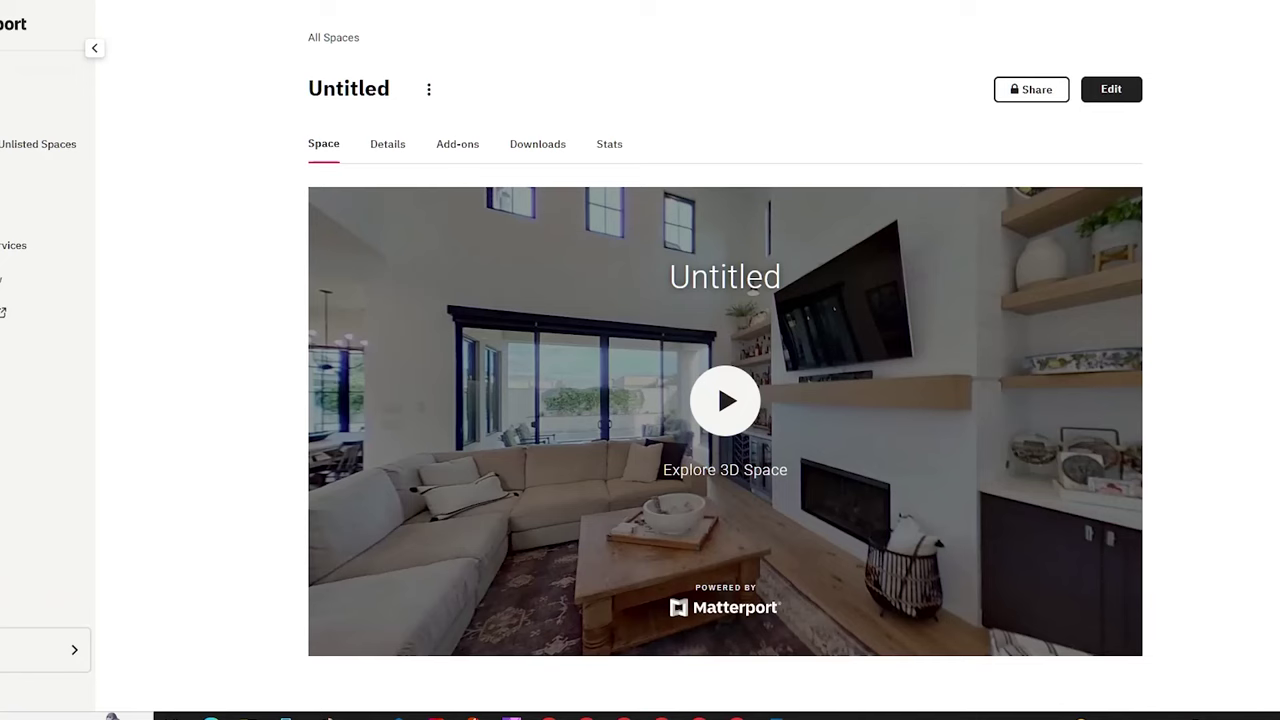
# Open the space for editing and set its start location to the view of the kitchen island with the dining area behind.
pyautogui.click(1112, 90)
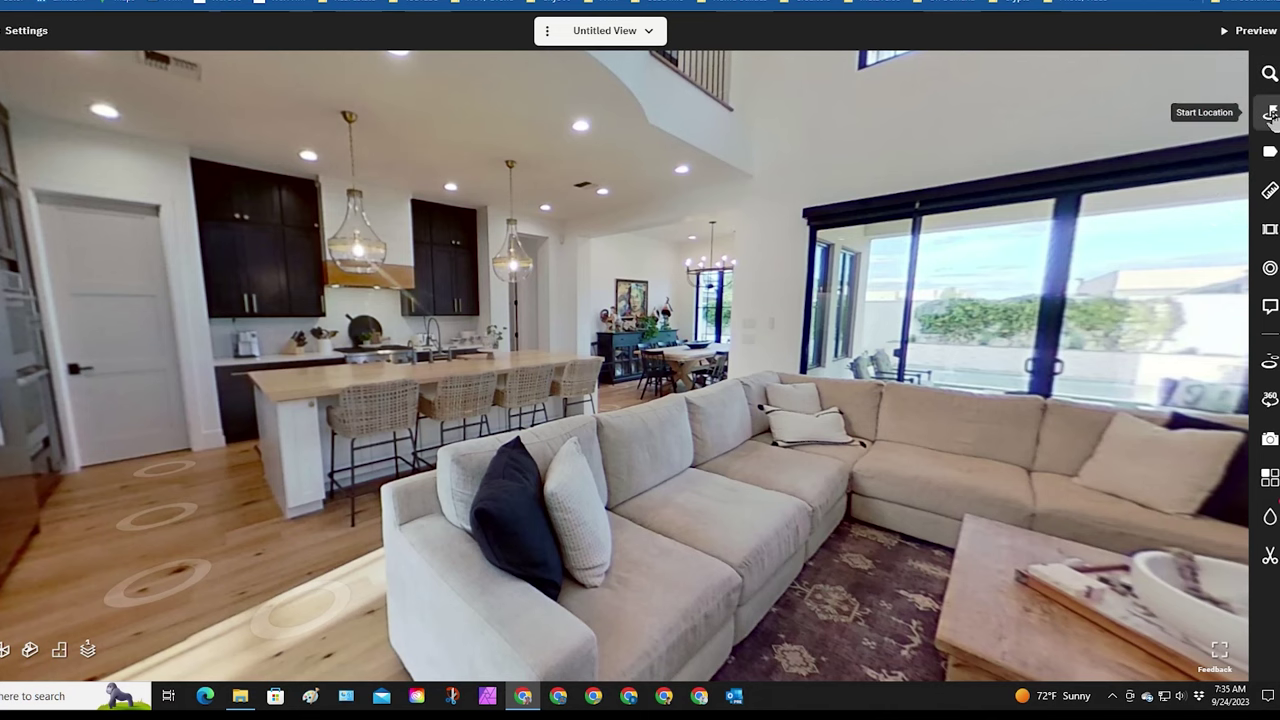
pyautogui.click(1270, 112)
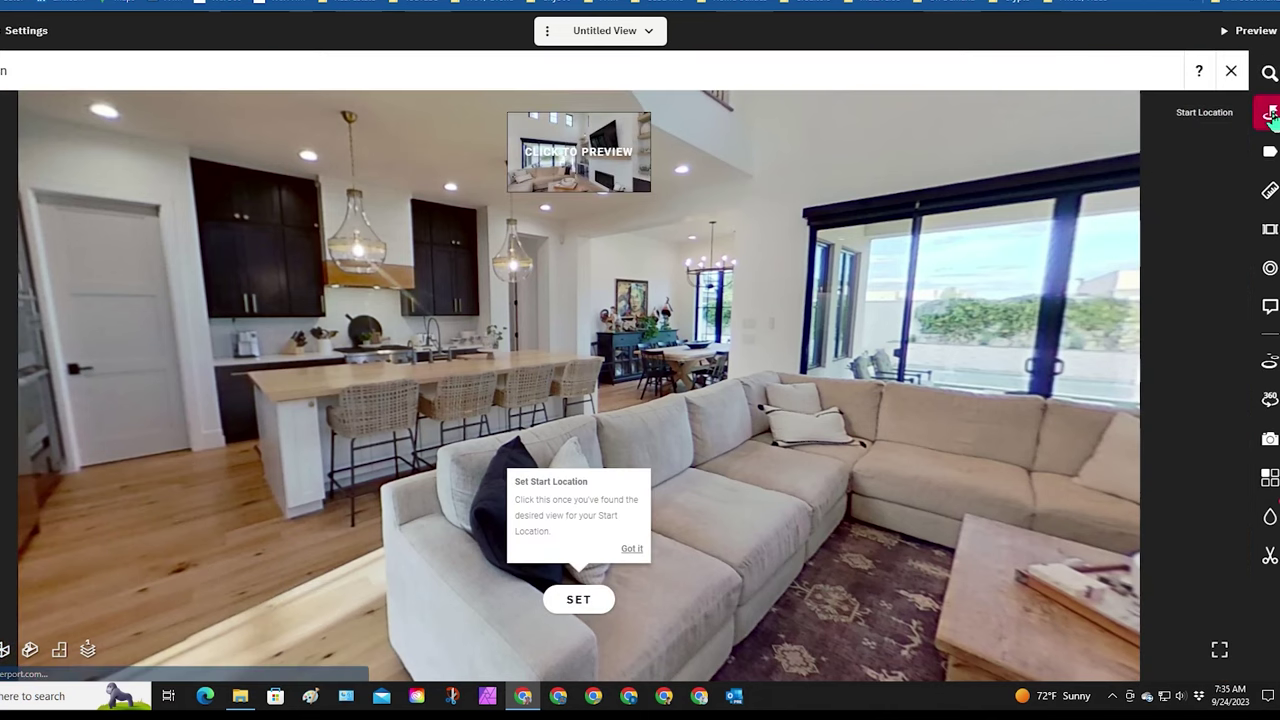
pyautogui.click(565, 175)
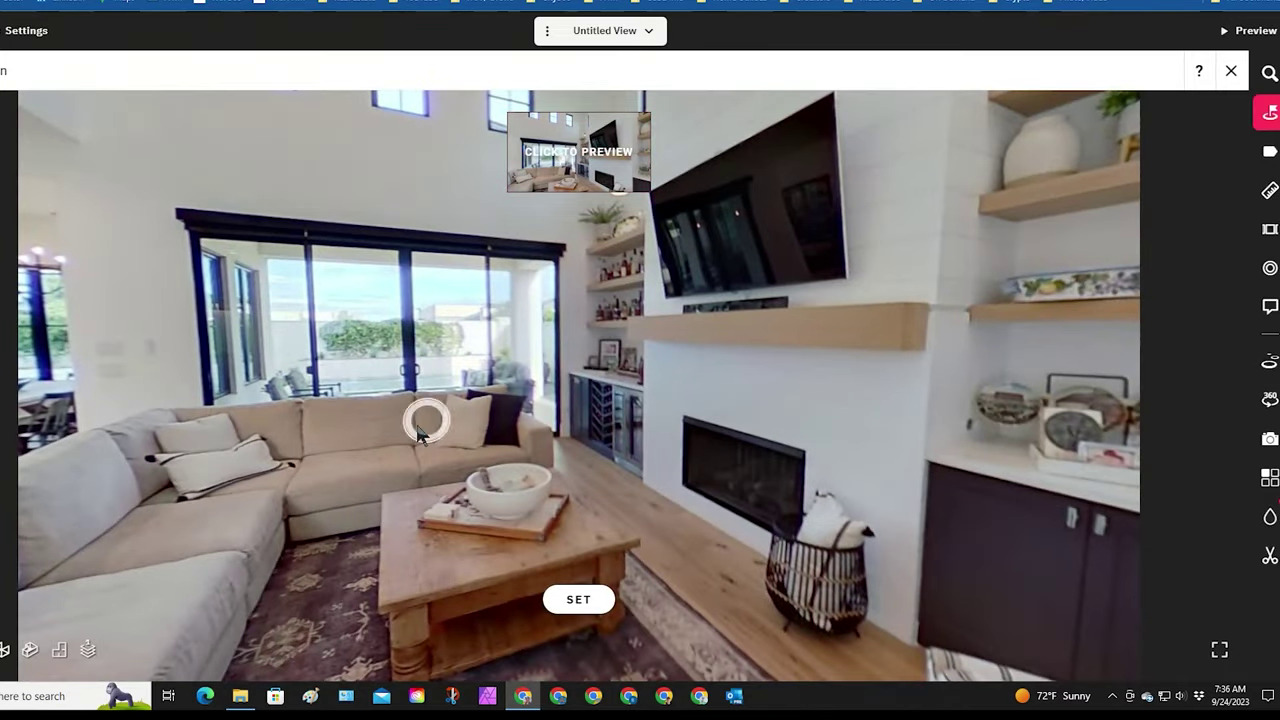
pyautogui.moveTo(420, 432); pyautogui.dragTo(396, 445)
pyautogui.click(385, 420)
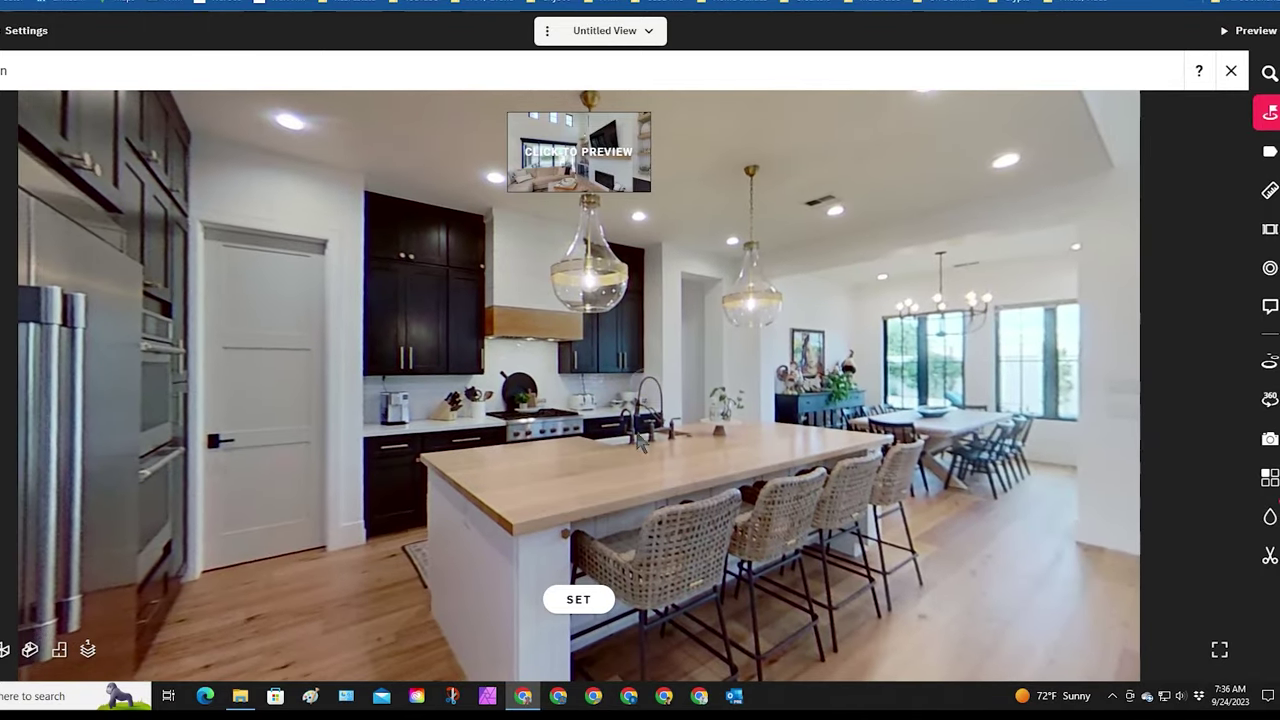
pyautogui.click(580, 599)
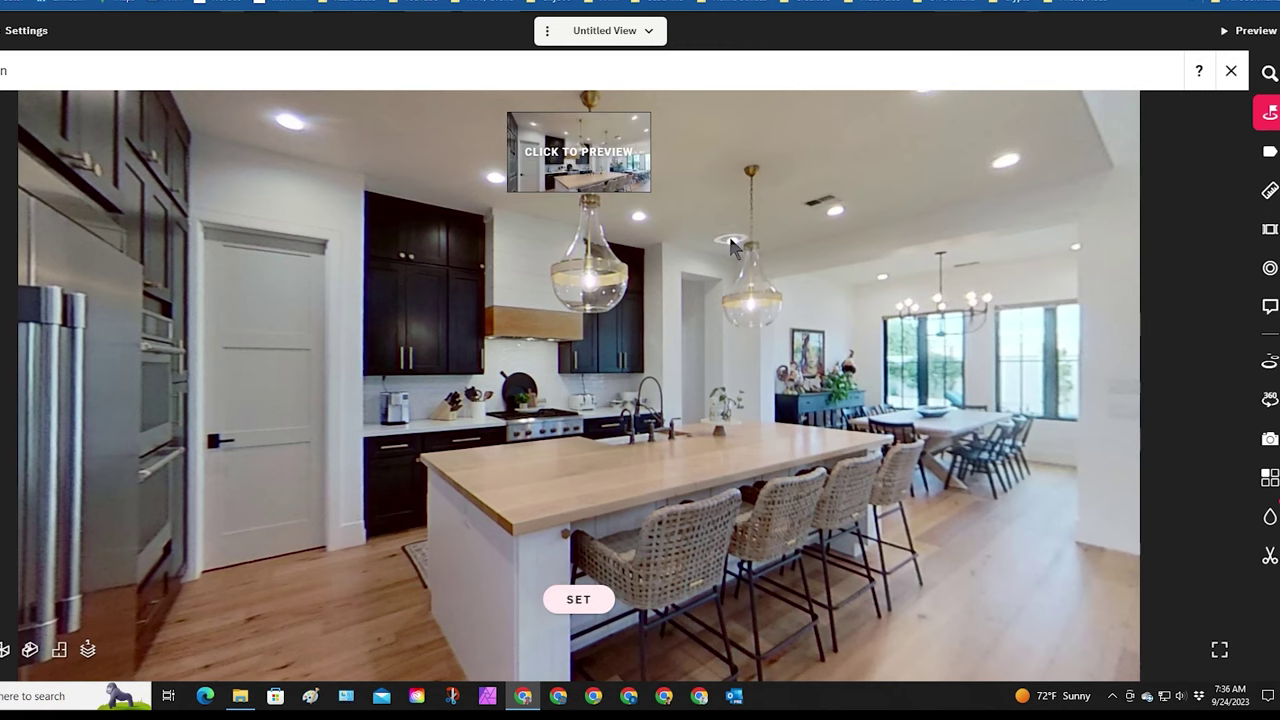
pyautogui.click(553, 152)
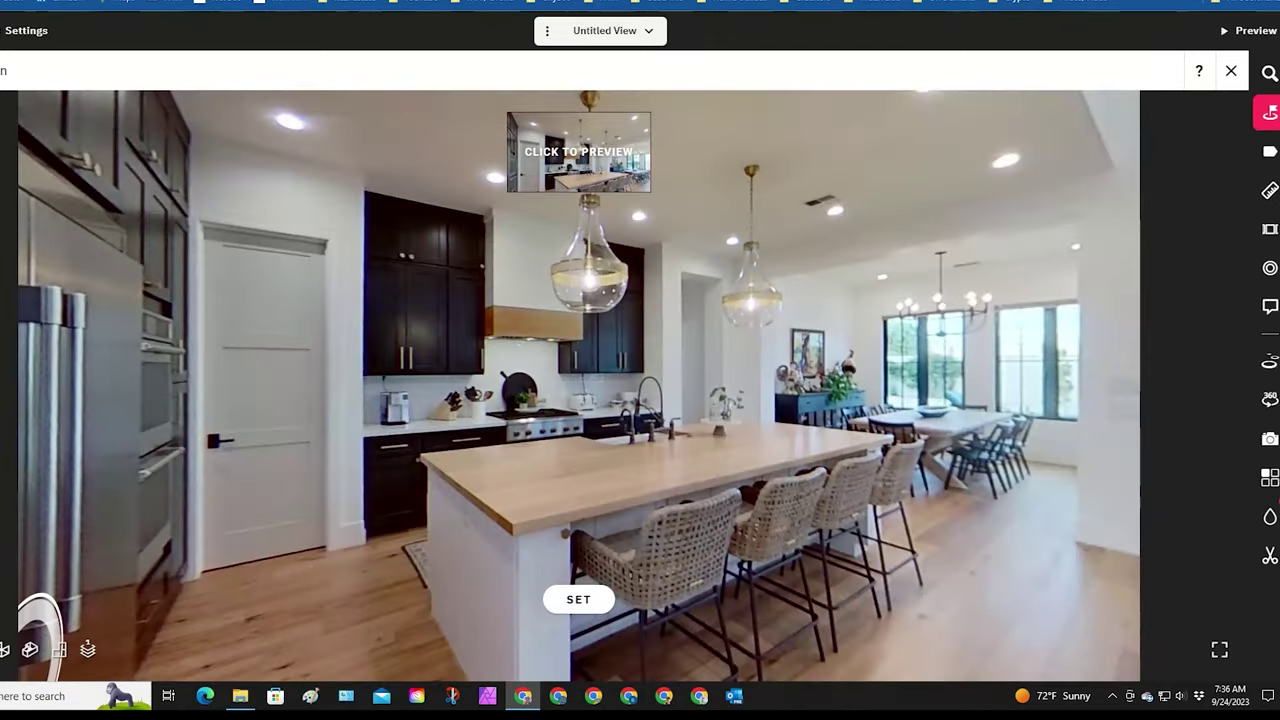
# Inspect the dollhouse model from the bedroom side for stray scan data outside the exterior walls.
pyautogui.click(22, 650)
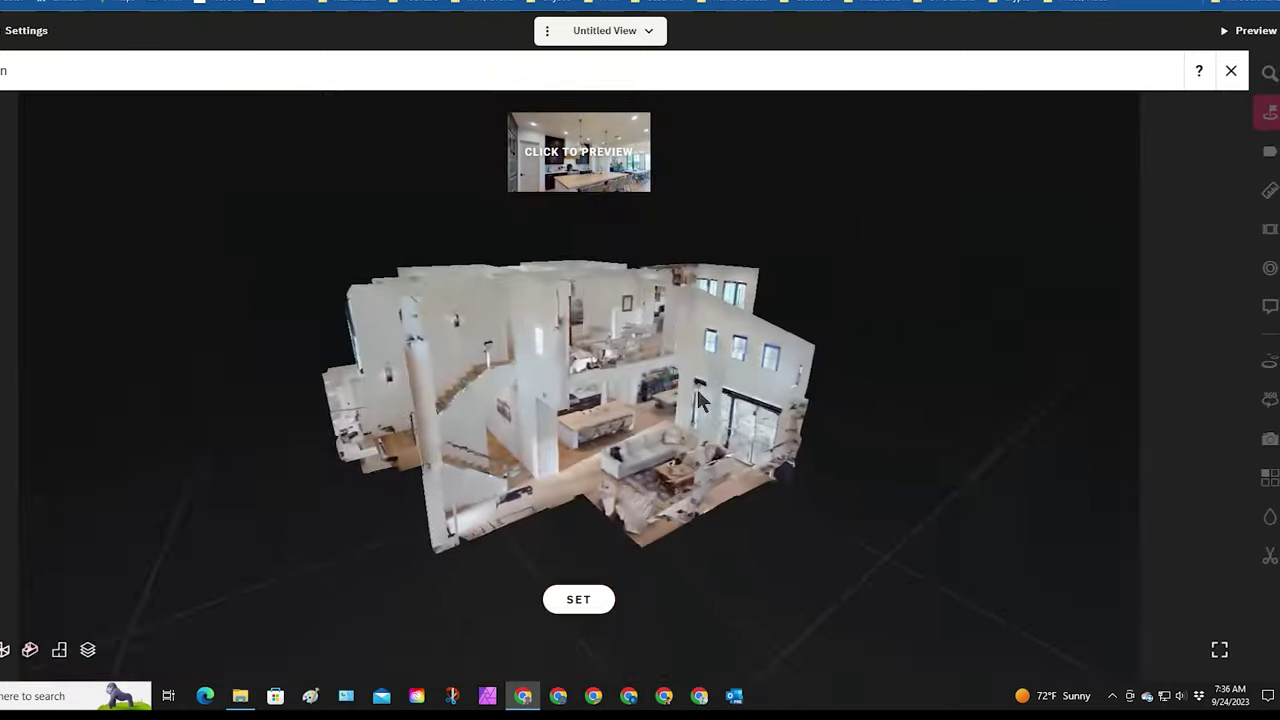
pyautogui.moveTo(766, 447); pyautogui.dragTo(861, 555)
pyautogui.moveTo(913, 403); pyautogui.dragTo(628, 280)
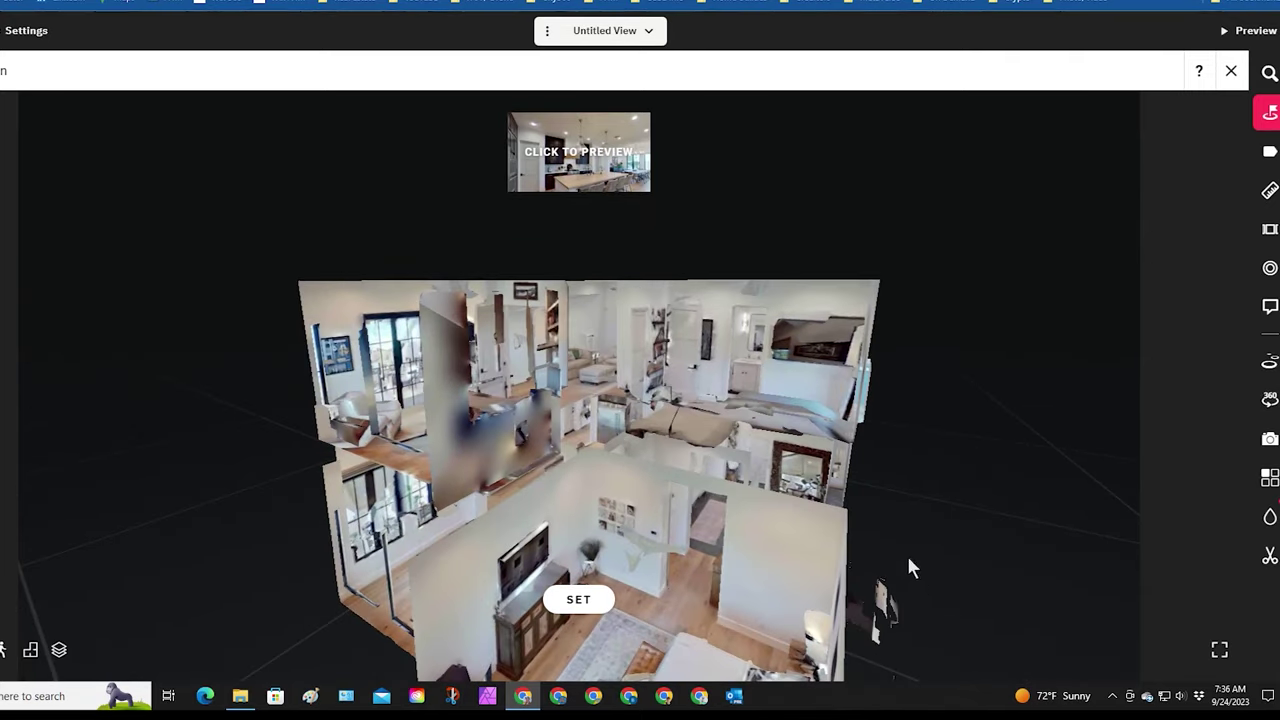
pyautogui.scroll(-4, 847, 605)
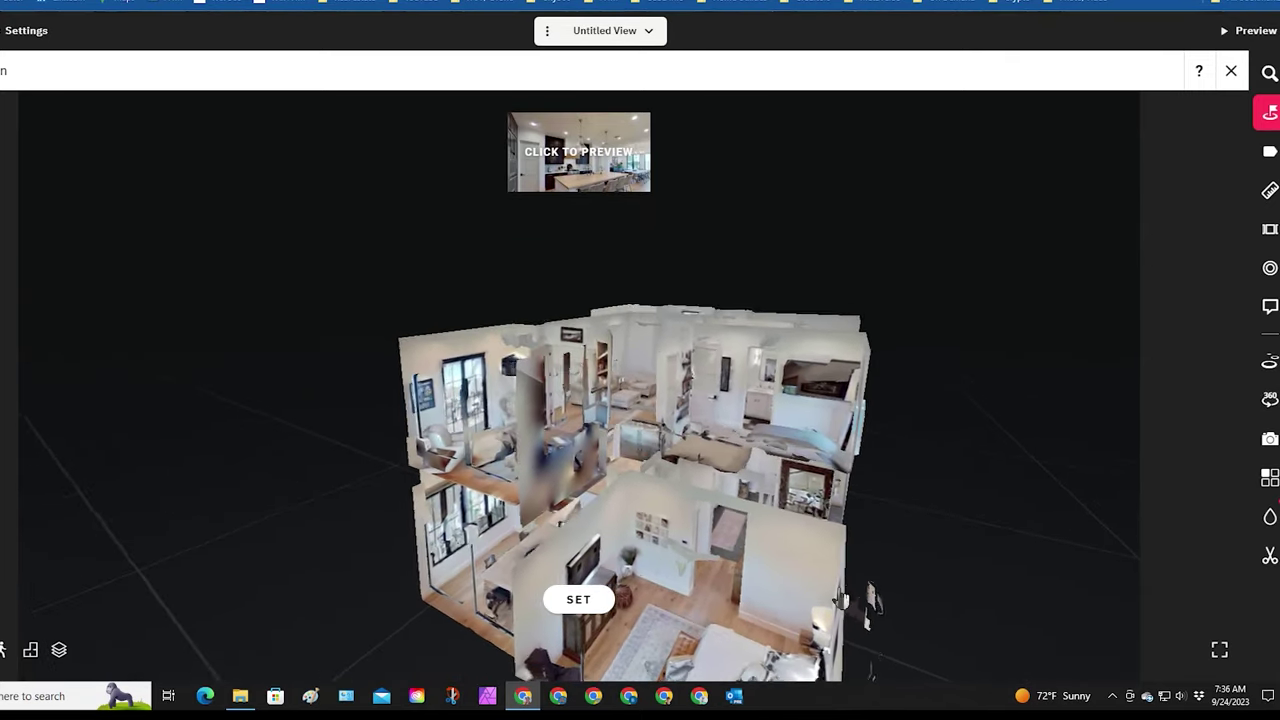
pyautogui.moveTo(847, 605)
pyautogui.mouseDown()
pyautogui.moveTo(812, 600)
pyautogui.moveTo(843, 614)
pyautogui.moveTo(823, 634)
pyautogui.moveTo(823, 576)
pyautogui.moveTo(838, 590)
pyautogui.mouseUp()
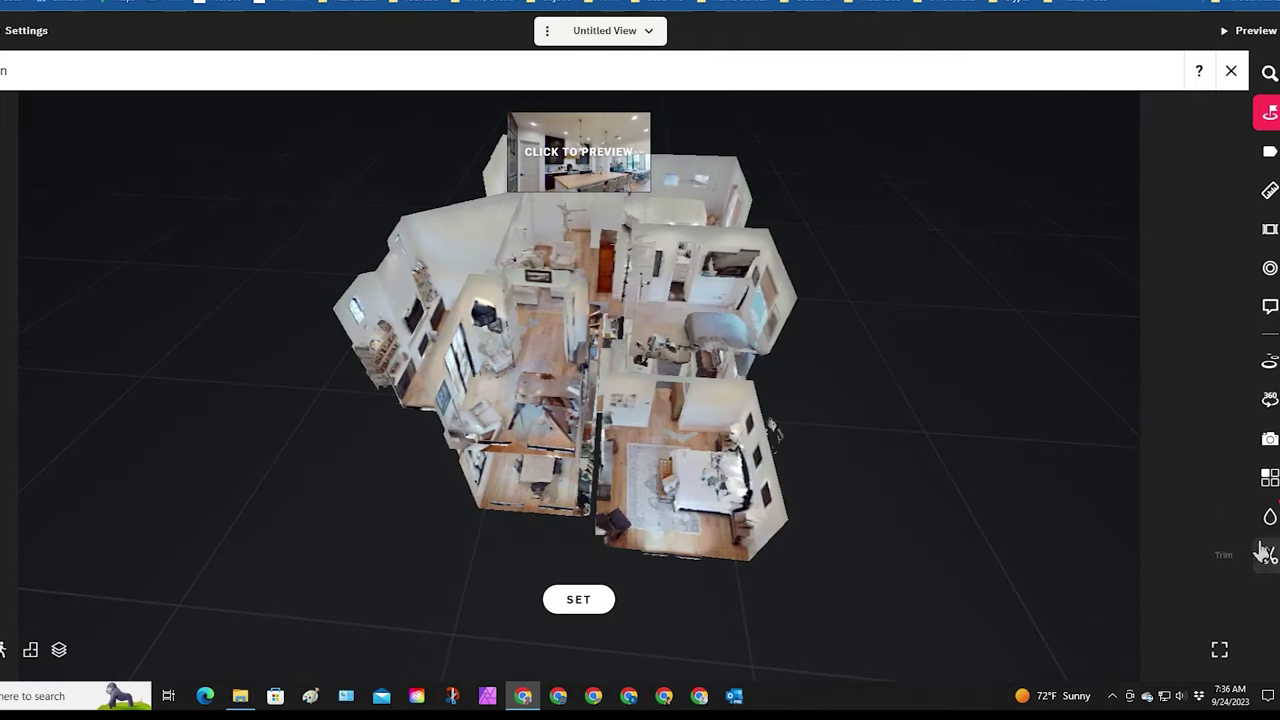
# Start the Trim tool, compare the top, side and 3D views, and add an all-floors trim in the side view.
pyautogui.click(1266, 555)
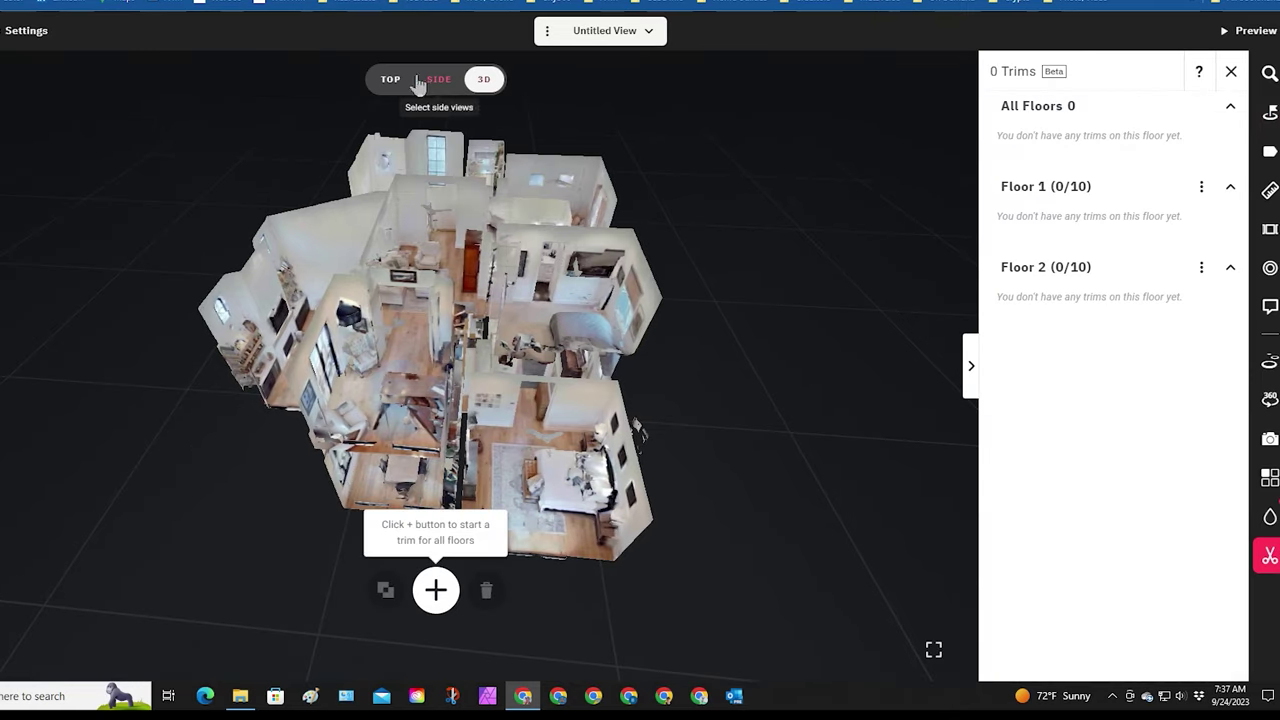
pyautogui.click(388, 79)
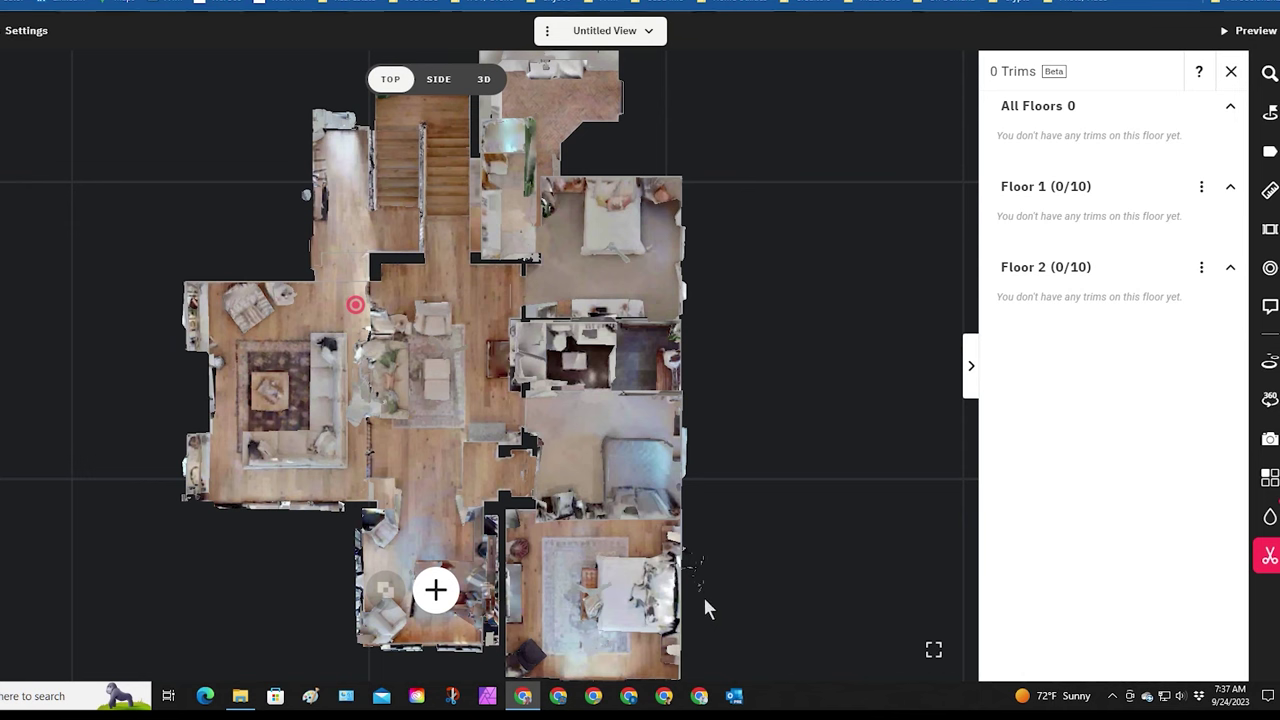
pyautogui.click(436, 79)
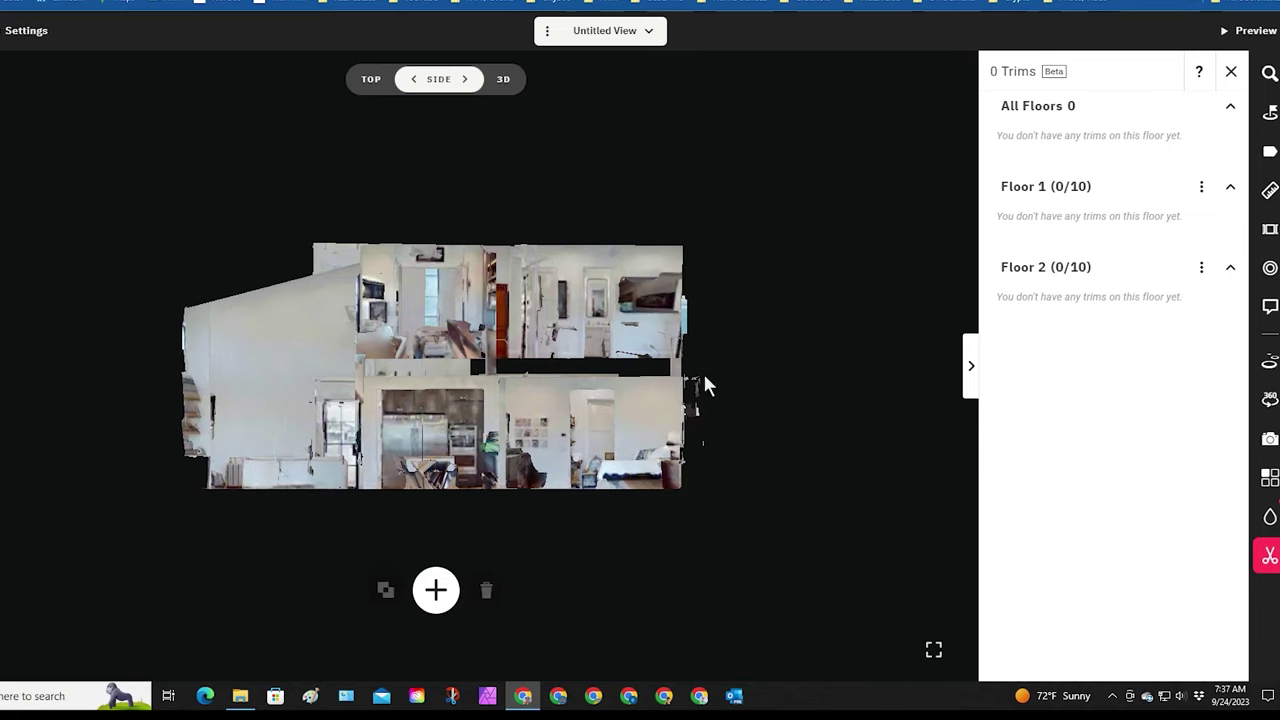
pyautogui.click(503, 78)
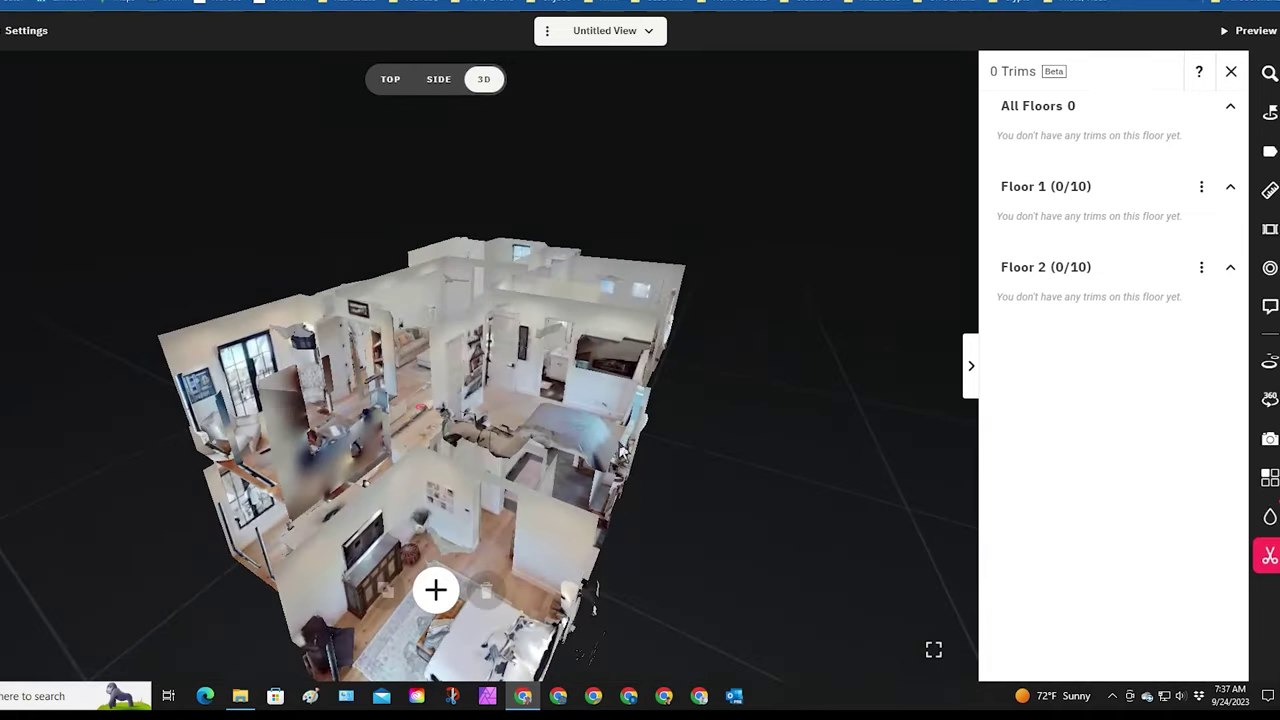
pyautogui.moveTo(640, 470); pyautogui.dragTo(160, 420)
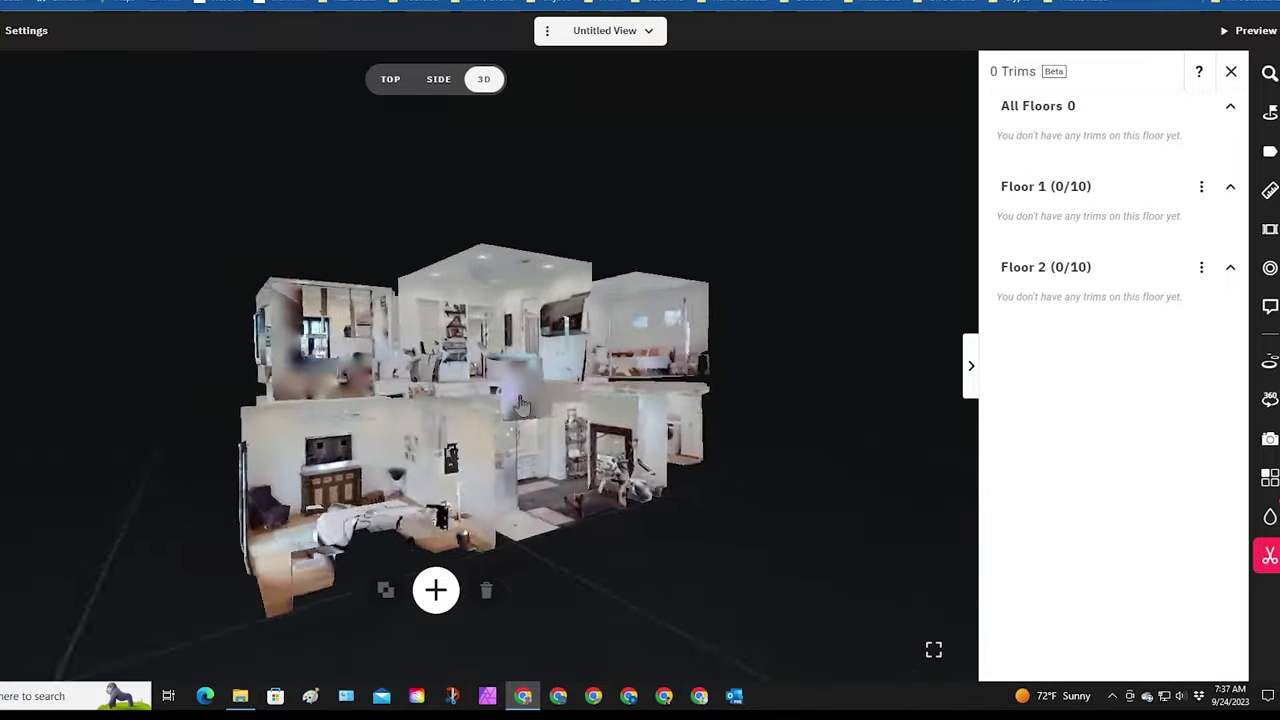
pyautogui.click(436, 82)
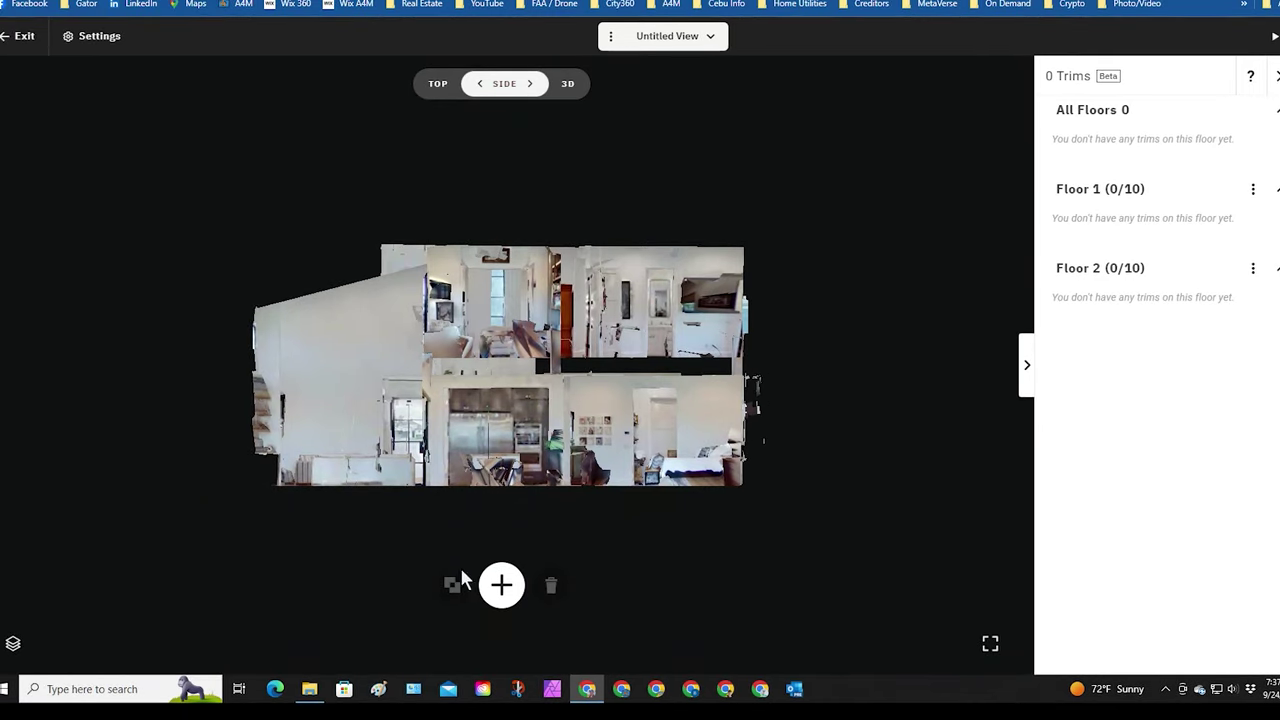
pyautogui.click(502, 586)
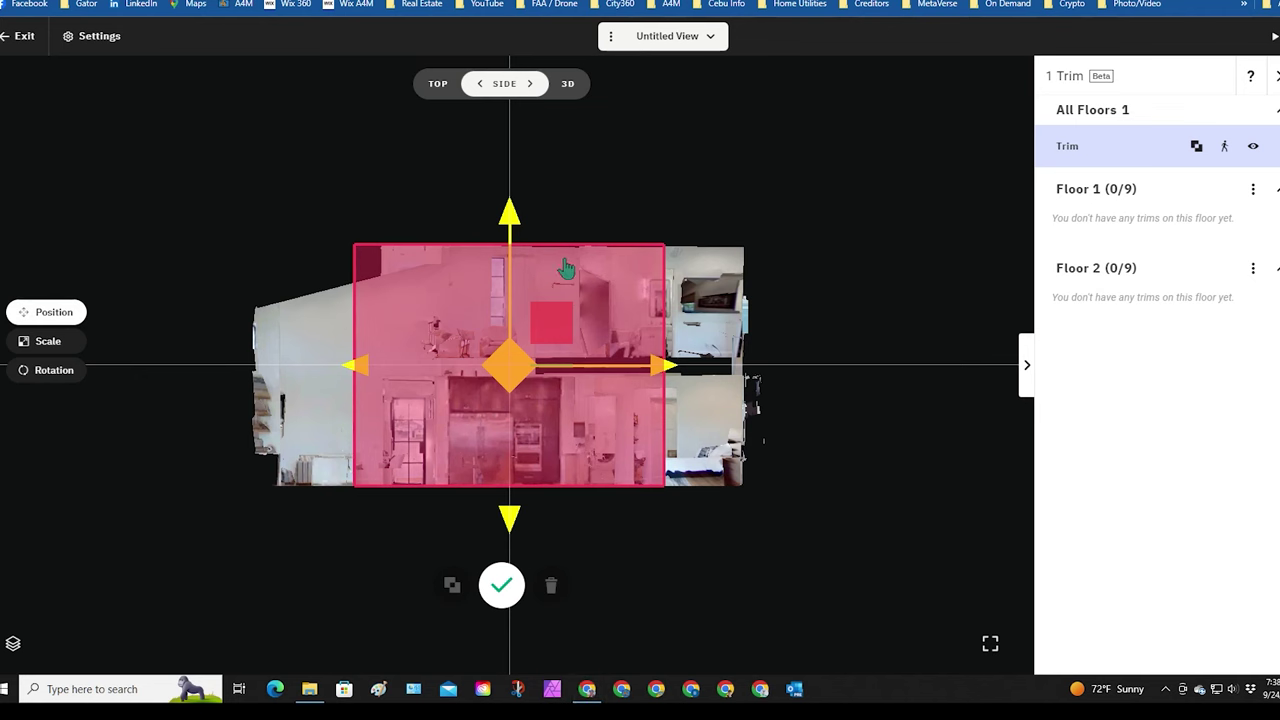
# Shift the trim box horizontally toward the bedroom end of the house until it extends past the outer wall.
pyautogui.click(40, 312)
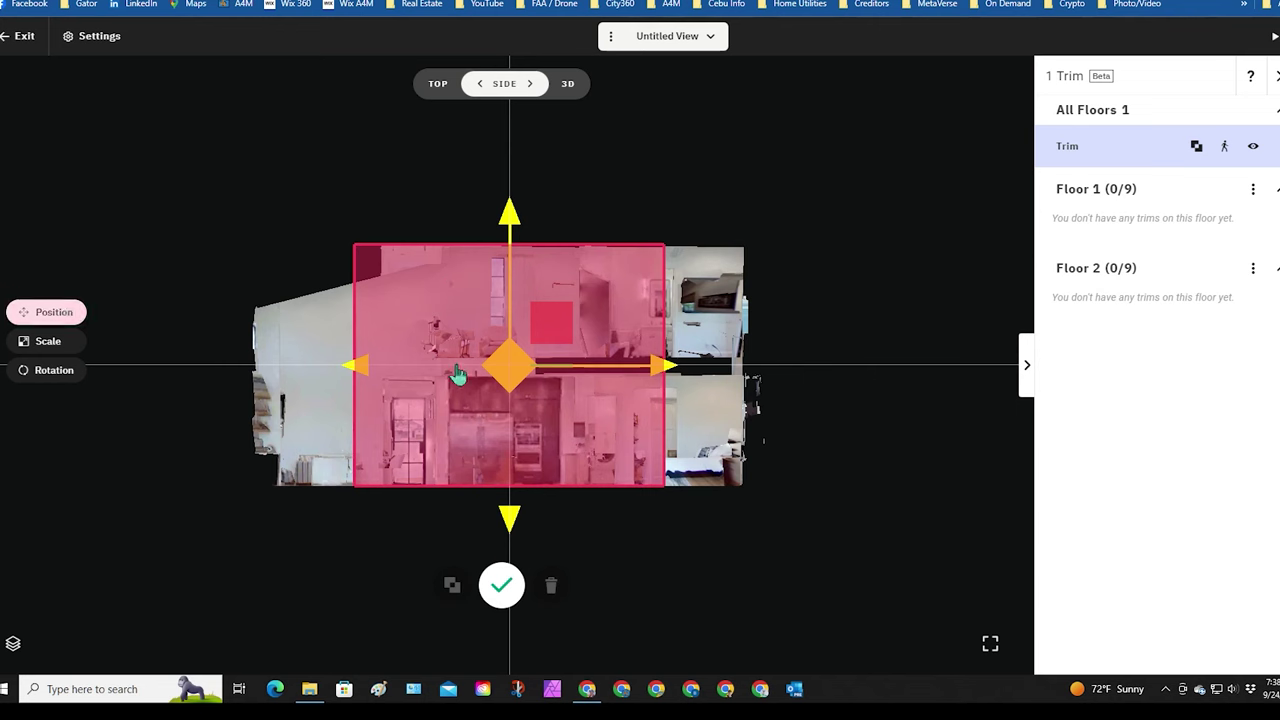
pyautogui.moveTo(675, 378); pyautogui.dragTo(717, 374)
pyautogui.moveTo(360, 373); pyautogui.dragTo(335, 374)
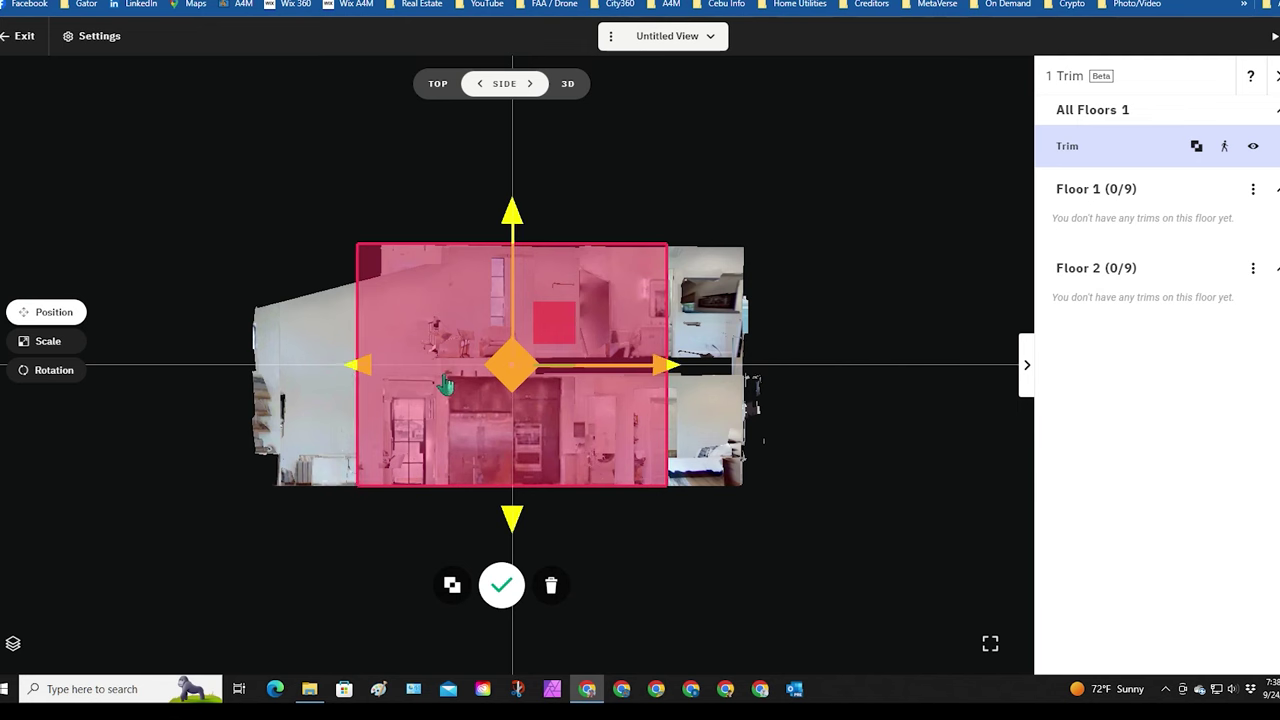
pyautogui.moveTo(512, 371); pyautogui.dragTo(514, 371)
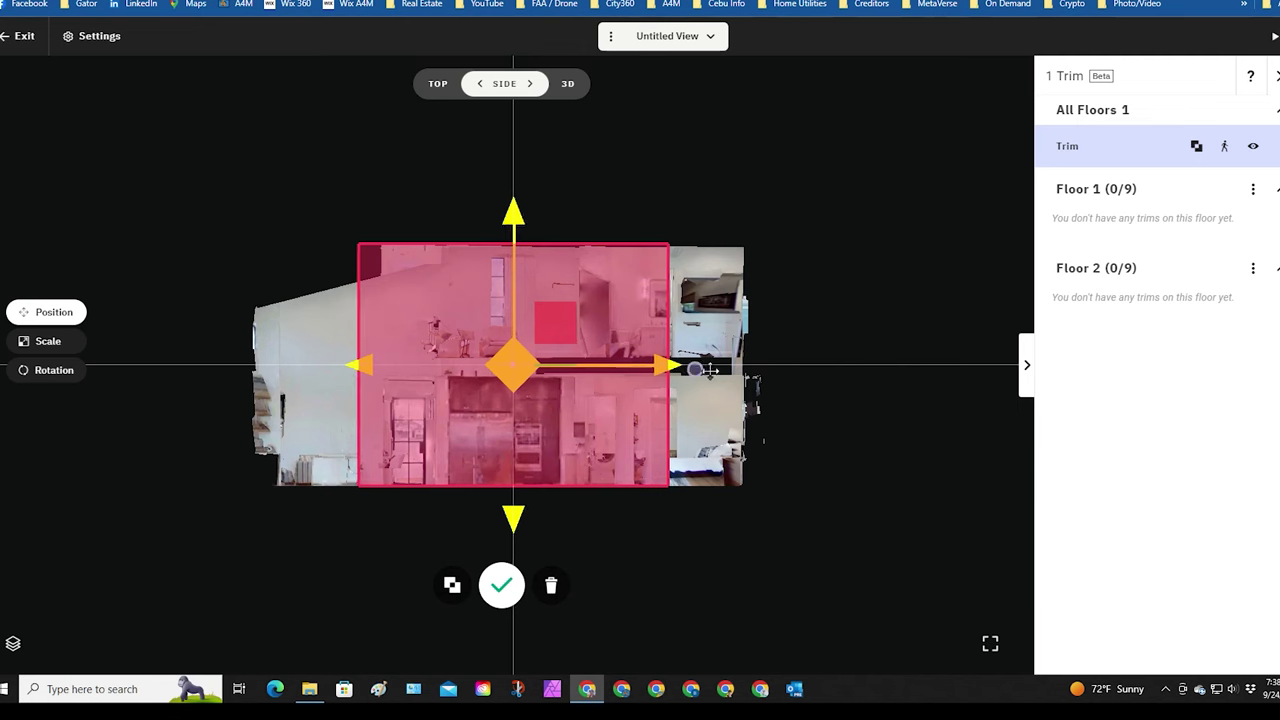
pyautogui.click(45, 341)
pyautogui.moveTo(333, 362); pyautogui.dragTo(480, 368)
pyautogui.moveTo(684, 366); pyautogui.dragTo(843, 371)
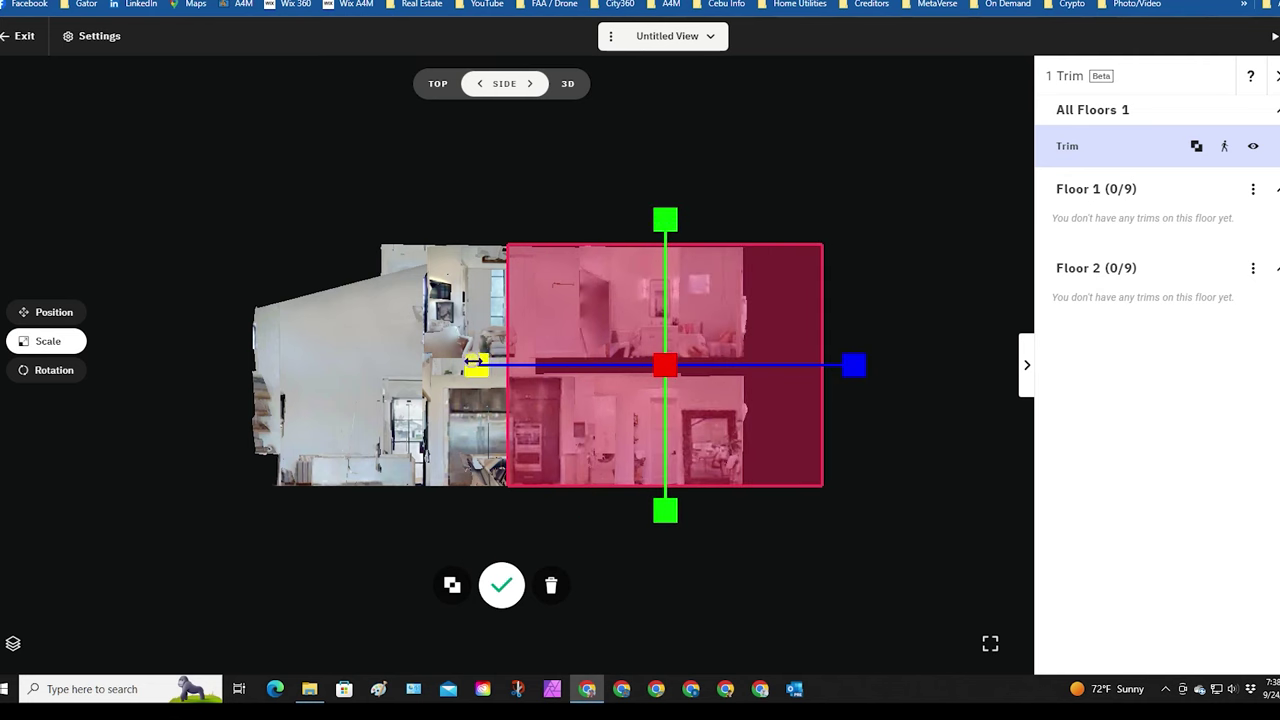
# Narrow the trim box to a thin full-height strip and place it just outside the bedroom's exterior wall, covering the stray points.
pyautogui.moveTo(474, 363); pyautogui.dragTo(709, 376)
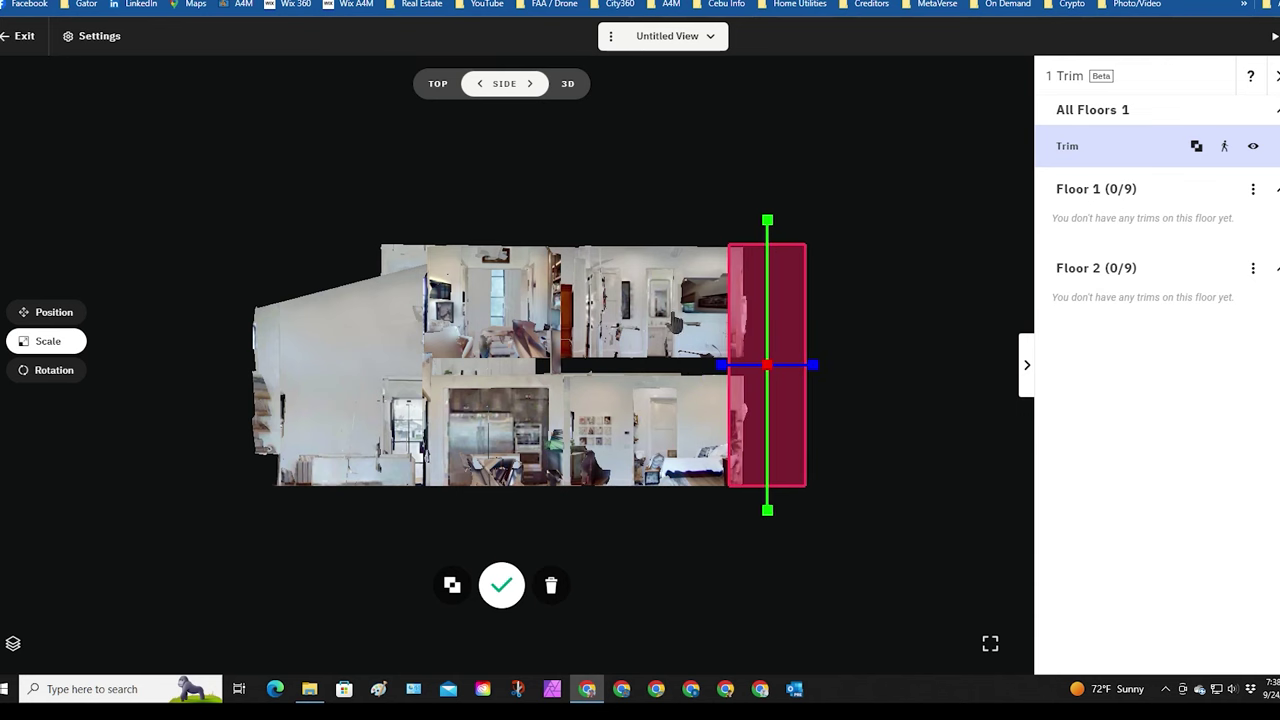
pyautogui.moveTo(812, 366); pyautogui.dragTo(820, 366)
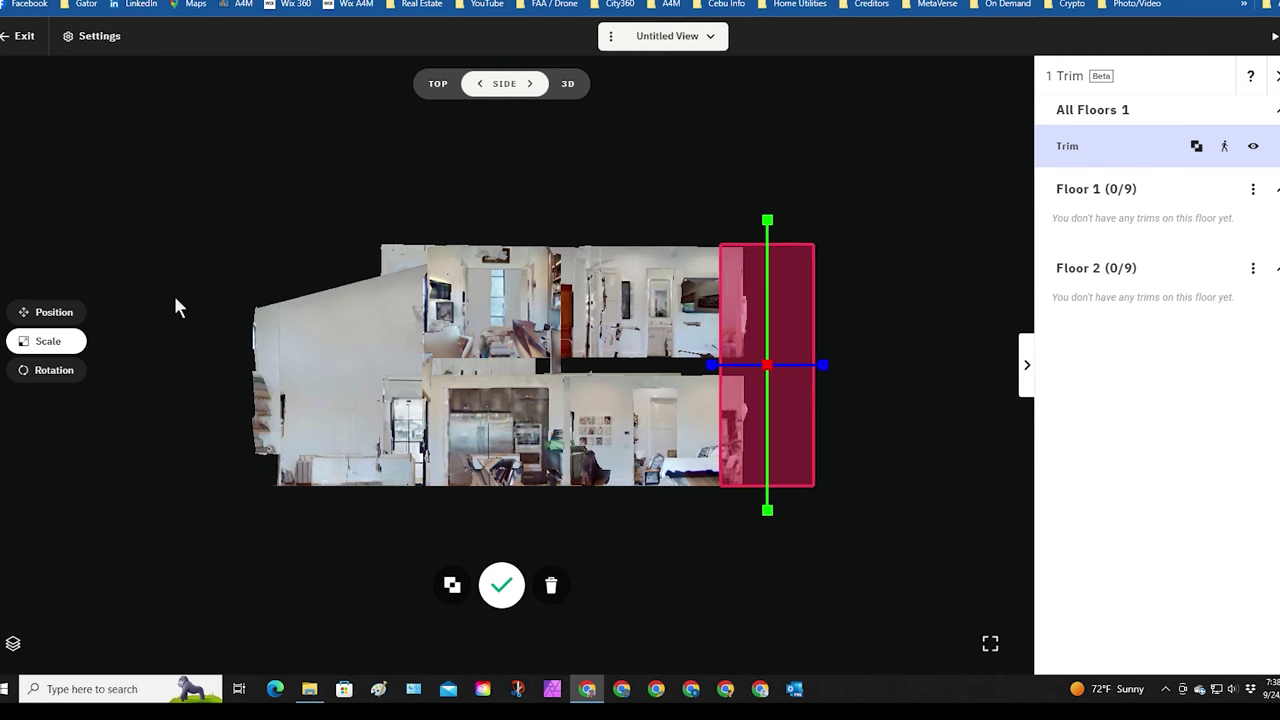
pyautogui.click(54, 312)
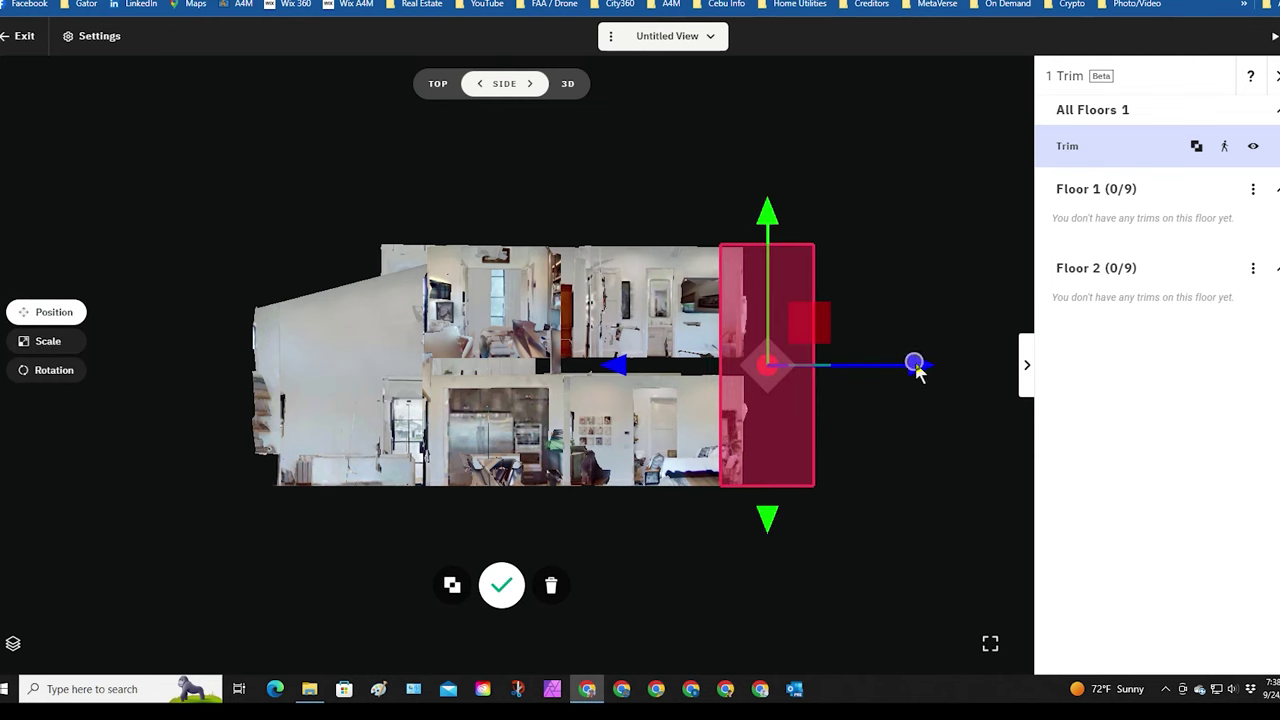
pyautogui.moveTo(918, 368)
pyautogui.mouseDown()
pyautogui.moveTo(960, 371)
pyautogui.moveTo(943, 372)
pyautogui.mouseUp()
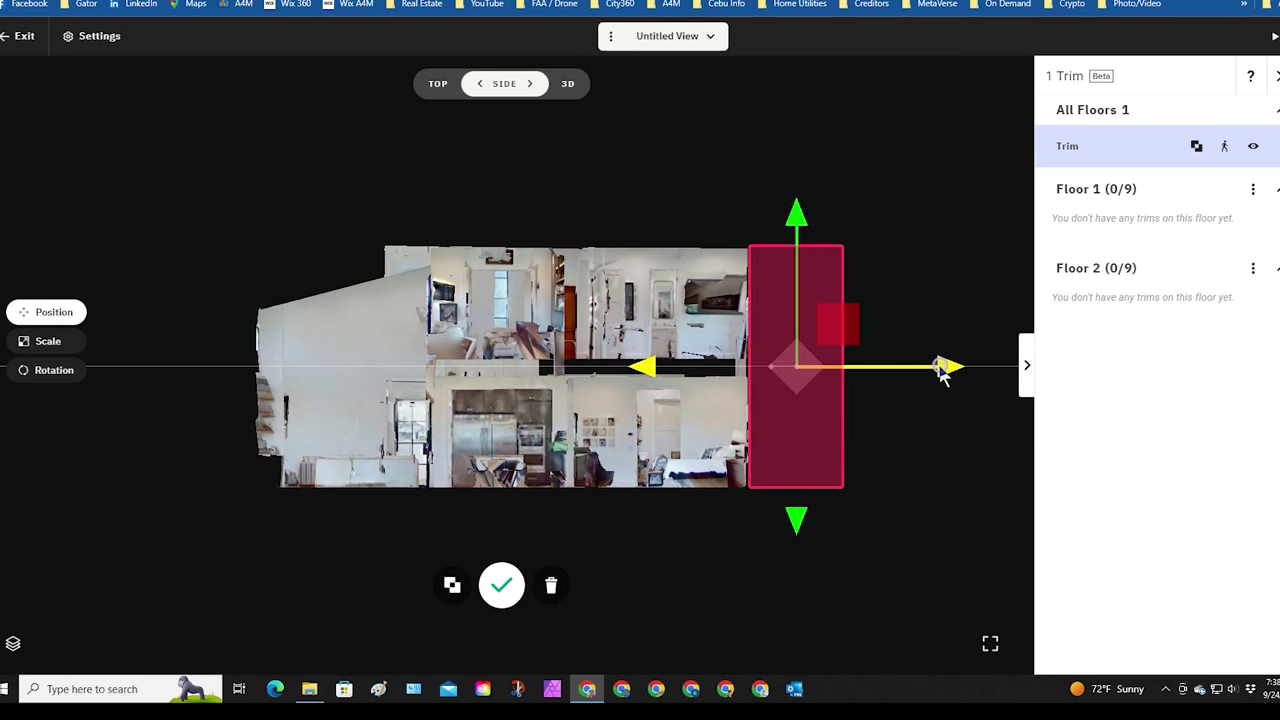
pyautogui.moveTo(943, 372); pyautogui.dragTo(930, 380)
pyautogui.click(55, 342)
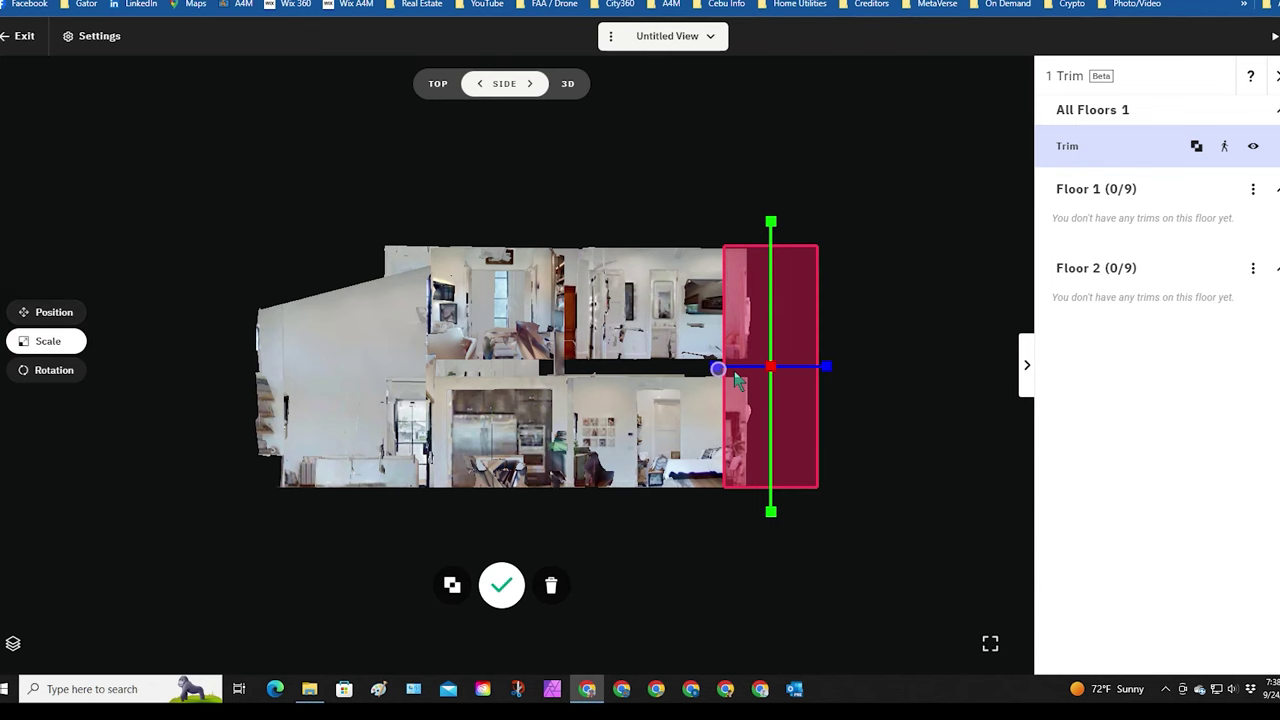
pyautogui.moveTo(735, 374); pyautogui.dragTo(790, 452)
pyautogui.moveTo(730, 558); pyautogui.dragTo(754, 525)
# Try tilting the trim box with the Rotation tool in the side and 3D views.
pyautogui.click(52, 370)
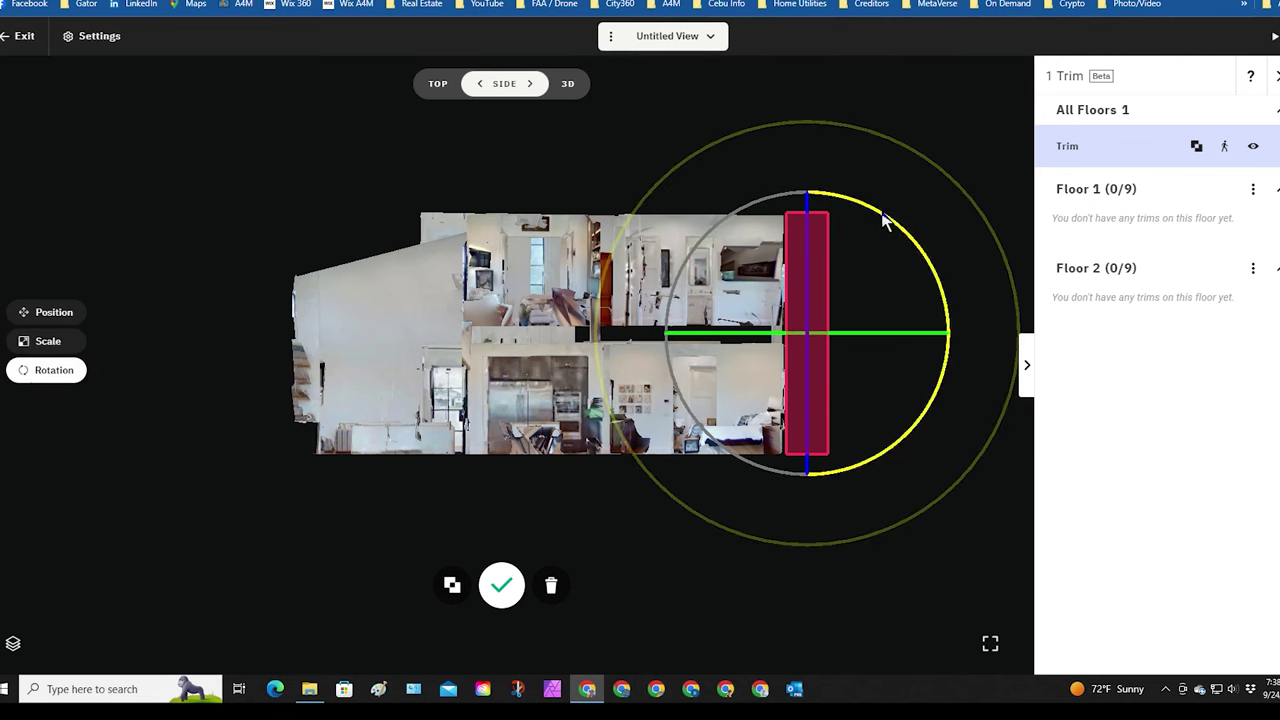
pyautogui.moveTo(852, 218); pyautogui.dragTo(805, 228)
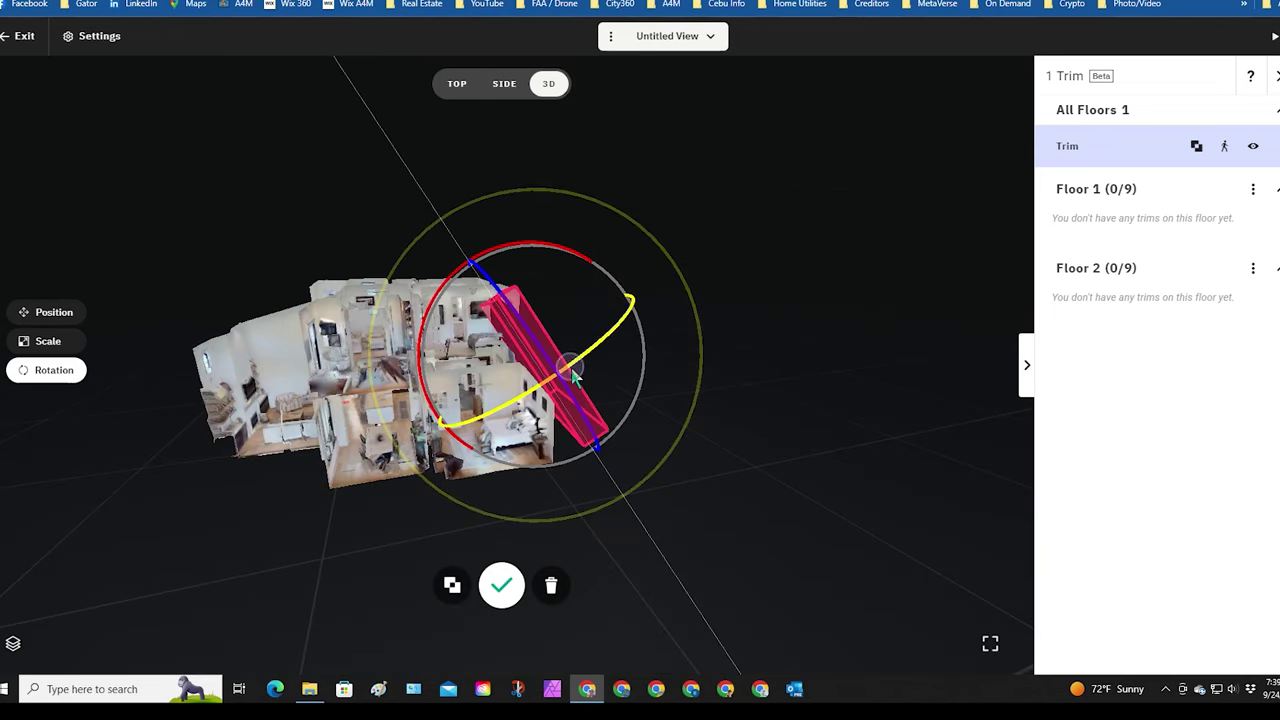
pyautogui.moveTo(640, 345)
pyautogui.mouseDown()
pyautogui.moveTo(640, 334)
pyautogui.moveTo(651, 369)
pyautogui.moveTo(640, 326)
pyautogui.mouseUp()
# Check the upright trim box along the bedroom wall in 3D and apply the trim.
pyautogui.press('2')
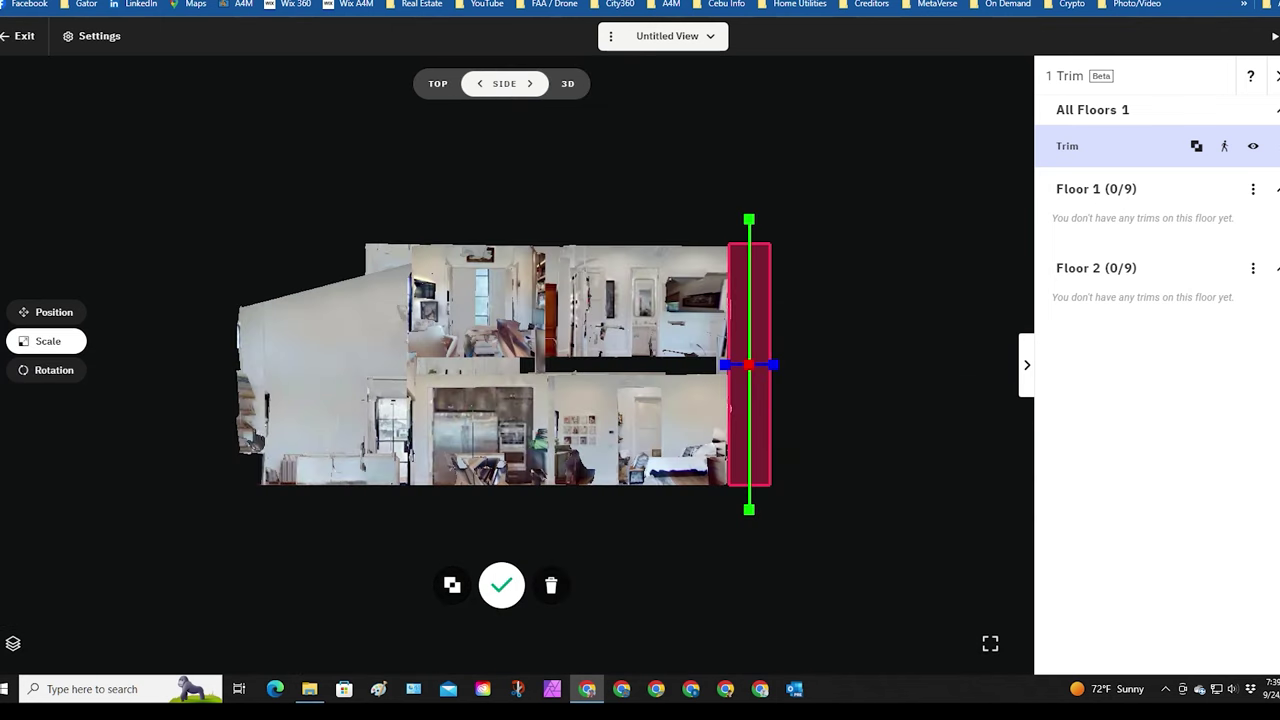
pyautogui.click(568, 84)
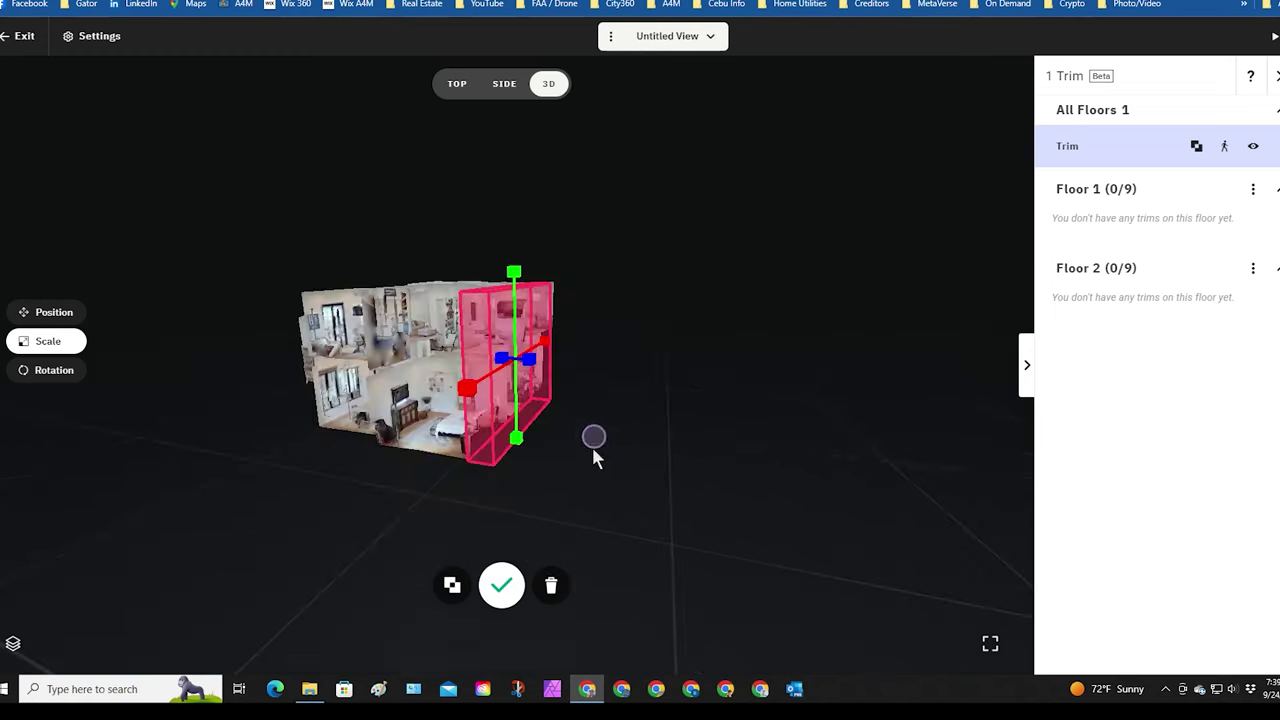
pyautogui.click(510, 592)
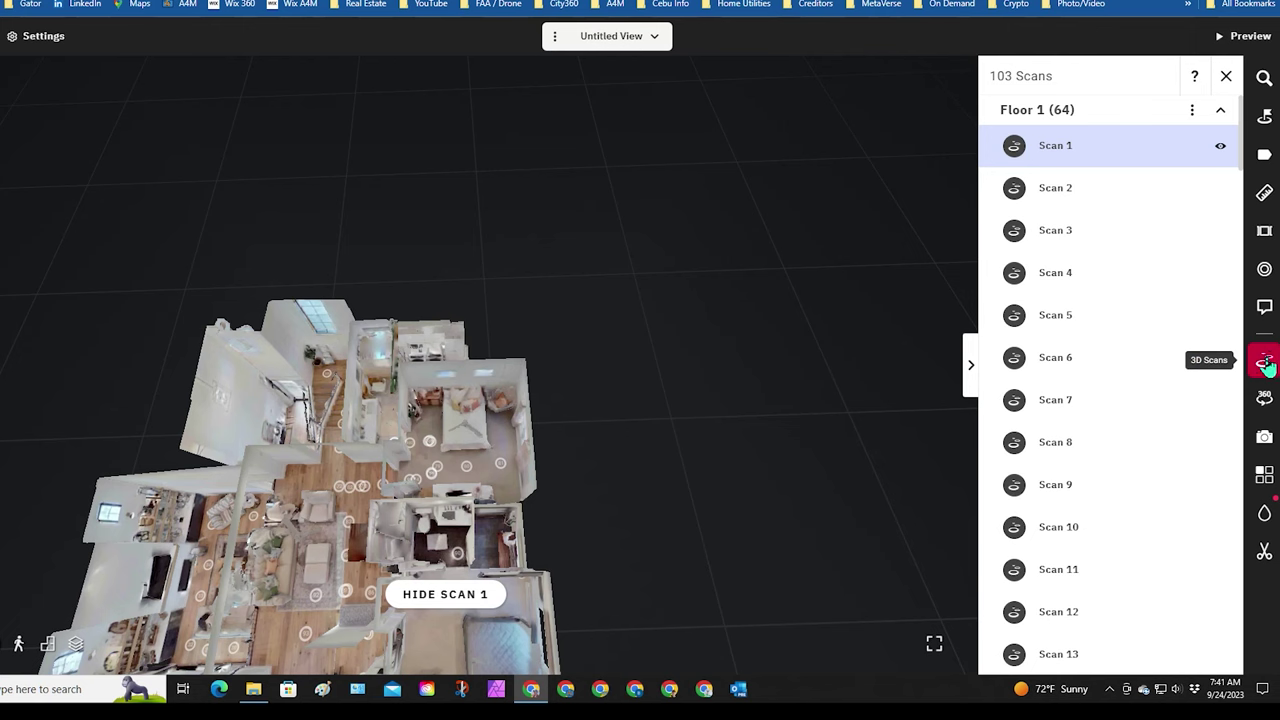
# Show only Floor 1 in the floor plan view and select Scan 1.
pyautogui.click(46, 645)
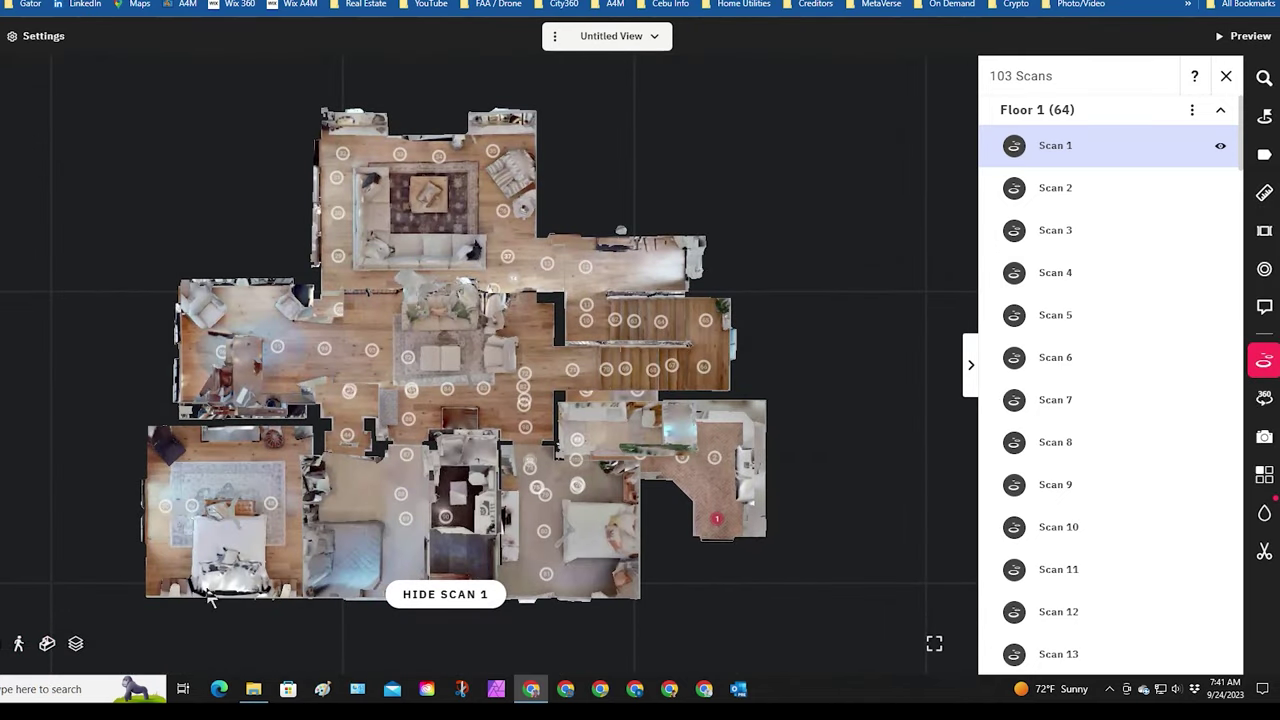
pyautogui.click(72, 609)
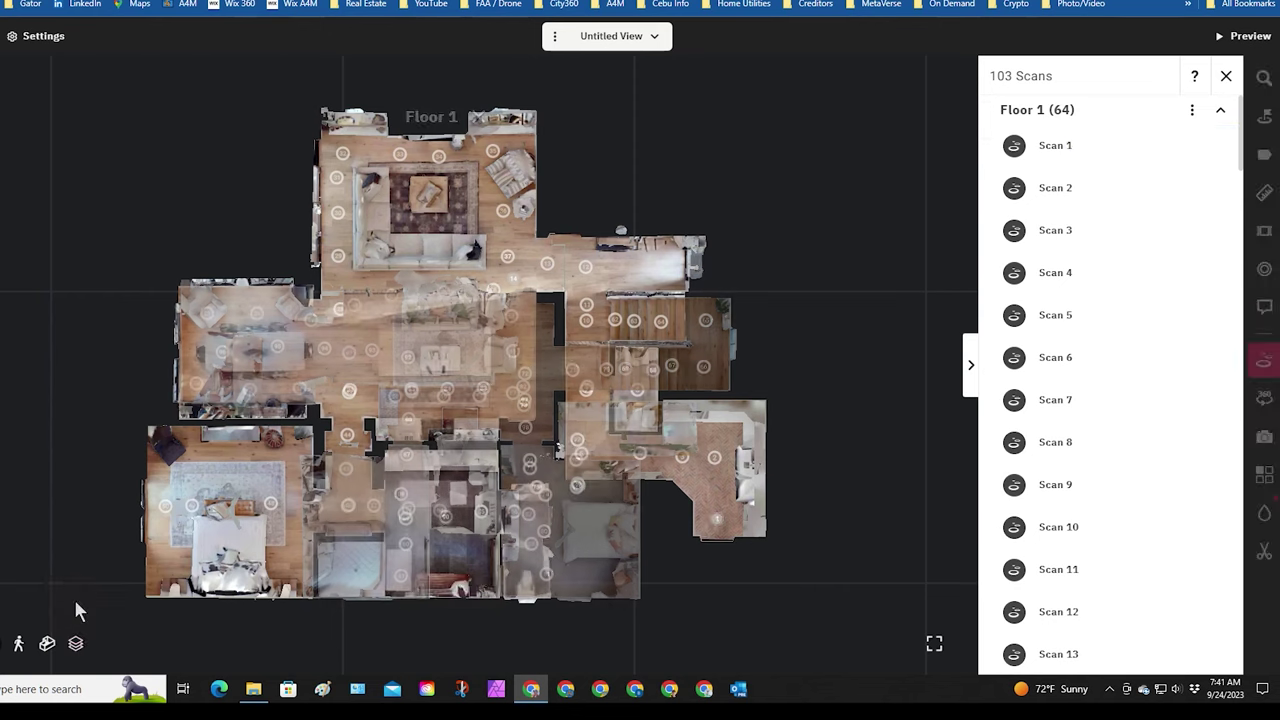
pyautogui.click(1090, 146)
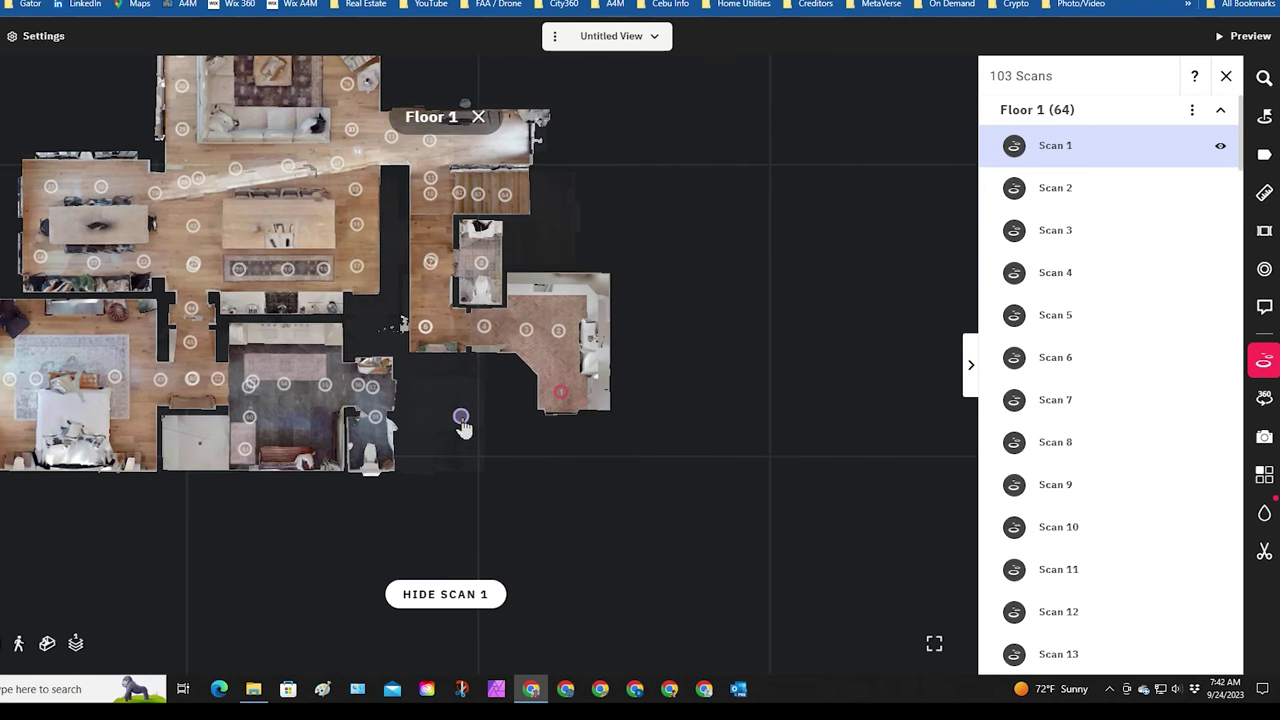
pyautogui.moveTo(473, 425); pyautogui.dragTo(464, 445)
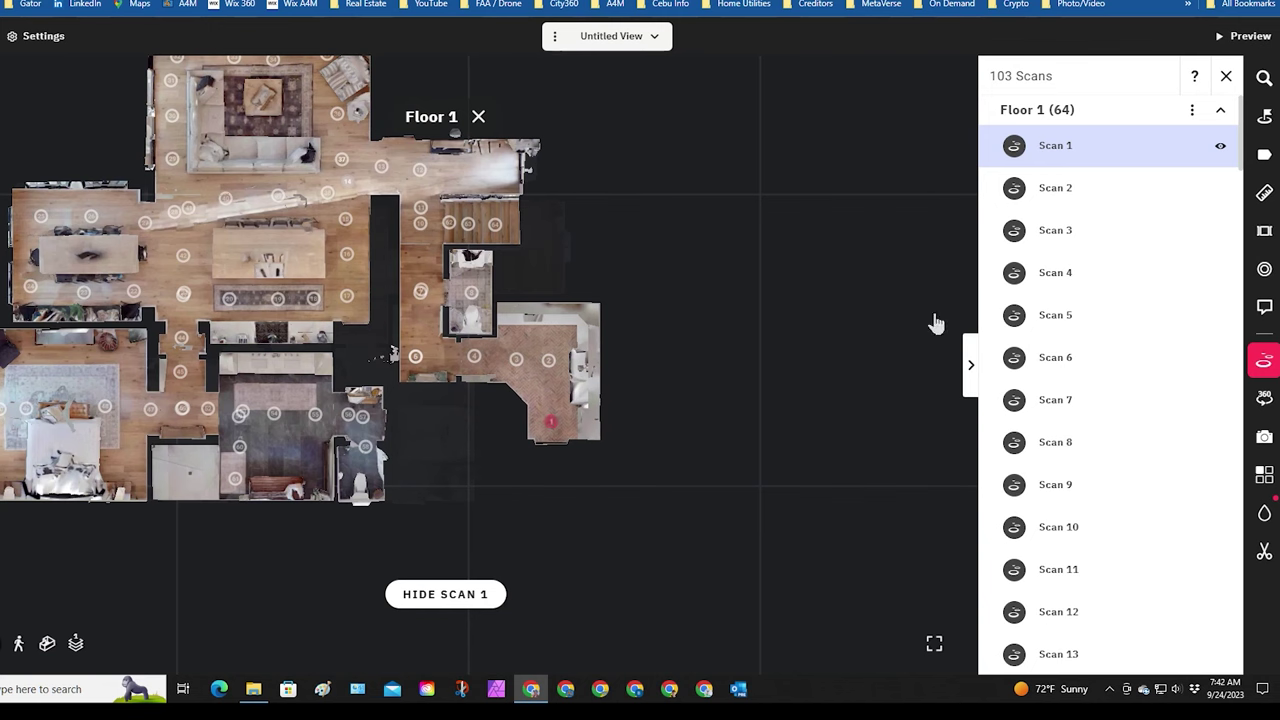
# Hide Scans 1, 2, 4 and 6 on Floor 1.
pyautogui.click(1220, 146)
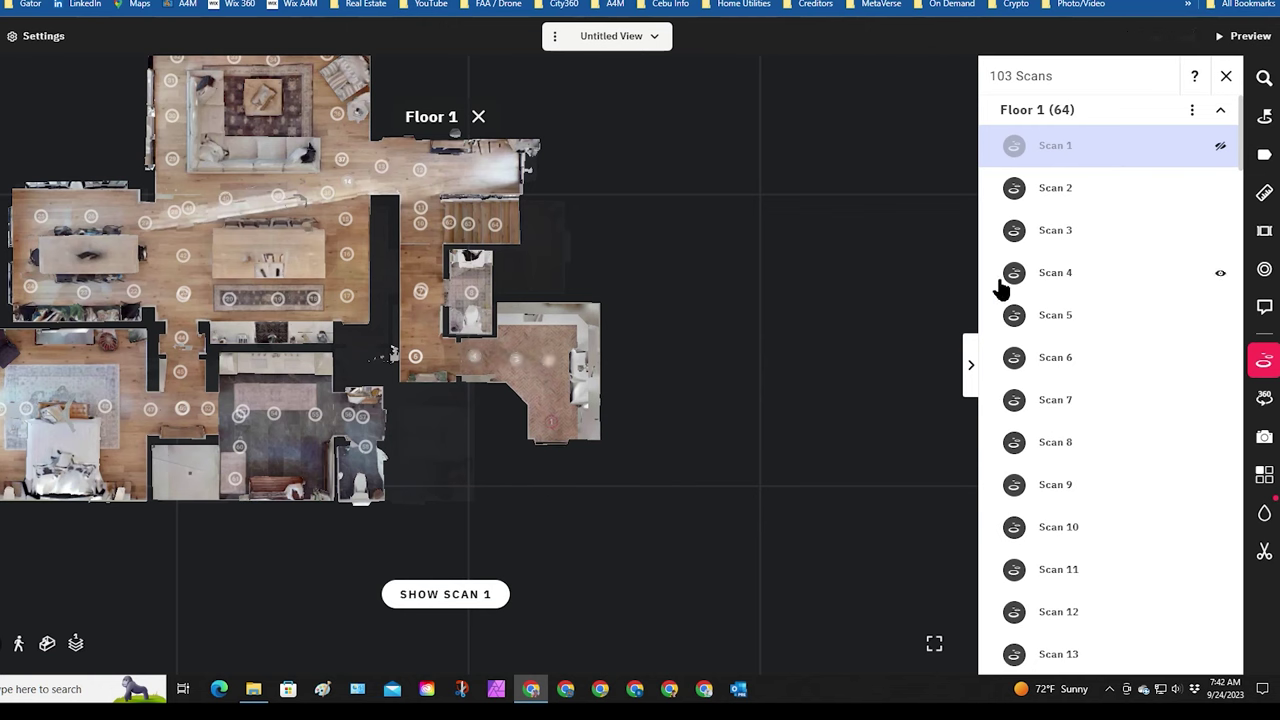
pyautogui.click(1220, 230)
pyautogui.click(1220, 272)
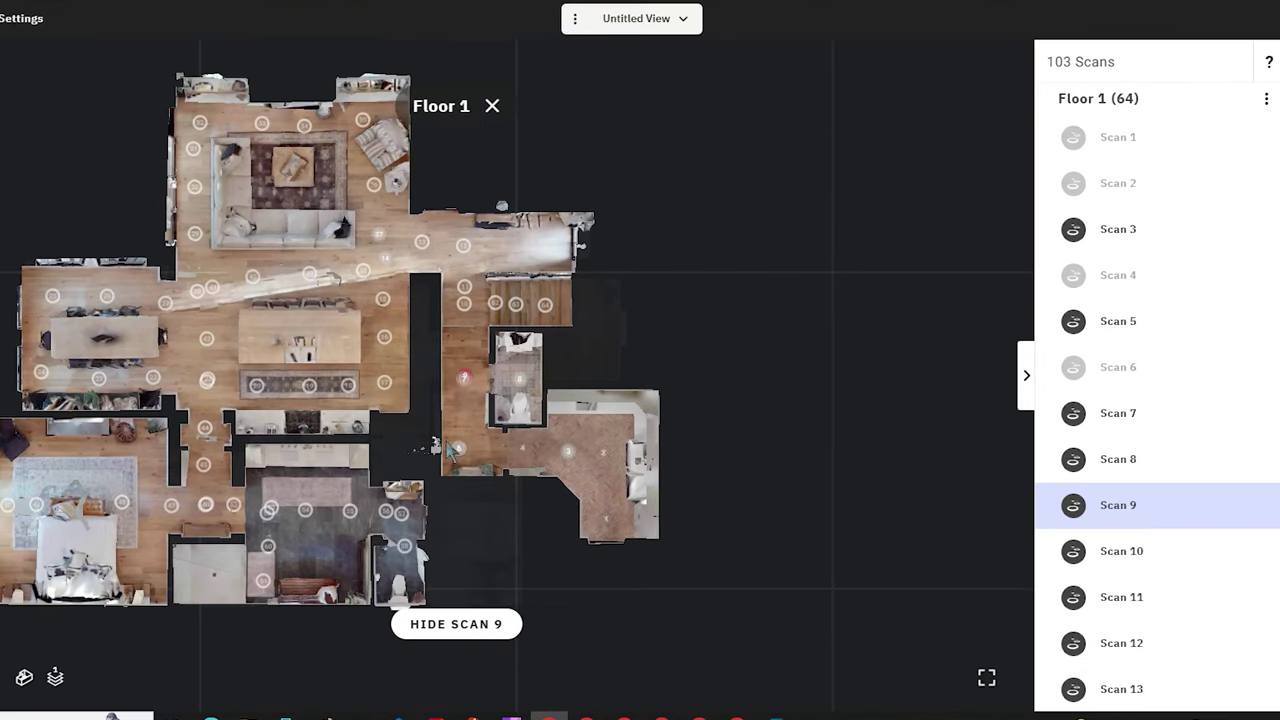
# Locate Scans 7, 8 and 9 on the floor plan and hide Scan 9.
pyautogui.click(1137, 414)
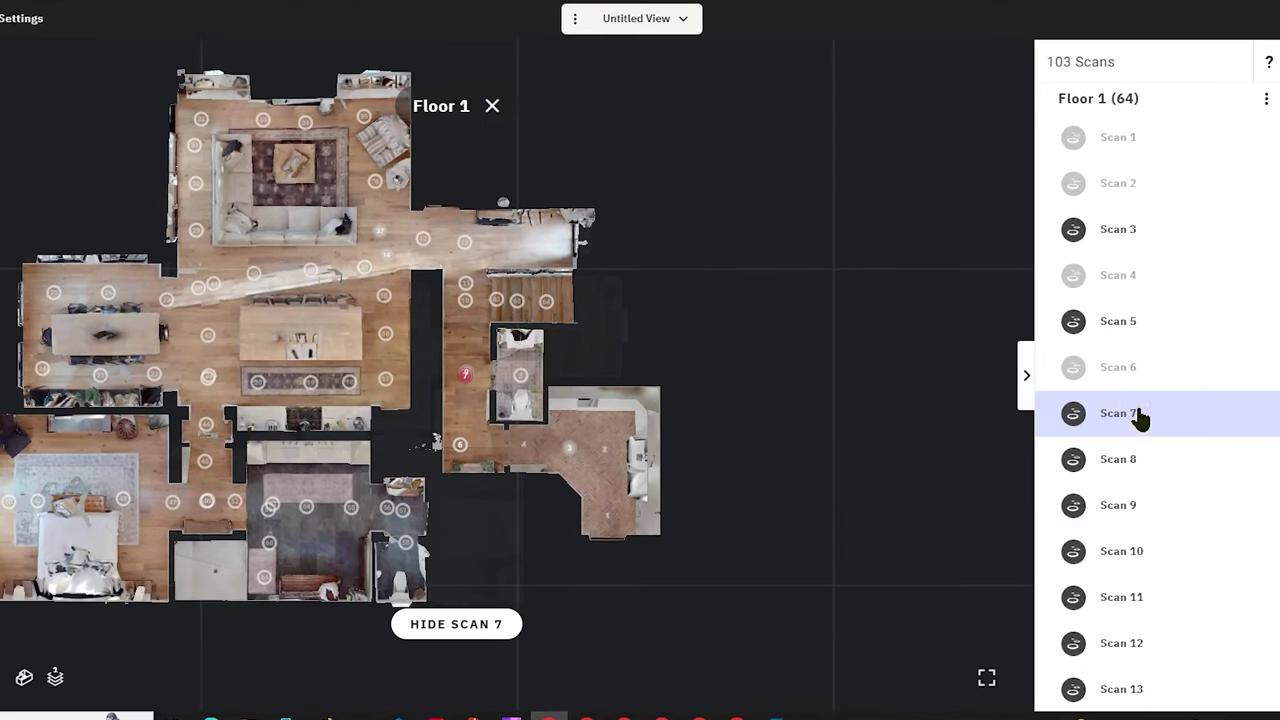
pyautogui.click(1140, 462)
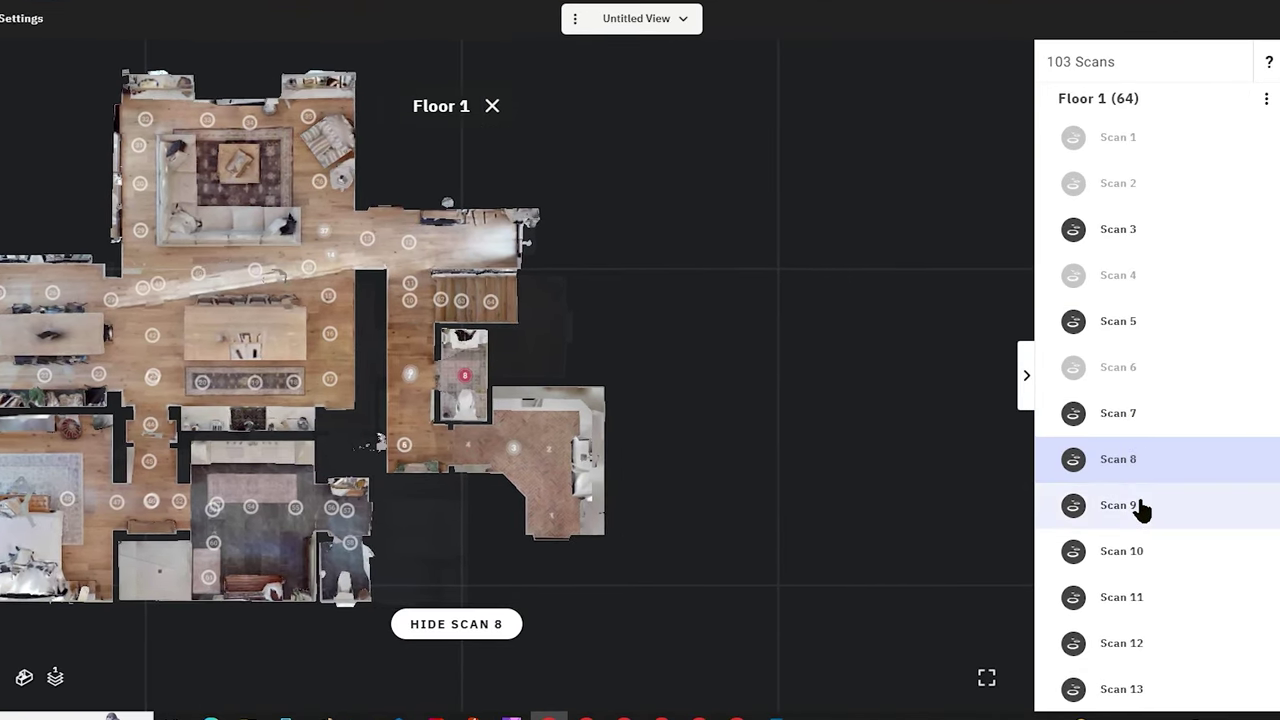
pyautogui.click(1140, 510)
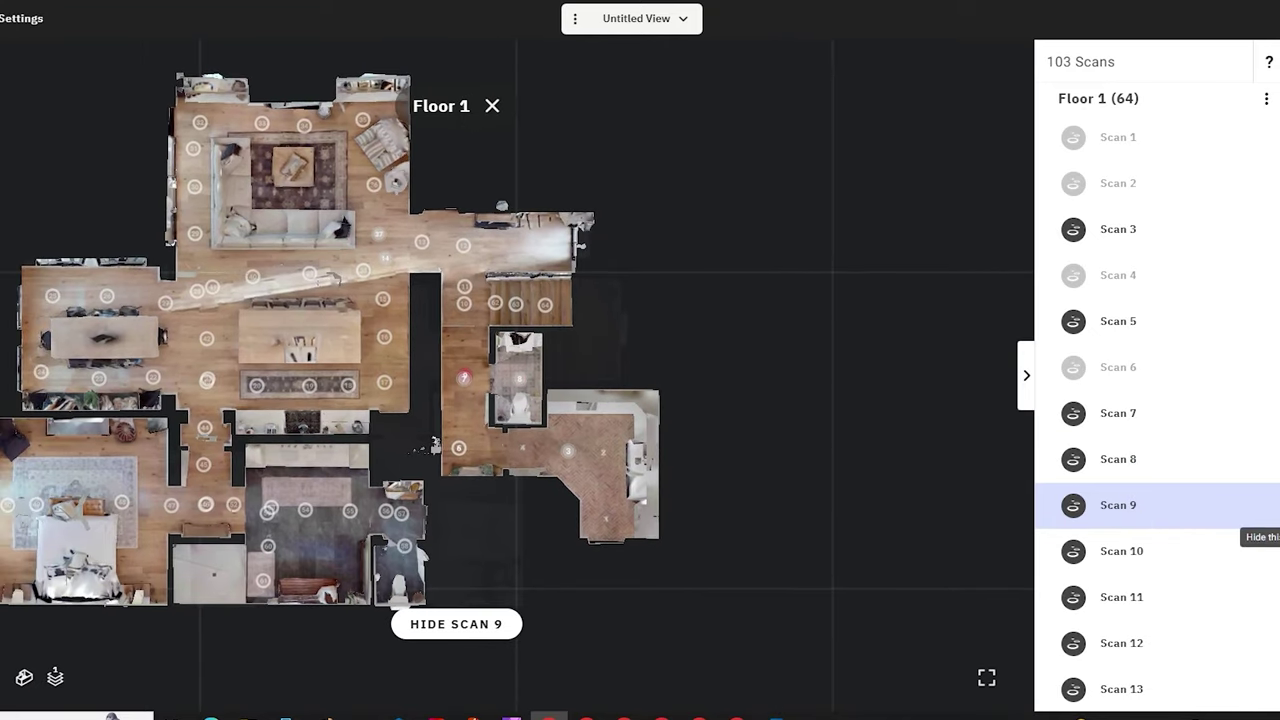
pyautogui.click(1272, 505)
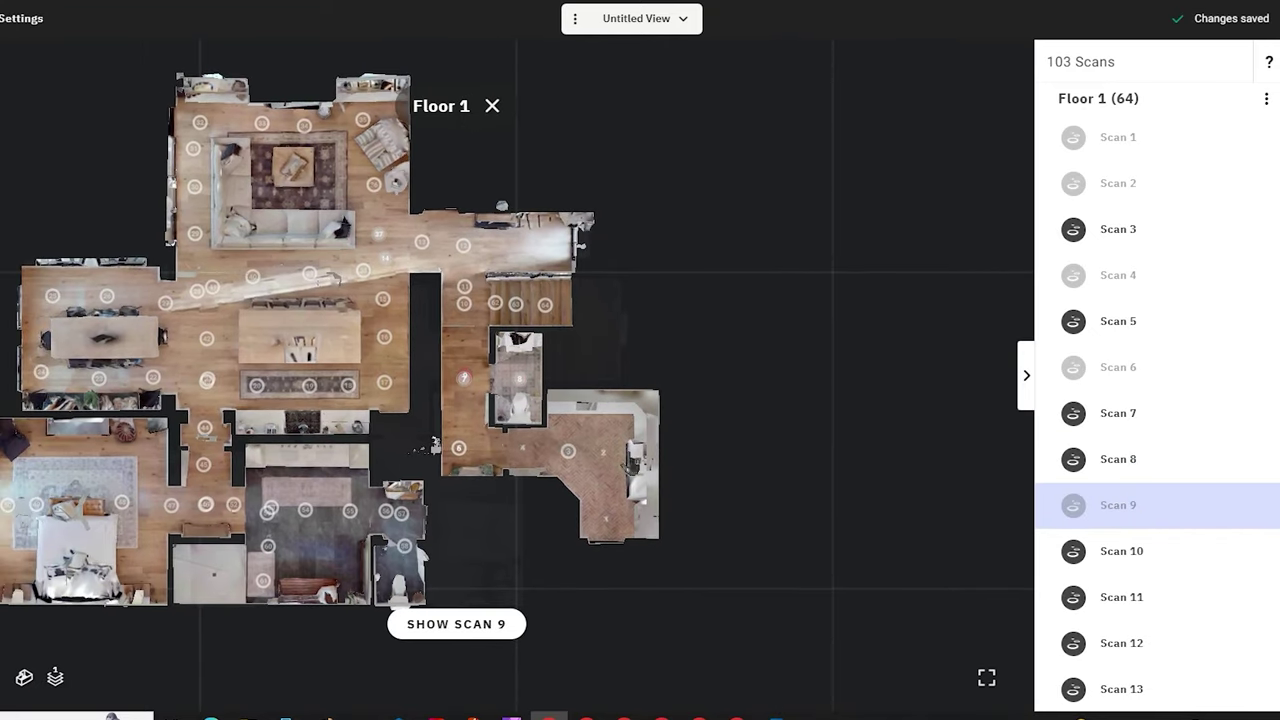
# Step through Scans 10 to 13 in the hallway and hide Scans 11 and 13.
pyautogui.click(1160, 548)
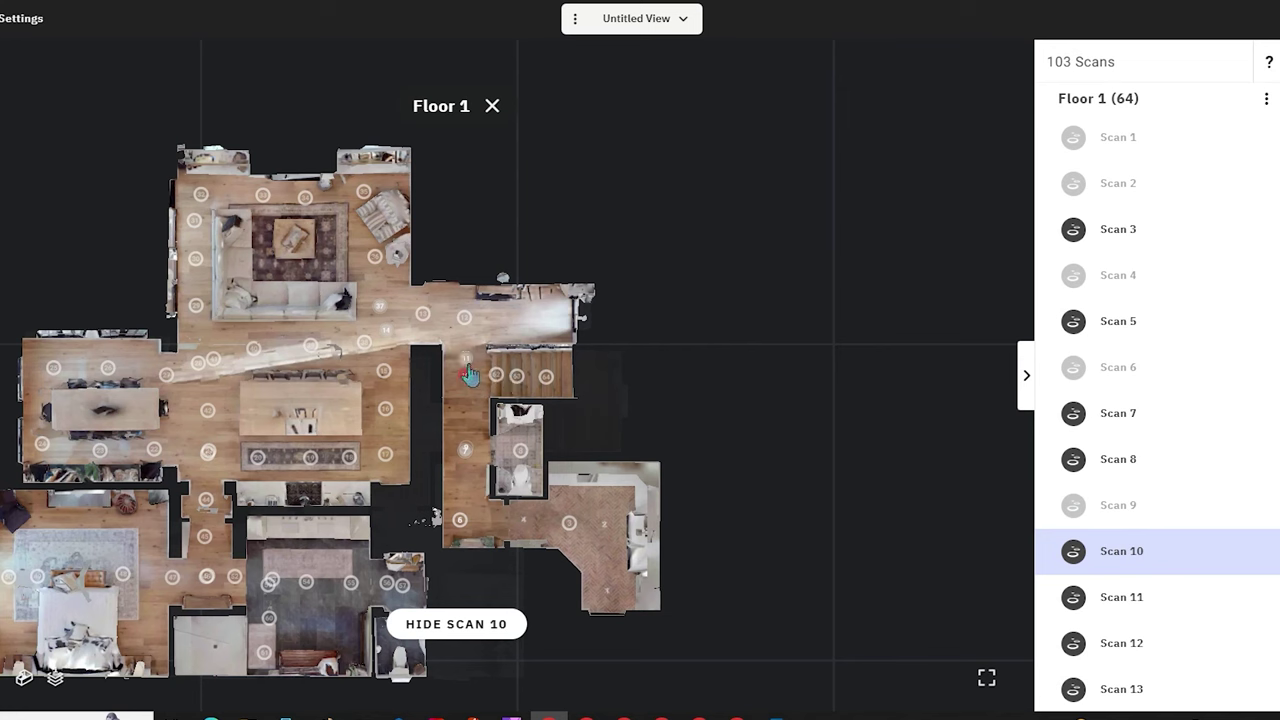
pyautogui.click(1268, 597)
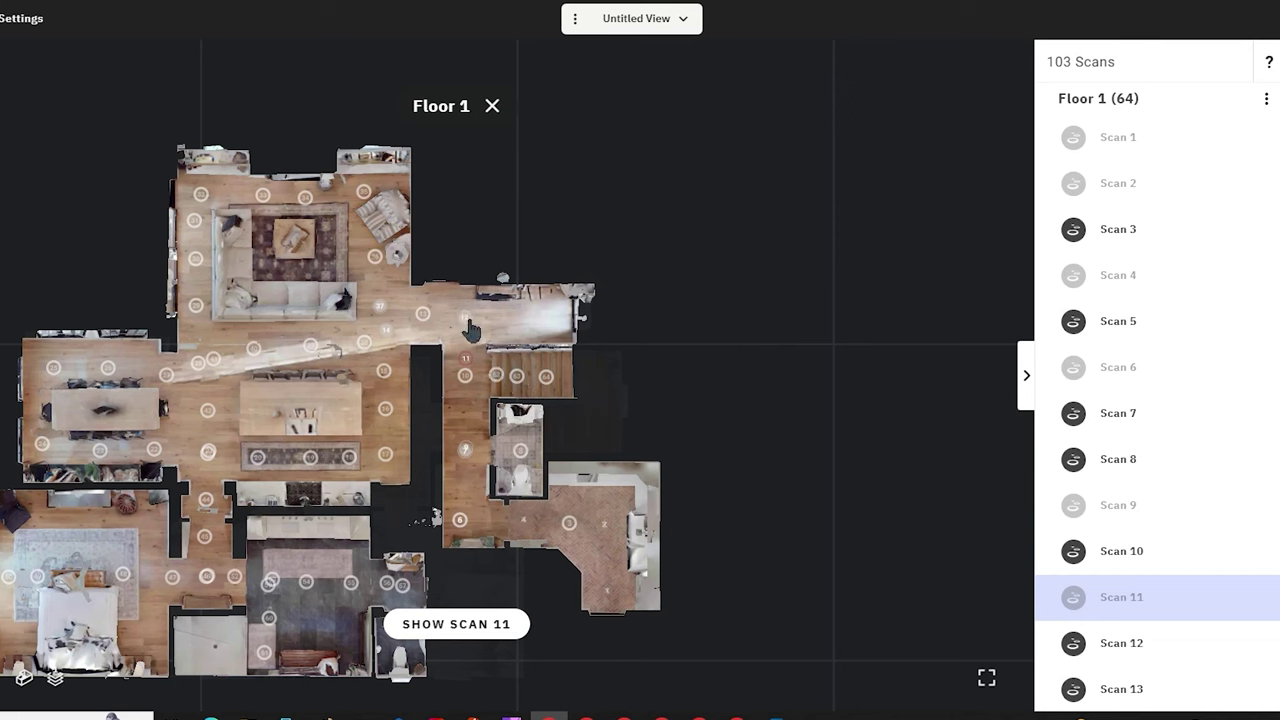
pyautogui.click(466, 320)
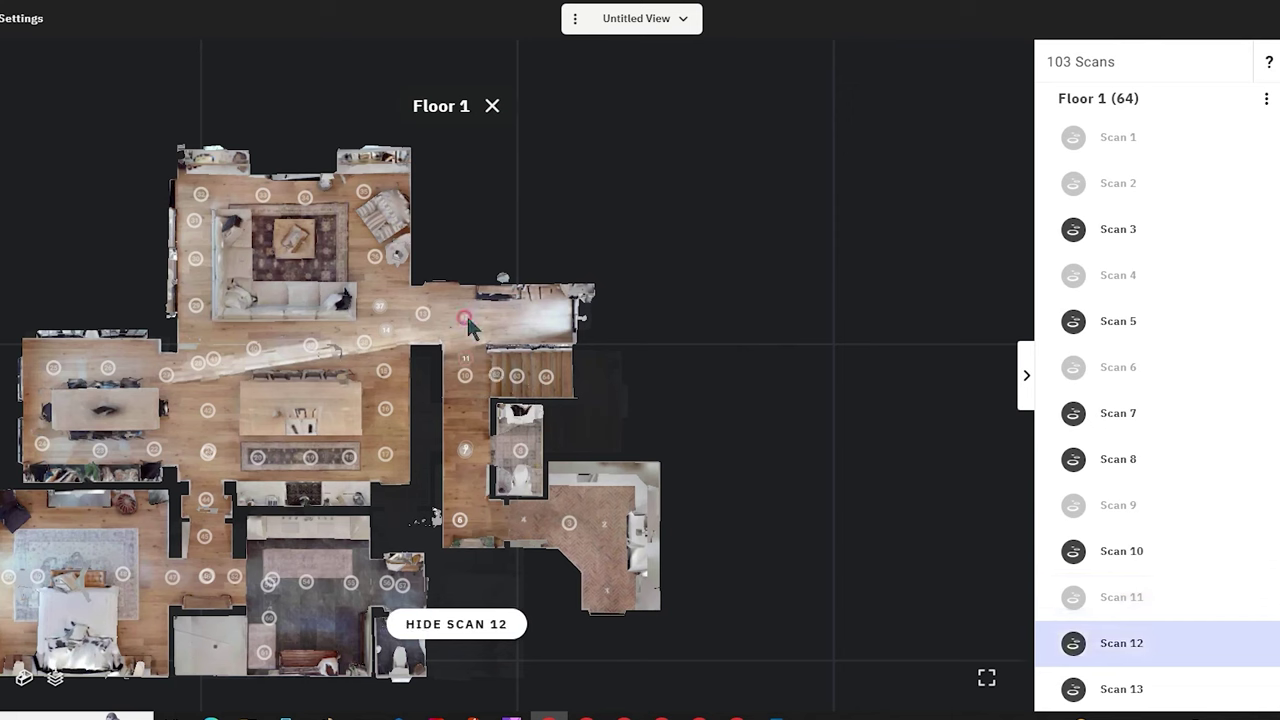
pyautogui.click(422, 316)
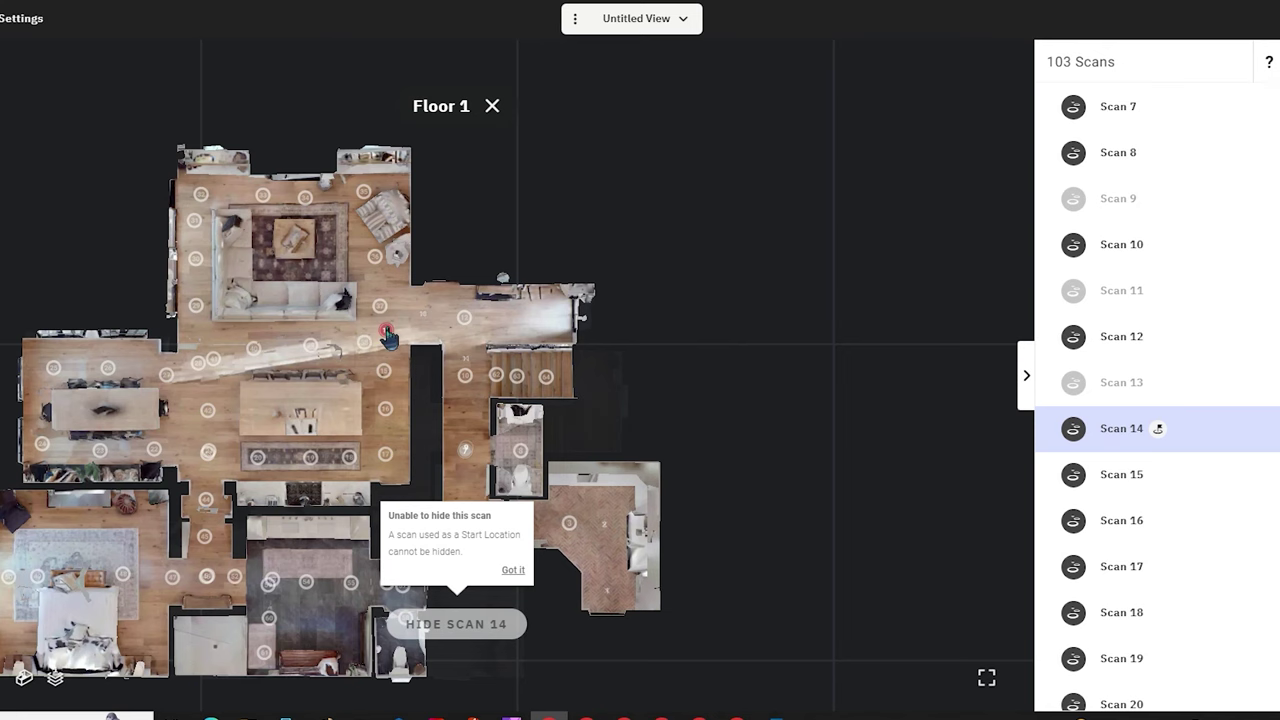
# Hide Scans 15, 16, 18, 20, 22 and 23 in the kitchen and dining area.
pyautogui.moveTo(387, 381); pyautogui.dragTo(468, 386)
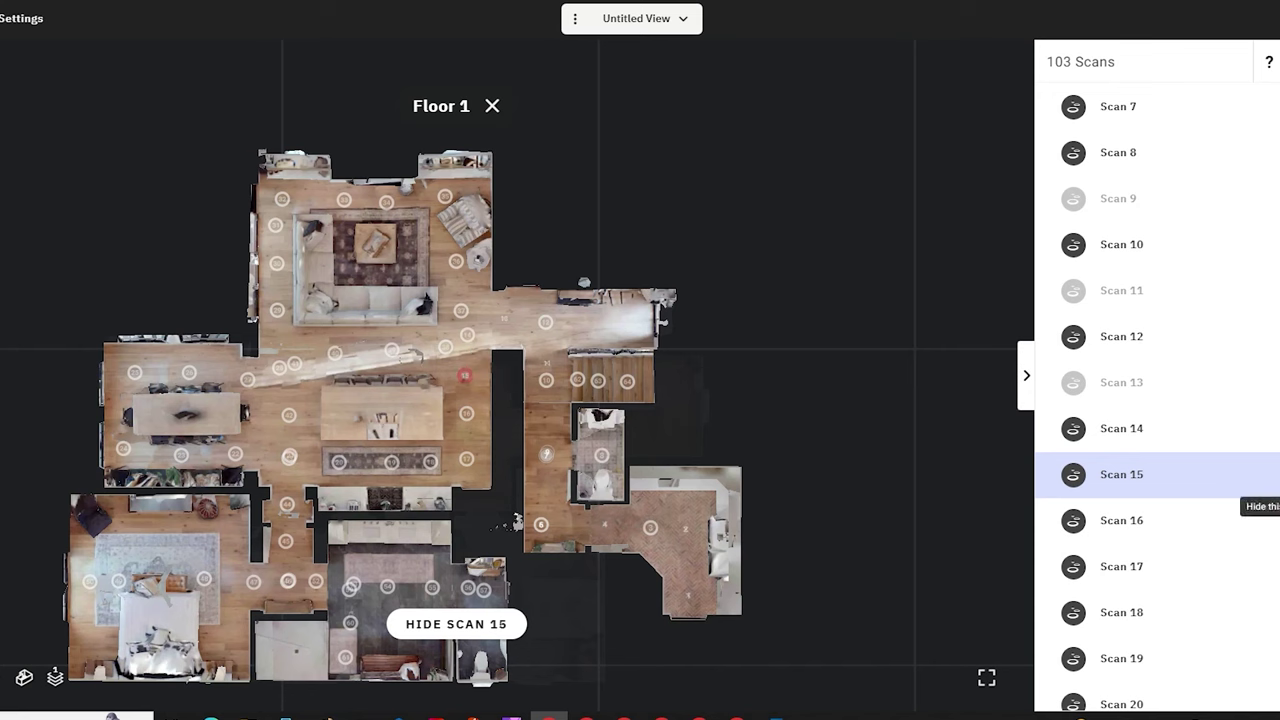
pyautogui.click(1278, 475)
pyautogui.click(1278, 521)
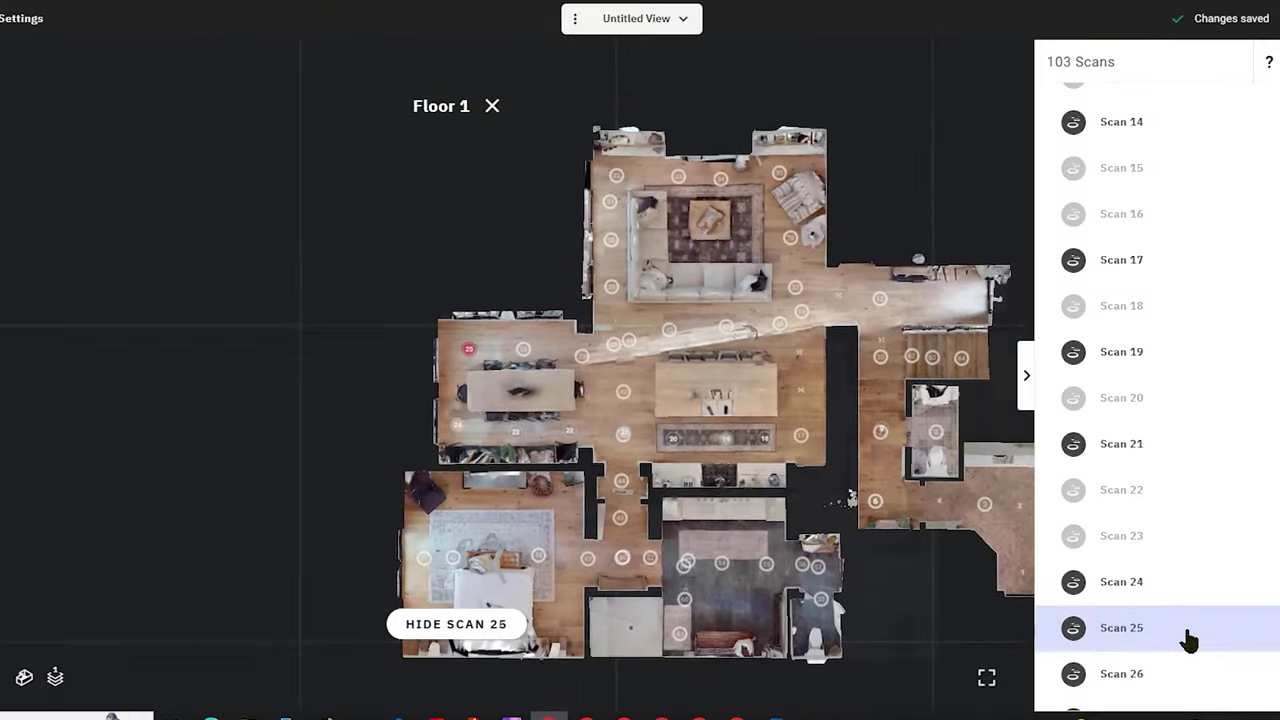
# Hide Scans 26 and 27 near the dining table.
pyautogui.click(1190, 675)
pyautogui.press('h')
pyautogui.scroll(-1, 1231, 556)
pyautogui.scroll(-3, 1232, 557)
pyautogui.click(1200, 413)
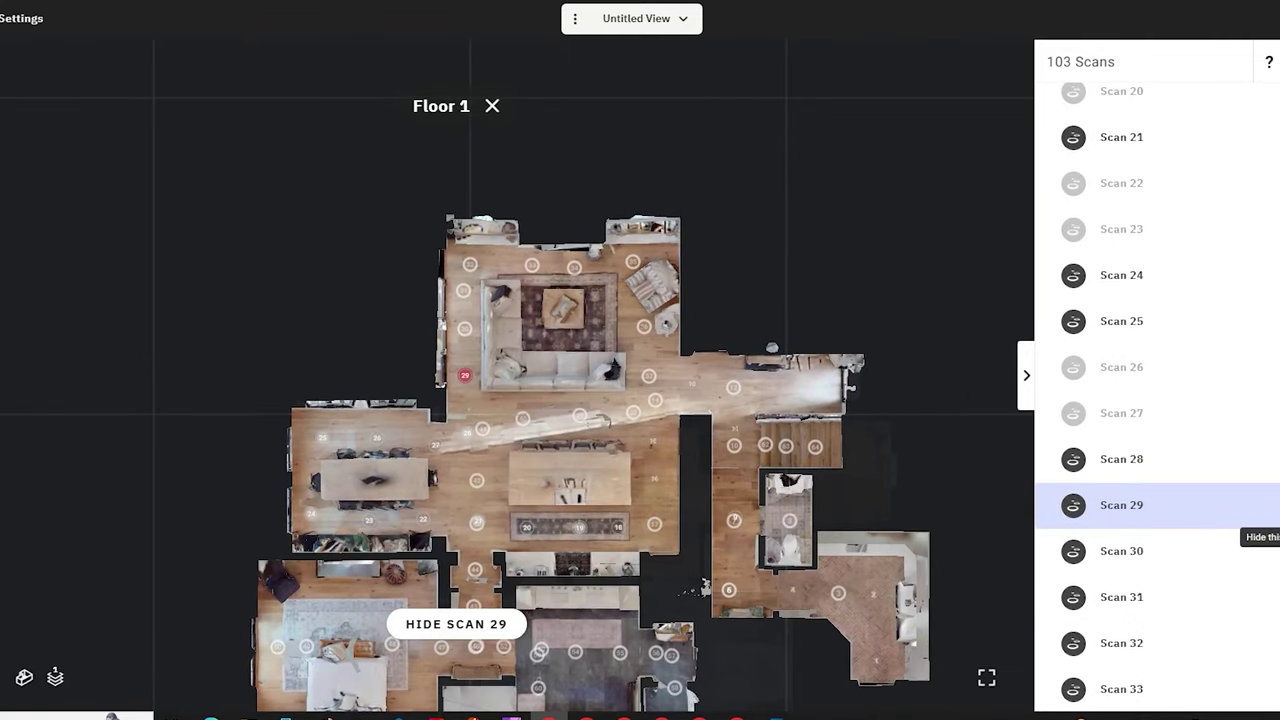
# Walk through the living room between Scans 29, 41 and 32 to compare their spacing, and hide Scan 29.
pyautogui.click(465, 376)
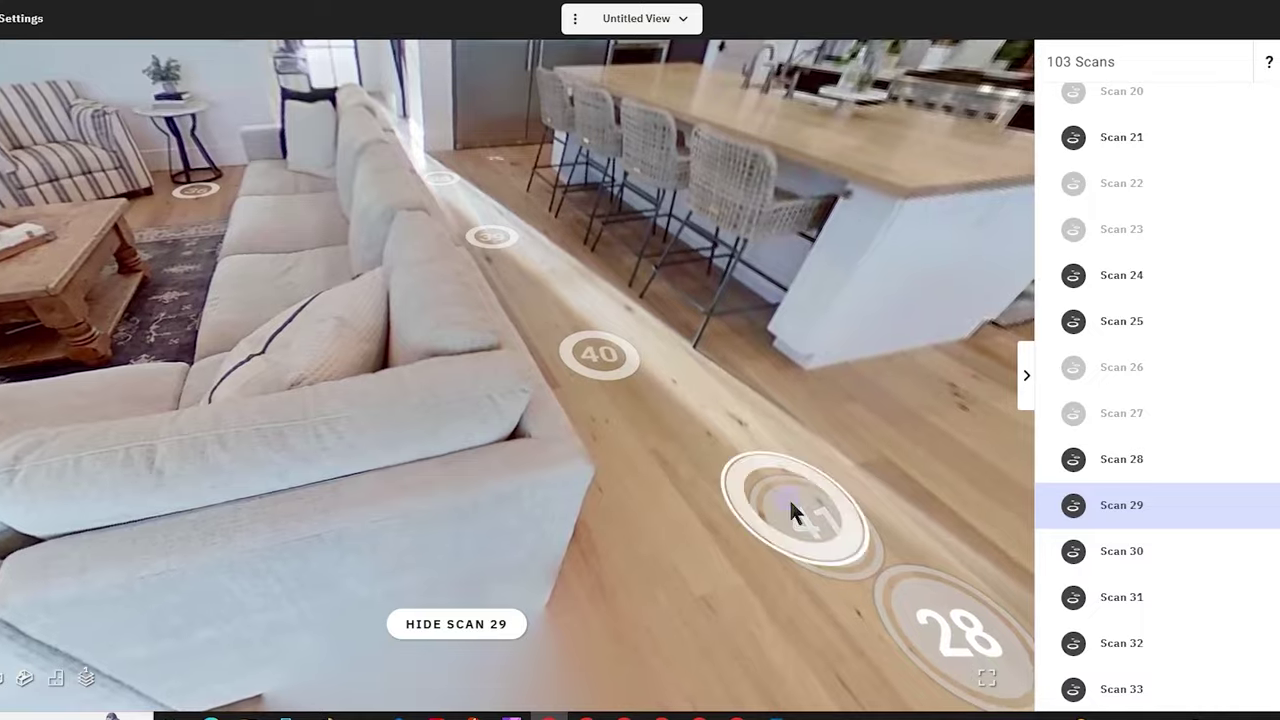
pyautogui.click(789, 500)
pyautogui.moveTo(397, 352); pyautogui.dragTo(517, 398)
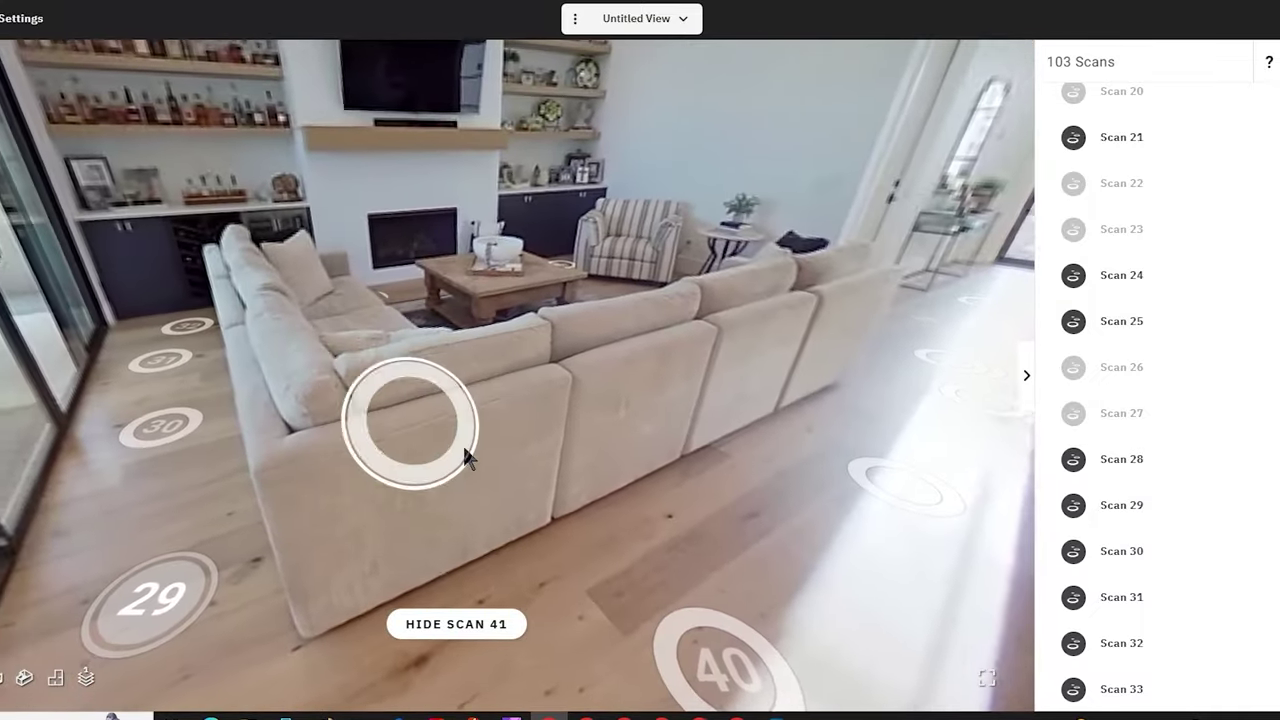
pyautogui.moveTo(464, 446); pyautogui.dragTo(627, 403)
pyautogui.click(482, 512)
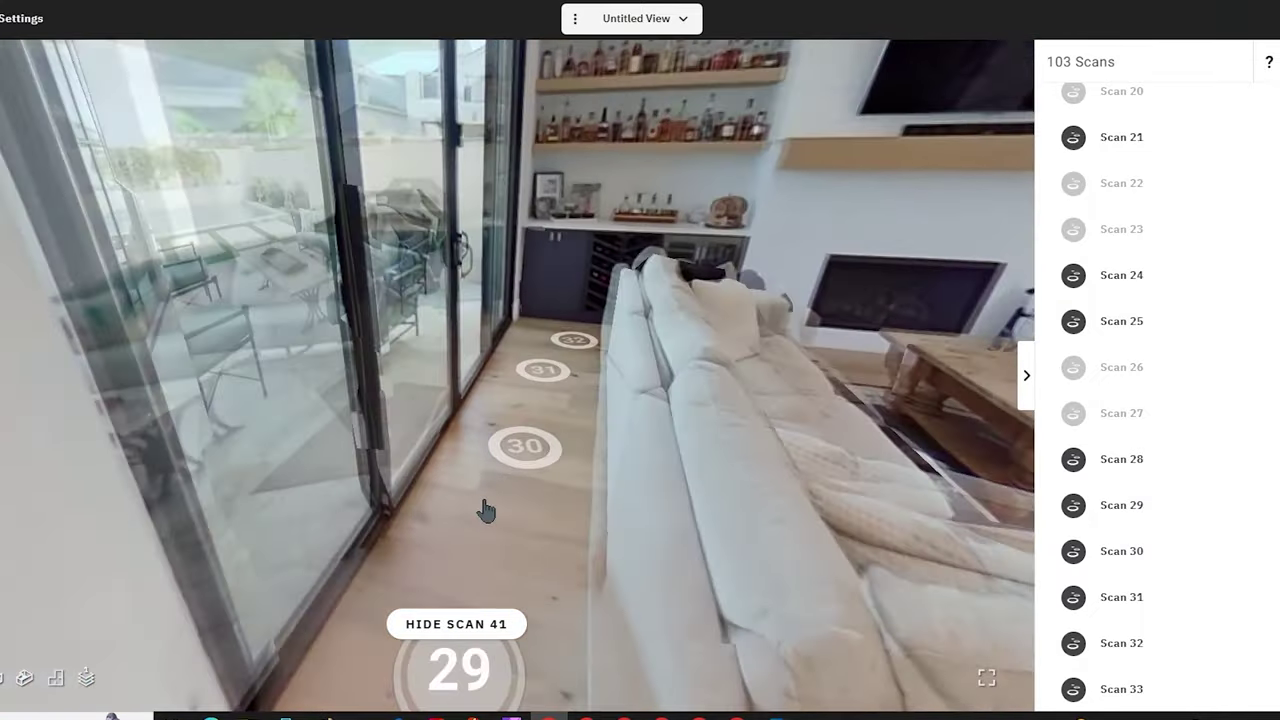
pyautogui.moveTo(506, 430)
pyautogui.mouseDown()
pyautogui.moveTo(912, 514)
pyautogui.moveTo(368, 372)
pyautogui.moveTo(69, 343)
pyautogui.moveTo(181, 275)
pyautogui.mouseUp()
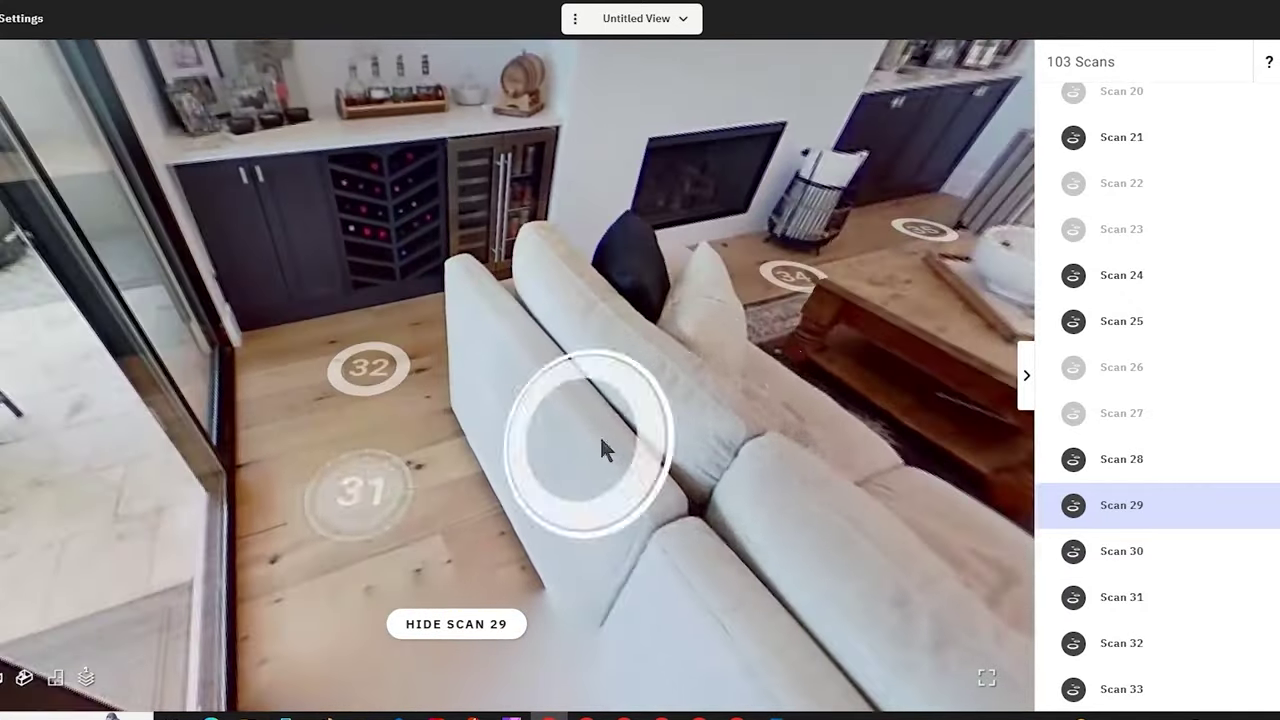
pyautogui.moveTo(599, 433); pyautogui.dragTo(285, 411)
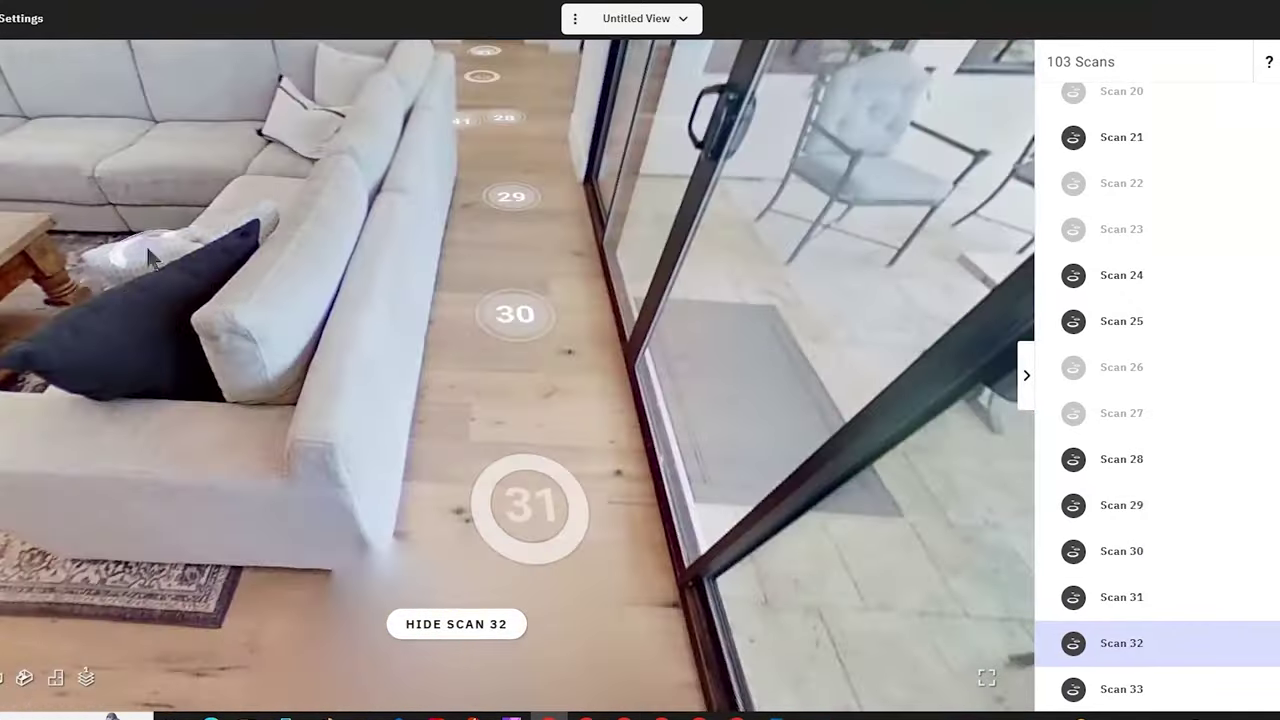
pyautogui.click(518, 334)
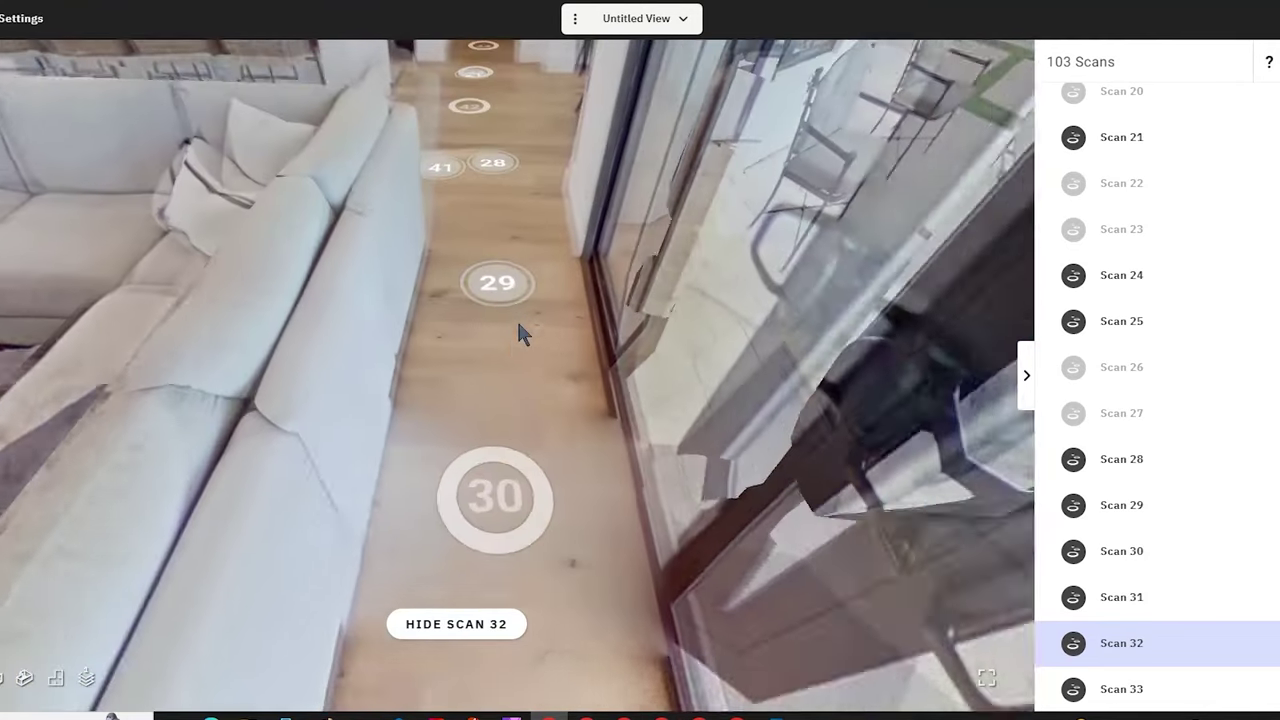
pyautogui.click(435, 625)
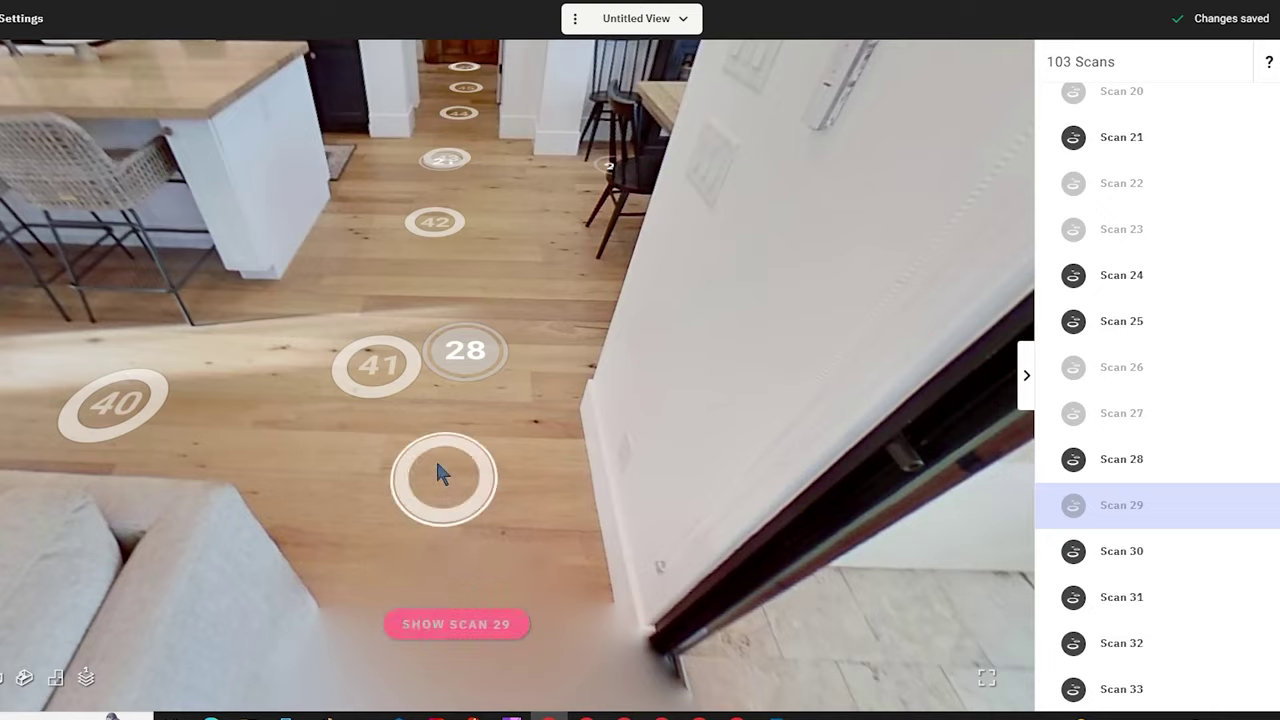
# Move along the sofa to Scan 30 and hide Scans 31 and 32 beside the glass doors.
pyautogui.moveTo(404, 422); pyautogui.dragTo(758, 424)
pyautogui.moveTo(508, 424)
pyautogui.mouseDown()
pyautogui.moveTo(677, 414)
pyautogui.moveTo(471, 370)
pyautogui.moveTo(769, 463)
pyautogui.moveTo(815, 452)
pyautogui.mouseUp()
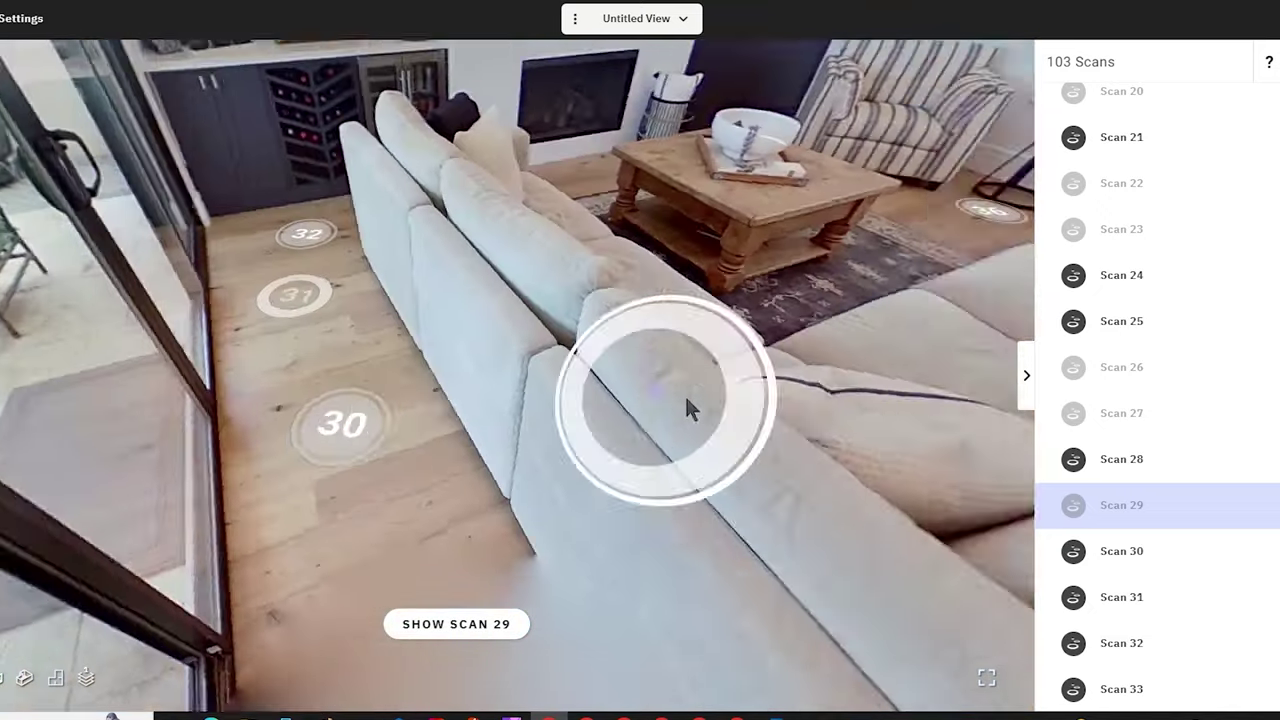
pyautogui.click(398, 420)
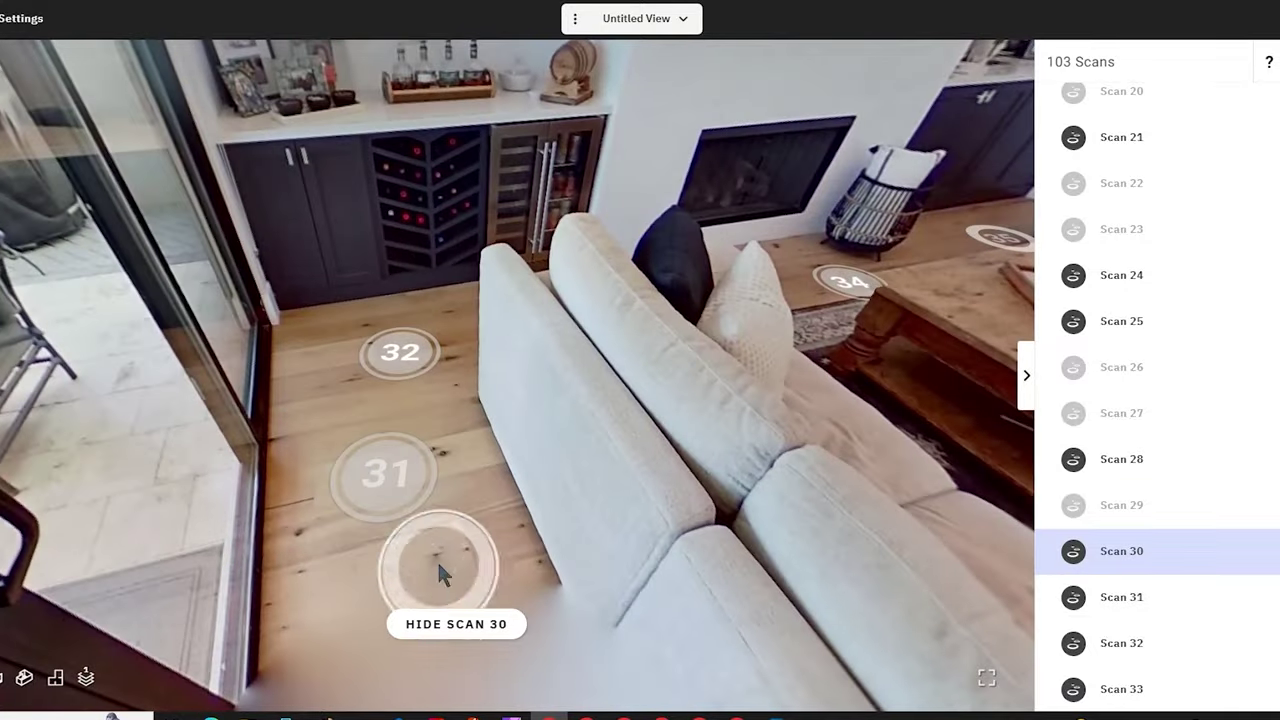
pyautogui.click(378, 484)
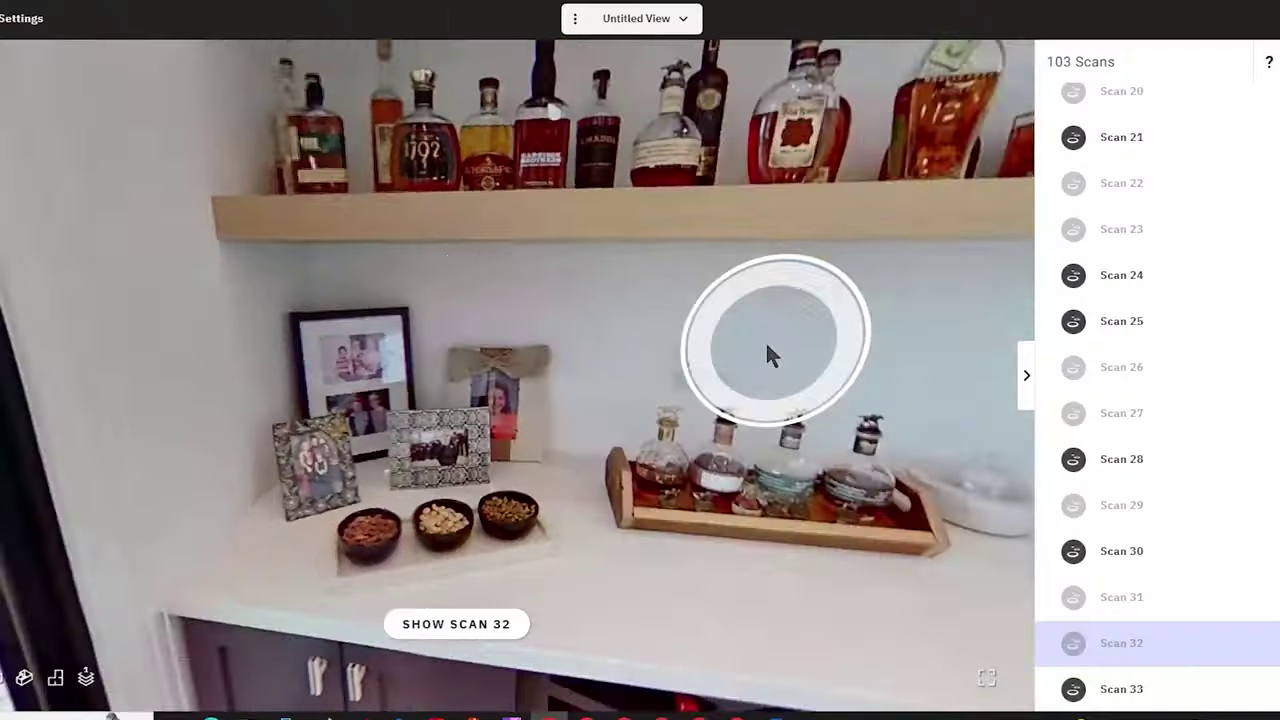
# Look around the living room from Scan 32 and hide Scans 33 through 37 around the seating area.
pyautogui.click(765, 349)
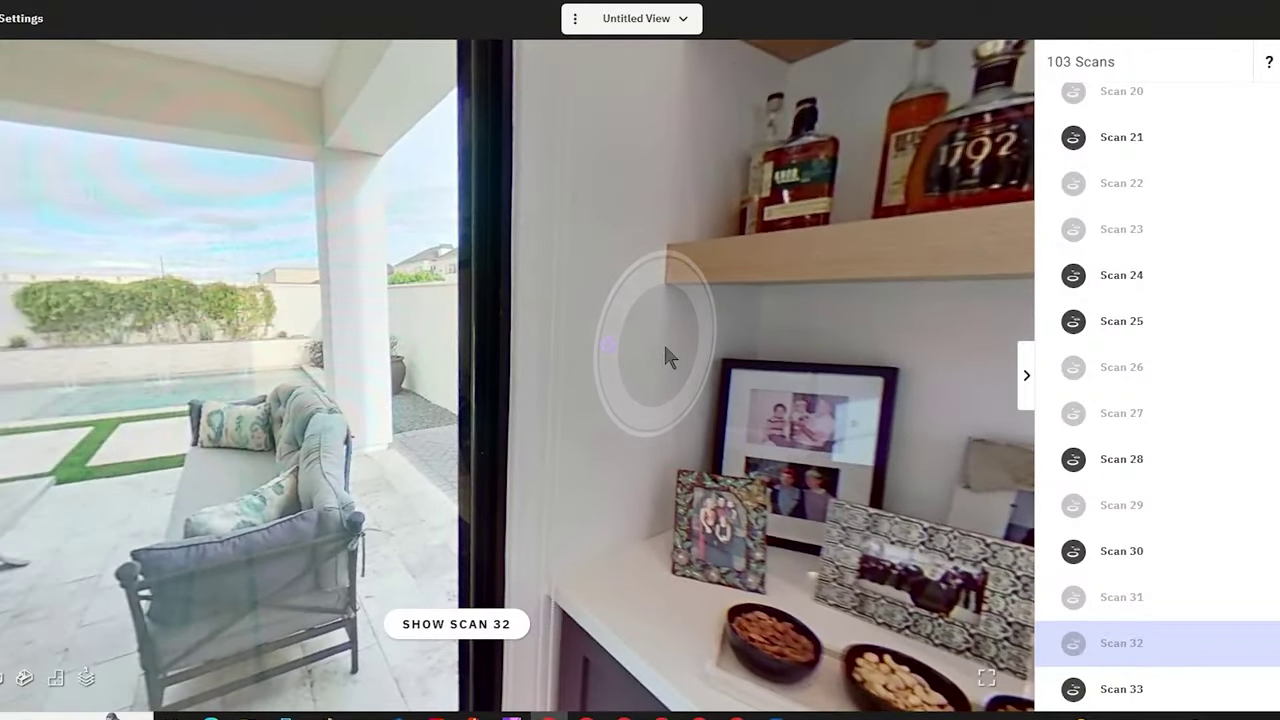
pyautogui.moveTo(665, 347); pyautogui.dragTo(352, 322)
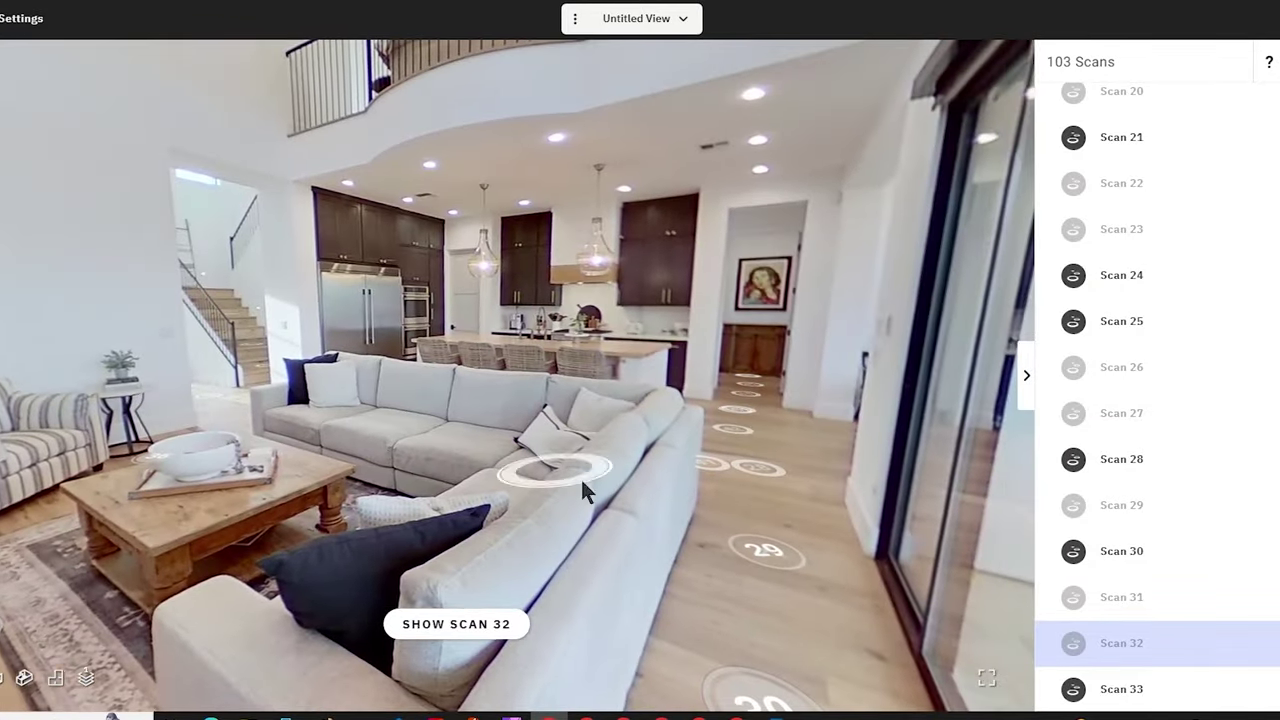
pyautogui.moveTo(290, 350); pyautogui.dragTo(745, 350)
pyautogui.click(497, 624)
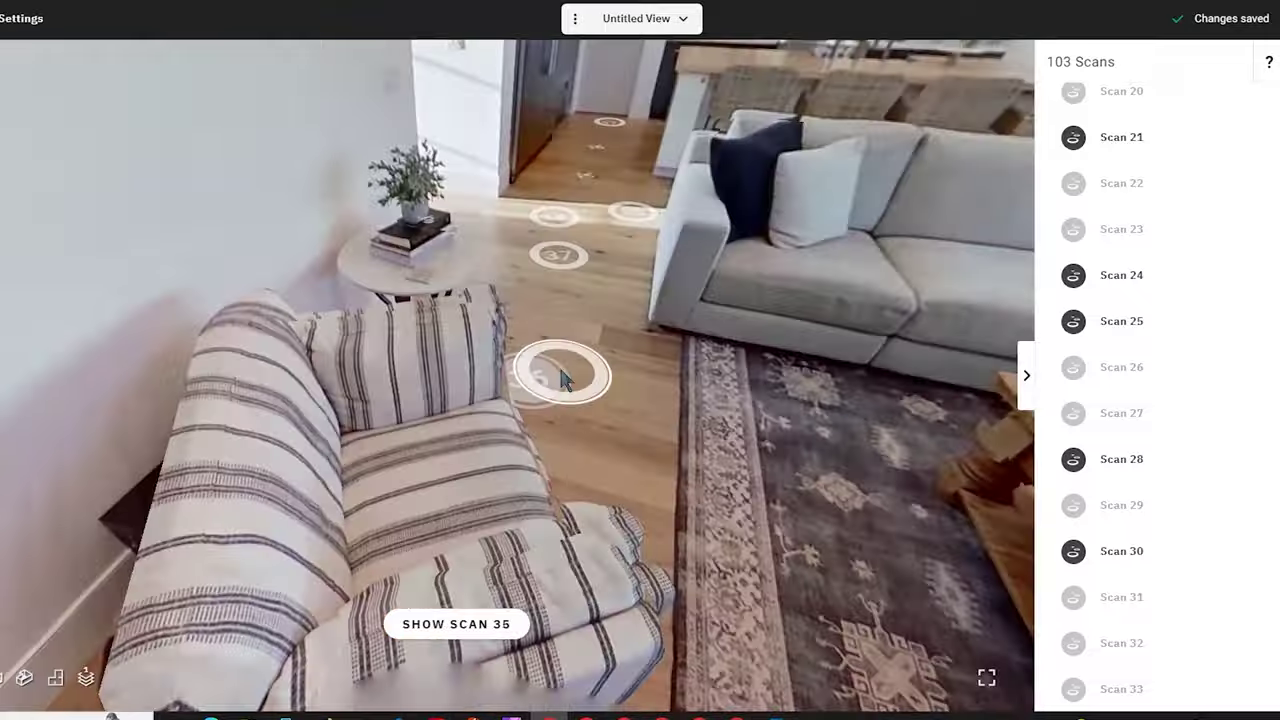
pyautogui.click(562, 378)
pyautogui.moveTo(930, 430); pyautogui.dragTo(638, 554)
pyautogui.moveTo(300, 320); pyautogui.dragTo(591, 346)
pyautogui.click(620, 555)
pyautogui.moveTo(683, 303); pyautogui.dragTo(400, 290)
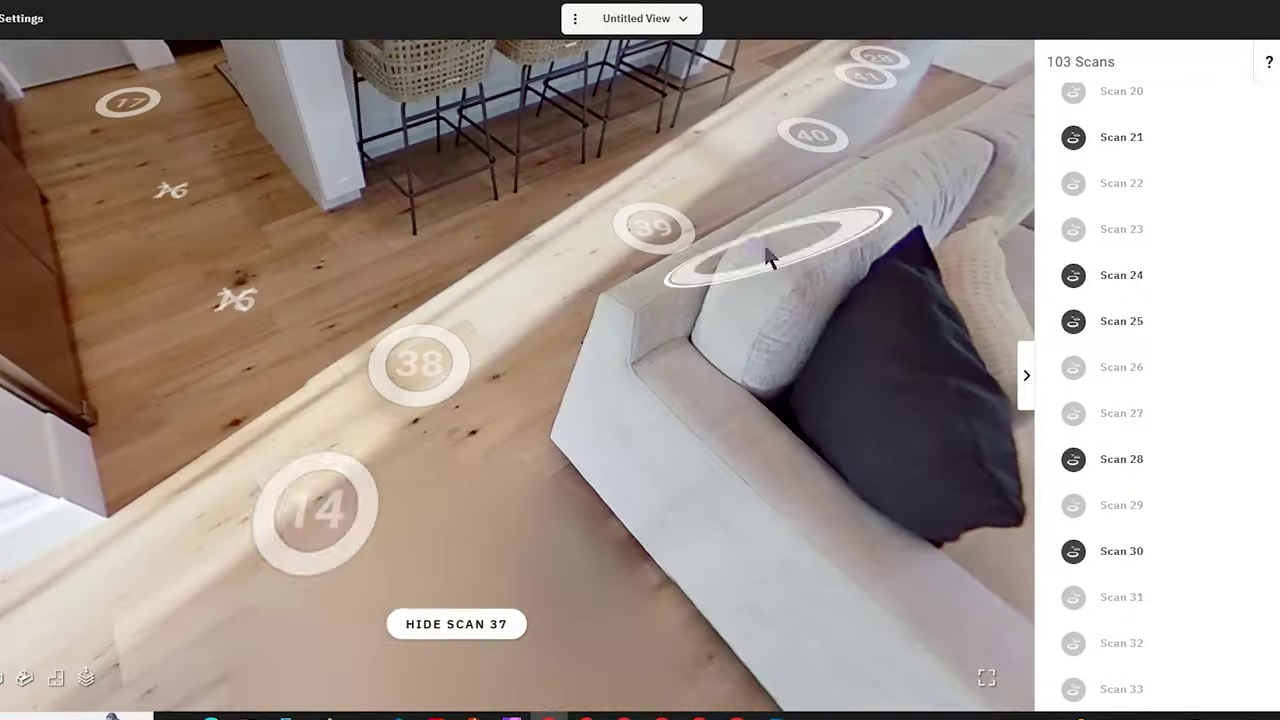
pyautogui.click(457, 624)
# Walk the passage between the sofa and kitchen island, hiding Scans 38, 40 and 41.
pyautogui.click(313, 531)
pyautogui.moveTo(880, 350); pyautogui.dragTo(315, 357)
pyautogui.click(350, 630)
pyautogui.click(457, 624)
pyautogui.click(497, 440)
pyautogui.moveTo(850, 300); pyautogui.dragTo(900, 400)
pyautogui.click(469, 497)
pyautogui.click(457, 624)
pyautogui.moveTo(586, 634); pyautogui.dragTo(553, 315)
# Return to the floor plan, hide Scans 43, 44 and 45 toward the bedroom hallway, and select Scan 46.
pyautogui.click(53, 683)
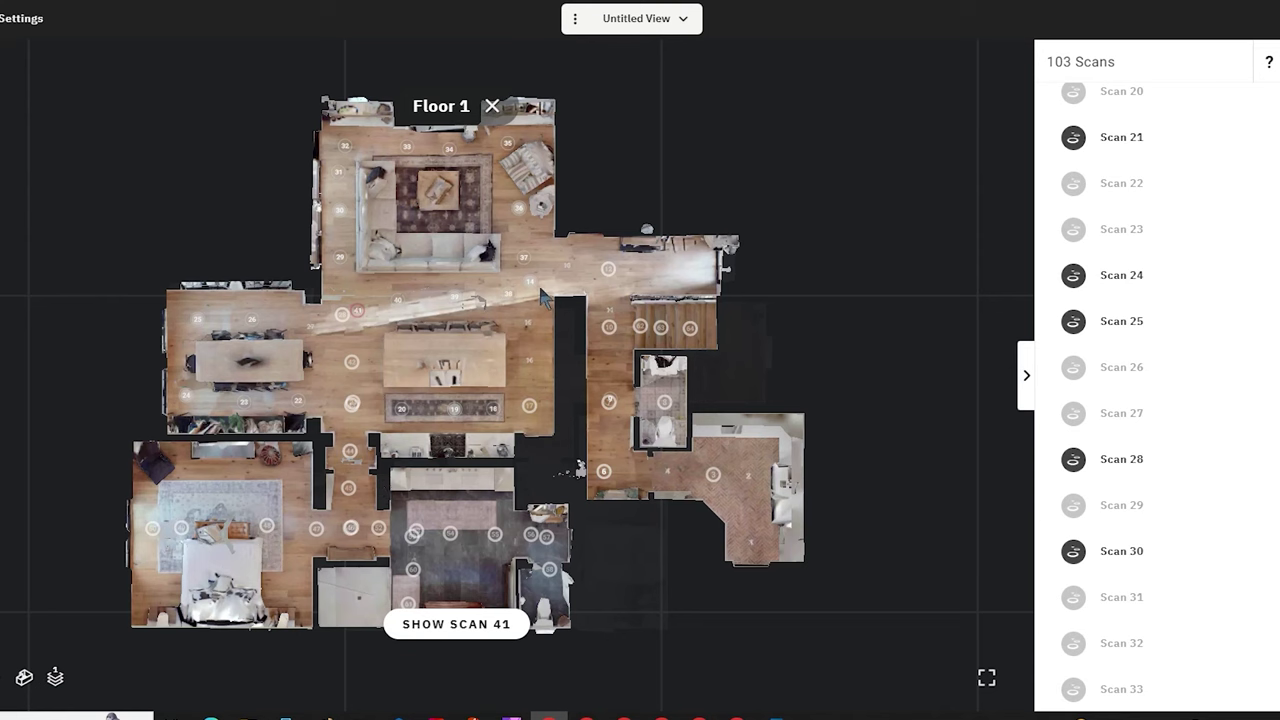
pyautogui.scroll(5, 333, 212)
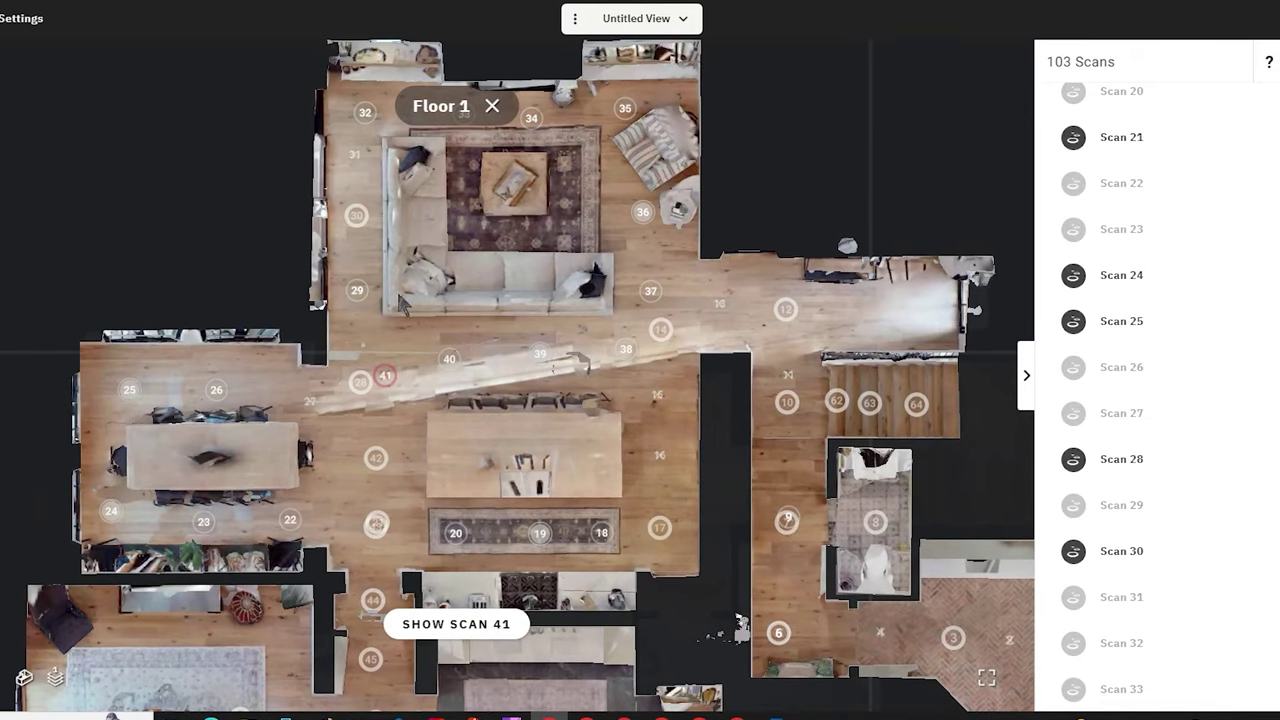
pyautogui.moveTo(402, 332); pyautogui.dragTo(399, 253)
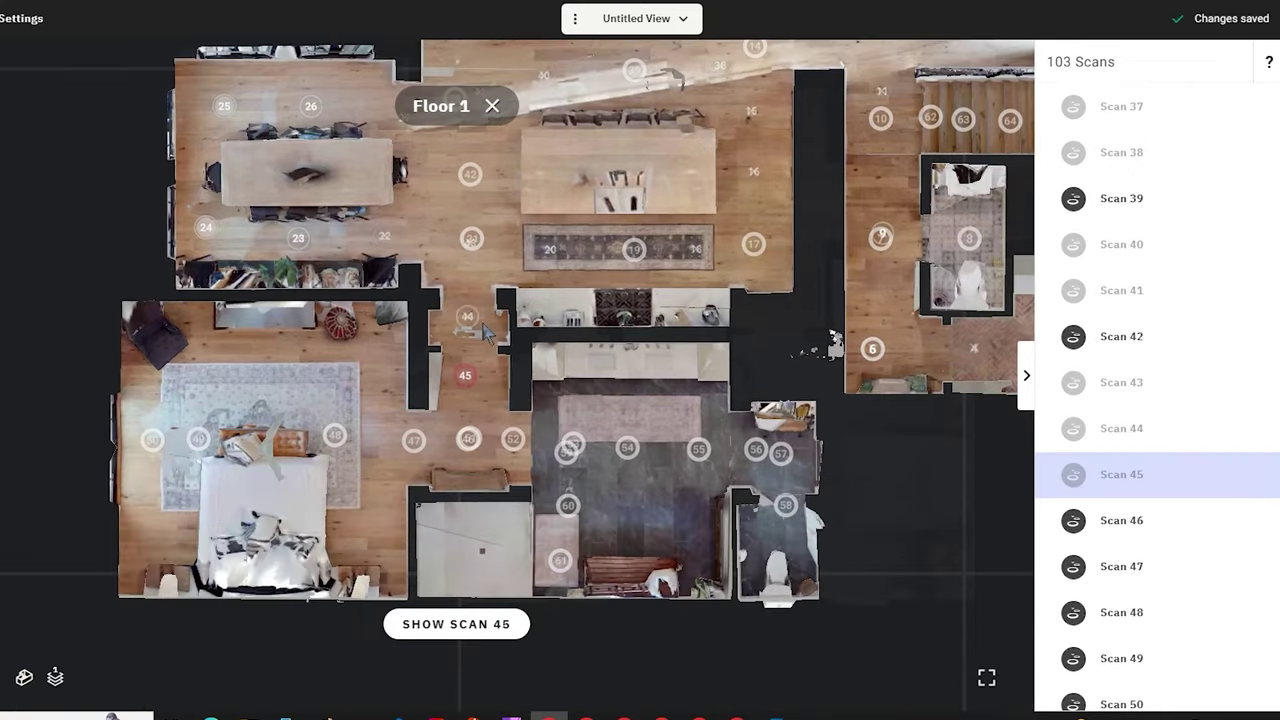
pyautogui.click(1236, 522)
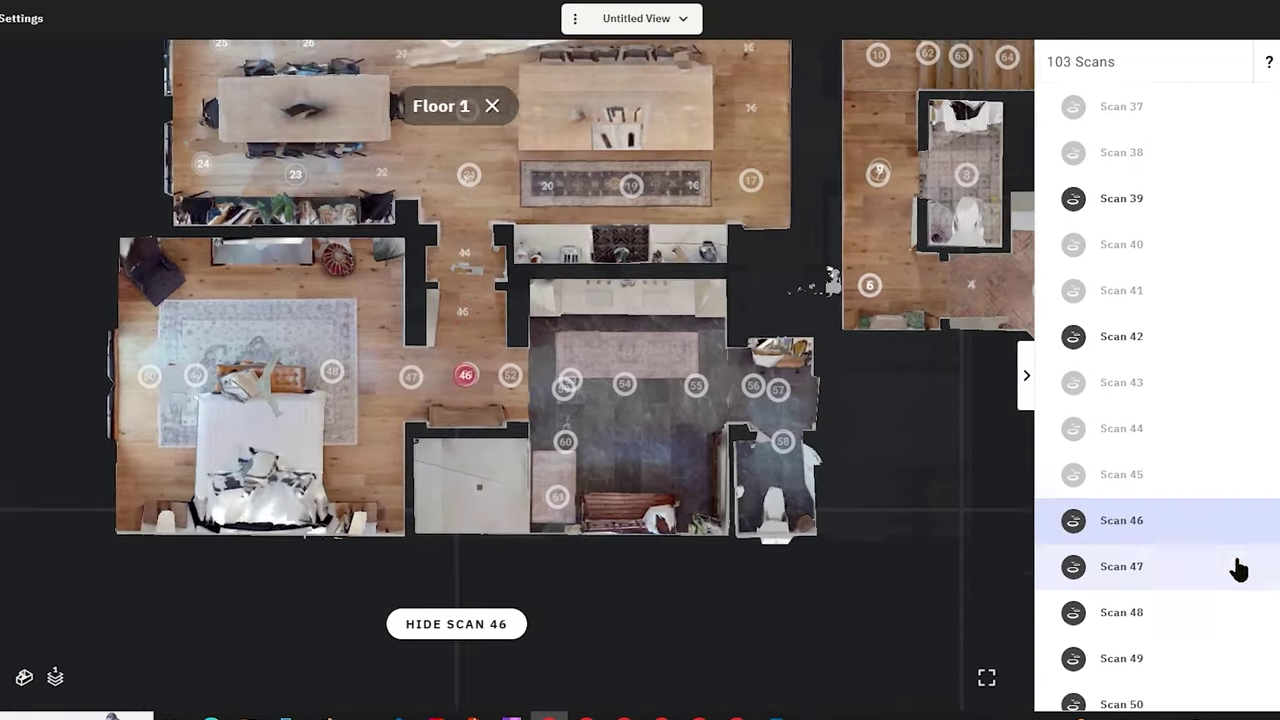
# Hide Scan 47 and inspect the bedroom from Scans 48 and 49.
pyautogui.click(1238, 568)
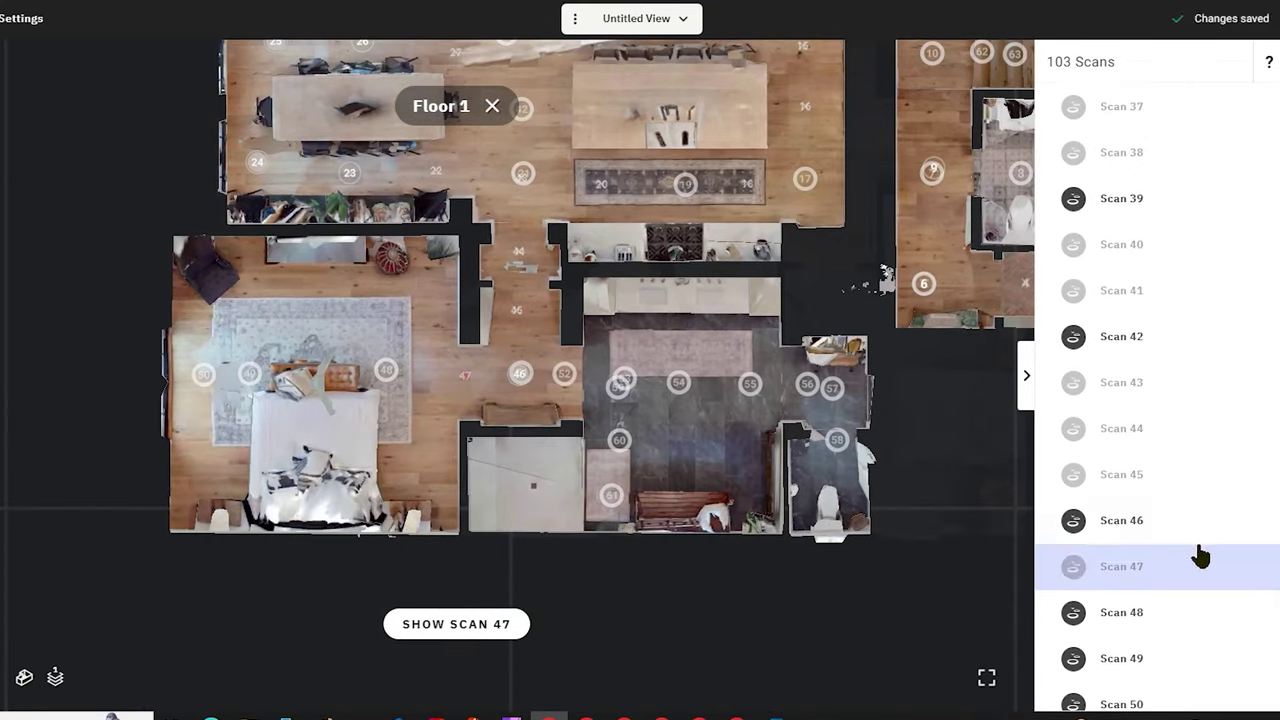
pyautogui.scroll(-2, 1203, 558)
pyautogui.click(1220, 472)
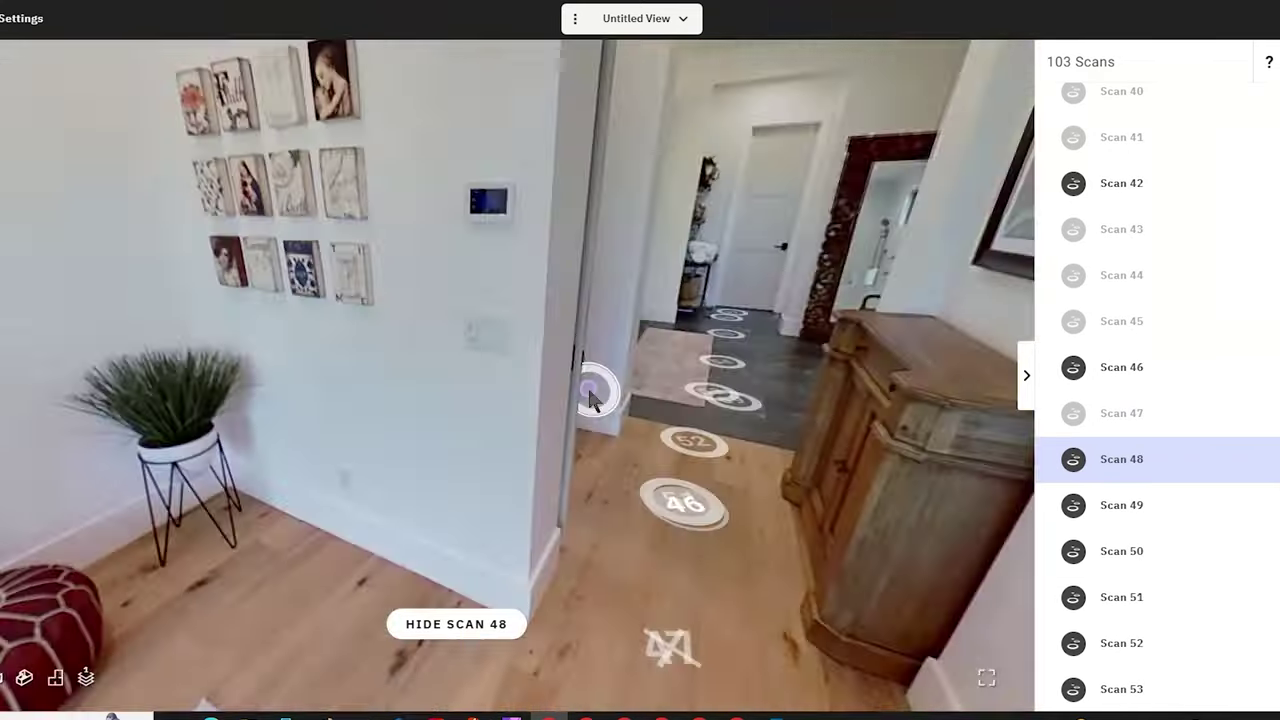
pyautogui.moveTo(589, 391); pyautogui.dragTo(571, 458)
pyautogui.click(514, 692)
pyautogui.moveTo(514, 600); pyautogui.dragTo(679, 466)
pyautogui.click(629, 394)
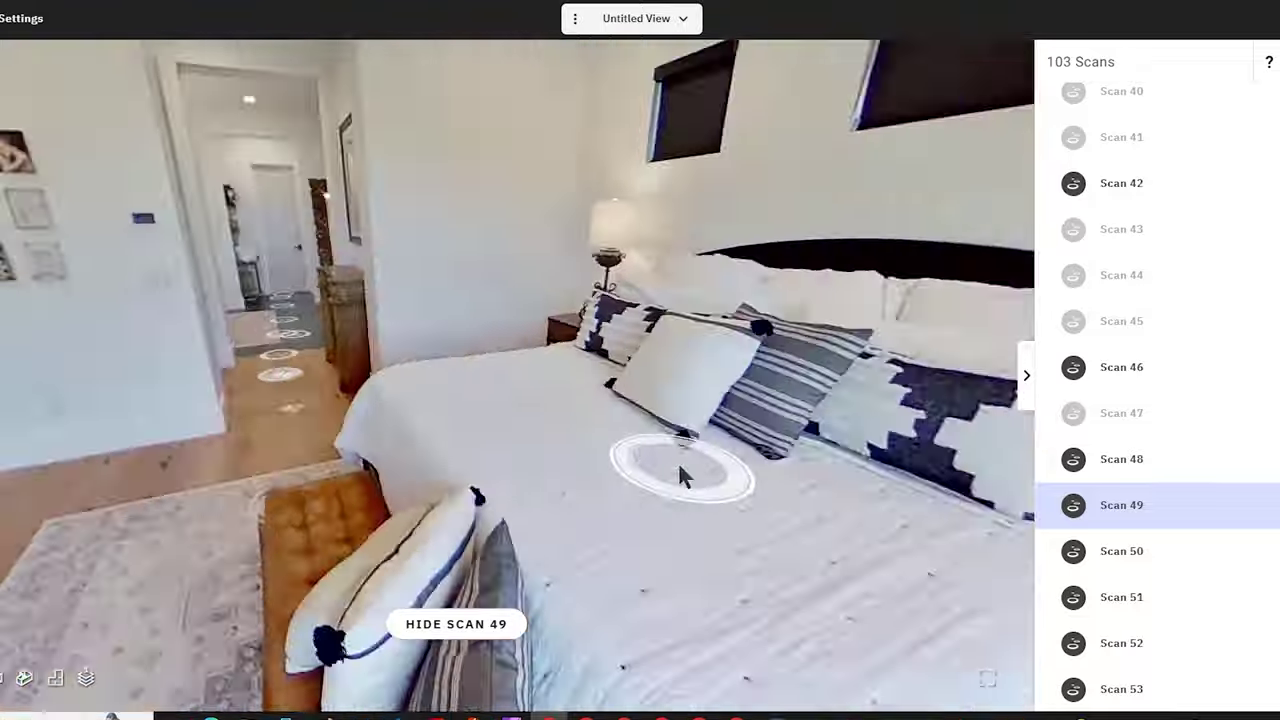
# Hide Scans 50, 51 and 52 in the bedroom and hallway.
pyautogui.click(1186, 552)
pyautogui.click(456, 624)
pyautogui.click(1186, 604)
pyautogui.click(456, 624)
pyautogui.click(54, 678)
pyautogui.click(1240, 643)
pyautogui.click(456, 624)
# Locate Scan 53 on the bathroom floor plan and hide the nearby Scans 59 and 60.
pyautogui.click(1228, 682)
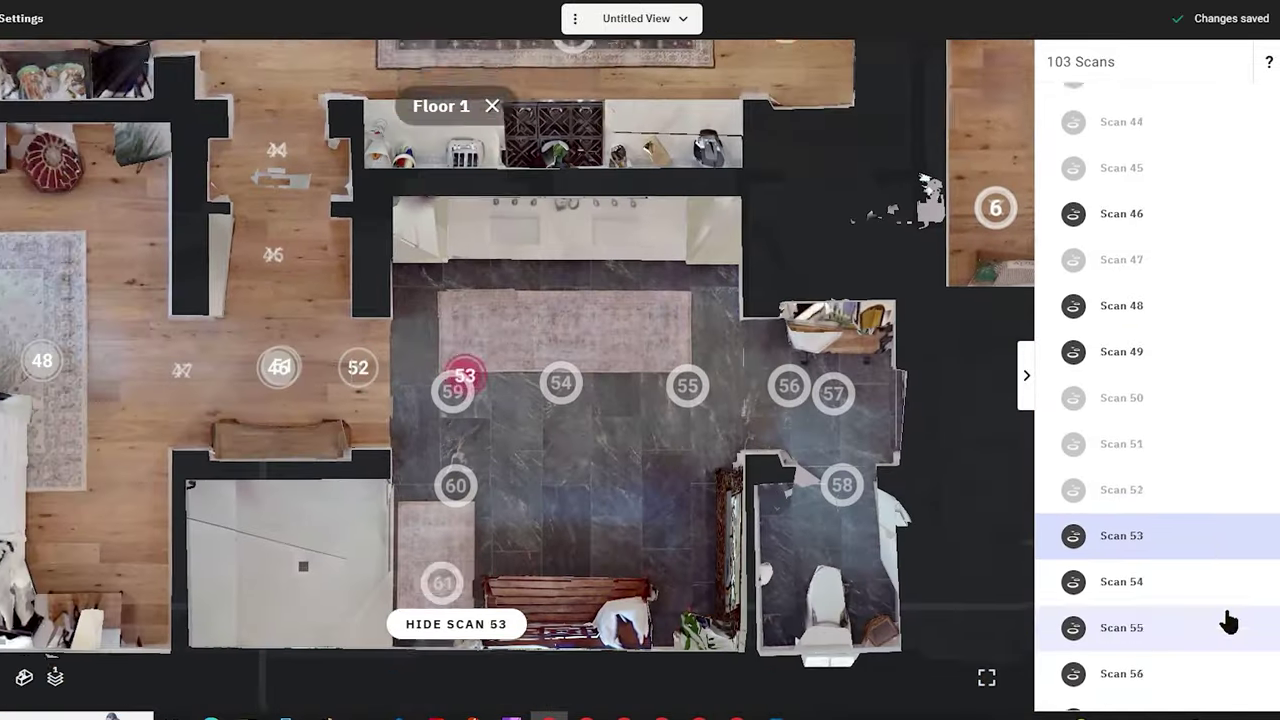
pyautogui.scroll(-3, 1228, 622)
pyautogui.click(1228, 658)
pyautogui.click(471, 623)
# Walk into the bathroom from Scan 53 and hide Scan 54.
pyautogui.click(470, 310)
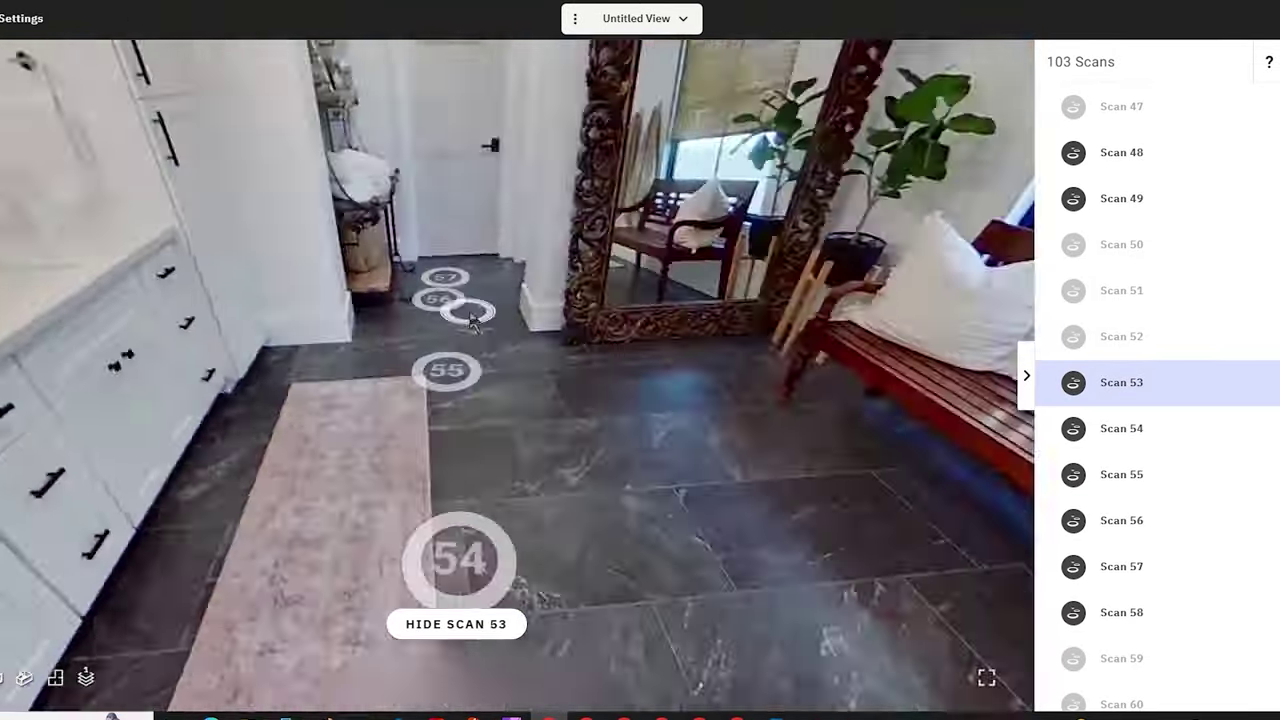
pyautogui.moveTo(472, 320); pyautogui.dragTo(423, 391)
pyautogui.click(459, 560)
pyautogui.click(774, 412)
pyautogui.moveTo(563, 395); pyautogui.dragTo(425, 323)
pyautogui.click(360, 575)
pyautogui.click(456, 624)
# Check the toilet room doorway from Scan 57, hide Scans 56, 57 and 58, and look back across the bathroom from Scan 55.
pyautogui.click(829, 323)
pyautogui.moveTo(829, 323); pyautogui.dragTo(323, 434)
pyautogui.click(523, 471)
pyautogui.click(323, 434)
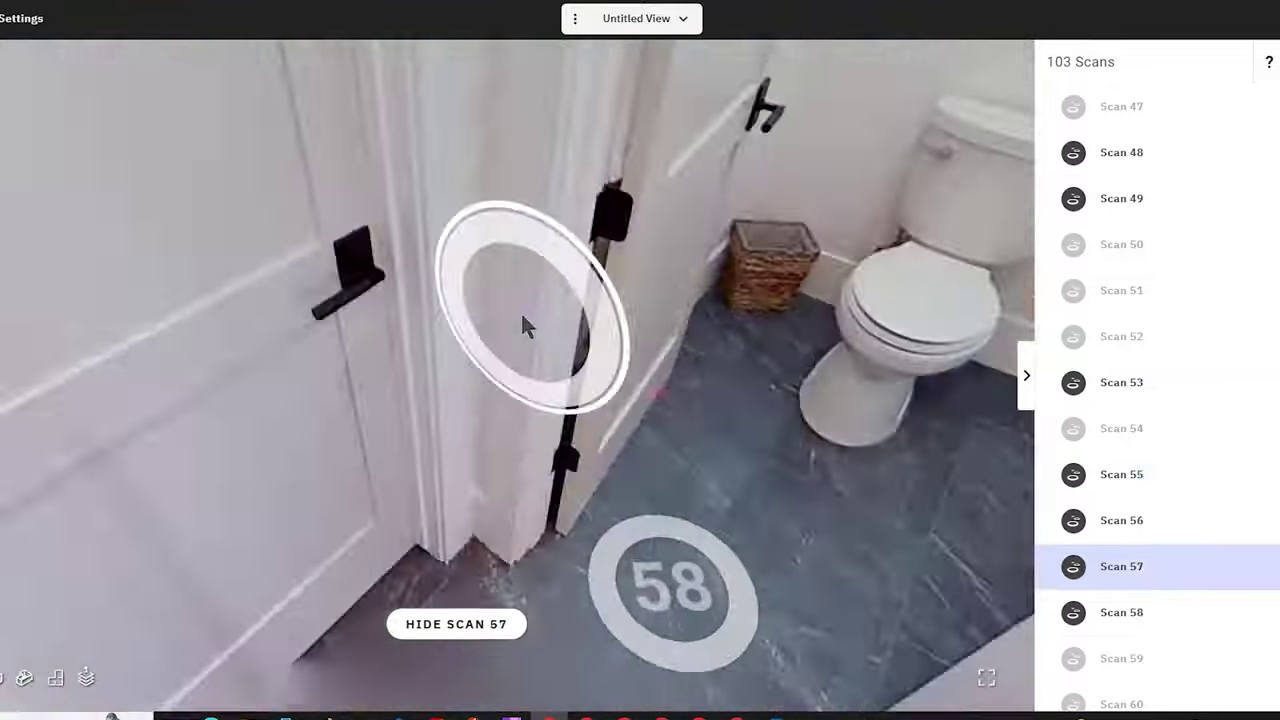
pyautogui.moveTo(523, 316); pyautogui.dragTo(868, 543)
pyautogui.click(1073, 612)
pyautogui.click(1073, 566)
pyautogui.click(1073, 520)
pyautogui.click(931, 360)
pyautogui.moveTo(586, 248); pyautogui.dragTo(374, 352)
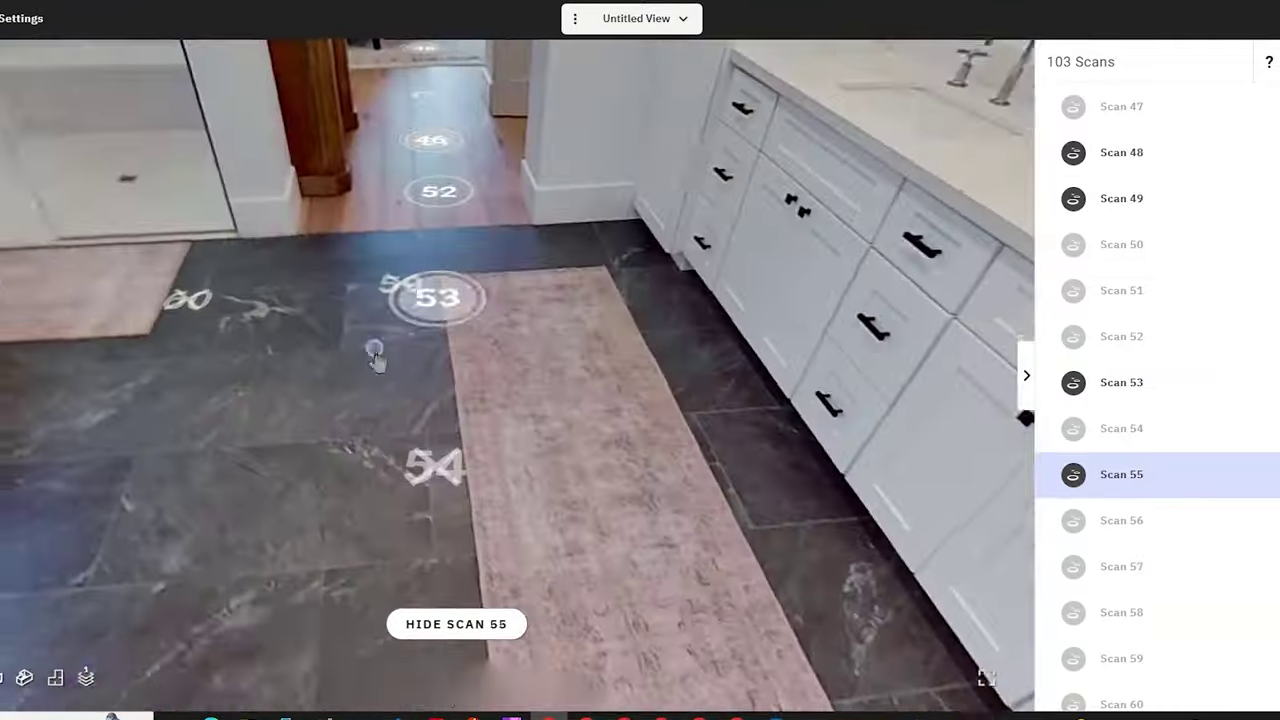
# Look around the bathroom floor from Scan 55 and locate Scans 61 and 62 on the Floor 1 plan.
pyautogui.scroll(-2, 1271, 566)
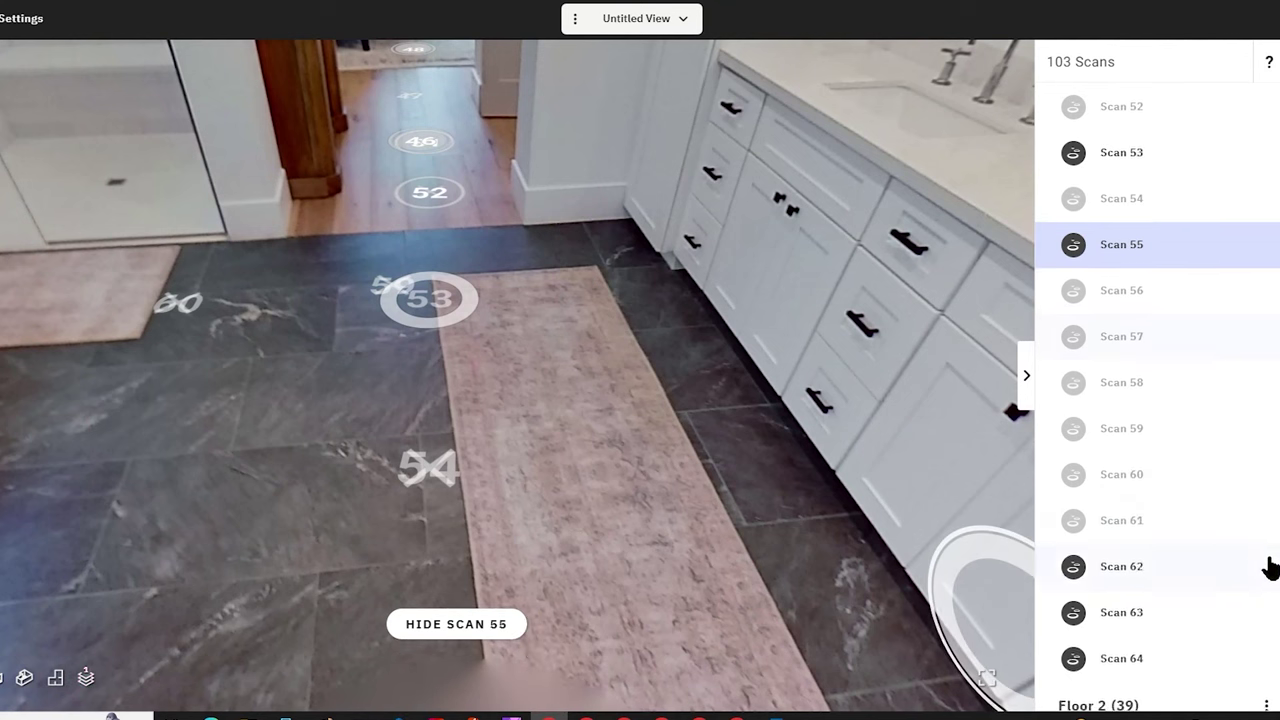
pyautogui.scroll(1, 1271, 566)
pyautogui.scroll(-2, 1271, 566)
pyautogui.moveTo(835, 640)
pyautogui.mouseDown()
pyautogui.moveTo(697, 385)
pyautogui.moveTo(408, 390)
pyautogui.mouseUp()
pyautogui.moveTo(630, 403); pyautogui.dragTo(457, 430)
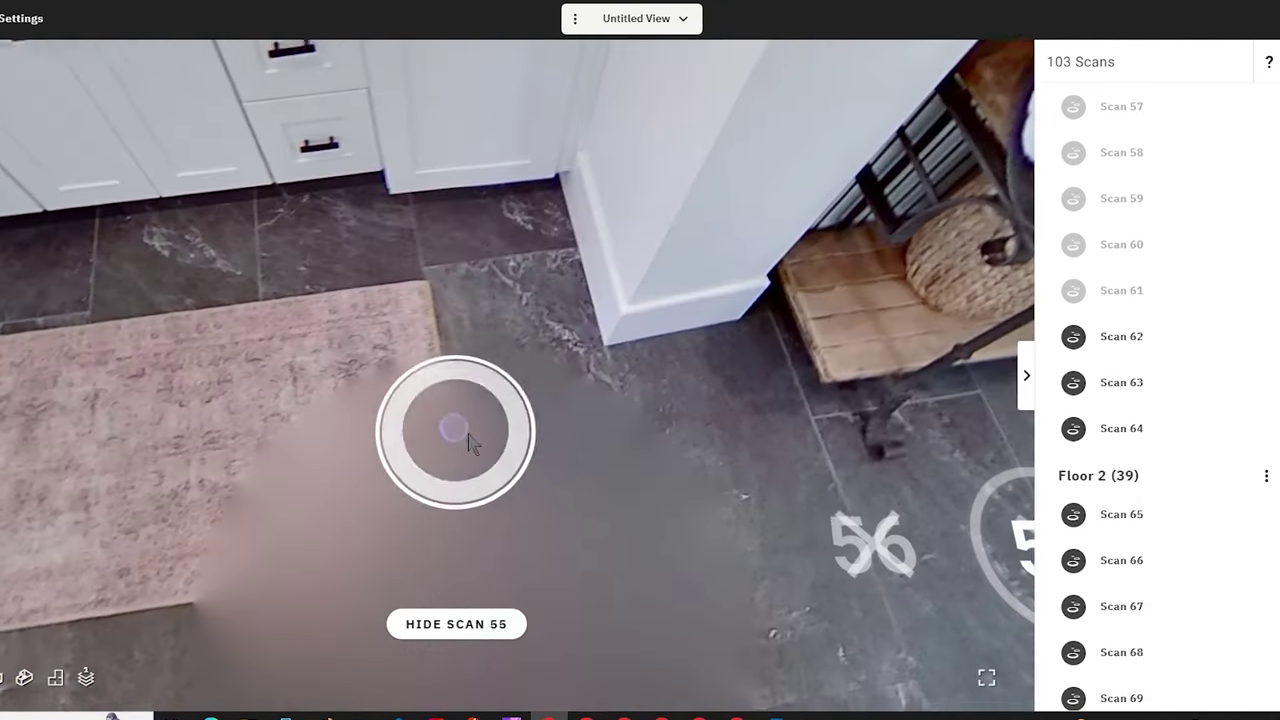
pyautogui.click(1141, 340)
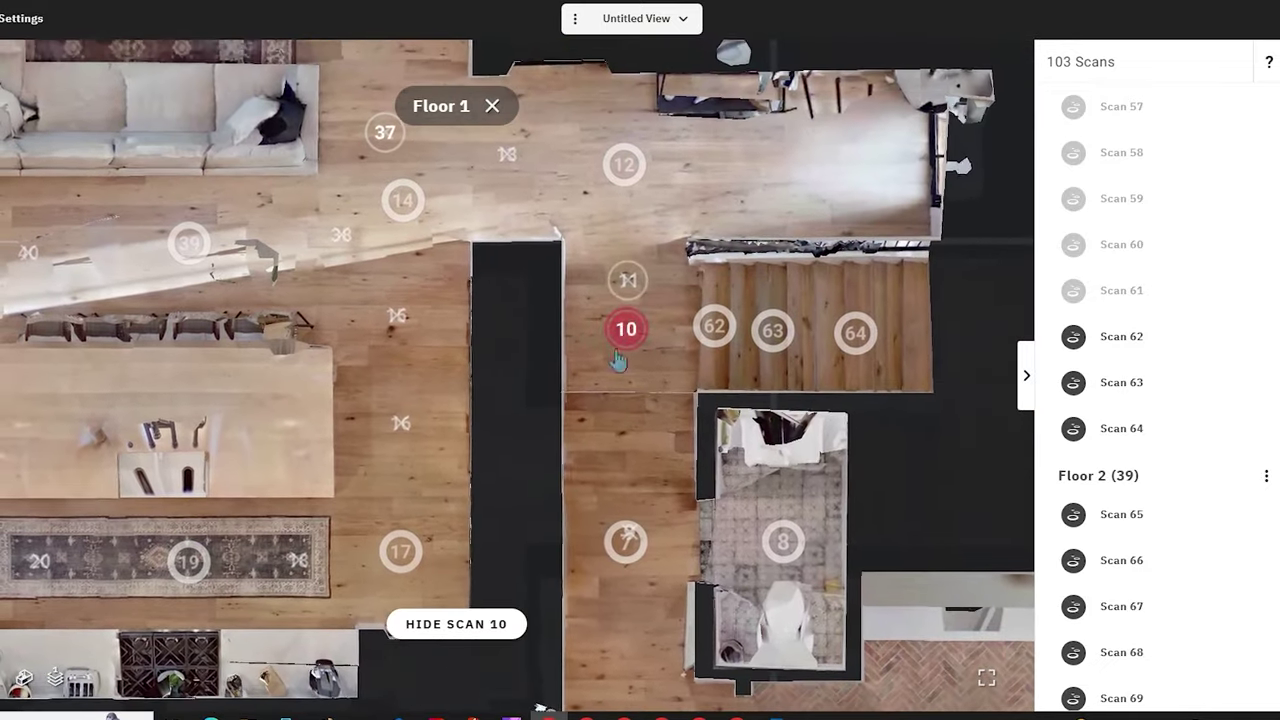
pyautogui.click(1155, 291)
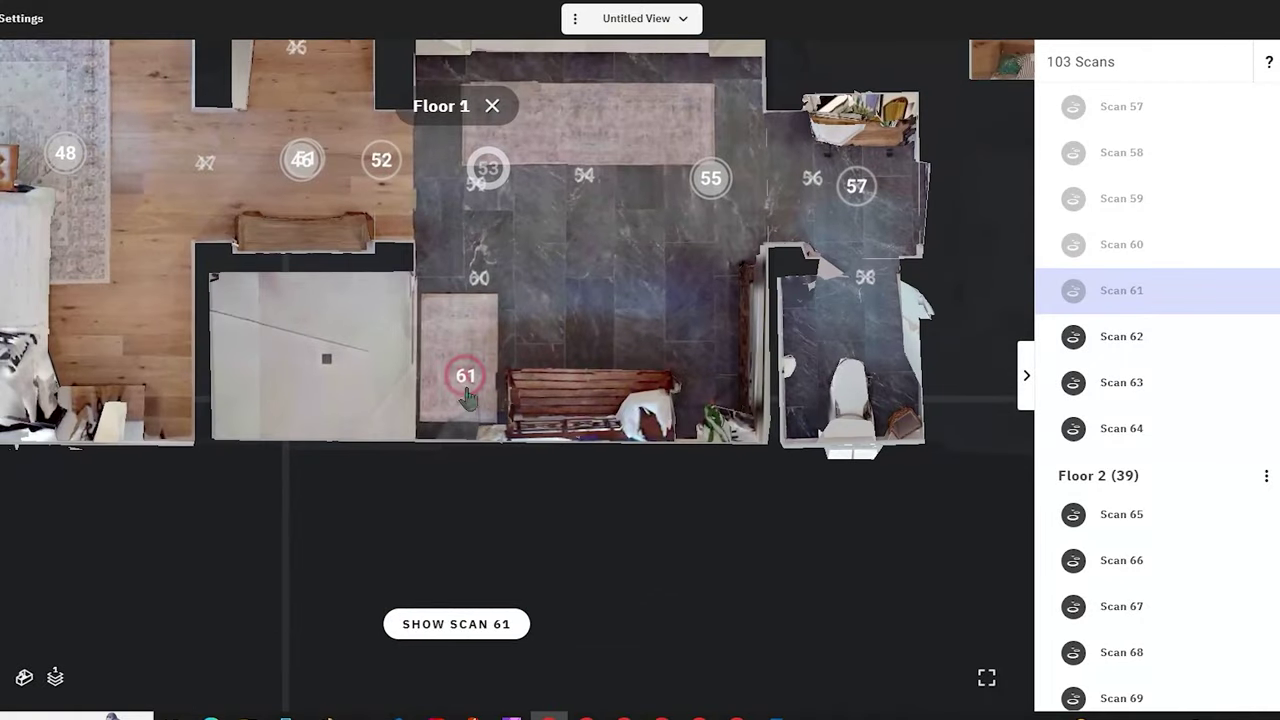
pyautogui.click(1128, 340)
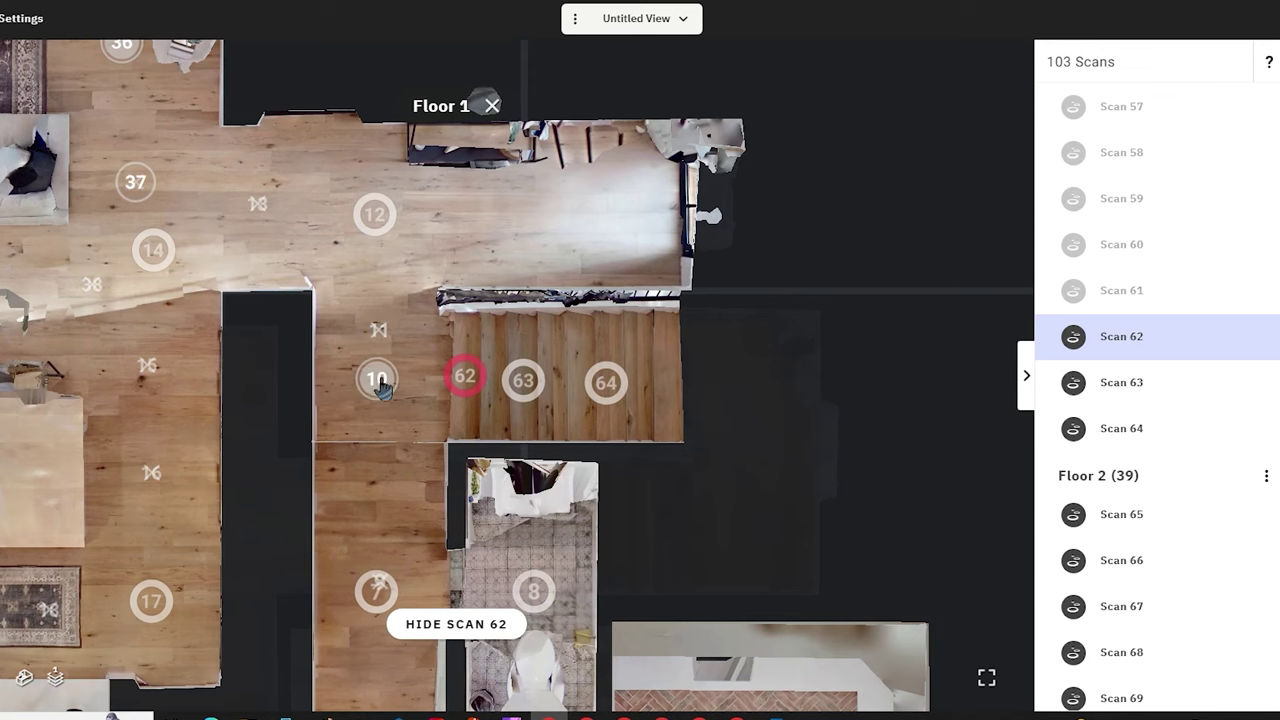
# Review the remaining scan positions on the Floor 1 plan between the staircase and the bathroom.
pyautogui.moveTo(387, 461); pyautogui.dragTo(716, 235)
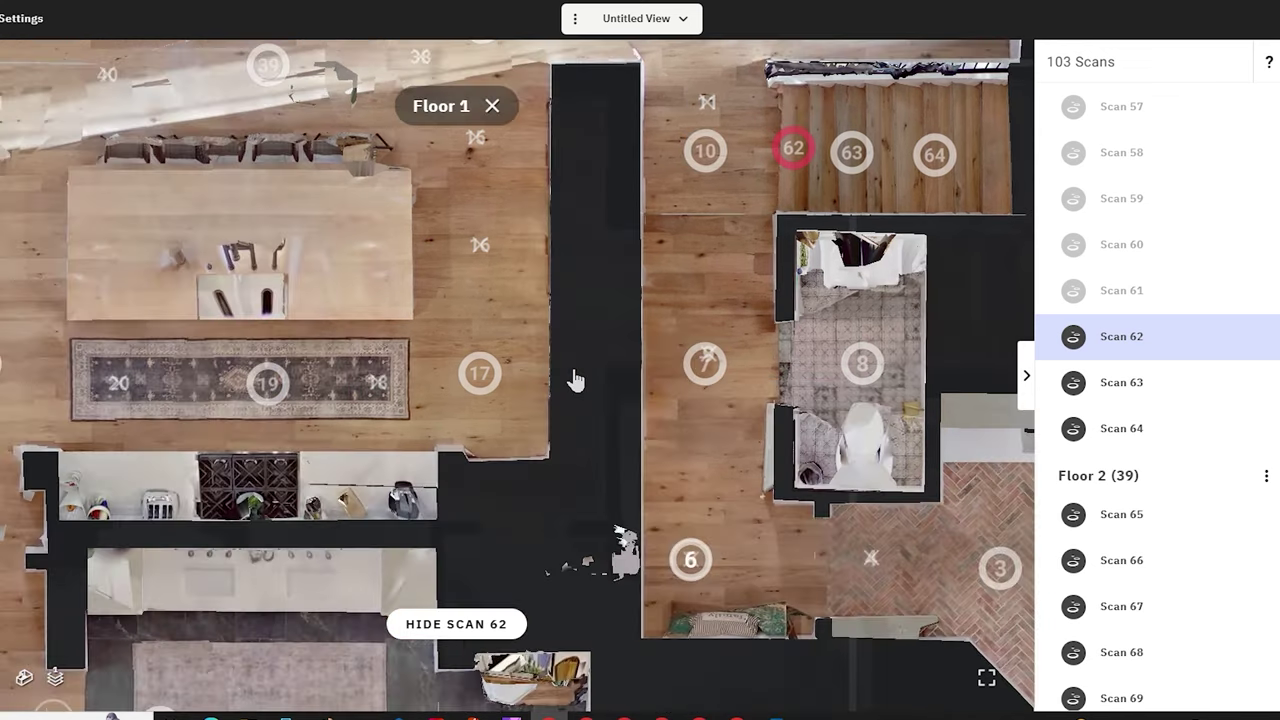
pyautogui.moveTo(517, 452); pyautogui.dragTo(597, 195)
pyautogui.moveTo(443, 490); pyautogui.dragTo(719, 251)
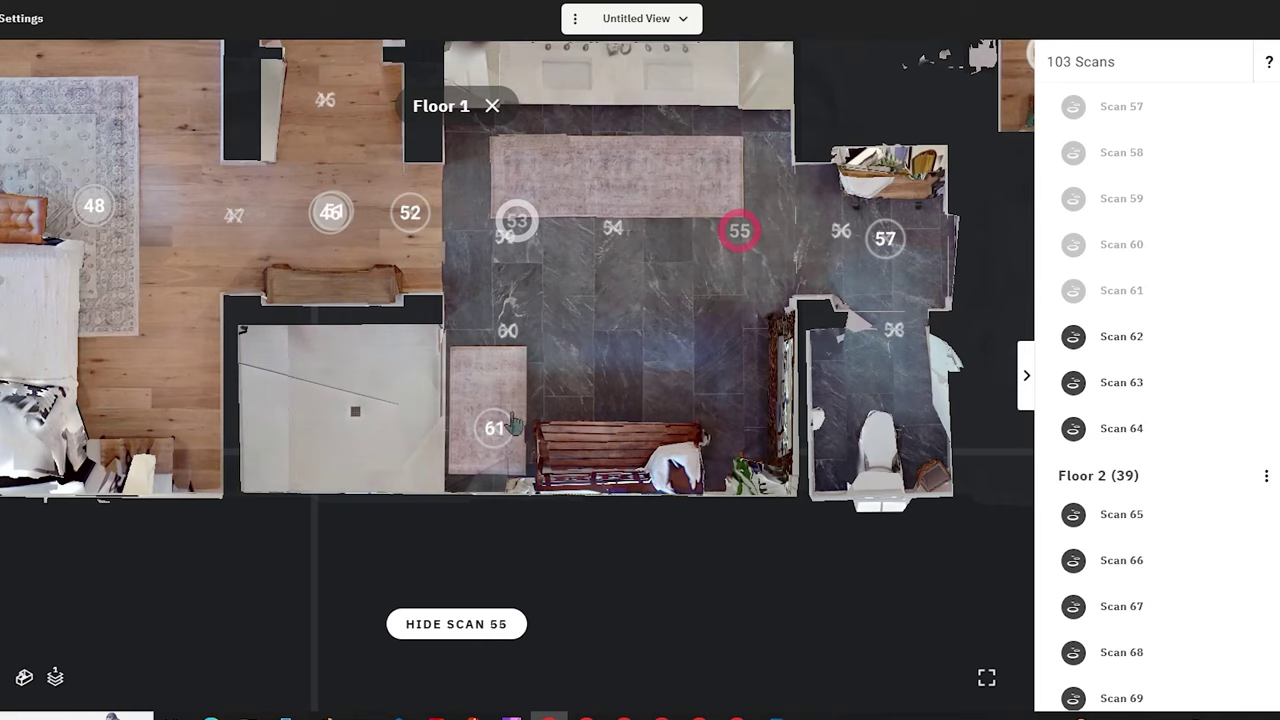
pyautogui.moveTo(568, 342); pyautogui.dragTo(565, 488)
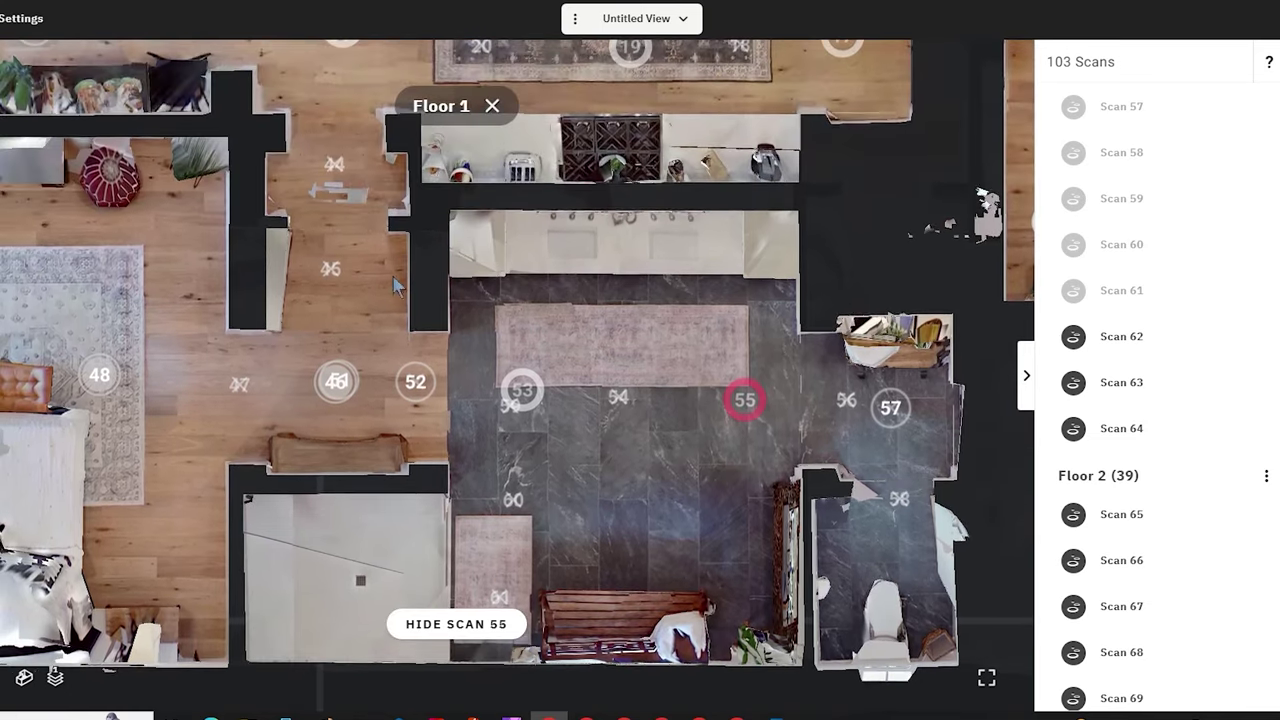
pyautogui.moveTo(427, 236); pyautogui.dragTo(366, 430)
pyautogui.moveTo(686, 250); pyautogui.dragTo(425, 400)
pyautogui.moveTo(688, 316); pyautogui.dragTo(432, 418)
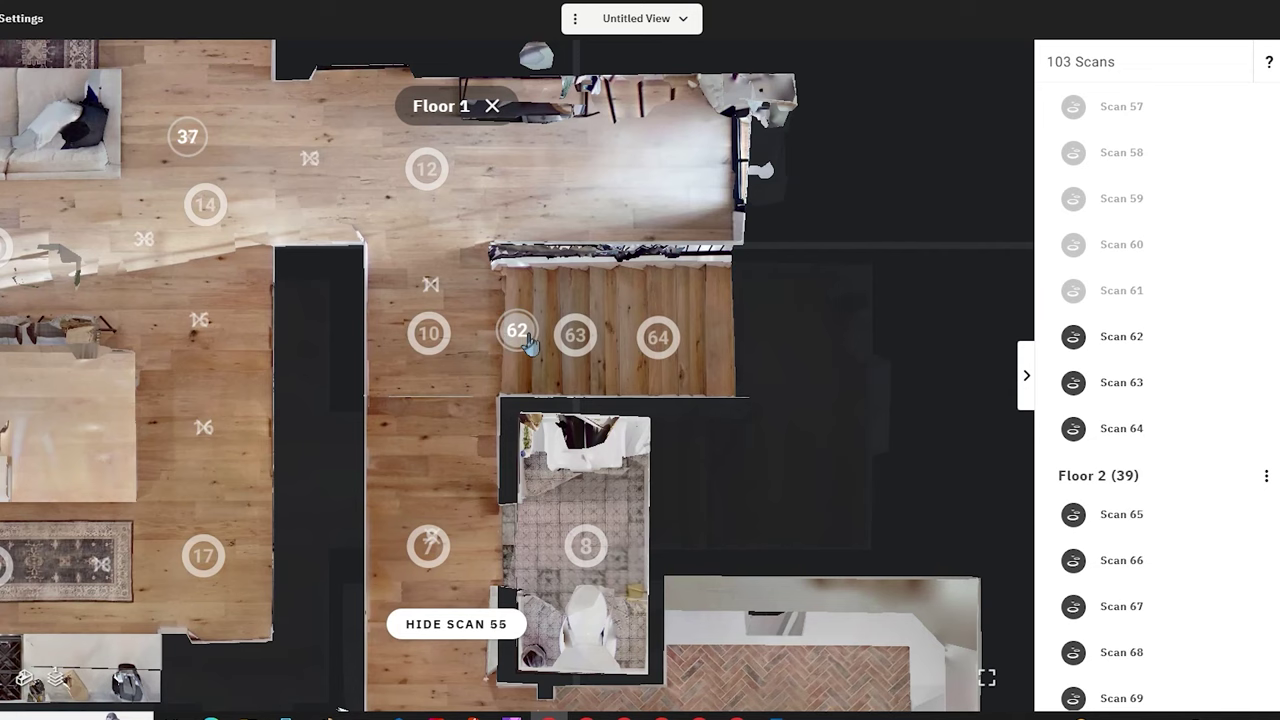
# Hide Scans 62, 63 and 64 on the lower stairs, showing all floors to check the neighbouring Scan 65.
pyautogui.moveTo(527, 338); pyautogui.dragTo(461, 347)
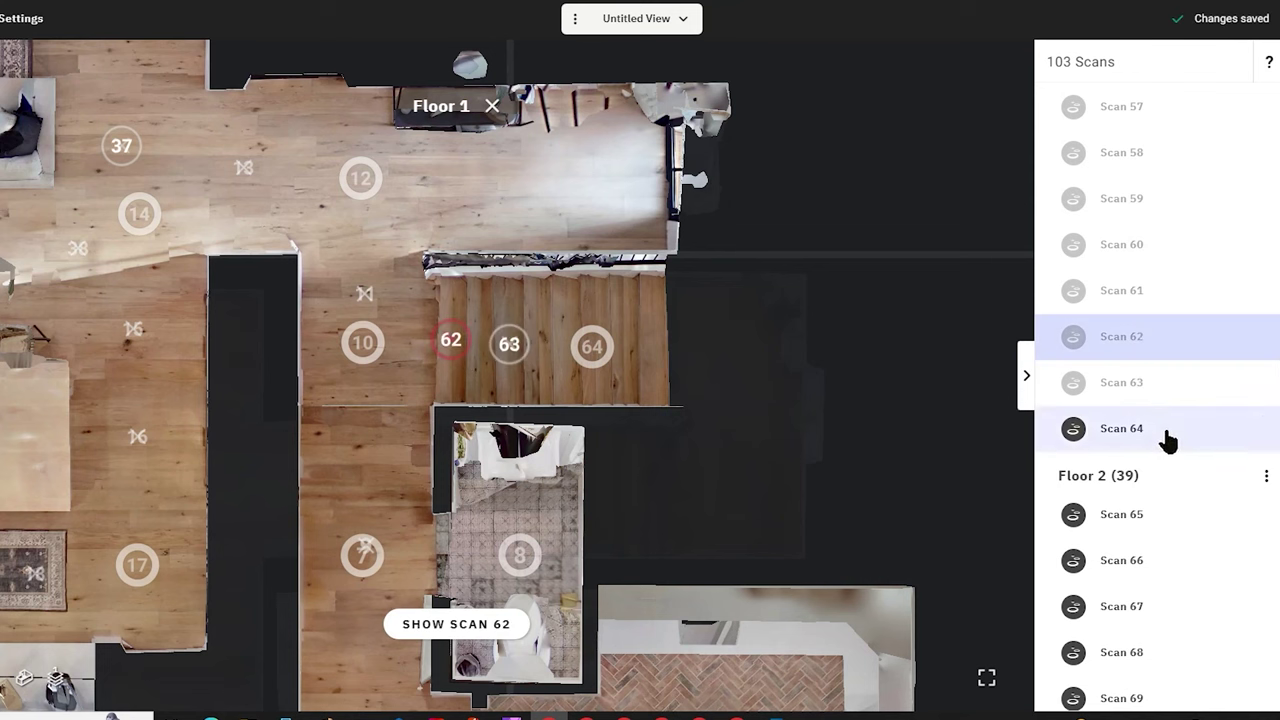
pyautogui.click(1167, 509)
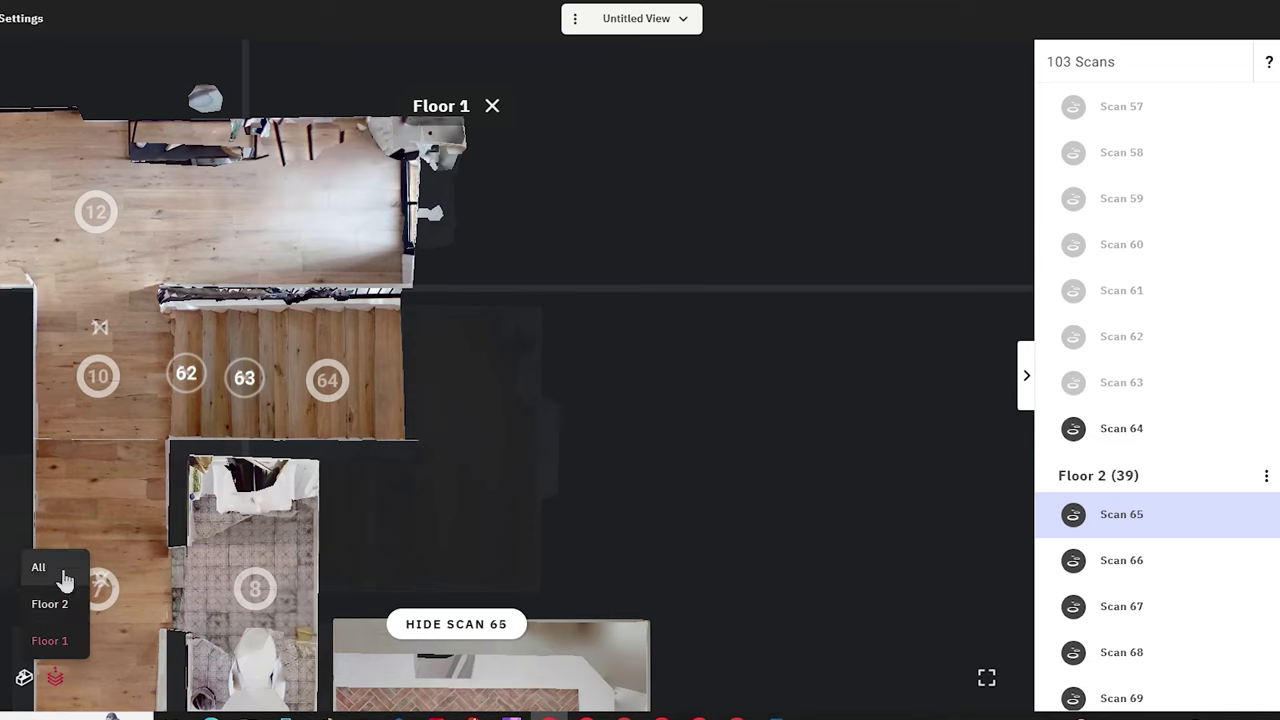
pyautogui.click(62, 576)
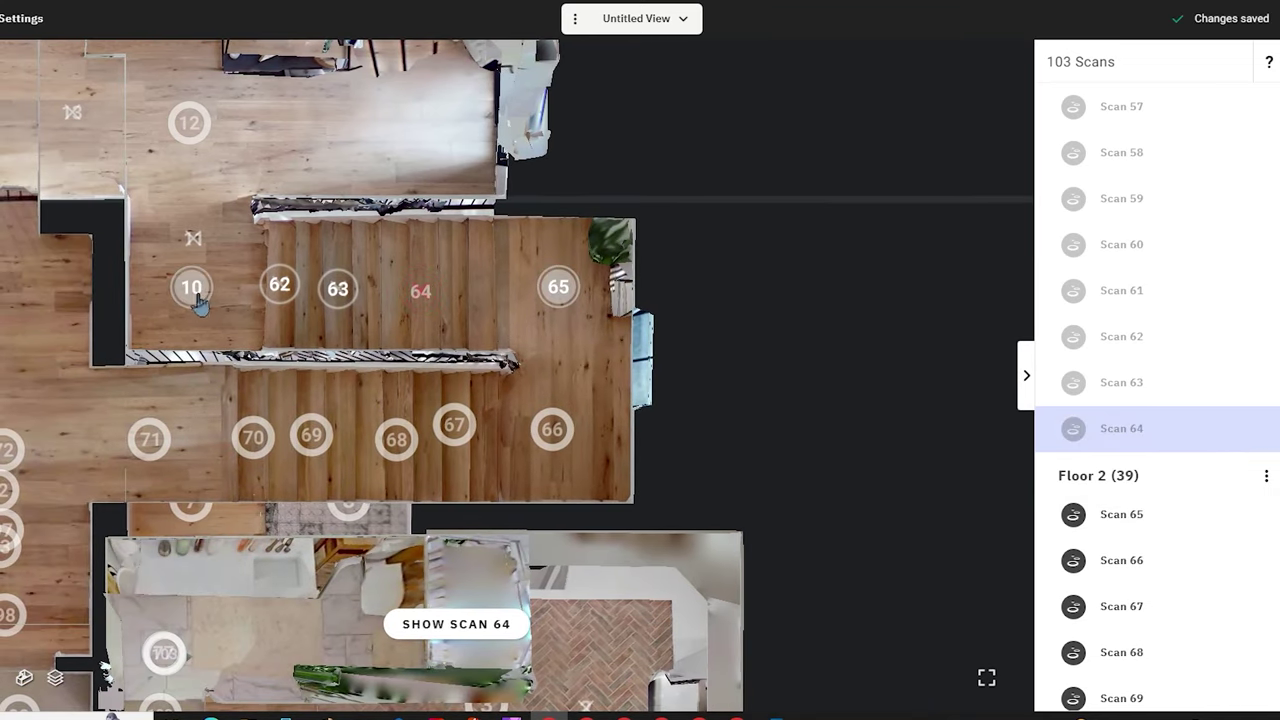
# Test walking the lower stairs between Scan 10 and Scan 65 in both directions.
pyautogui.click(167, 312)
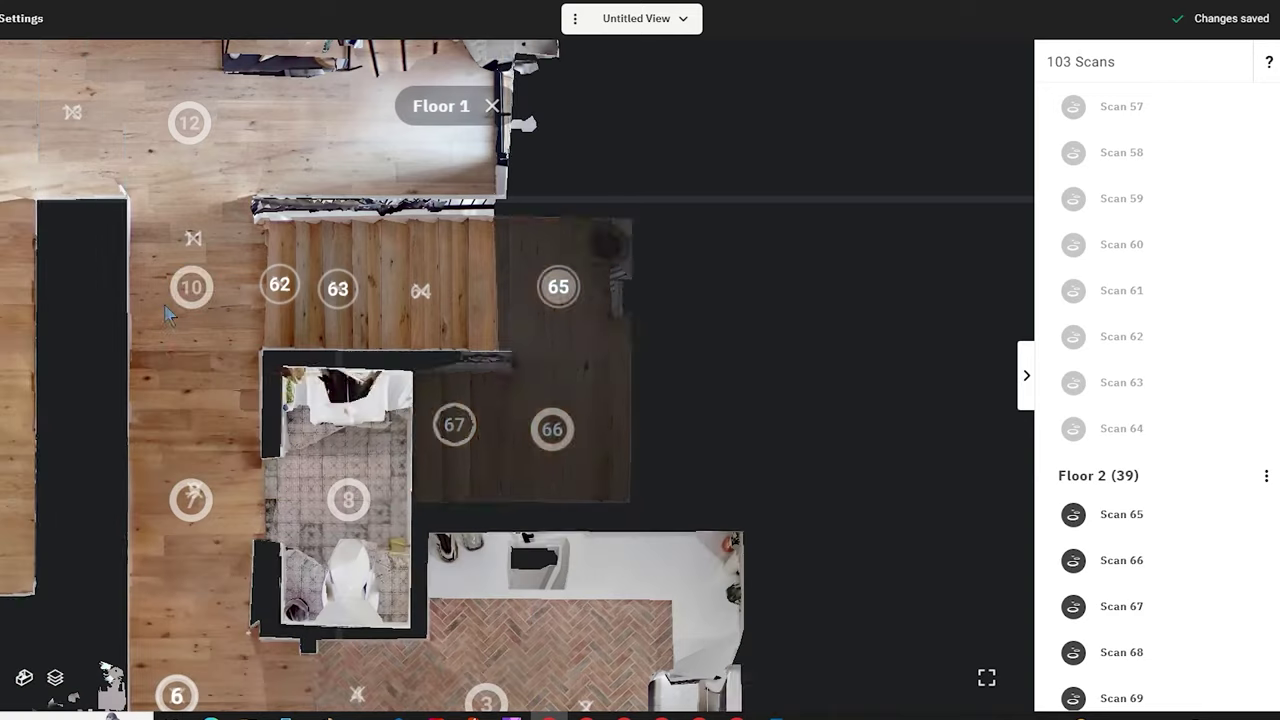
pyautogui.click(155, 312)
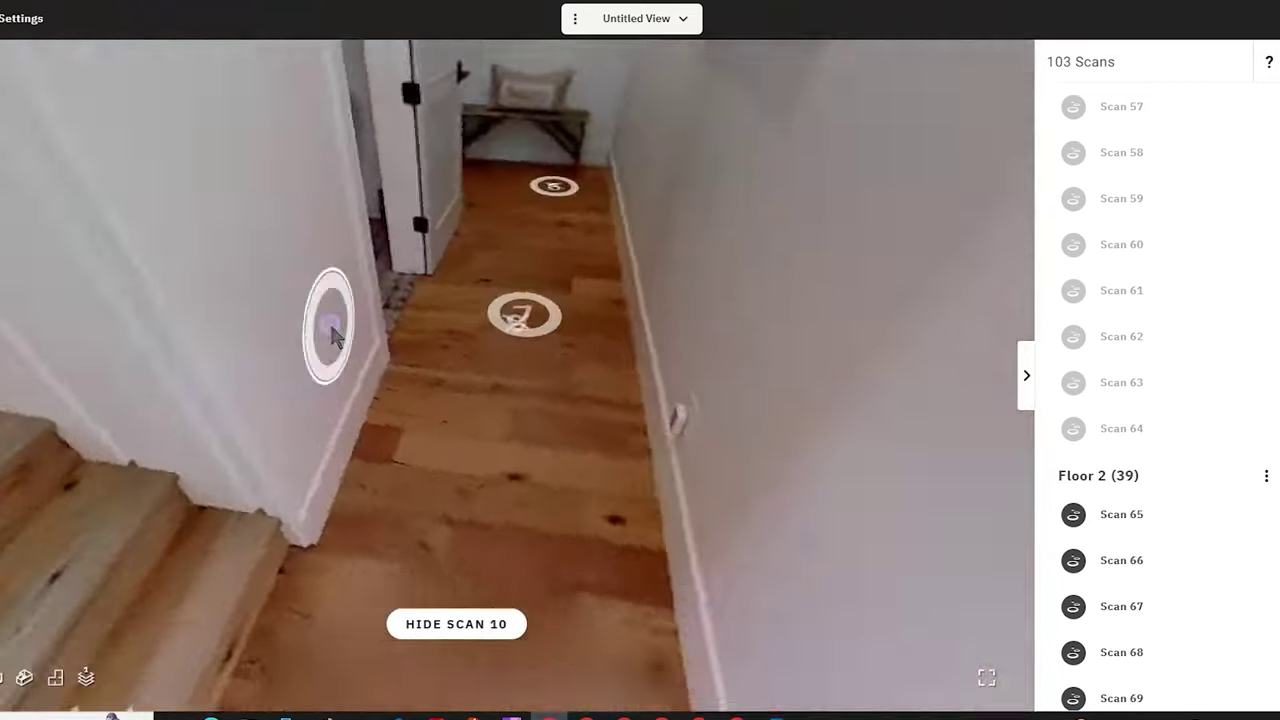
pyautogui.moveTo(332, 328); pyautogui.dragTo(461, 198)
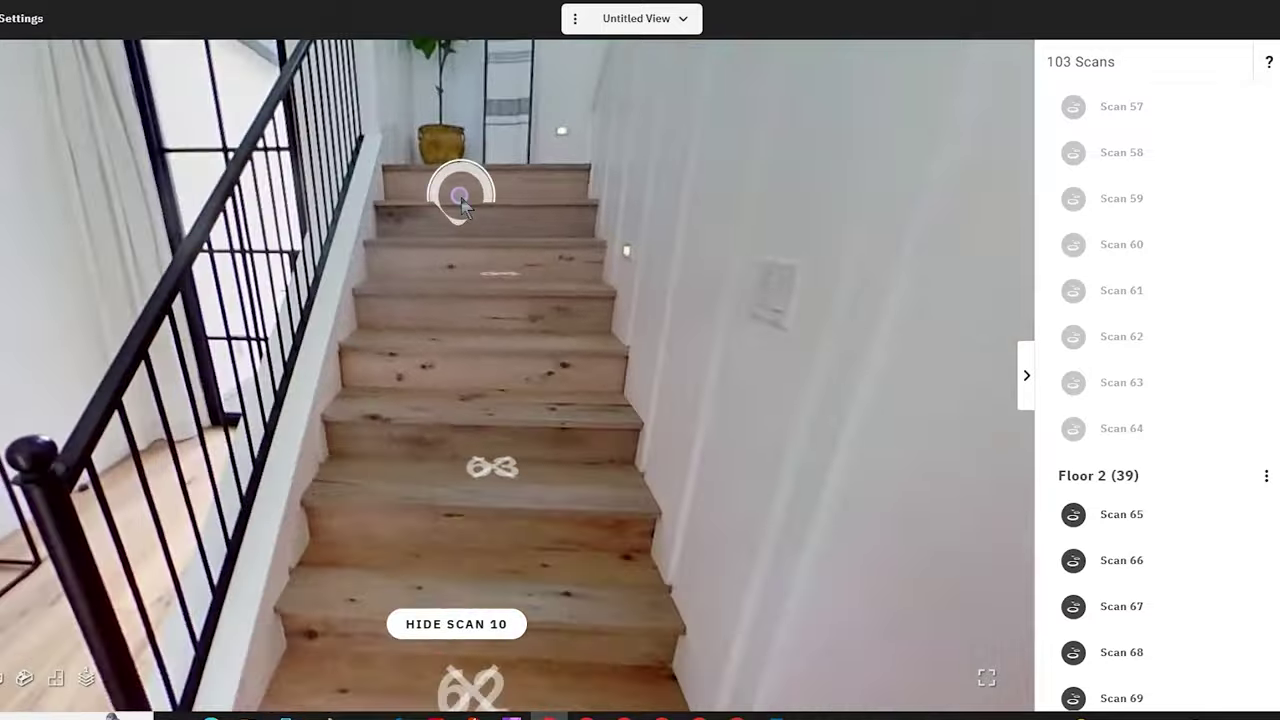
pyautogui.click(497, 143)
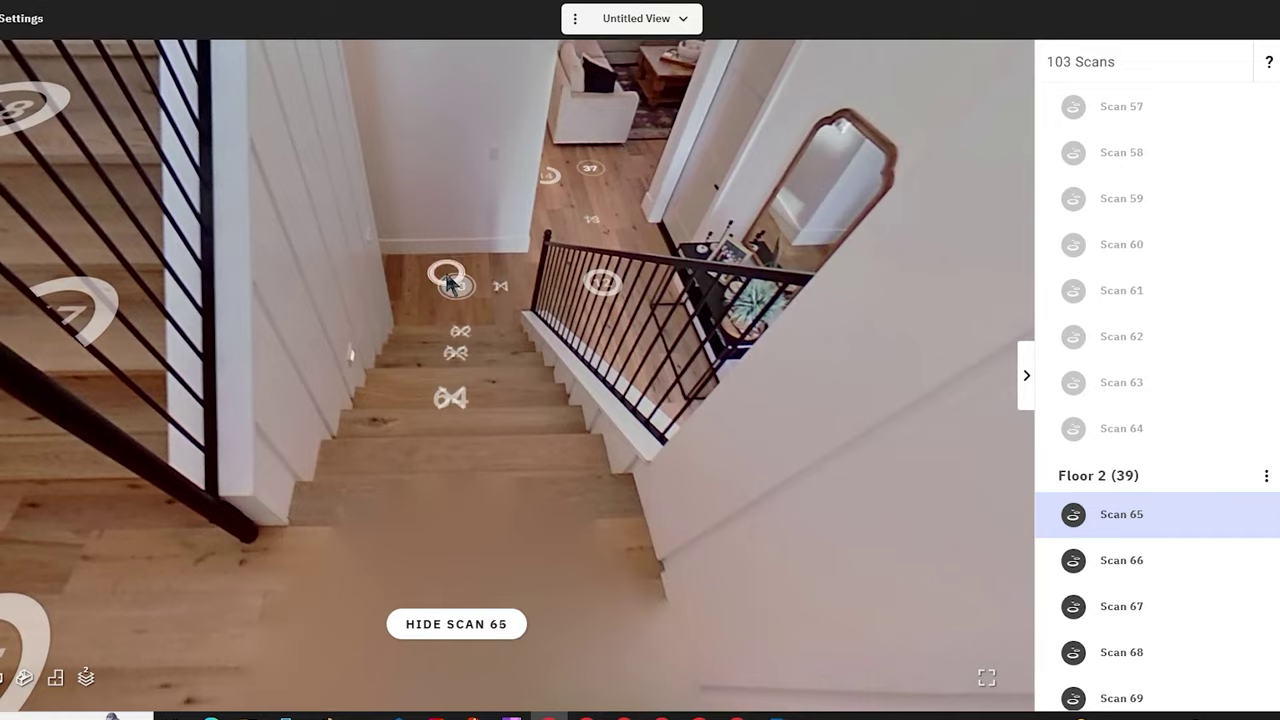
pyautogui.click(447, 280)
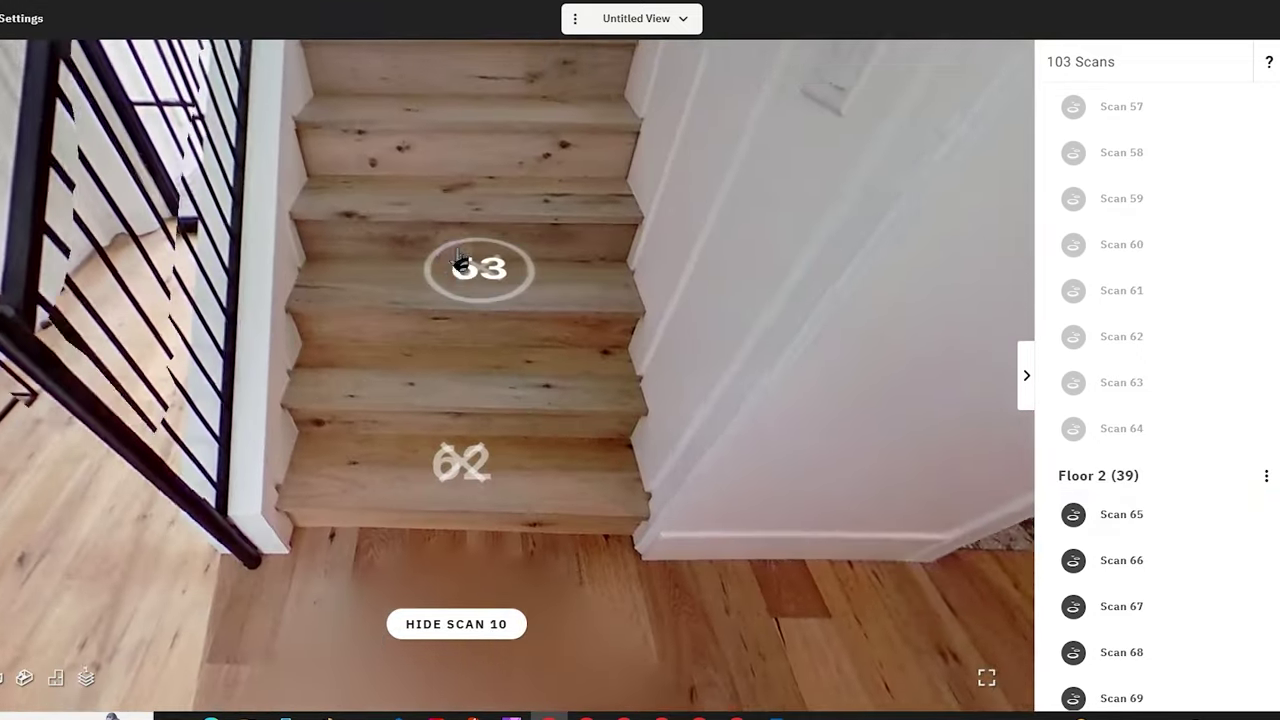
pyautogui.click(459, 263)
pyautogui.click(482, 375)
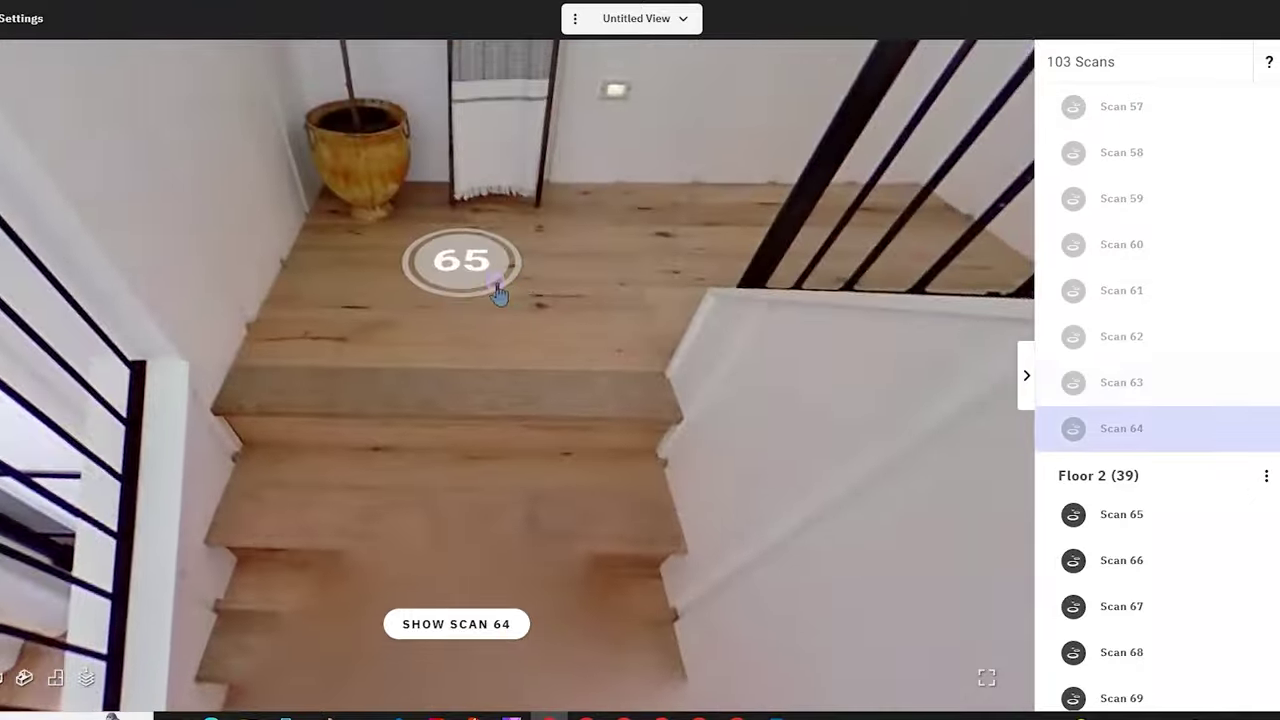
pyautogui.click(497, 290)
# Walk up the upper flight of stairs to Scan 71, hiding Scans 67, 68, 69 and 70.
pyautogui.moveTo(797, 360); pyautogui.dragTo(300, 365)
pyautogui.click(500, 400)
pyautogui.click(531, 440)
pyautogui.click(456, 624)
pyautogui.click(500, 400)
pyautogui.click(456, 624)
pyautogui.click(500, 380)
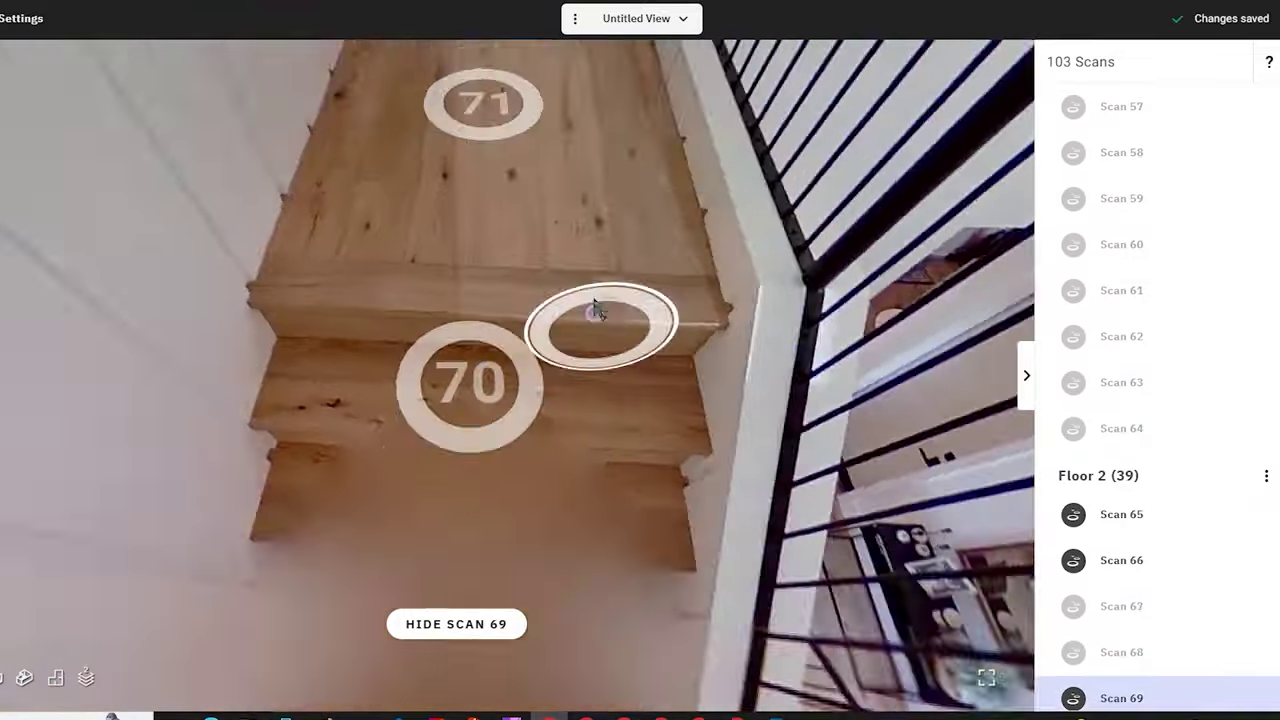
pyautogui.click(596, 310)
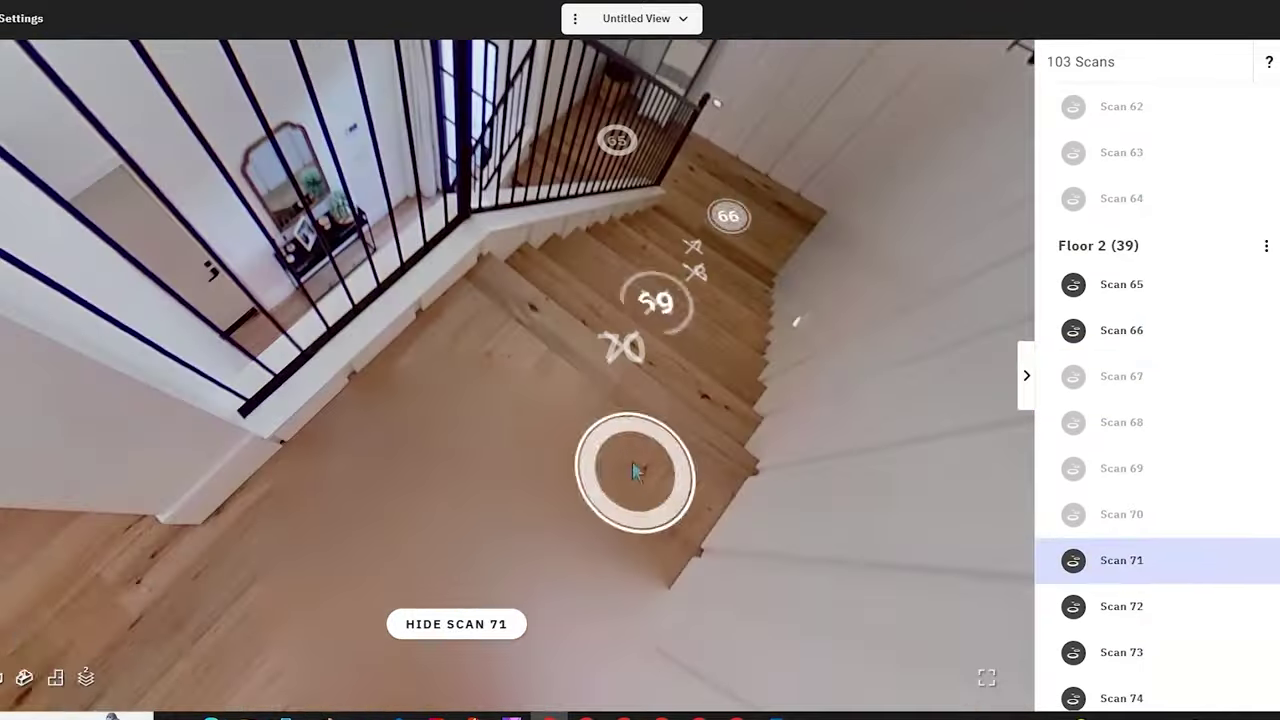
# Switch to the Floor 2 plan and hide Scans 72 through 77.
pyautogui.click(56, 678)
pyautogui.click(1150, 611)
pyautogui.click(1150, 652)
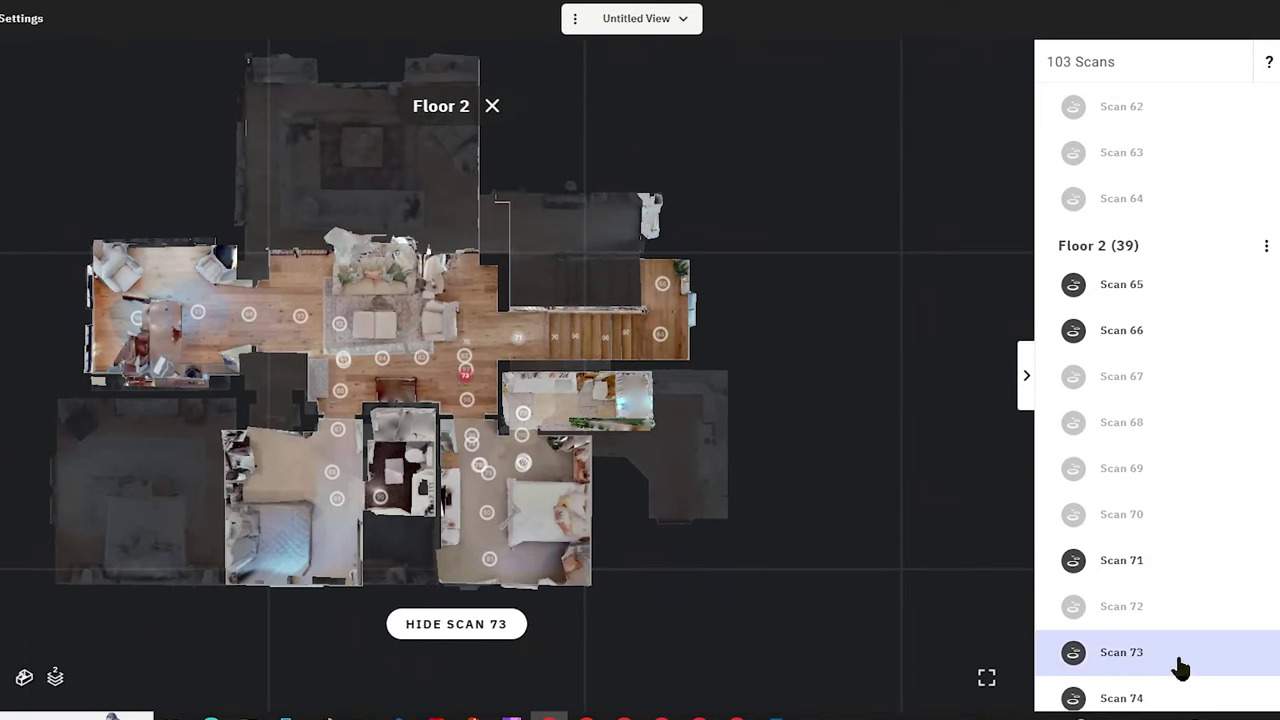
pyautogui.click(1177, 468)
pyautogui.click(1215, 560)
pyautogui.click(1270, 516)
pyautogui.scroll(-1, 1214, 560)
pyautogui.click(1214, 454)
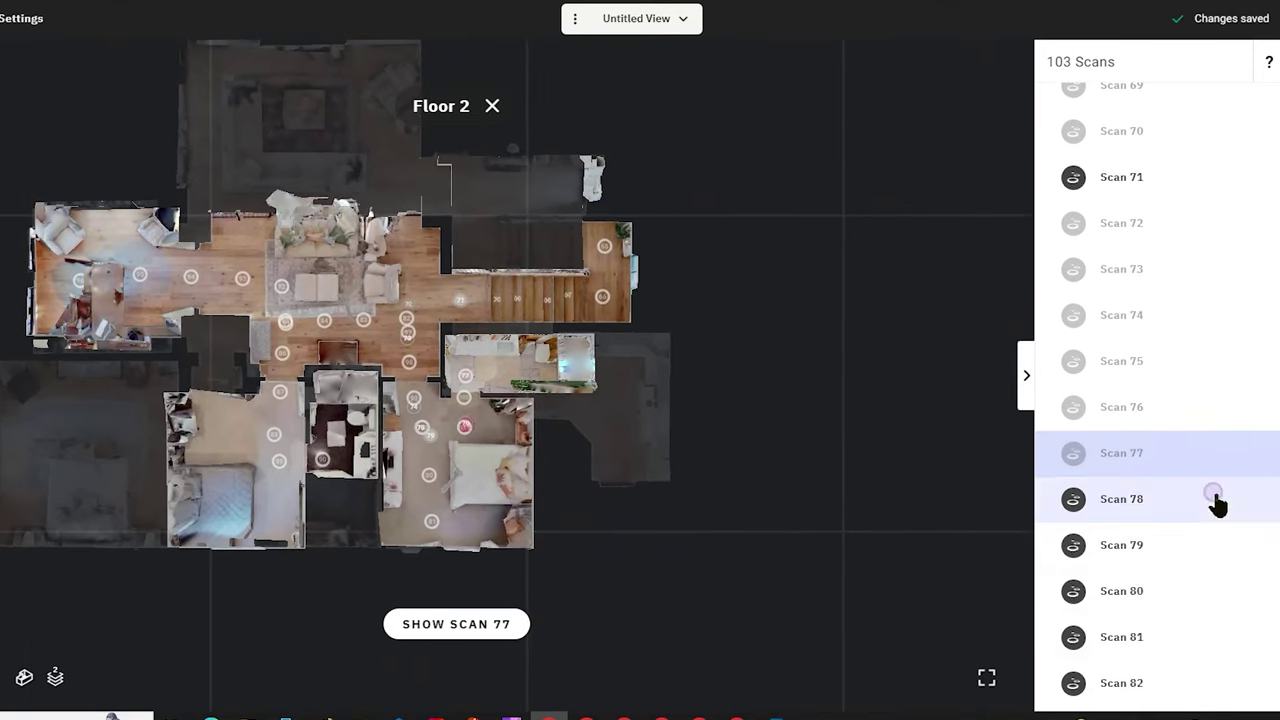
# Hide Scans 79 through 84 plus Scans 86 and 87 on Floor 2, and locate Scan 88 on the plan.
pyautogui.click(1213, 500)
pyautogui.click(1214, 591)
pyautogui.scroll(-4, 1246, 668)
pyautogui.click(1191, 193)
pyautogui.click(1191, 239)
pyautogui.click(1191, 331)
pyautogui.click(1191, 377)
pyautogui.click(1190, 438)
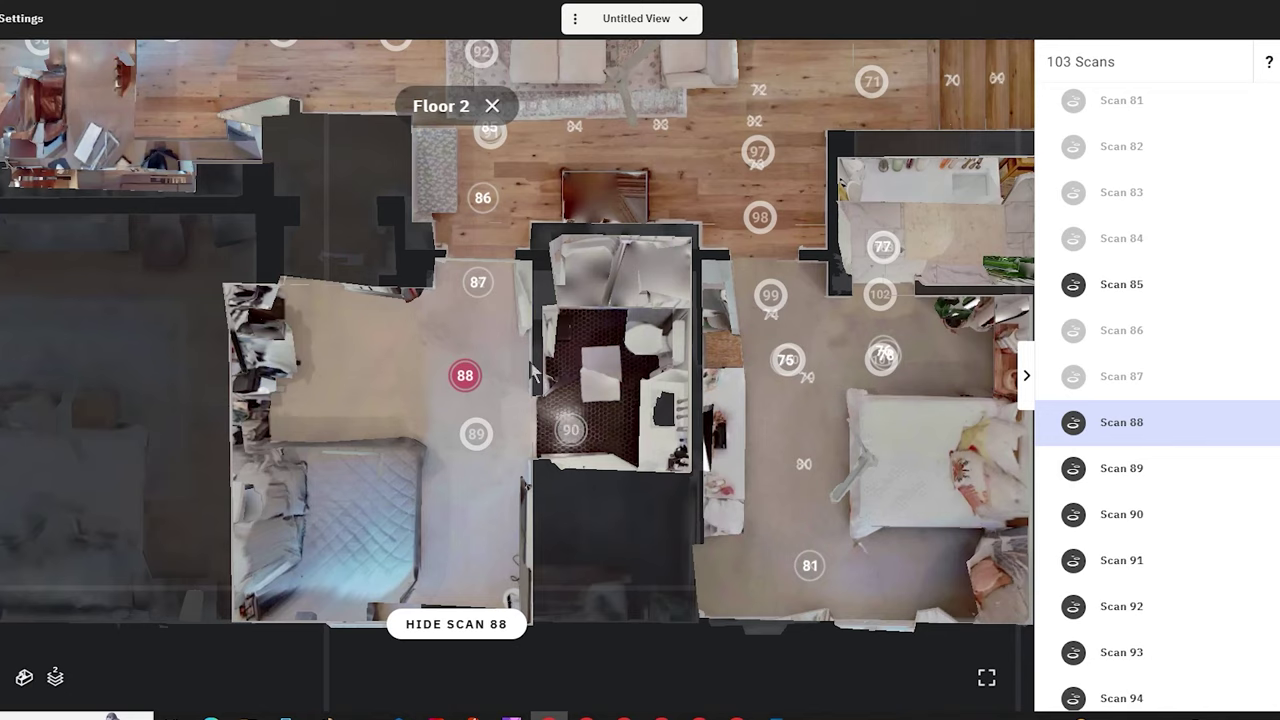
# Enter the bedroom at Scan 88 and examine the view toward Scan 89 and the bathroom doorway at Scan 90.
pyautogui.click(510, 290)
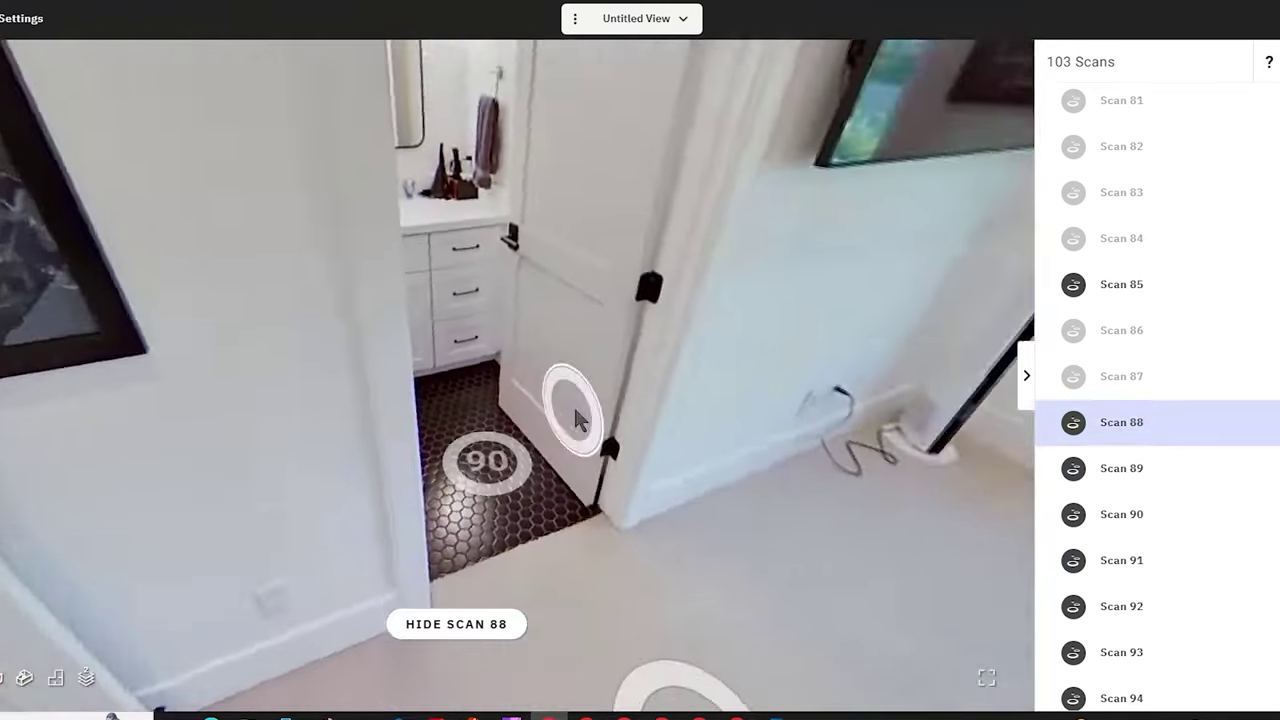
pyautogui.moveTo(835, 425); pyautogui.dragTo(480, 195)
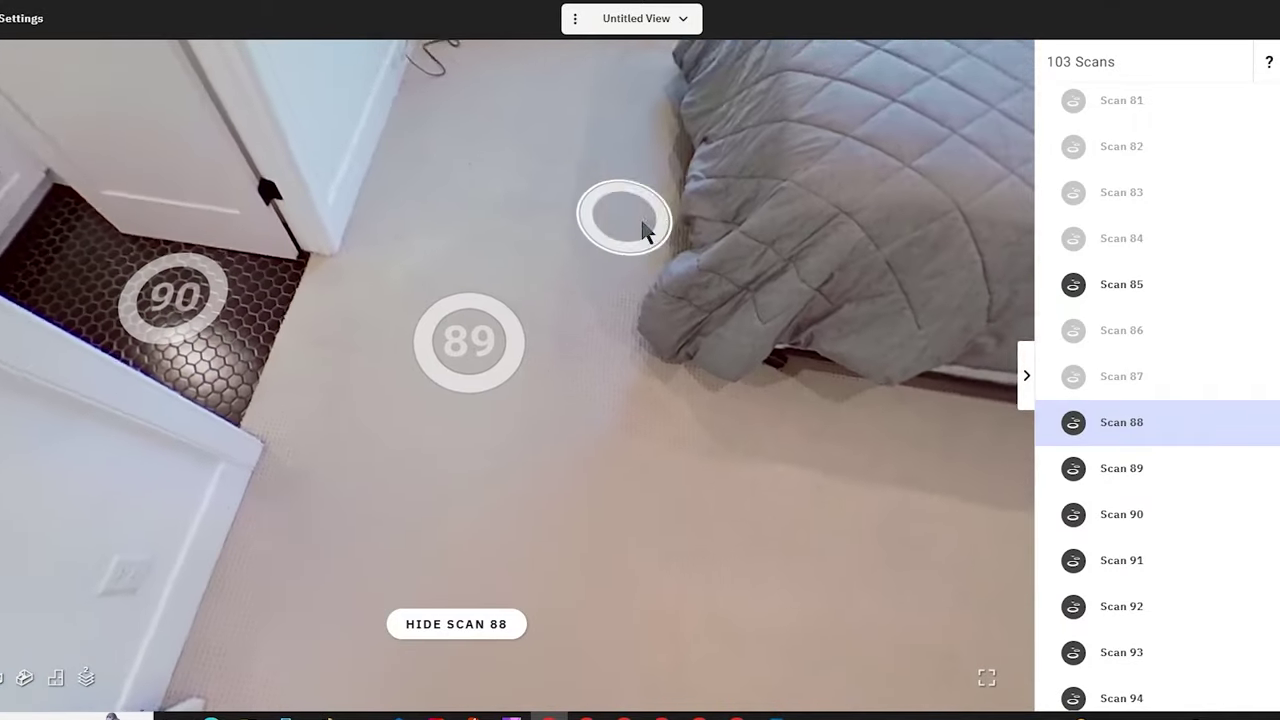
pyautogui.moveTo(630, 260); pyautogui.dragTo(528, 540)
pyautogui.moveTo(755, 375); pyautogui.dragTo(714, 256)
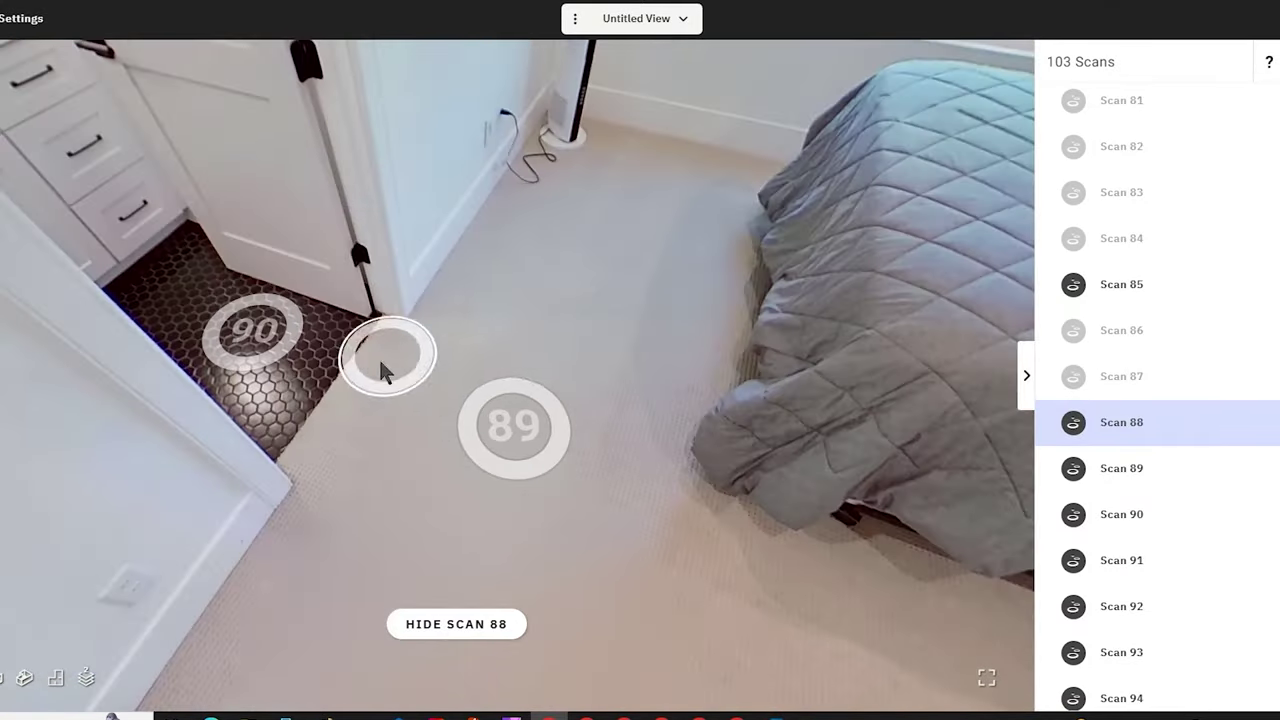
pyautogui.moveTo(422, 314); pyautogui.dragTo(543, 486)
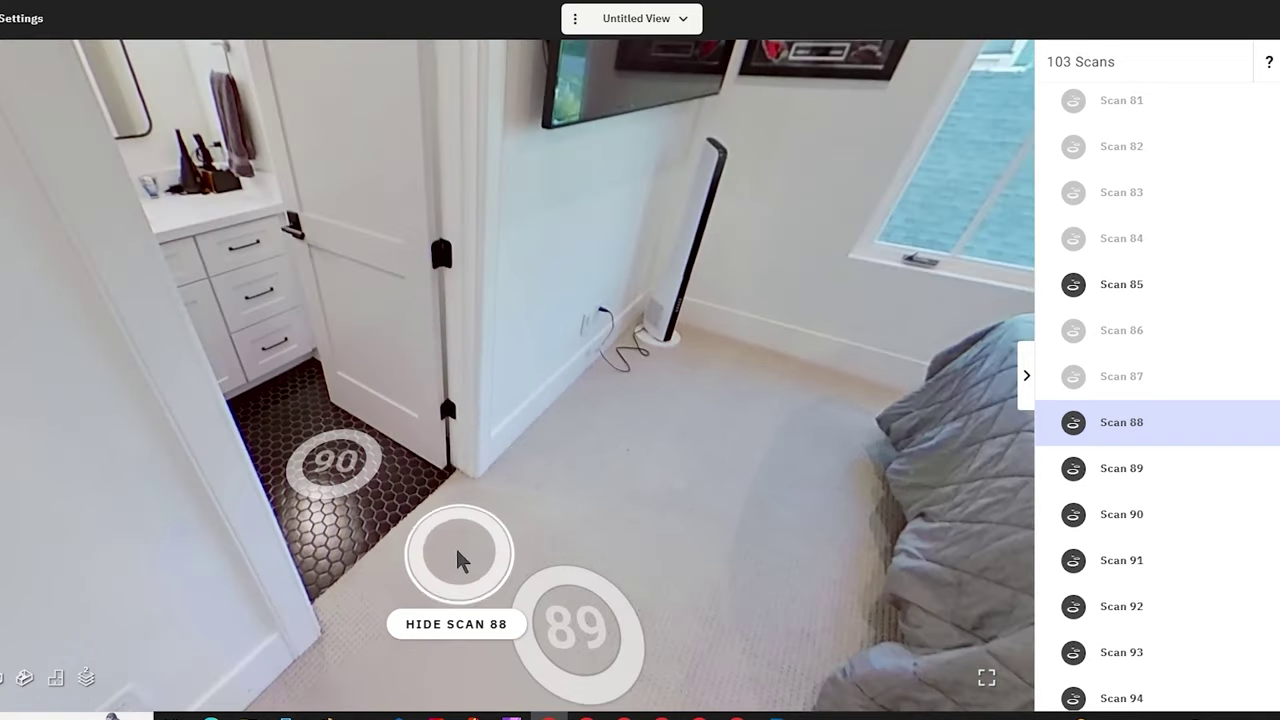
# Move to Scan 89, look around the bedroom and back toward the hallway, and return to Scan 88.
pyautogui.click(588, 635)
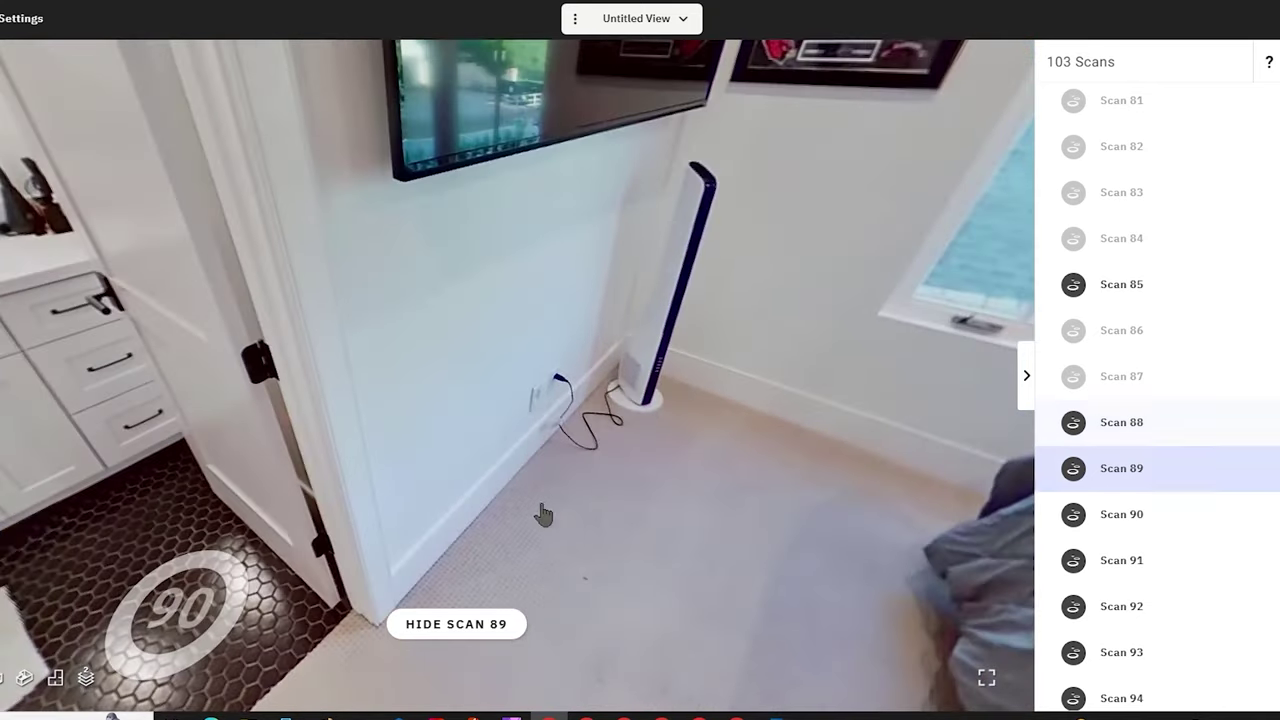
pyautogui.moveTo(543, 514); pyautogui.dragTo(757, 463)
pyautogui.moveTo(240, 432); pyautogui.dragTo(531, 400)
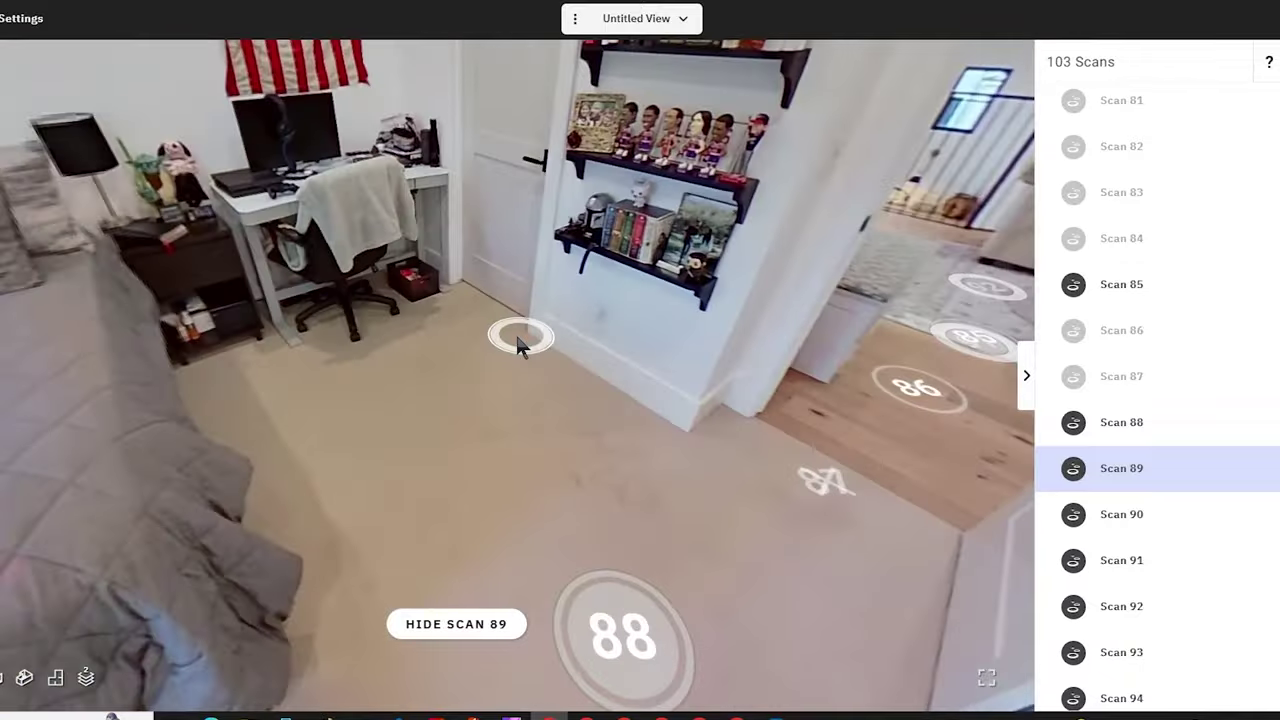
pyautogui.moveTo(430, 335); pyautogui.dragTo(566, 424)
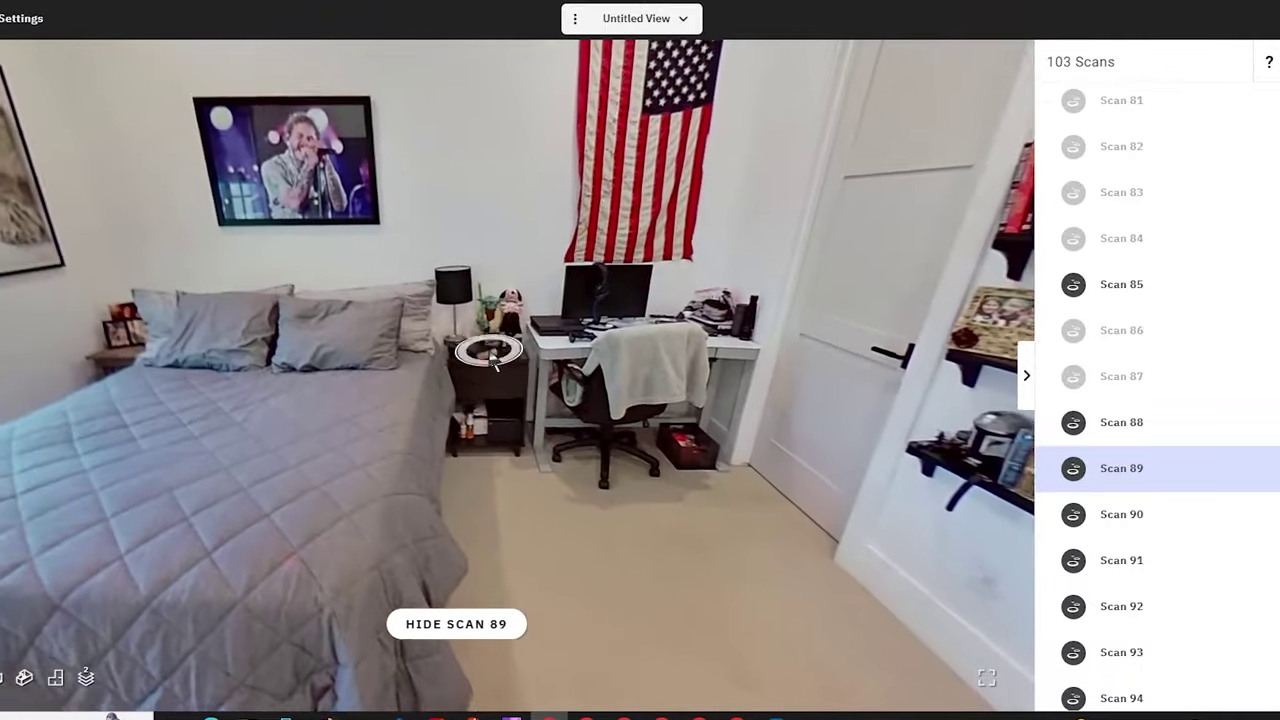
pyautogui.moveTo(483, 358); pyautogui.dragTo(146, 294)
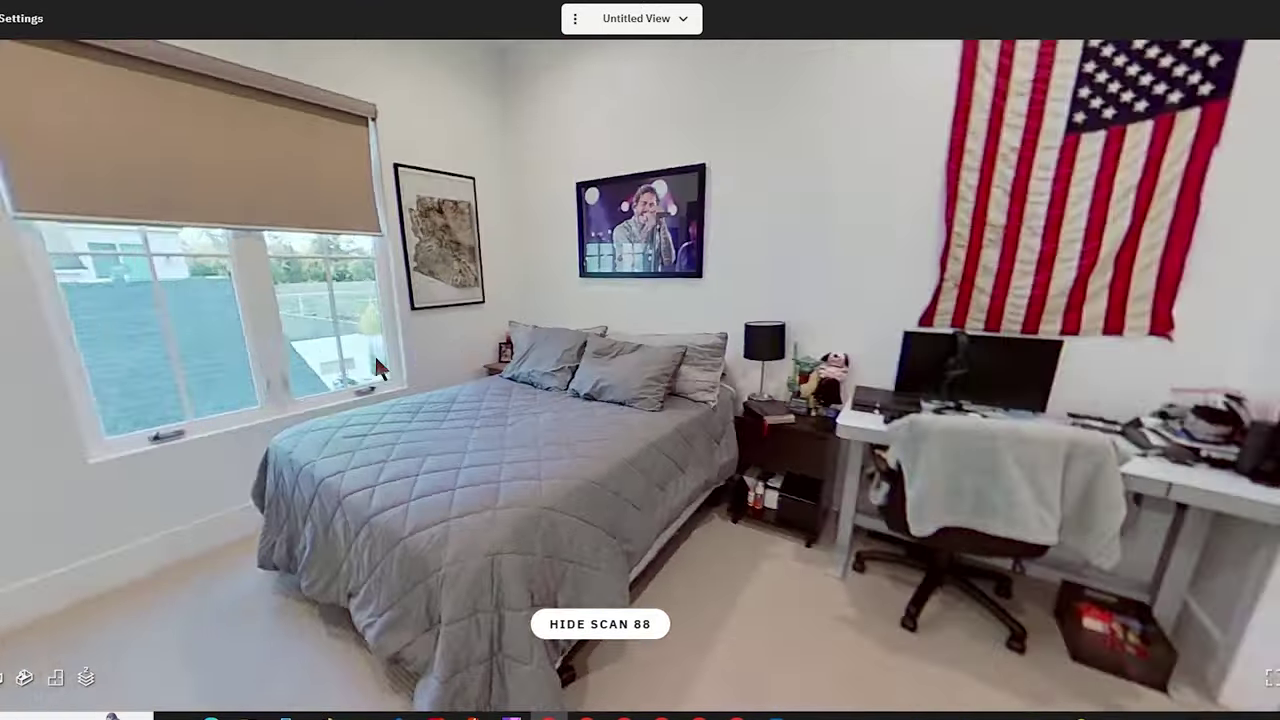
pyautogui.moveTo(374, 353); pyautogui.dragTo(500, 286)
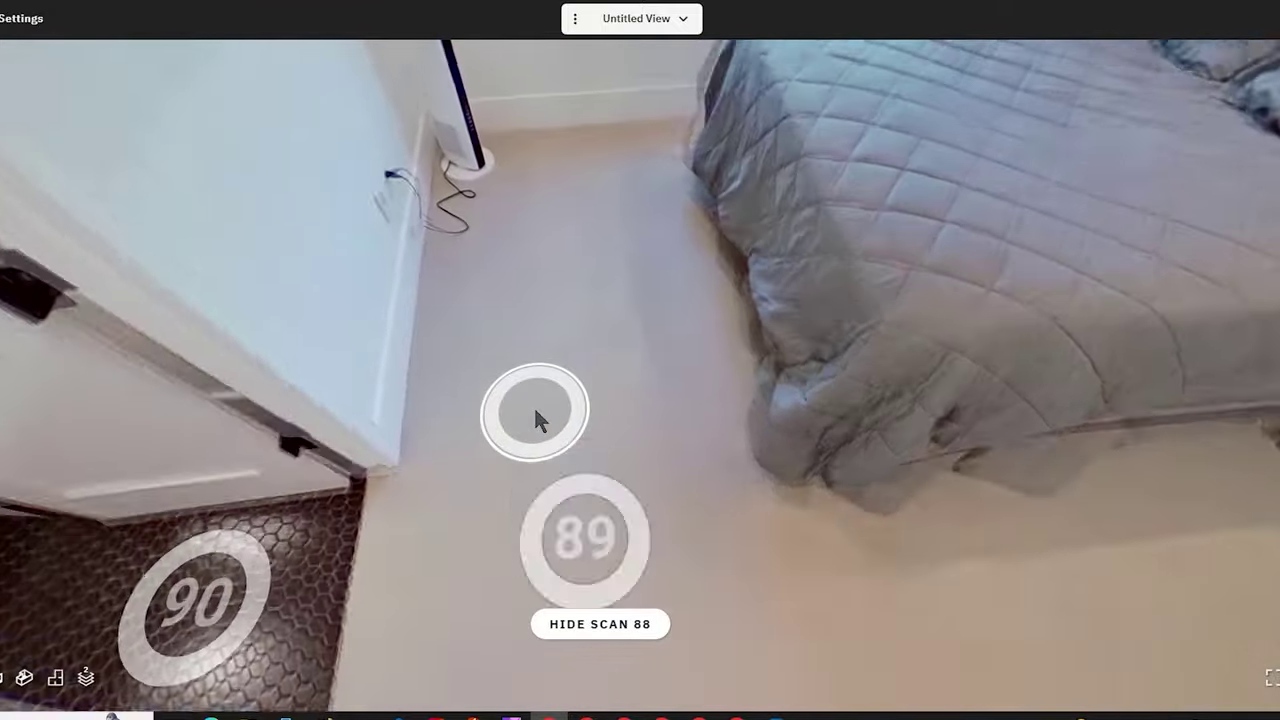
# Compare the bedroom views from Scans 89 and 88 again, including the bed, desk and hallway doorway.
pyautogui.click(537, 418)
pyautogui.moveTo(604, 292); pyautogui.dragTo(672, 390)
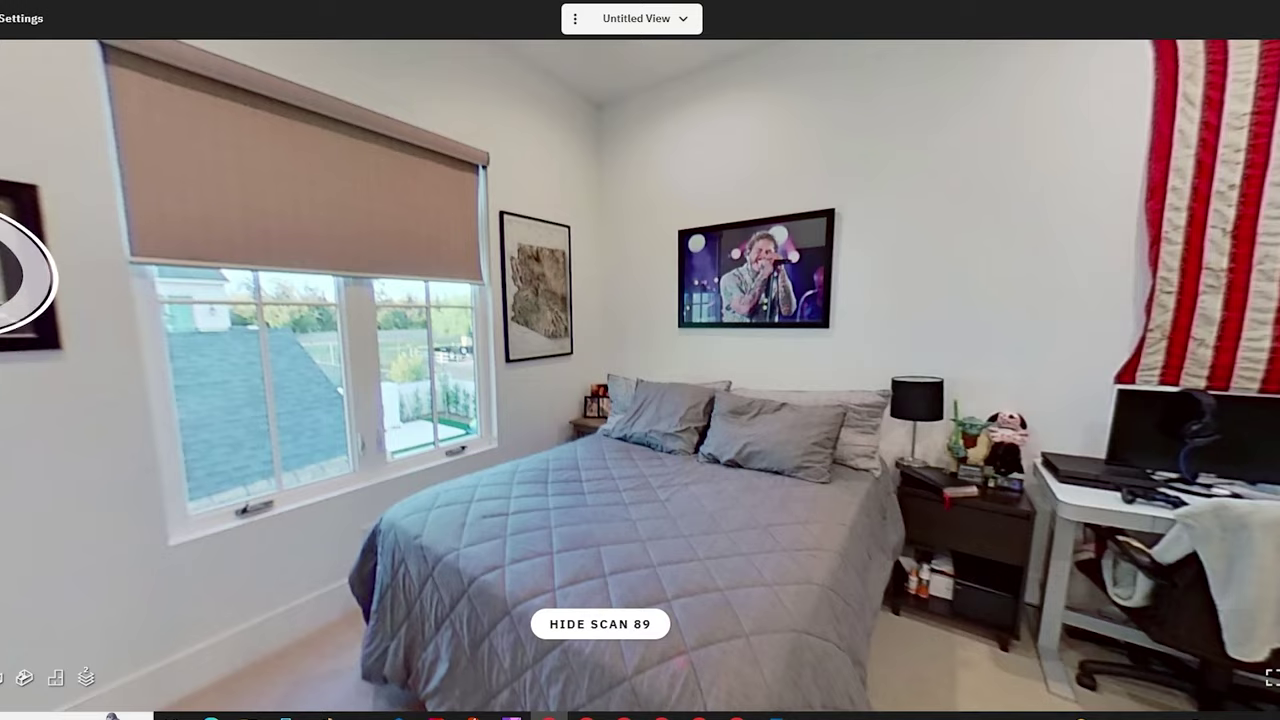
pyautogui.click(780, 480)
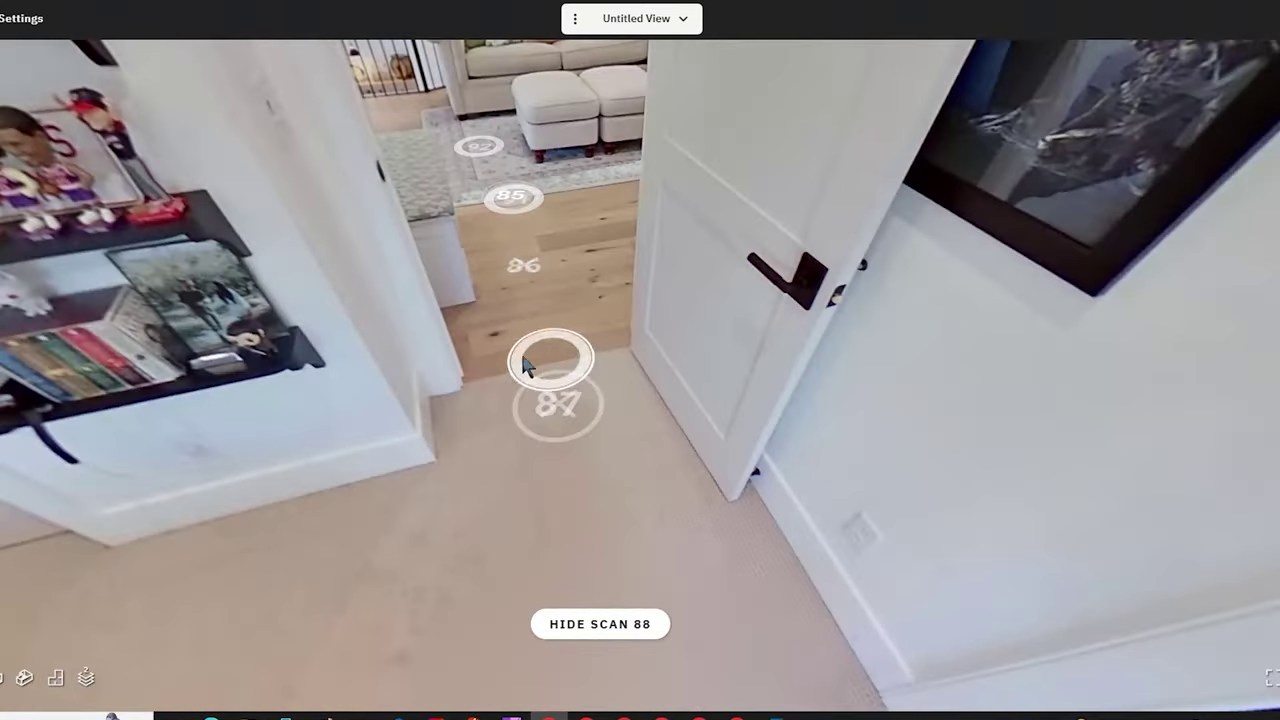
pyautogui.moveTo(200, 314); pyautogui.dragTo(590, 366)
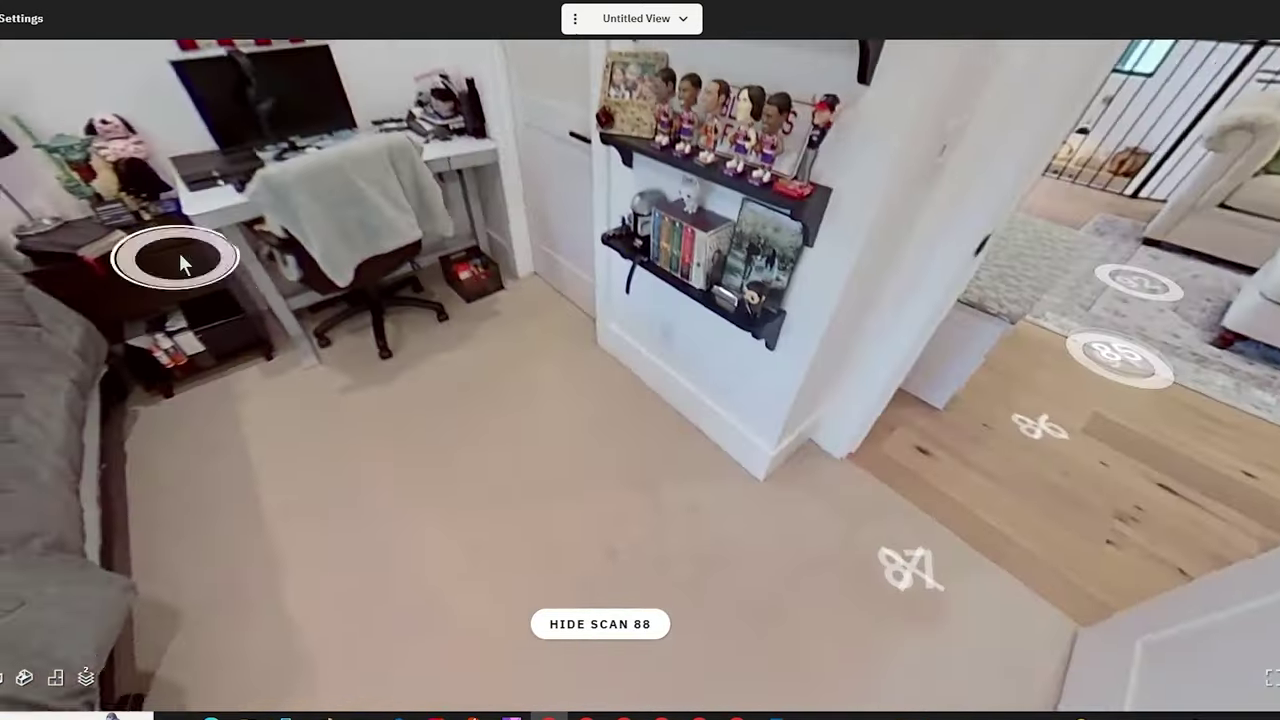
# Look around the bedroom from Scan 88, move to Scan 89 near the bathroom doorway, and hide Scan 89.
pyautogui.moveTo(181, 256); pyautogui.dragTo(481, 424)
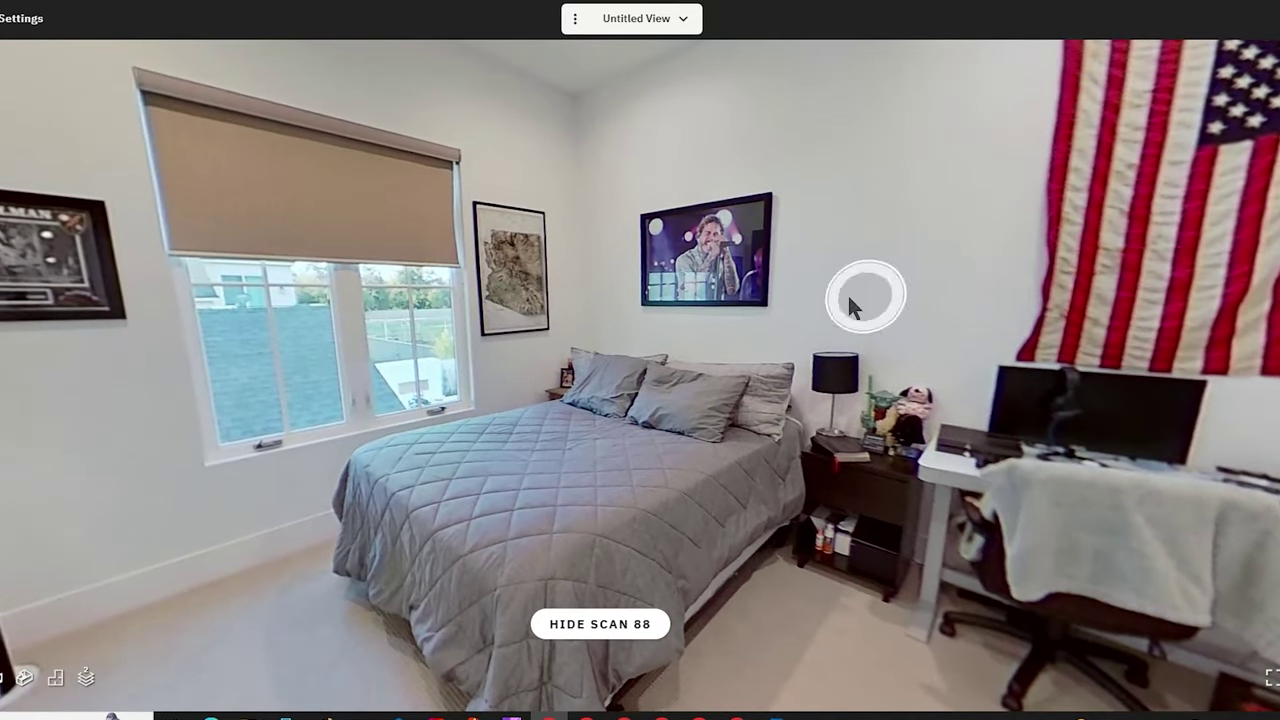
pyautogui.moveTo(150, 385)
pyautogui.mouseDown()
pyautogui.moveTo(662, 263)
pyautogui.moveTo(940, 145)
pyautogui.mouseUp()
pyautogui.moveTo(826, 403); pyautogui.dragTo(277, 261)
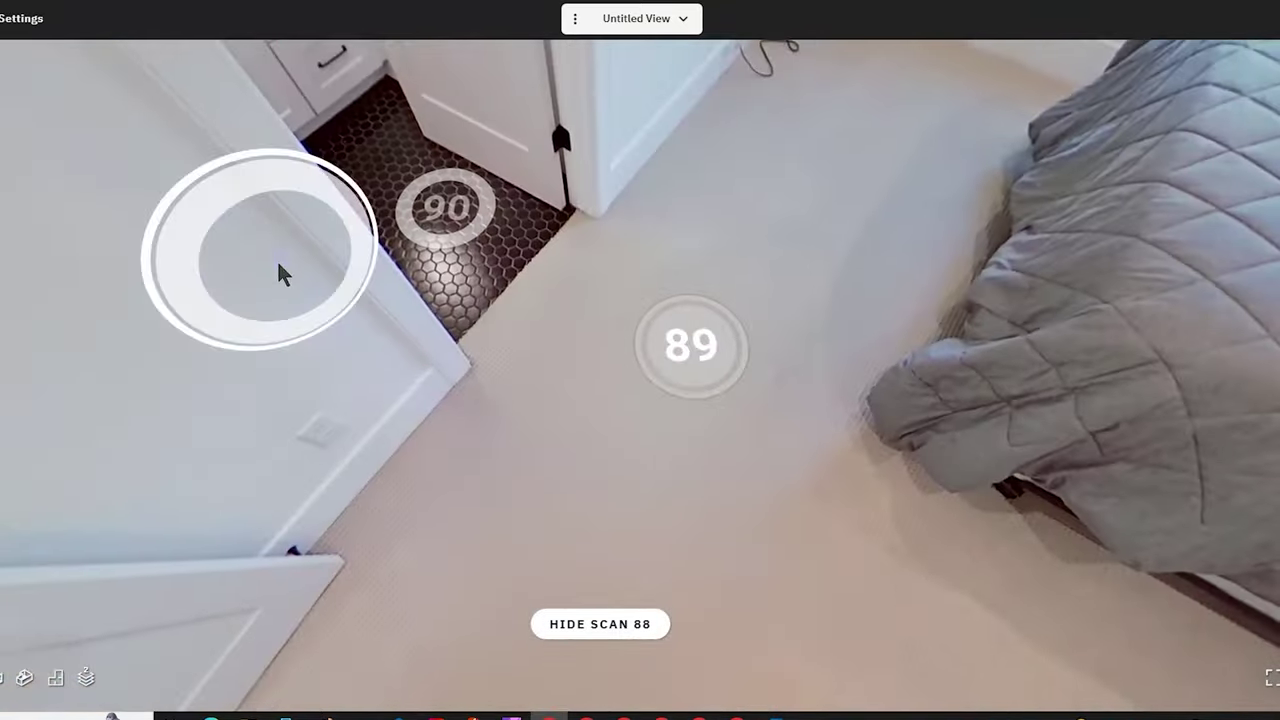
pyautogui.moveTo(698, 372); pyautogui.dragTo(672, 518)
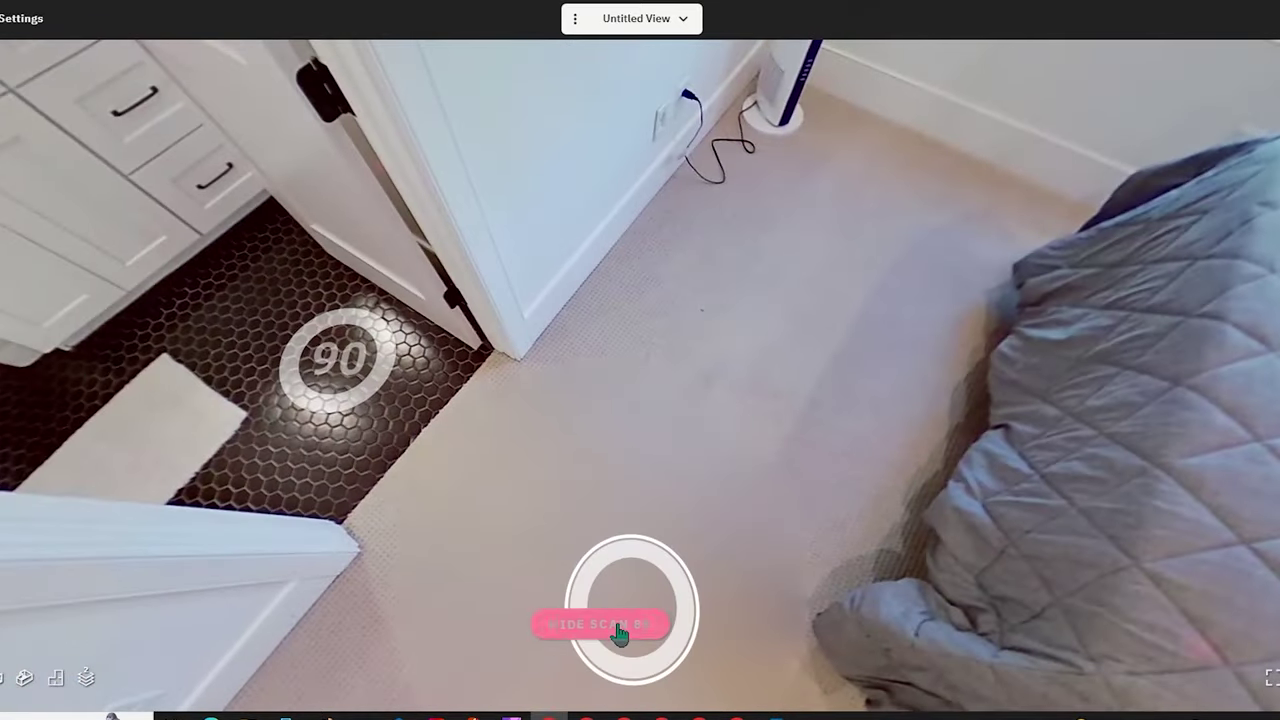
# Enter the bathroom at Scan 90, examine the vanity, tub and view into the bedroom, and return to Scan 88.
pyautogui.click(342, 360)
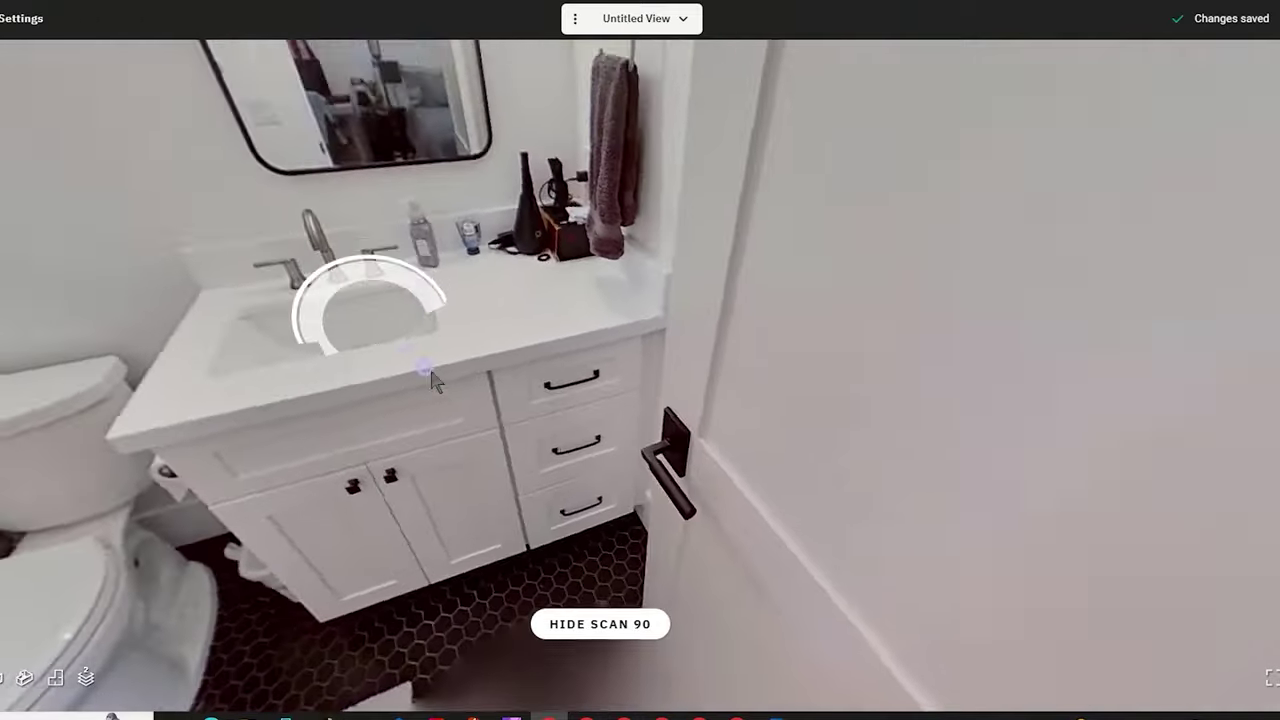
pyautogui.moveTo(432, 372); pyautogui.dragTo(545, 450)
pyautogui.moveTo(303, 376); pyautogui.dragTo(800, 338)
pyautogui.moveTo(490, 375); pyautogui.dragTo(560, 345)
pyautogui.moveTo(497, 234); pyautogui.dragTo(329, 240)
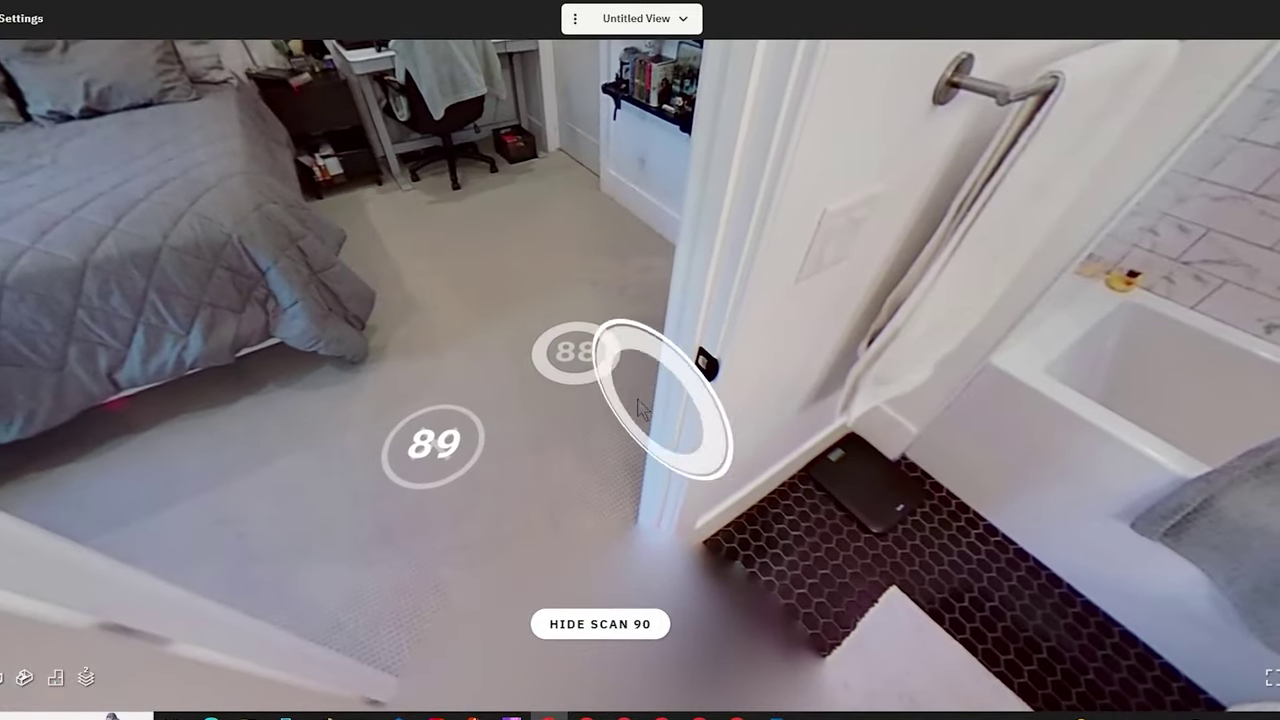
pyautogui.click(577, 372)
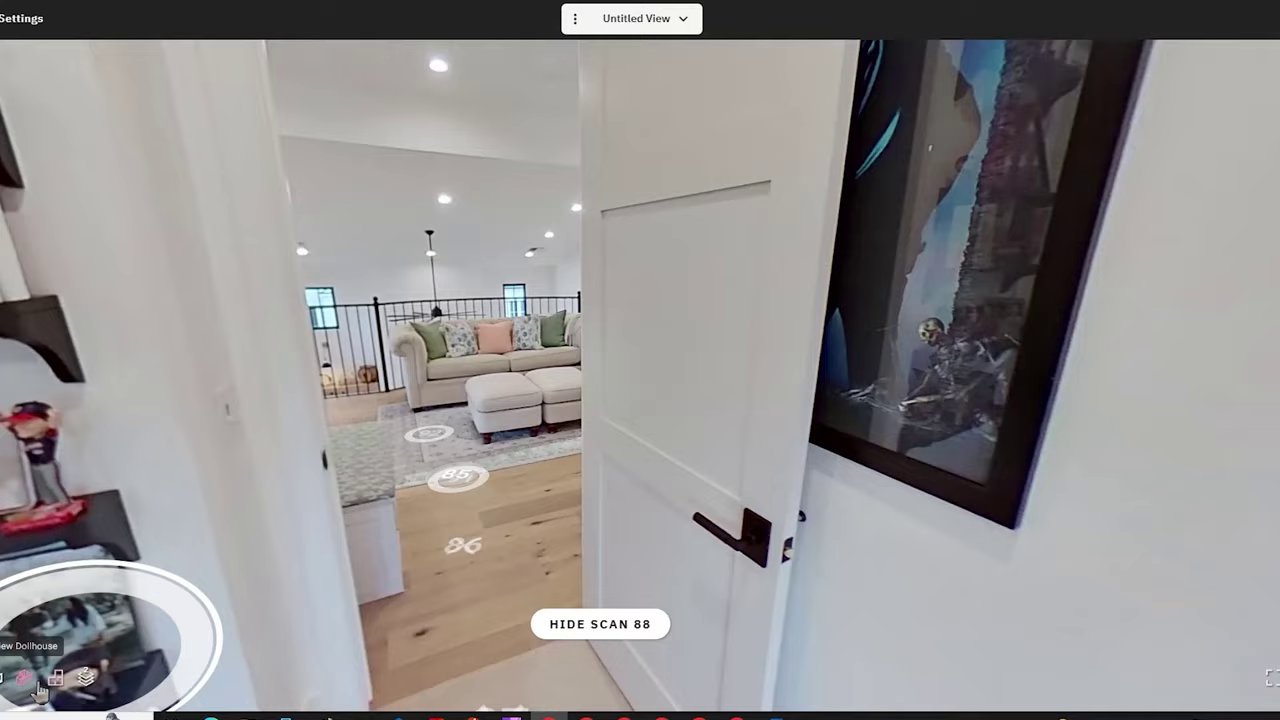
# Return to the Floor 2 plan and hide Scans 91 and 92 from the list of scans.
pyautogui.click(56, 680)
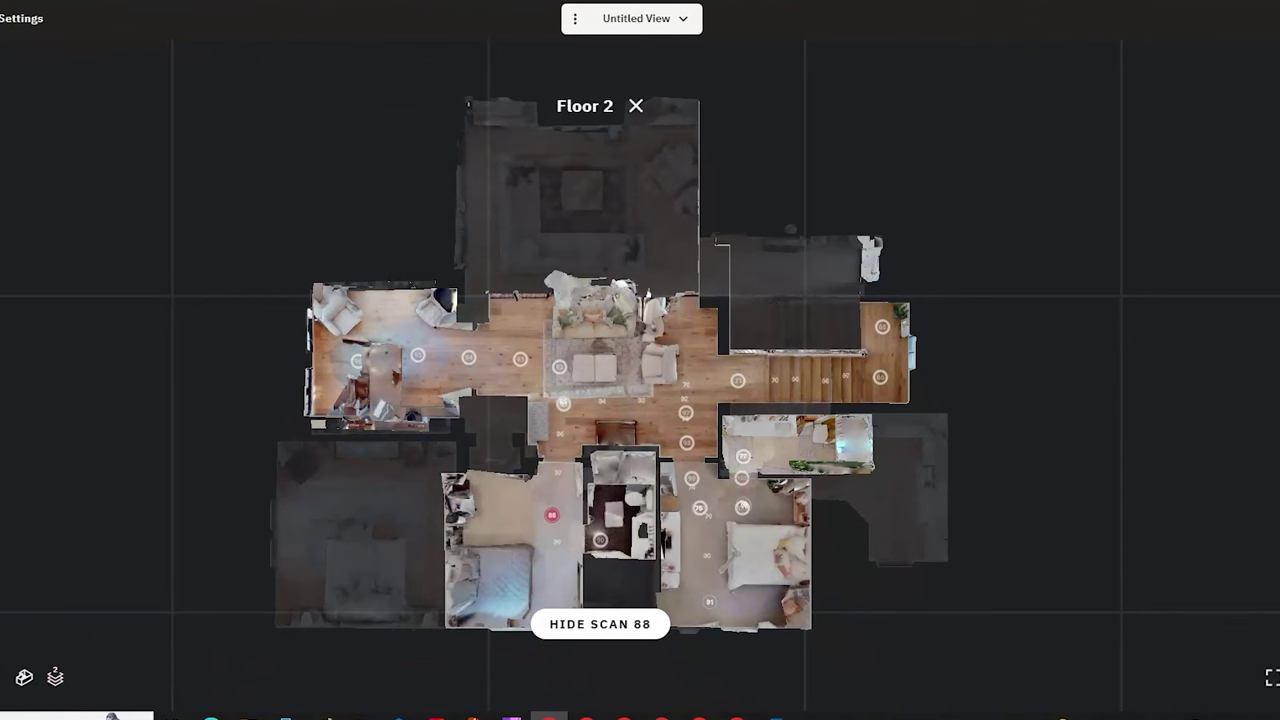
pyautogui.click(1279, 370)
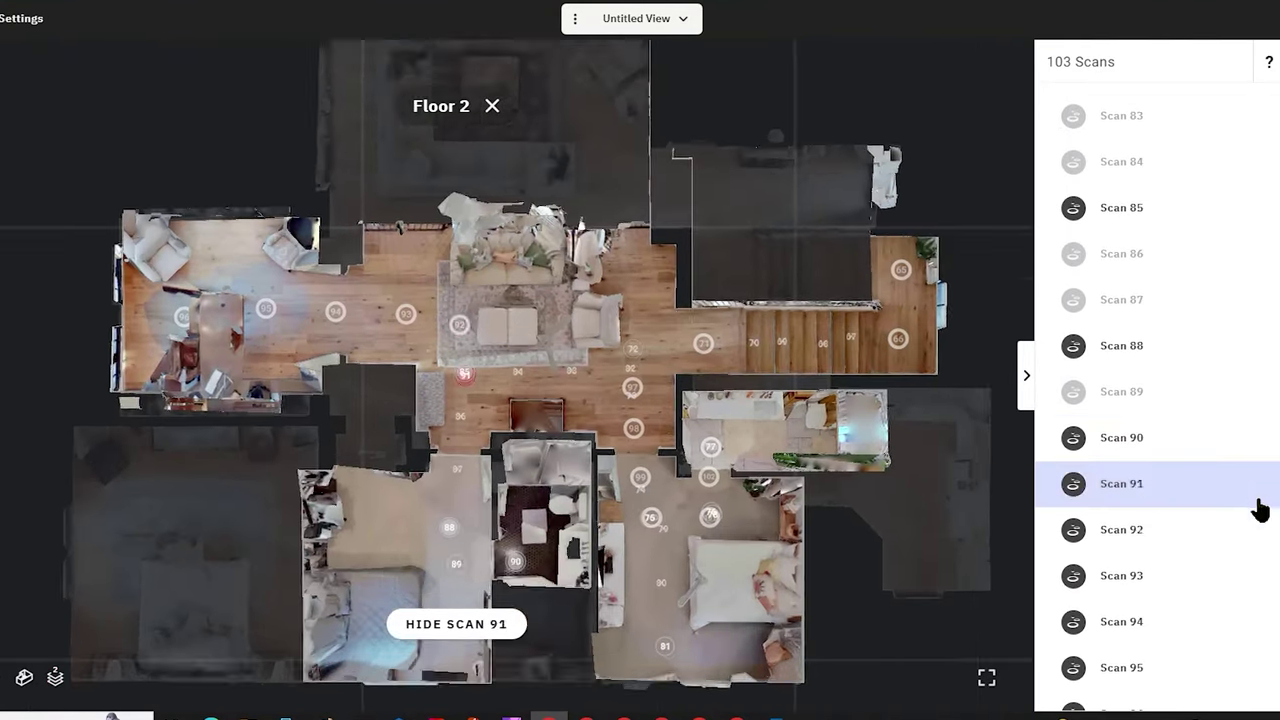
pyautogui.click(1200, 529)
pyautogui.click(456, 624)
pyautogui.click(1205, 573)
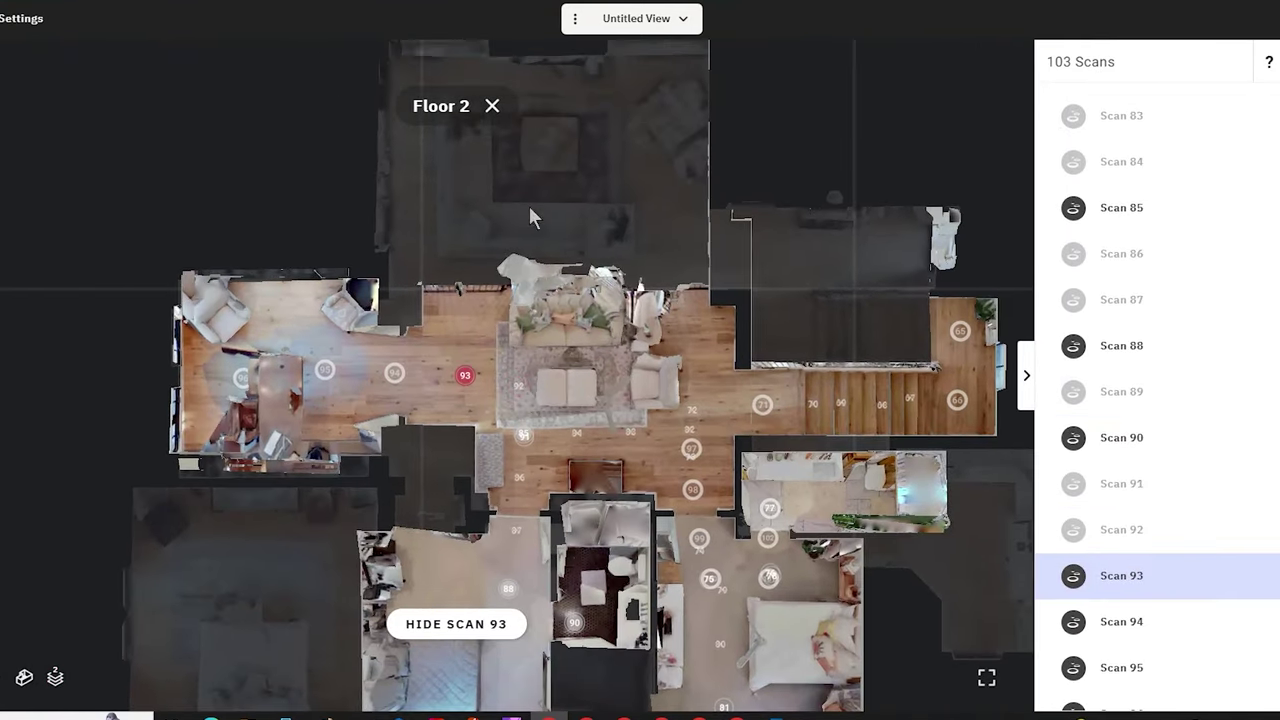
# Hide Scans 94 and 96 on Floor 2, and look around the office from Scan 96.
pyautogui.scroll(-1, 1227, 580)
pyautogui.click(1205, 637)
pyautogui.click(456, 624)
pyautogui.click(468, 376)
pyautogui.click(437, 309)
pyautogui.moveTo(437, 309); pyautogui.dragTo(937, 380)
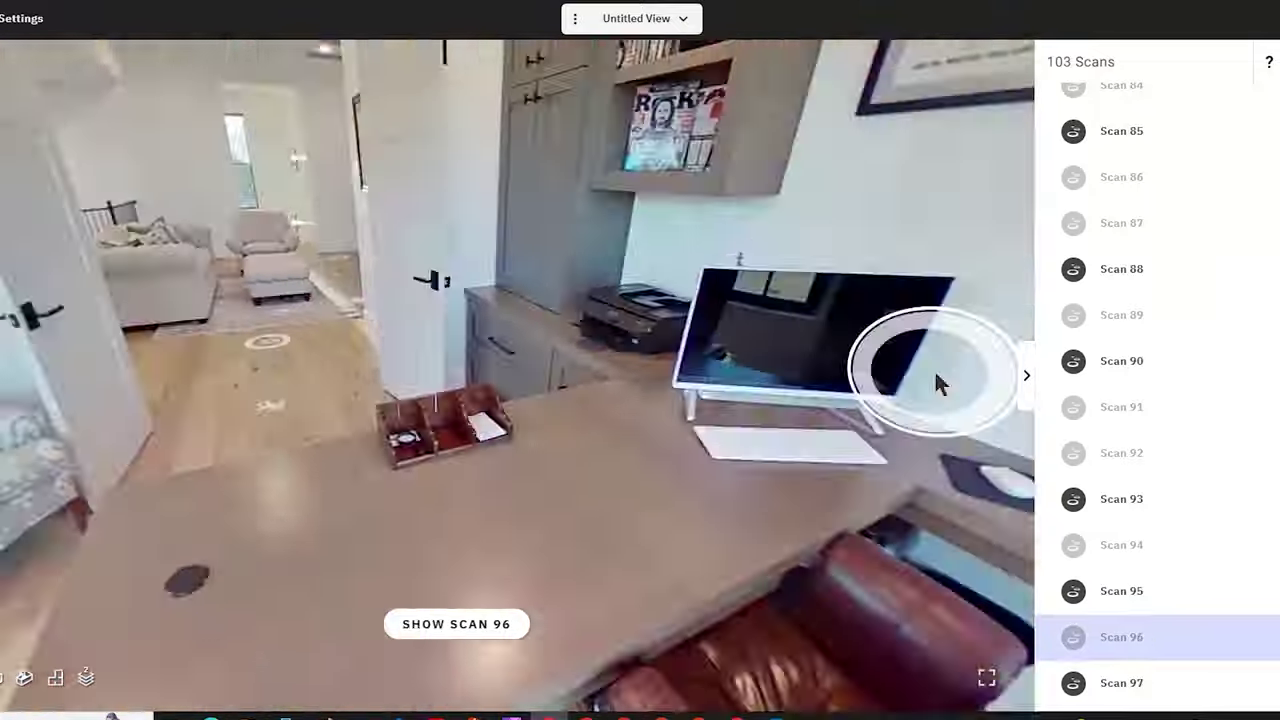
# Check Scan 97 and hide Scans 98 and 99 on Floor 2.
pyautogui.click(270, 395)
pyautogui.click(1141, 686)
pyautogui.click(55, 678)
pyautogui.scroll(-2, 1145, 600)
pyautogui.click(1145, 528)
pyautogui.keyDown('shift'); pyautogui.click(1147, 572); pyautogui.keyUp('shift')
pyautogui.click(1279, 572)
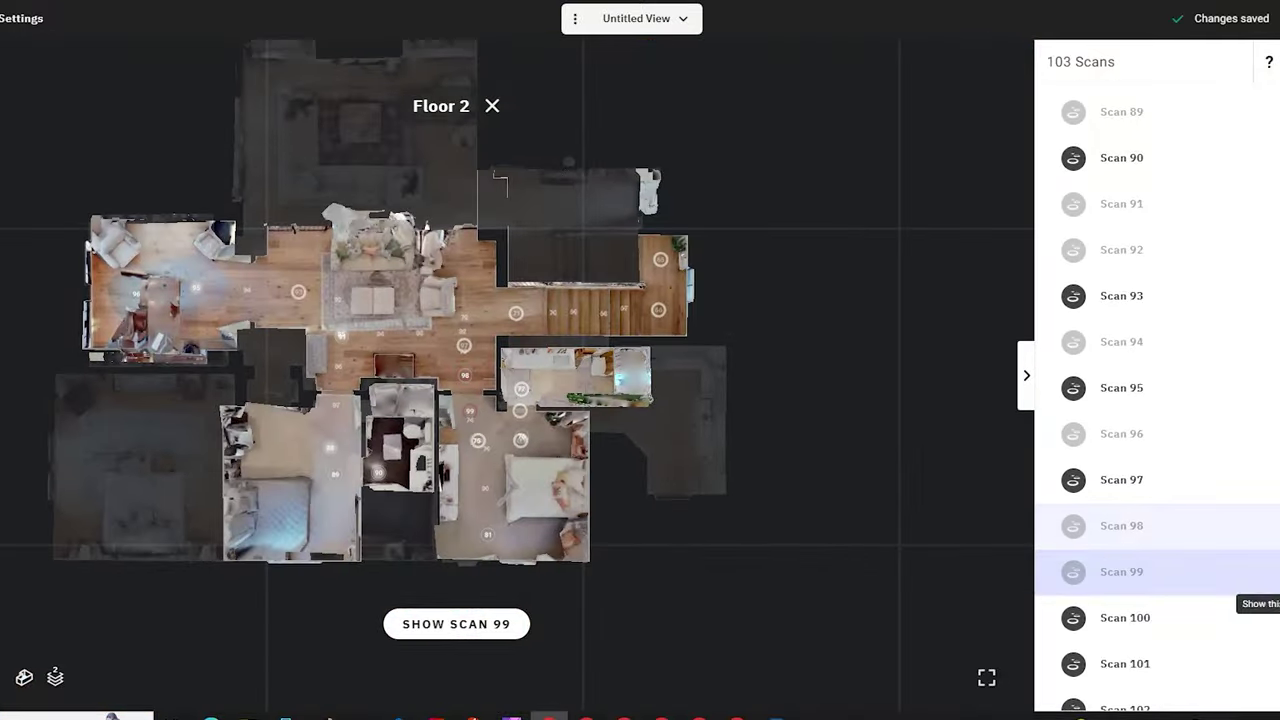
# Inspect the views from Scans 100 and 101, hide Scan 102, and check Scans 98, 100 and 103.
pyautogui.click(1143, 618)
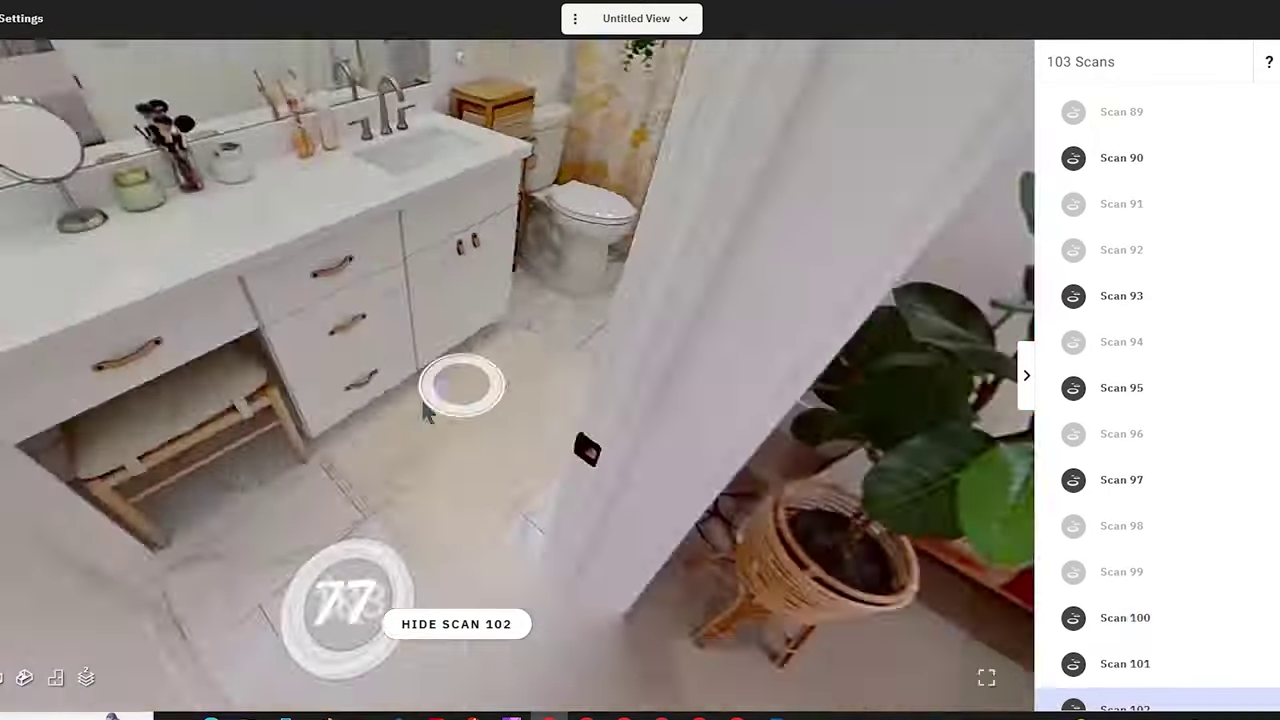
pyautogui.click(1145, 665)
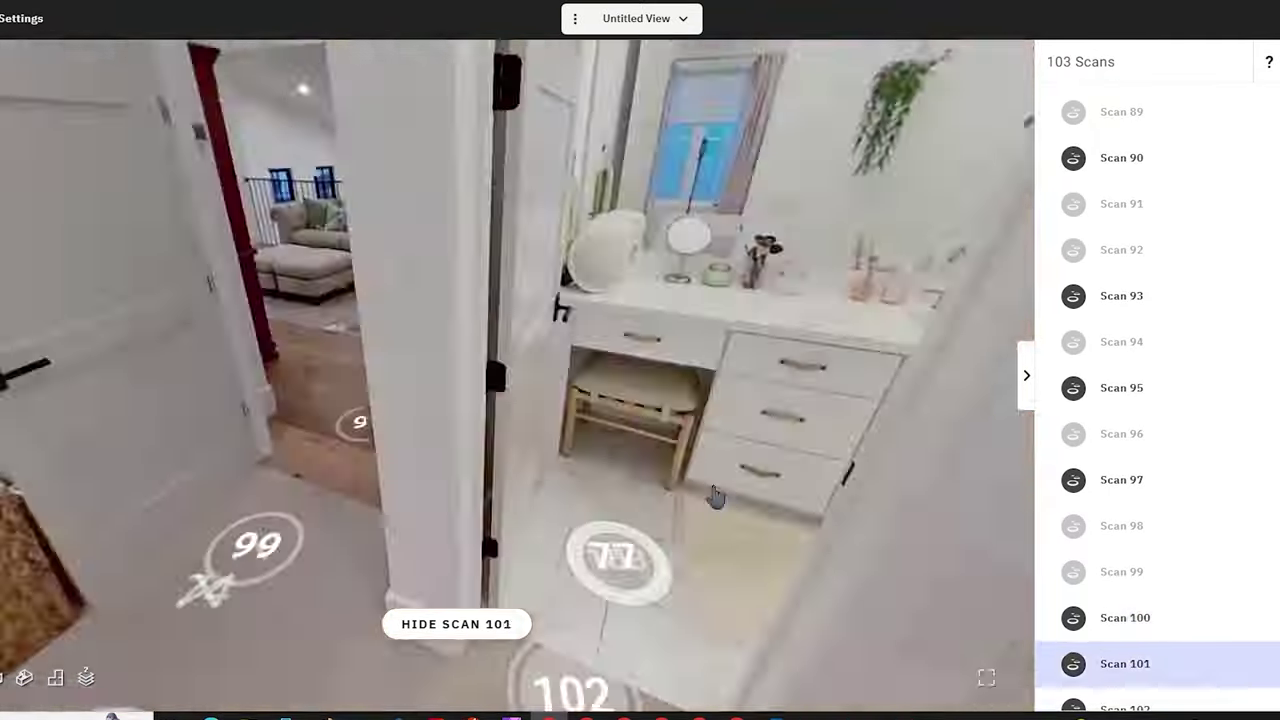
pyautogui.moveTo(518, 235); pyautogui.dragTo(480, 660)
pyautogui.click(1147, 449)
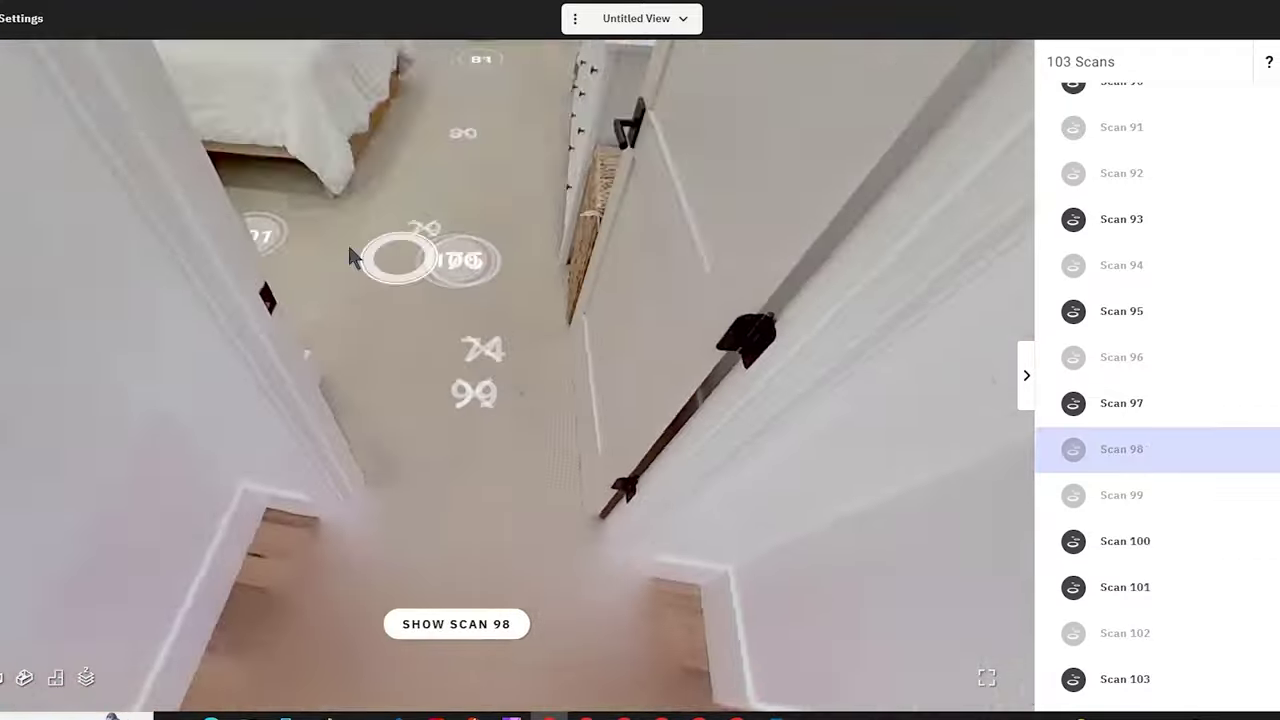
pyautogui.click(1150, 541)
pyautogui.click(1125, 679)
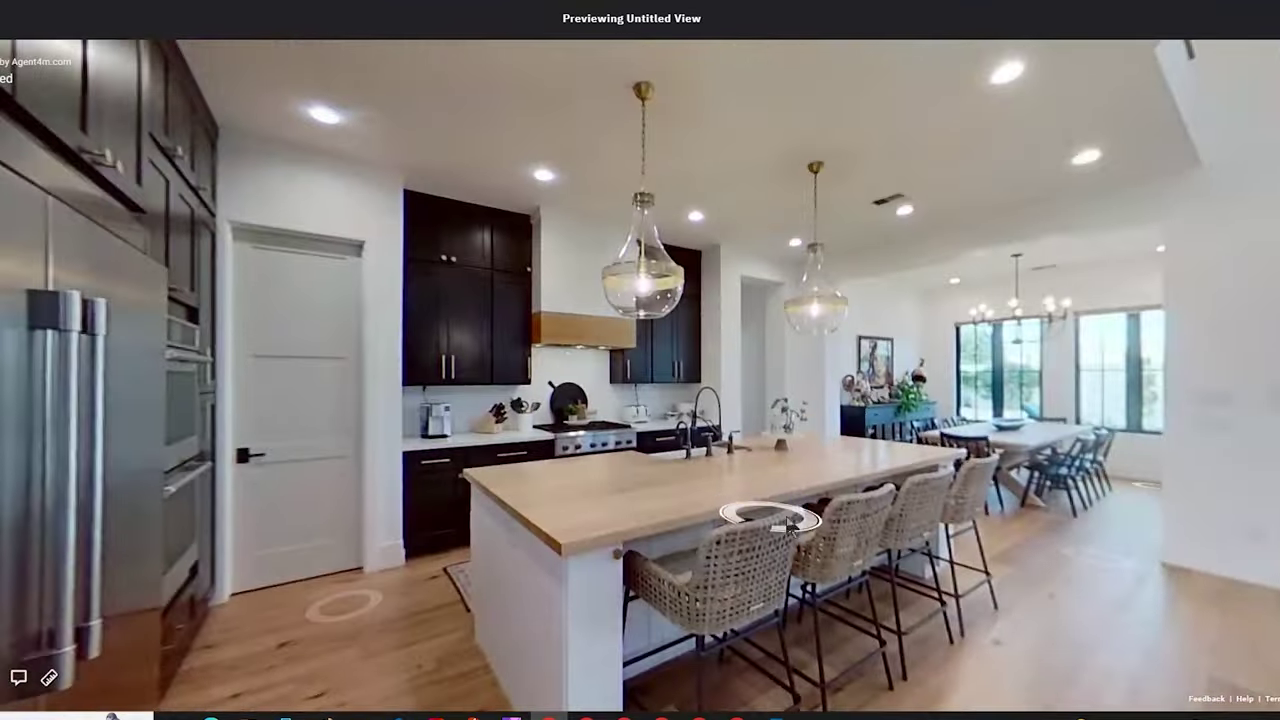
# Preview the space and walk from the living room toward the dining area and the patio doors.
pyautogui.moveTo(773, 512); pyautogui.dragTo(451, 423)
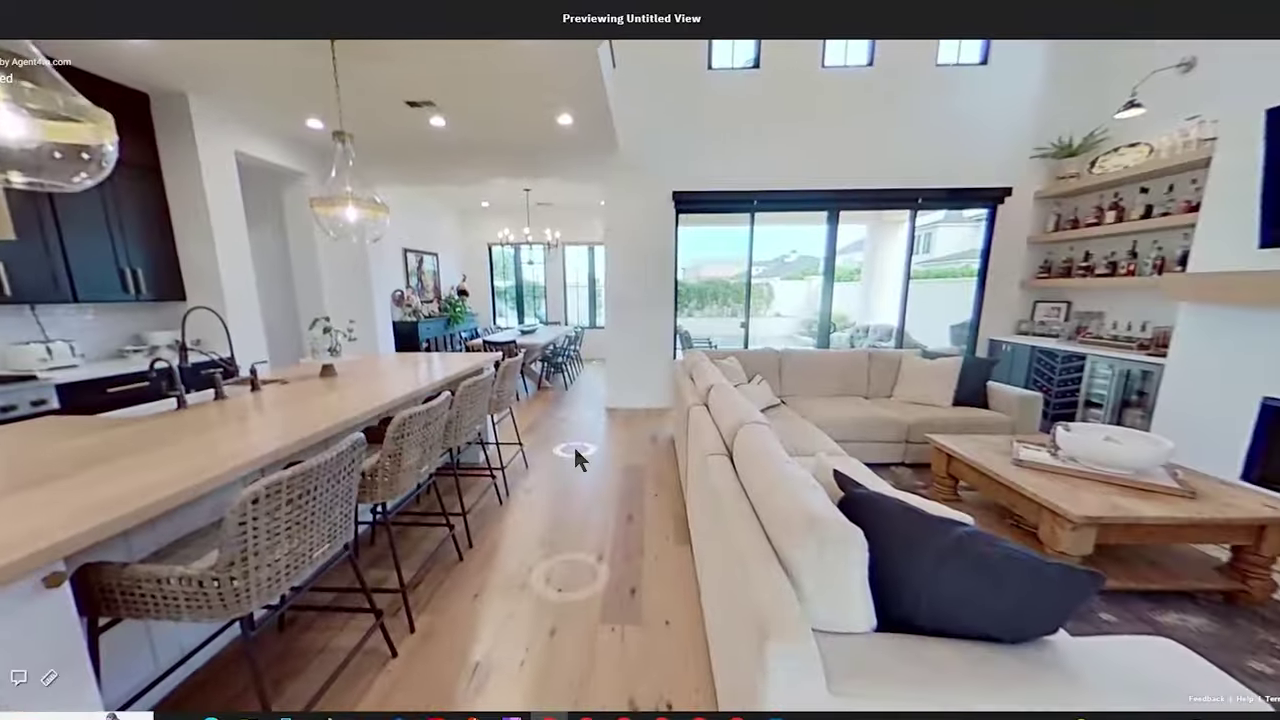
pyautogui.click(573, 448)
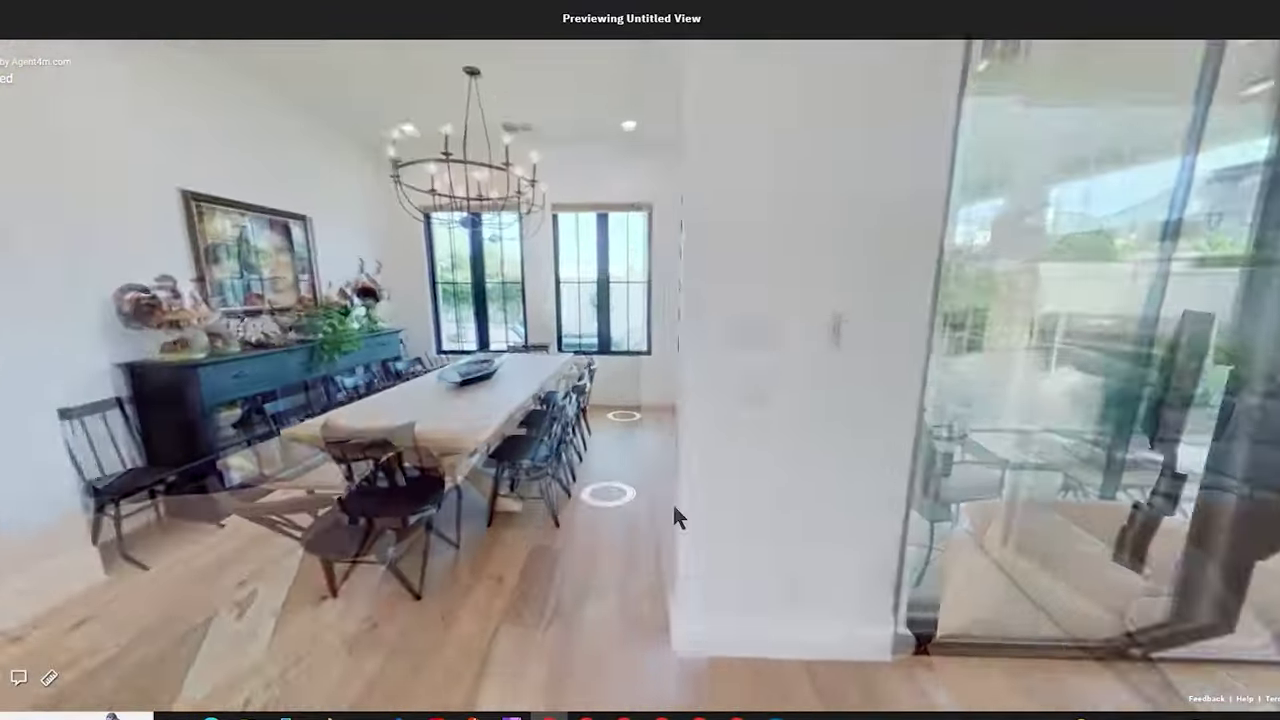
pyautogui.moveTo(680, 508); pyautogui.dragTo(490, 456)
pyautogui.click(558, 478)
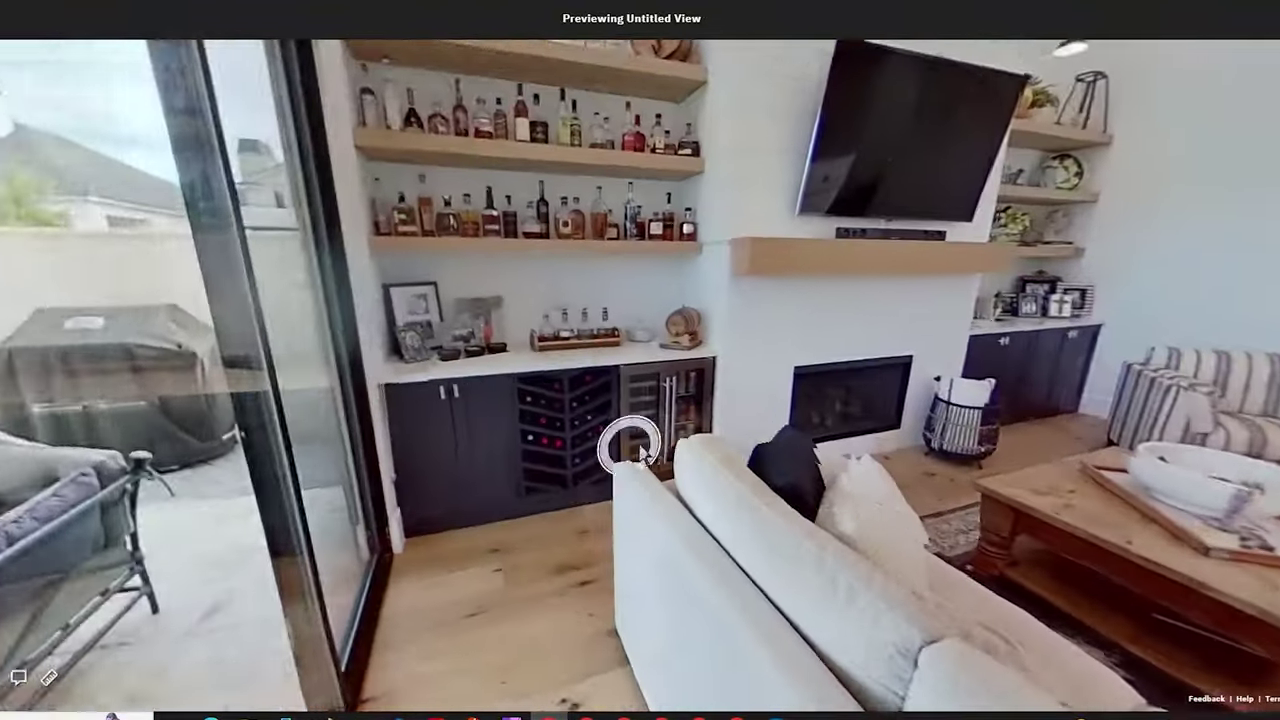
pyautogui.moveTo(755, 468); pyautogui.dragTo(630, 402)
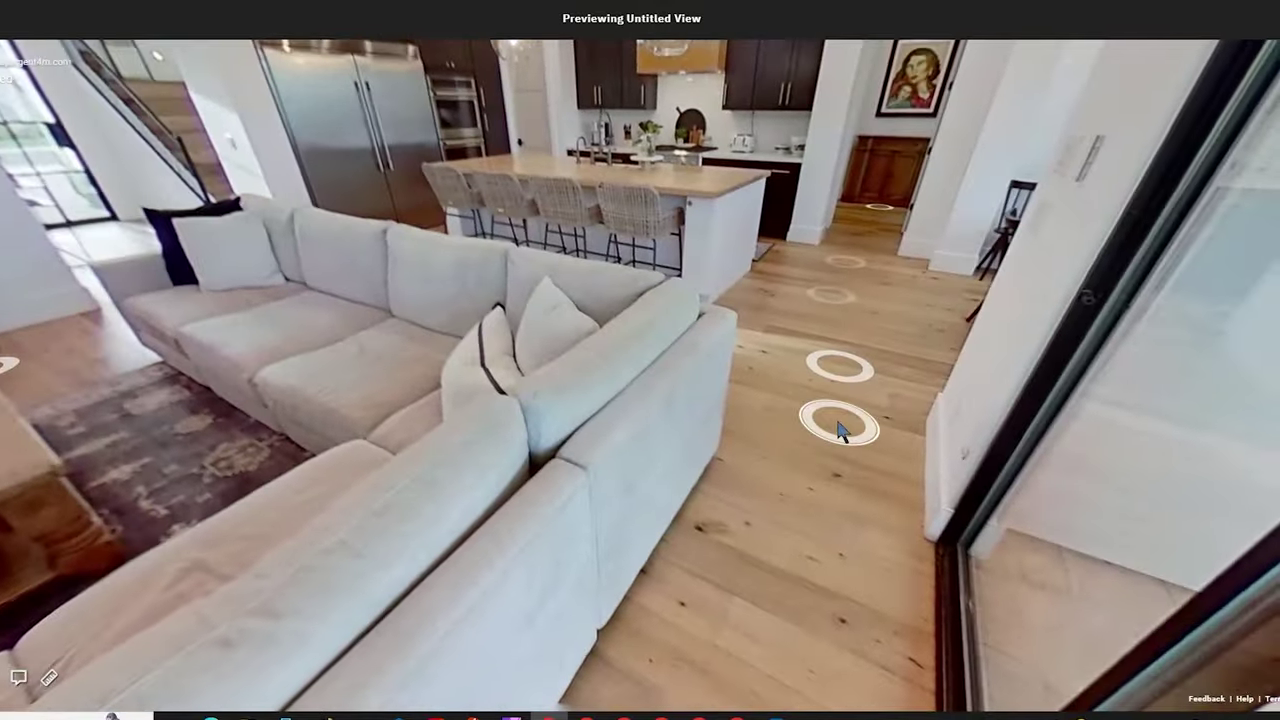
# Walk the preview past the kitchen island into the hallway by the wooden cabinet, and return to editing.
pyautogui.click(840, 428)
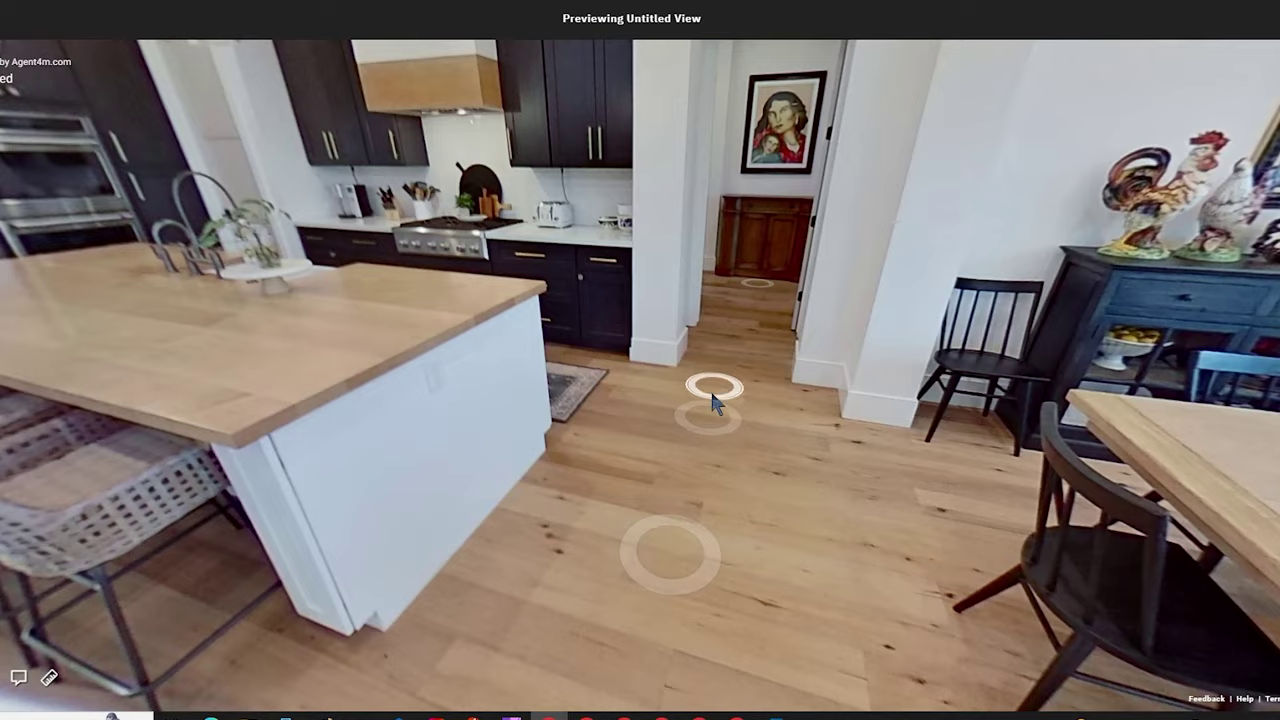
pyautogui.click(706, 420)
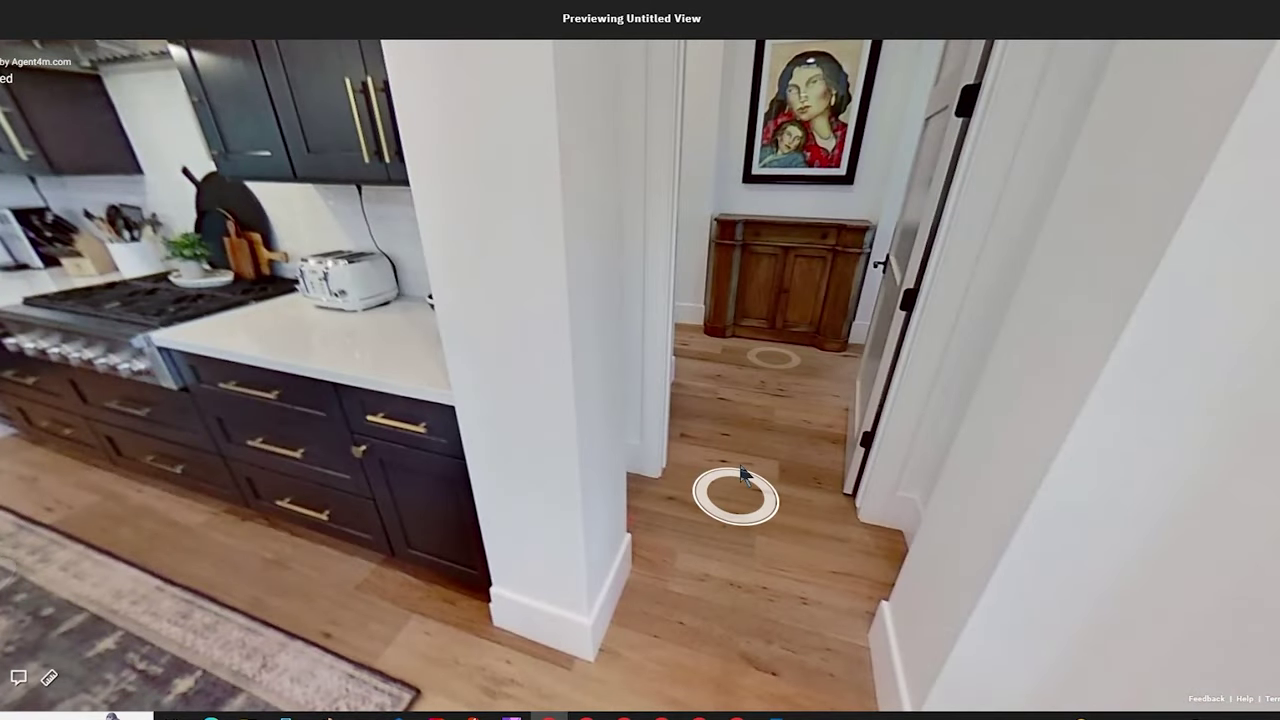
pyautogui.click(772, 365)
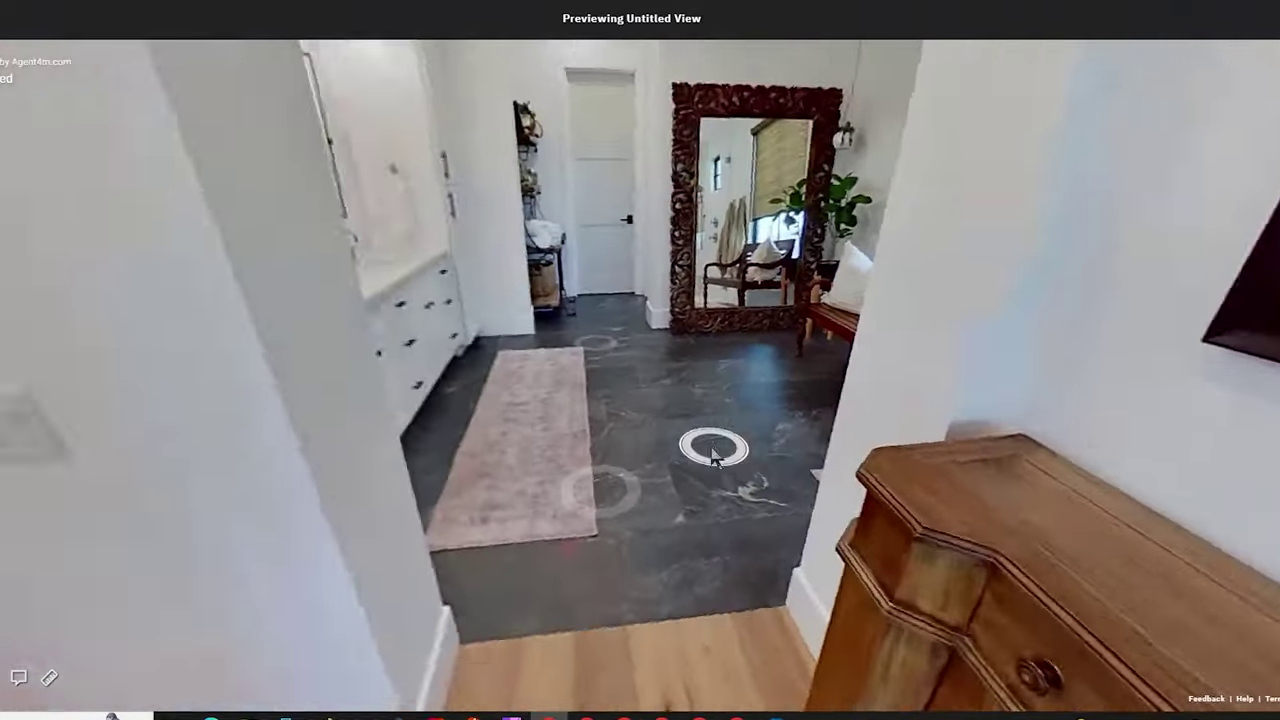
pyautogui.click(713, 452)
pyautogui.click(1236, 24)
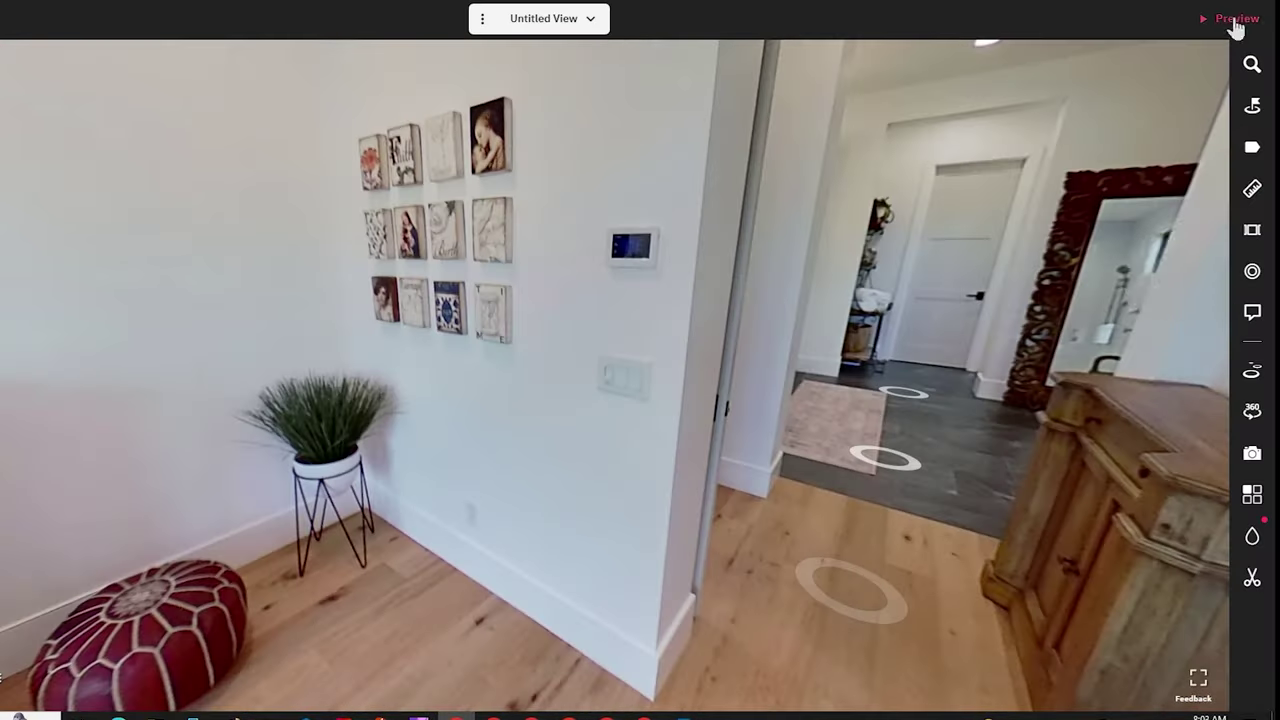
# Browse the available 360° views and place 360° View #1 on the Floor 2 plan, just outside the office's balcony doors.
pyautogui.click(1253, 416)
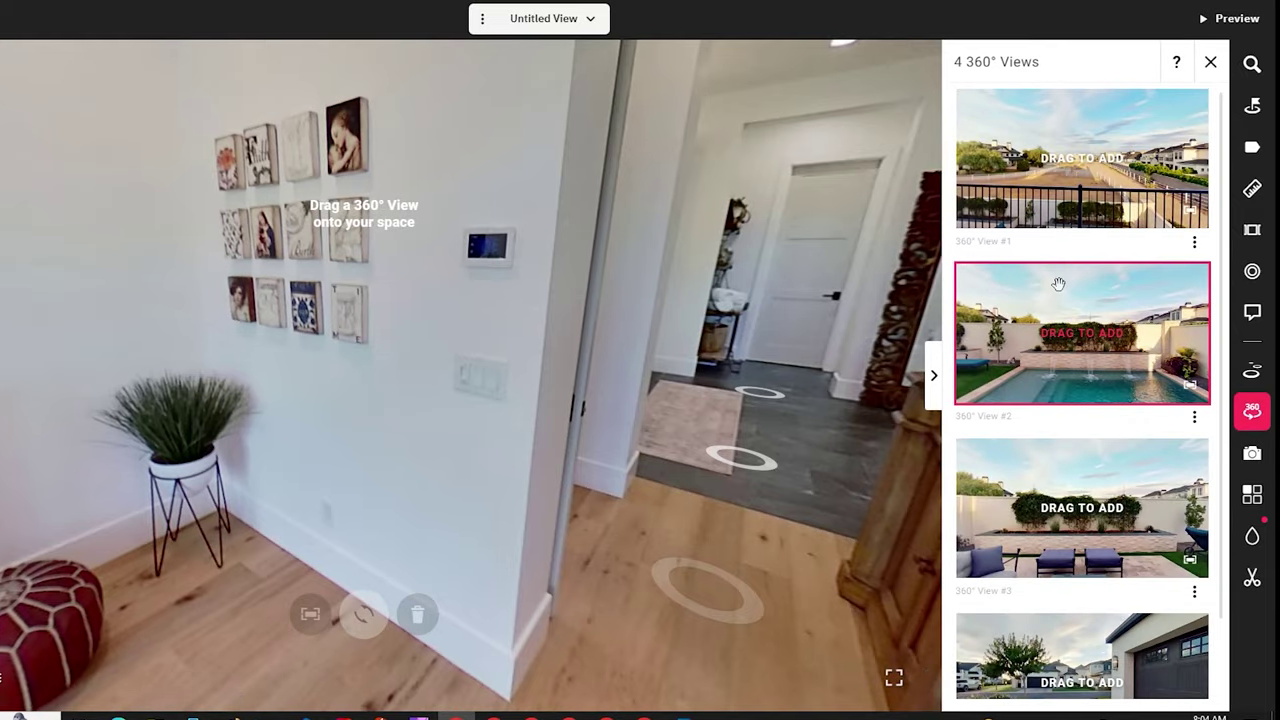
pyautogui.scroll(-1, 1058, 289)
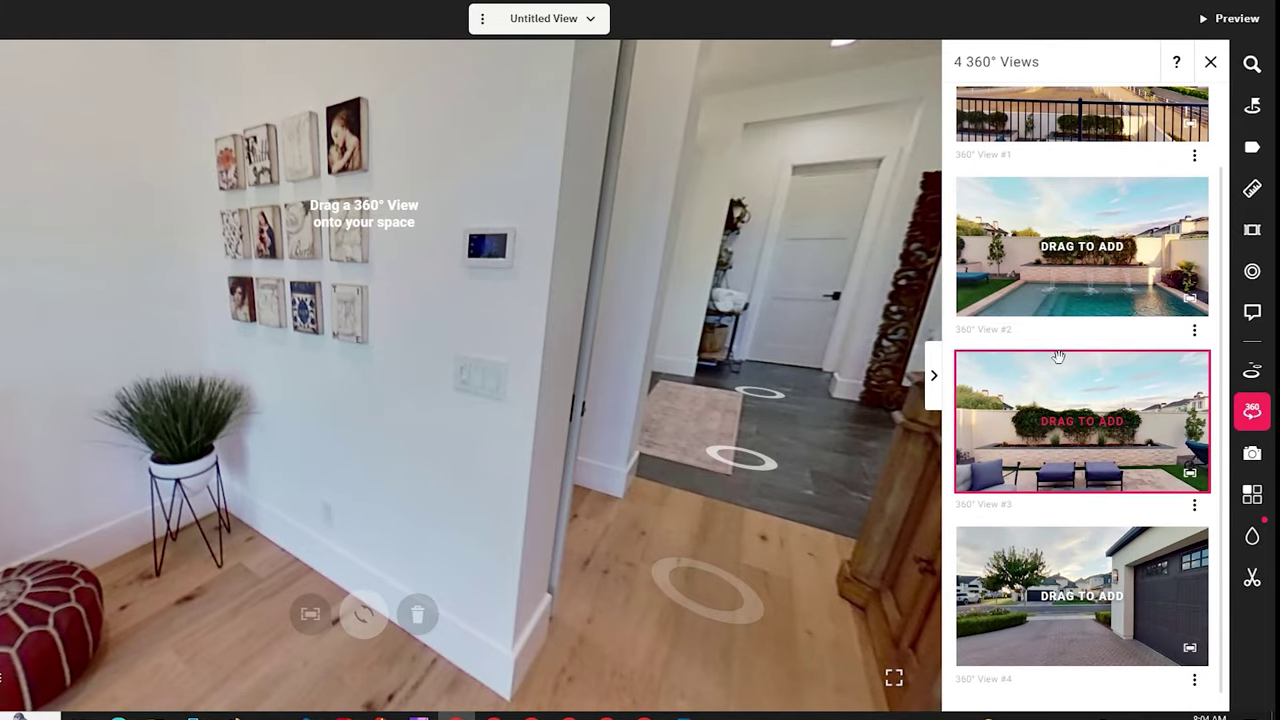
pyautogui.scroll(1, 1071, 428)
pyautogui.scroll(1, 1070, 444)
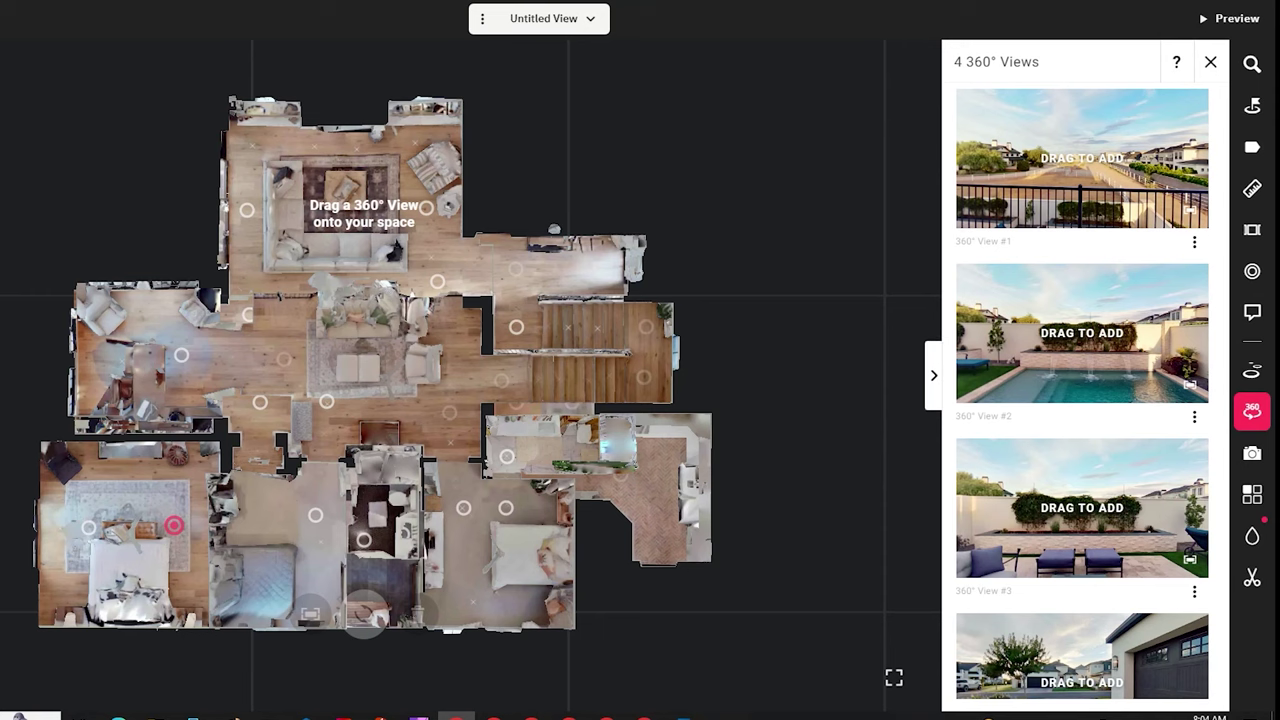
pyautogui.click(1082, 158)
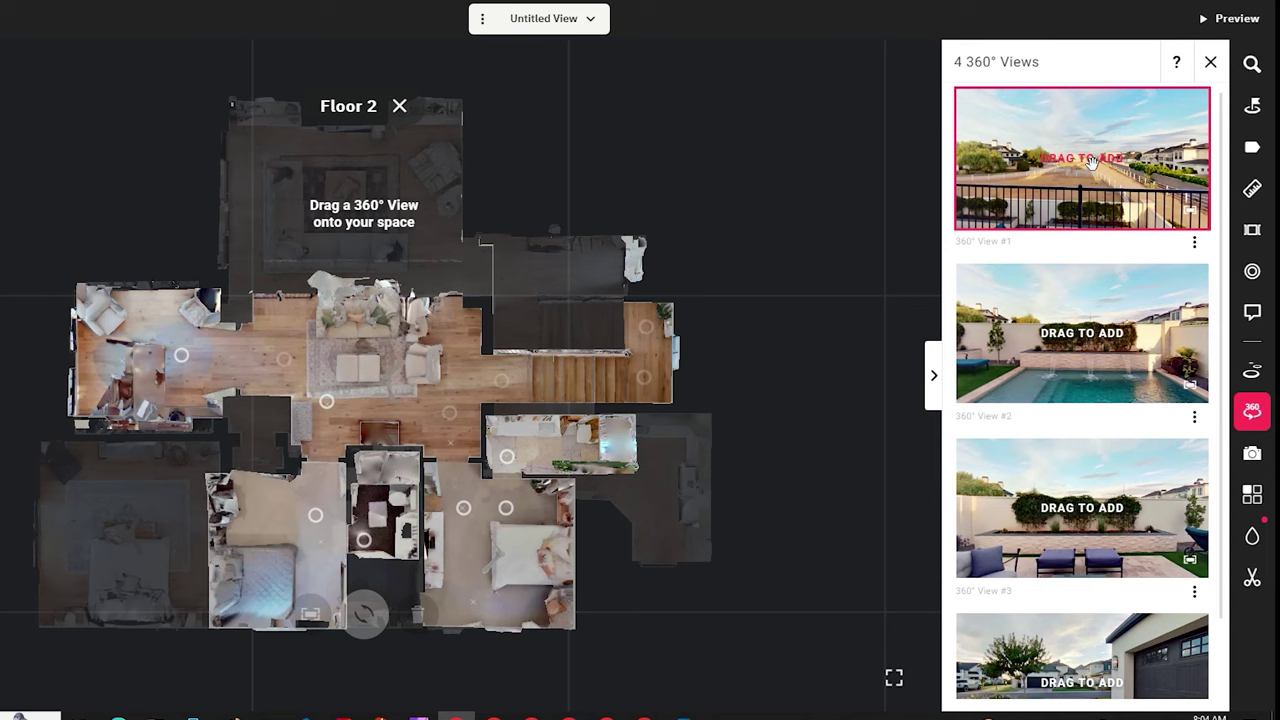
pyautogui.moveTo(1082, 155); pyautogui.dragTo(158, 289)
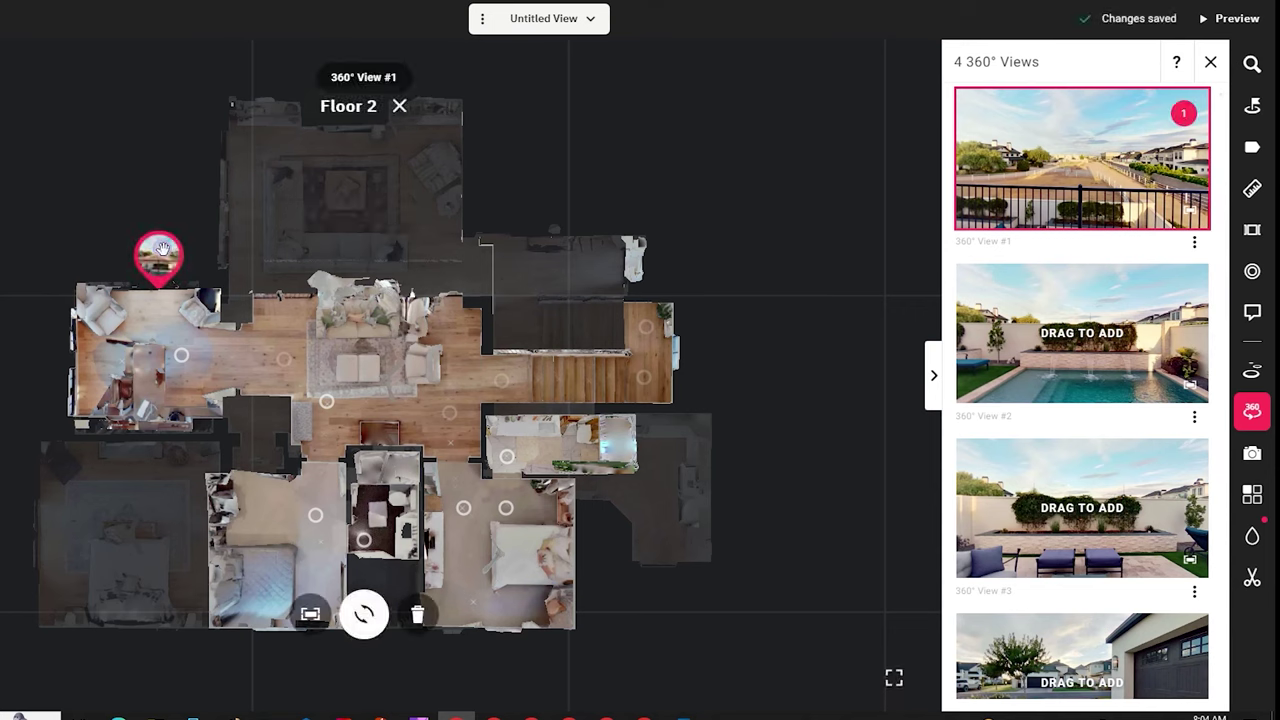
pyautogui.moveTo(130, 248)
pyautogui.mouseDown()
pyautogui.moveTo(140, 245)
pyautogui.moveTo(114, 152)
pyautogui.moveTo(48, 90)
pyautogui.moveTo(15, 105)
pyautogui.moveTo(210, 143)
pyautogui.moveTo(356, 312)
pyautogui.moveTo(37, 387)
pyautogui.moveTo(6, 334)
pyautogui.moveTo(54, 188)
pyautogui.moveTo(146, 186)
pyautogui.moveTo(95, 228)
pyautogui.moveTo(135, 224)
pyautogui.moveTo(133, 236)
pyautogui.mouseUp()
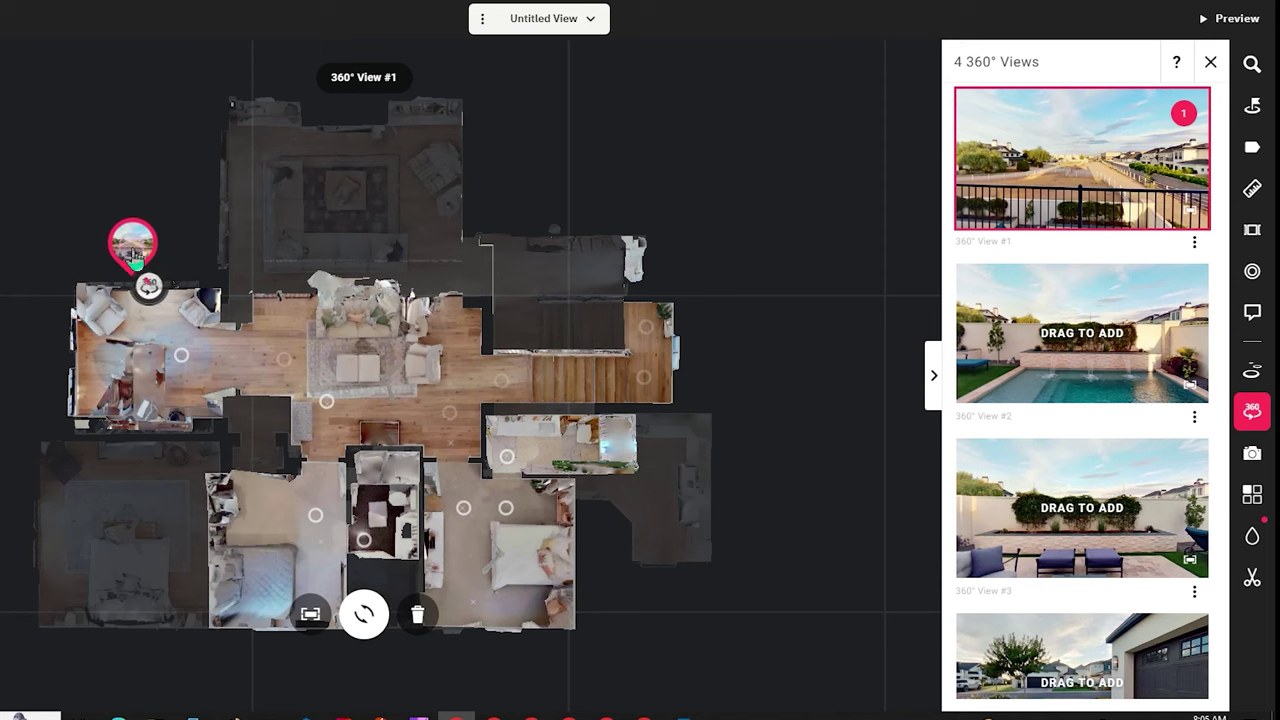
pyautogui.click(188, 224)
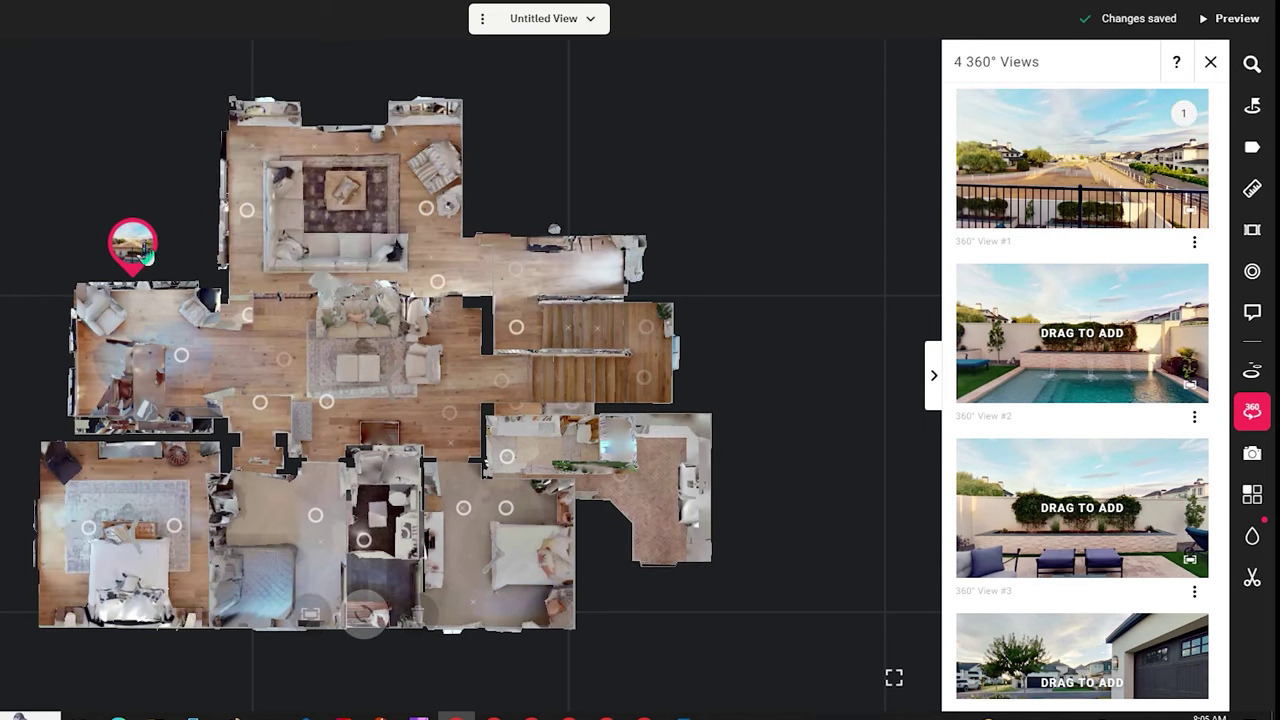
# Rotate 360° View #1 so its balcony doors face the office, save the rotation, and check its marker from inside the office.
pyautogui.click(146, 256)
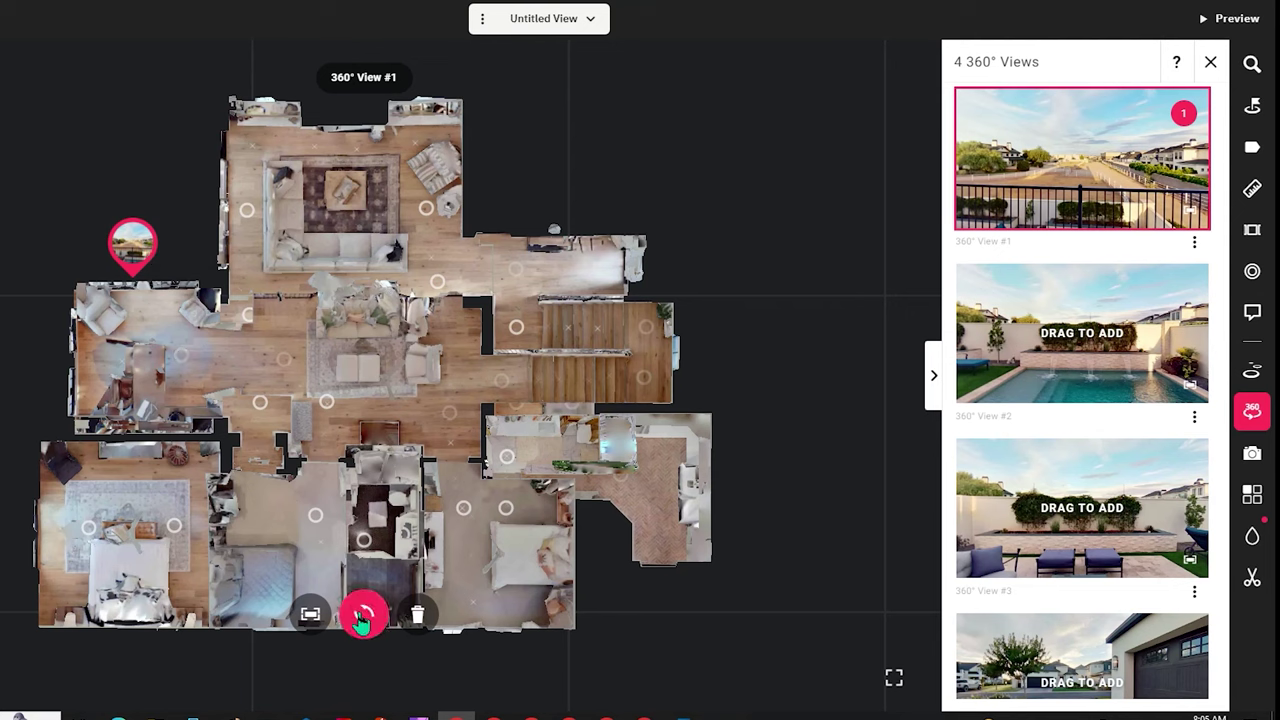
pyautogui.click(362, 617)
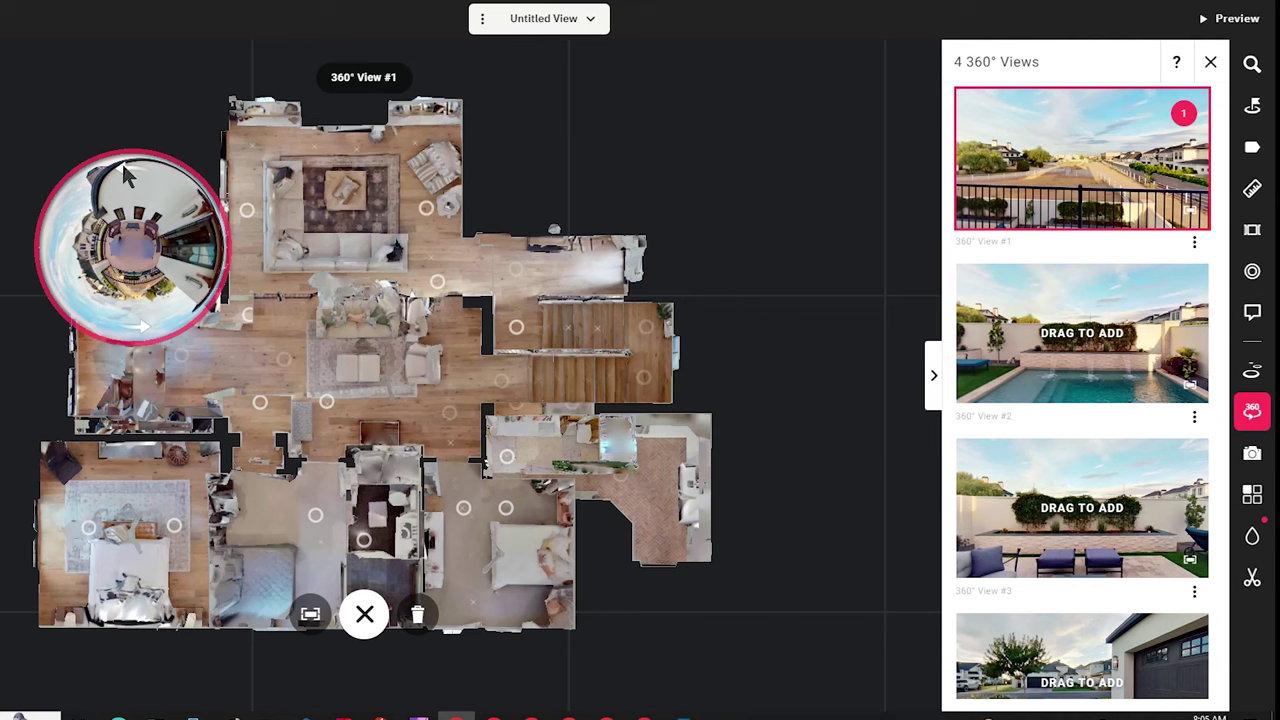
pyautogui.moveTo(150, 178); pyautogui.dragTo(68, 228)
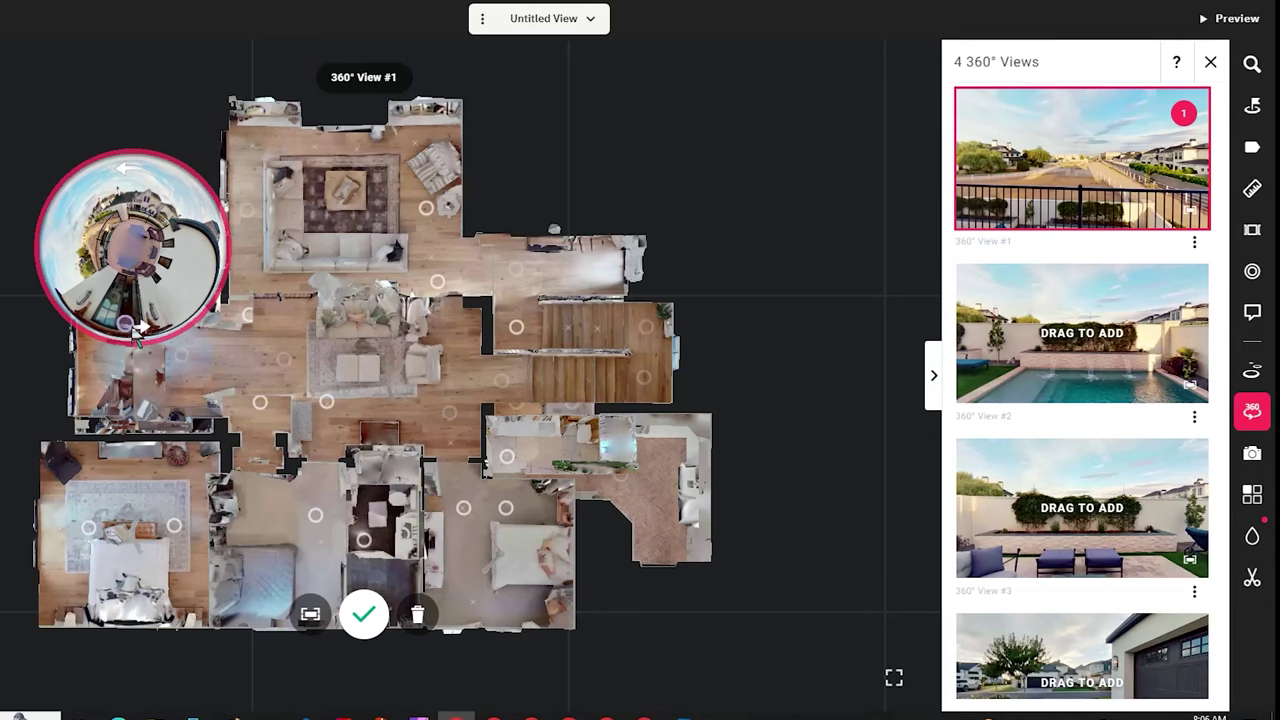
pyautogui.moveTo(137, 336); pyautogui.dragTo(152, 339)
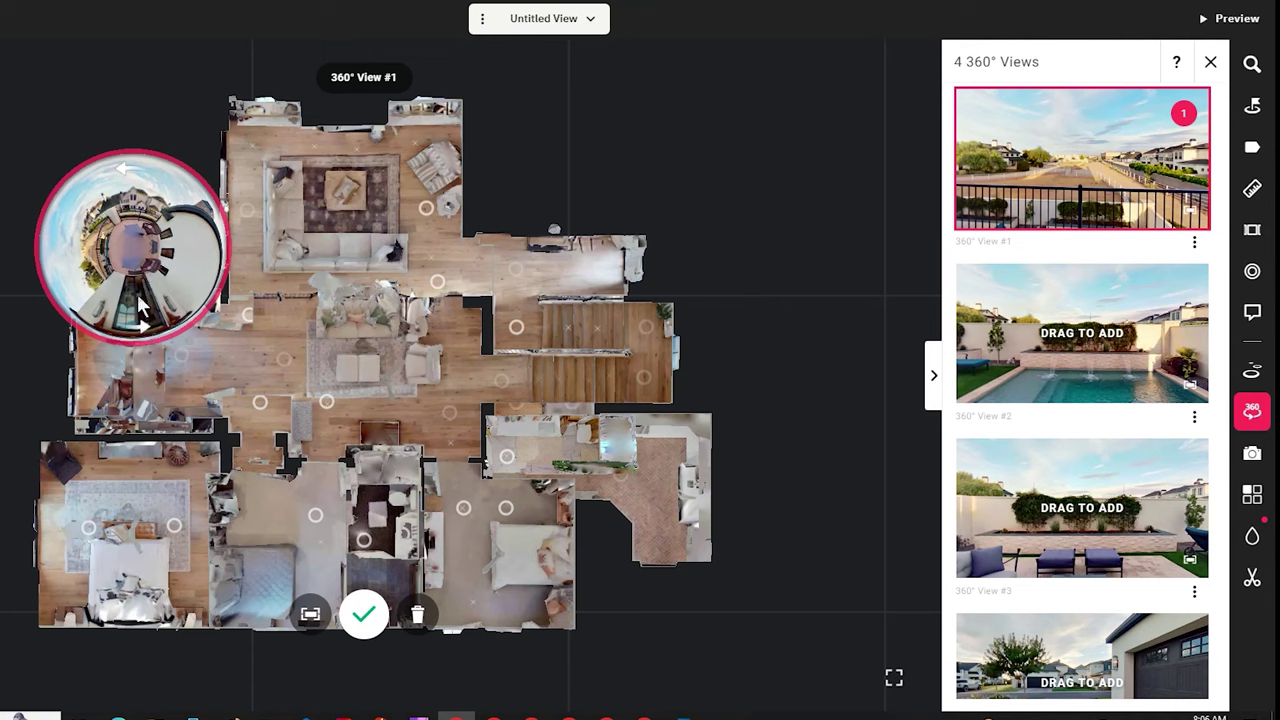
pyautogui.click(222, 352)
pyautogui.click(167, 323)
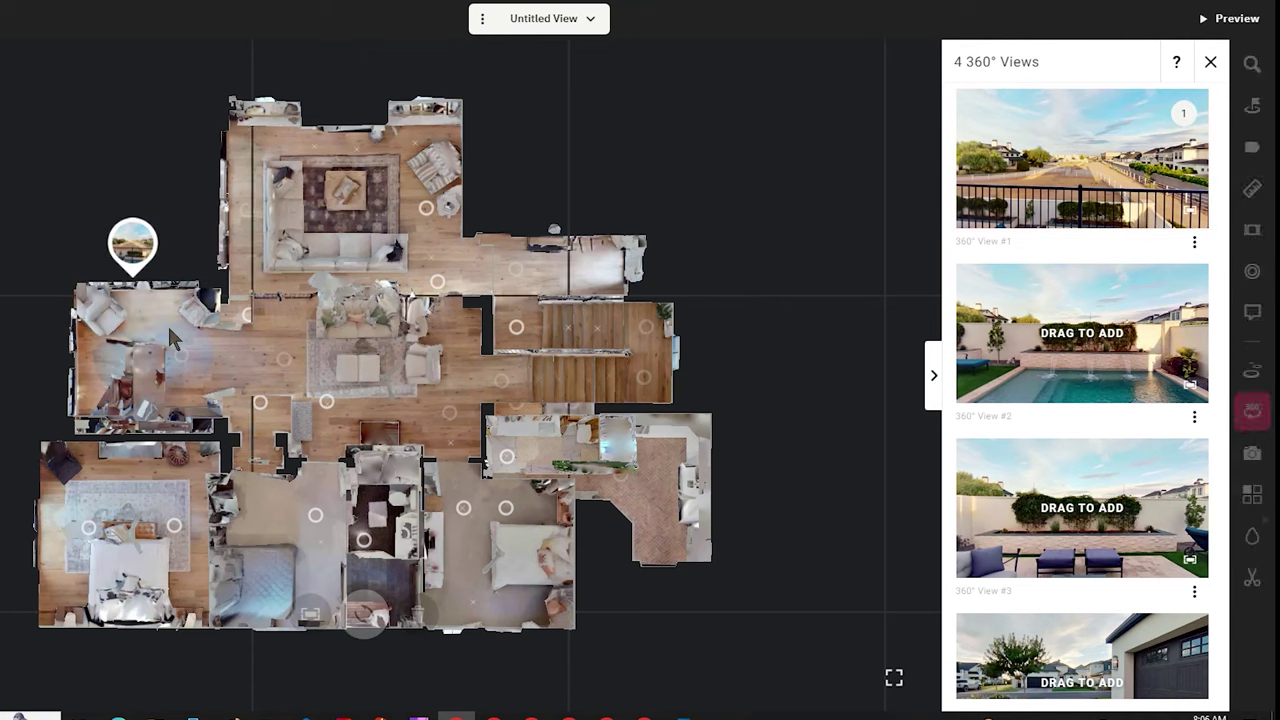
pyautogui.click(186, 359)
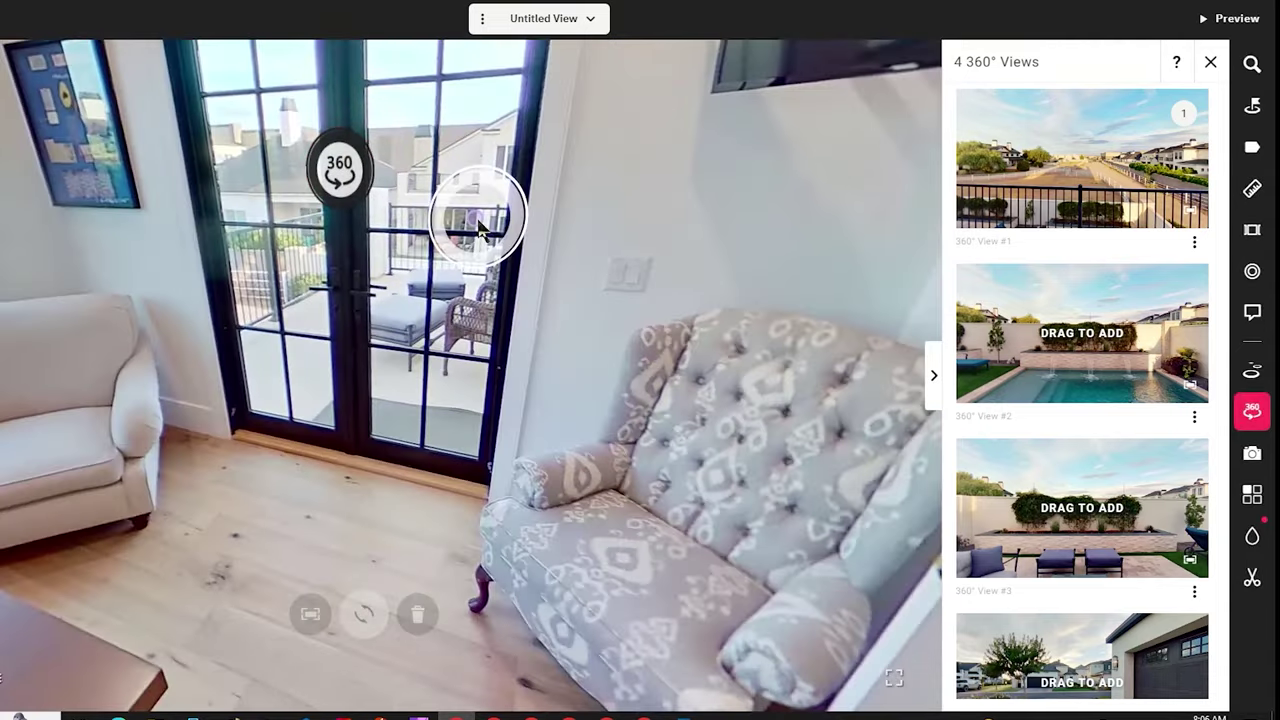
# Enter 360° View #1 from the office and look around the balcony, from the side railing to the open office doors.
pyautogui.moveTo(561, 236); pyautogui.dragTo(439, 349)
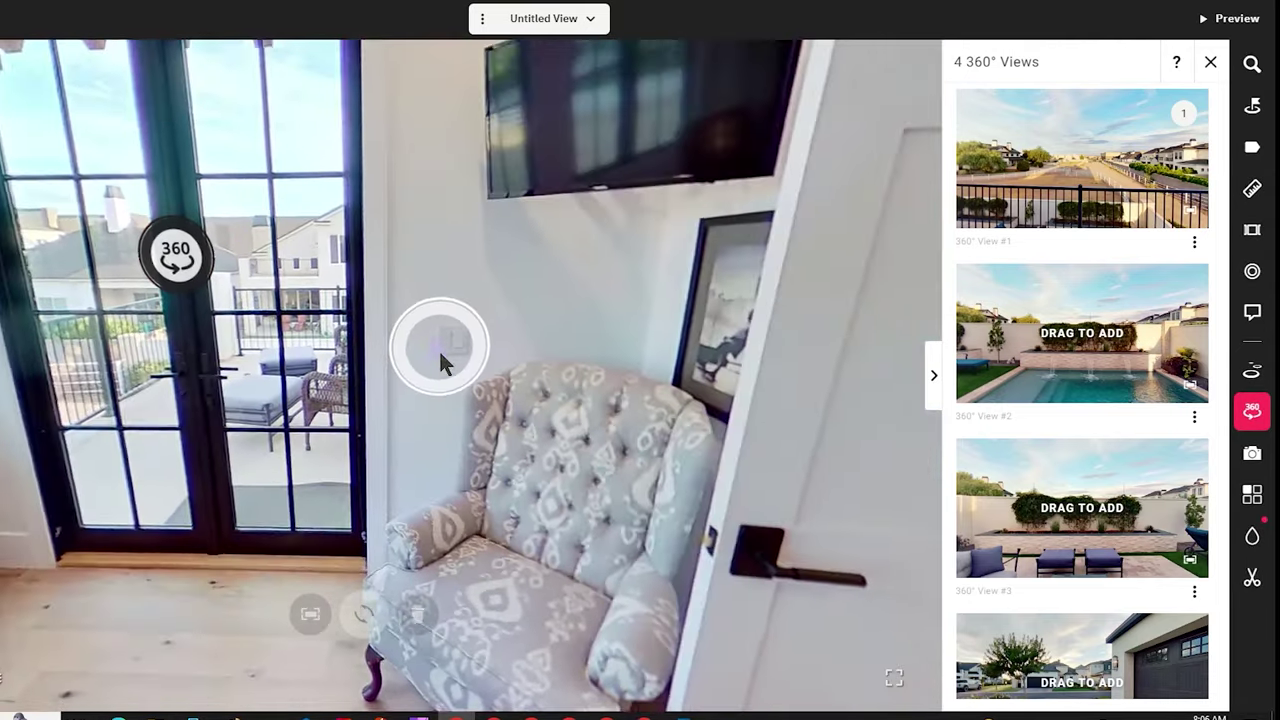
pyautogui.click(190, 277)
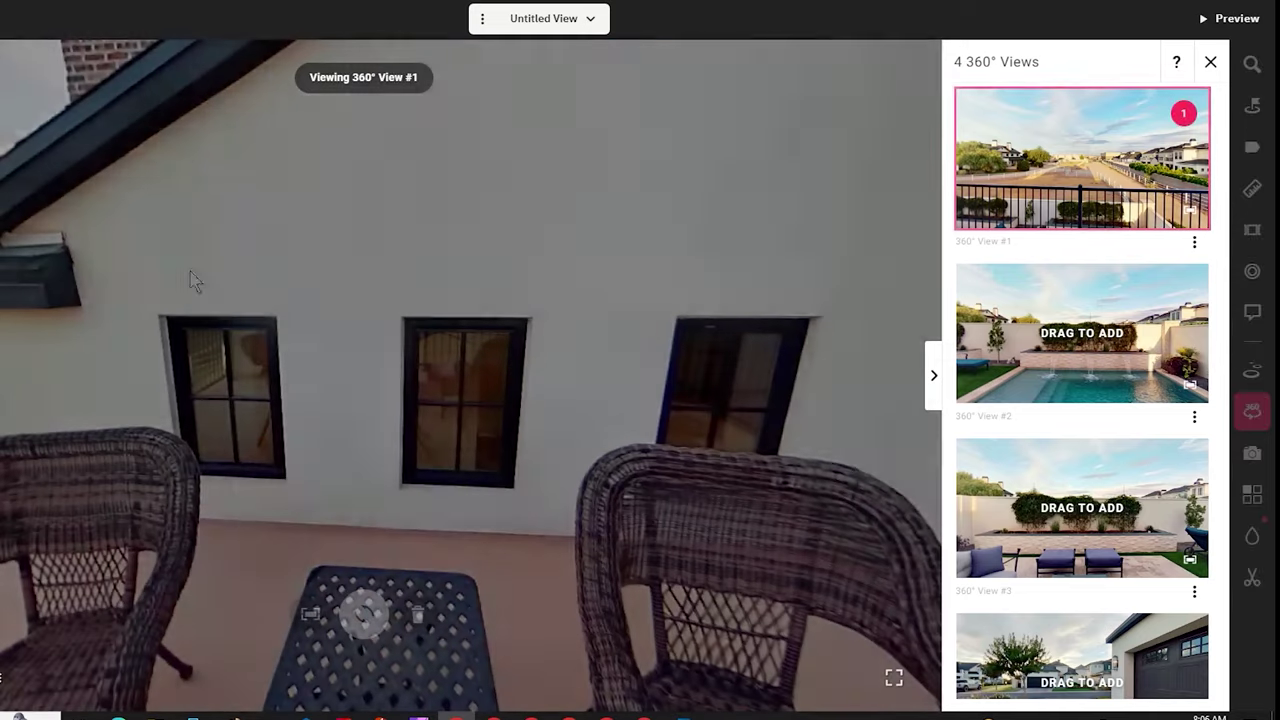
pyautogui.moveTo(264, 281); pyautogui.dragTo(389, 300)
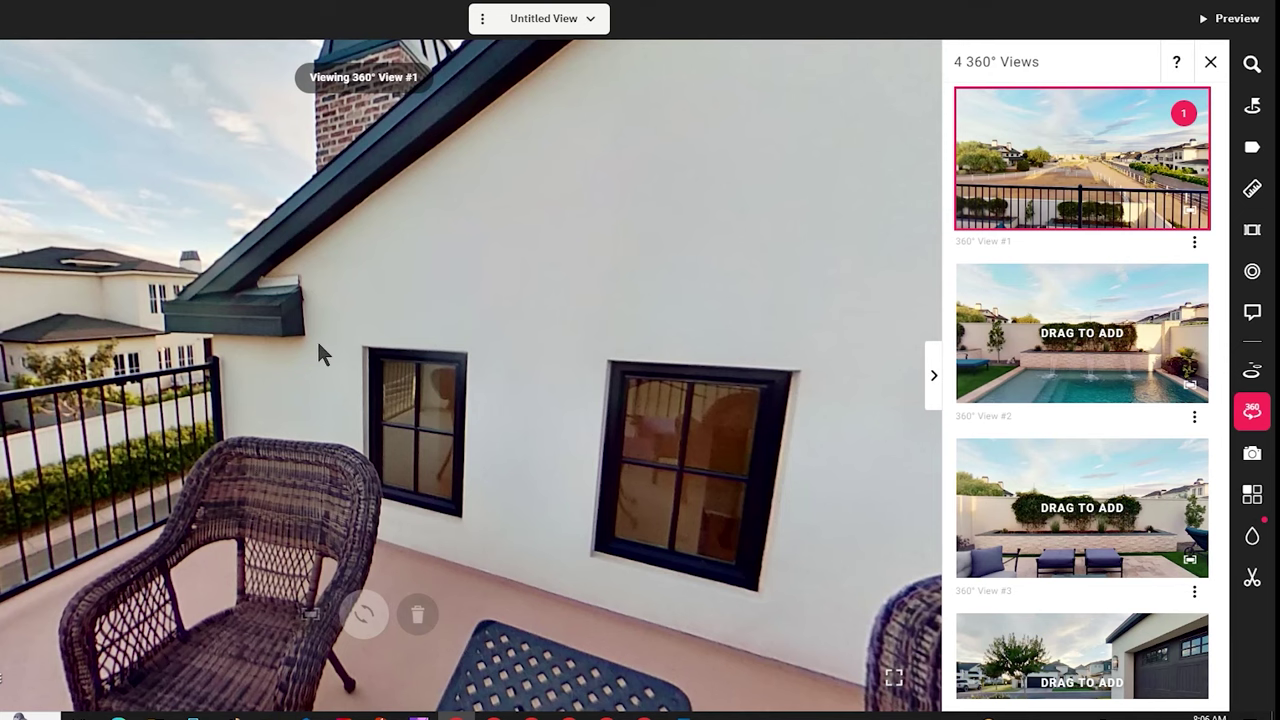
pyautogui.moveTo(305, 350); pyautogui.dragTo(663, 369)
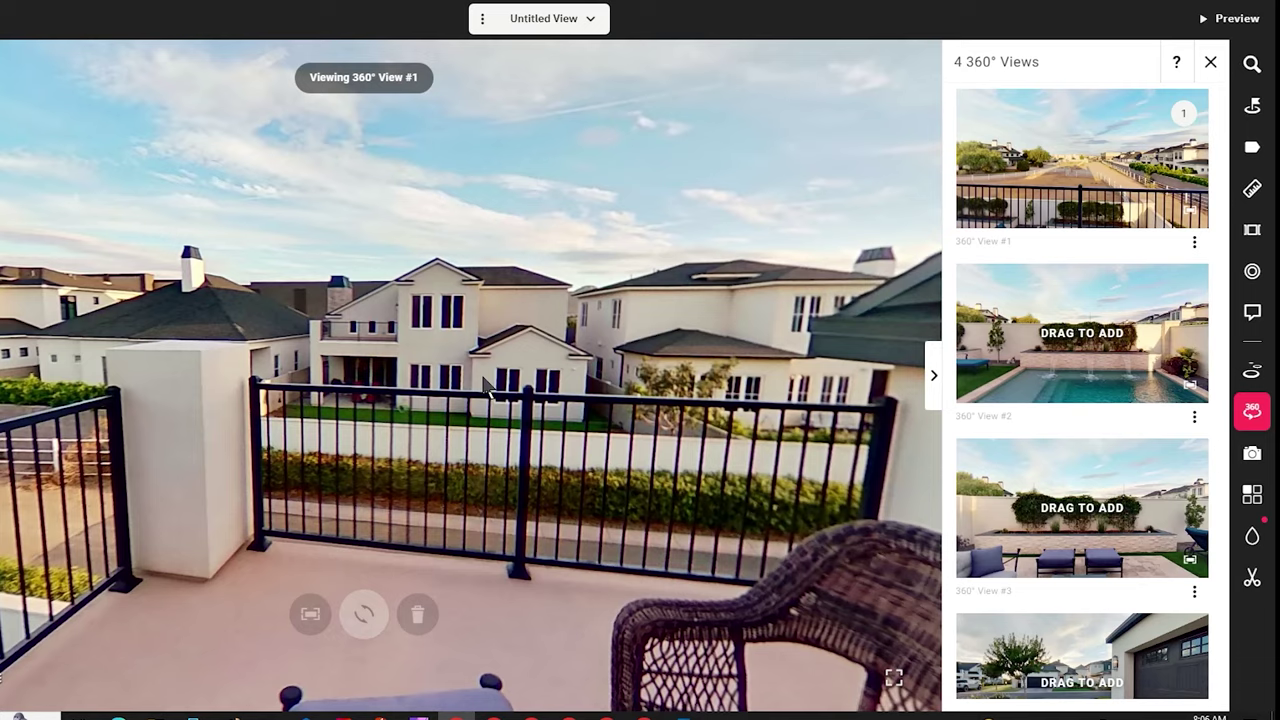
pyautogui.moveTo(697, 390); pyautogui.dragTo(363, 372)
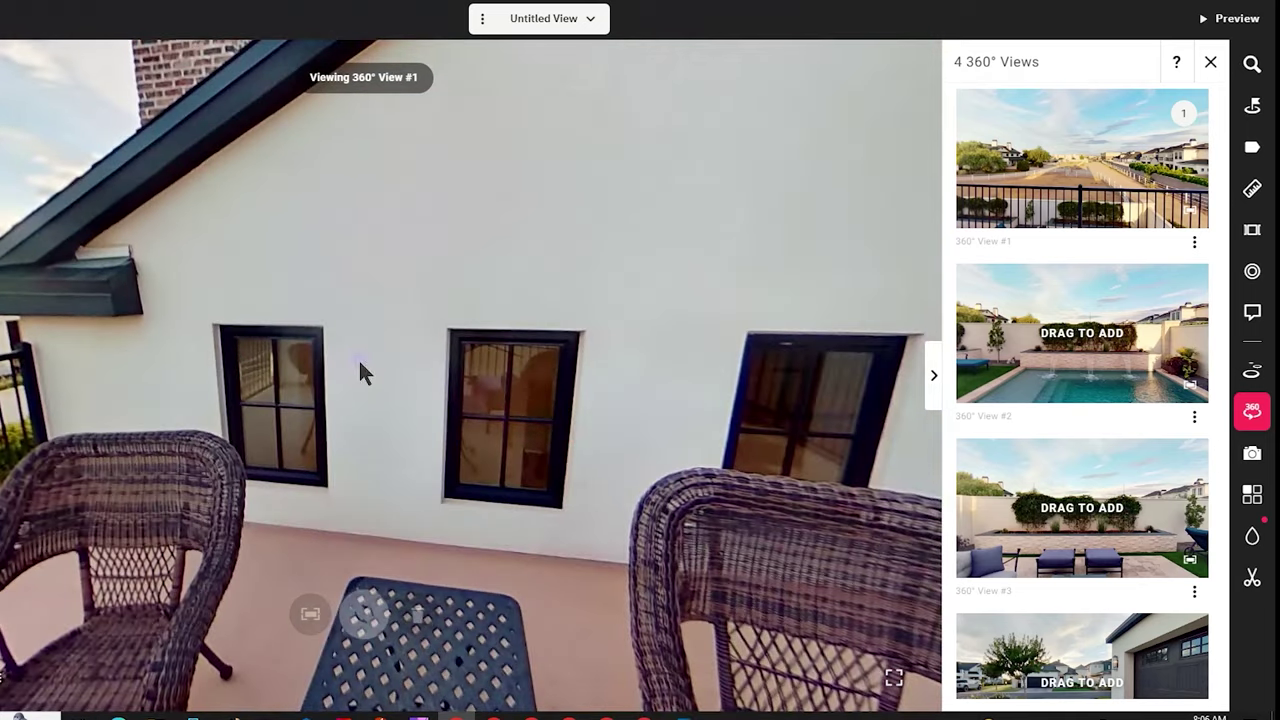
pyautogui.moveTo(221, 337); pyautogui.dragTo(685, 336)
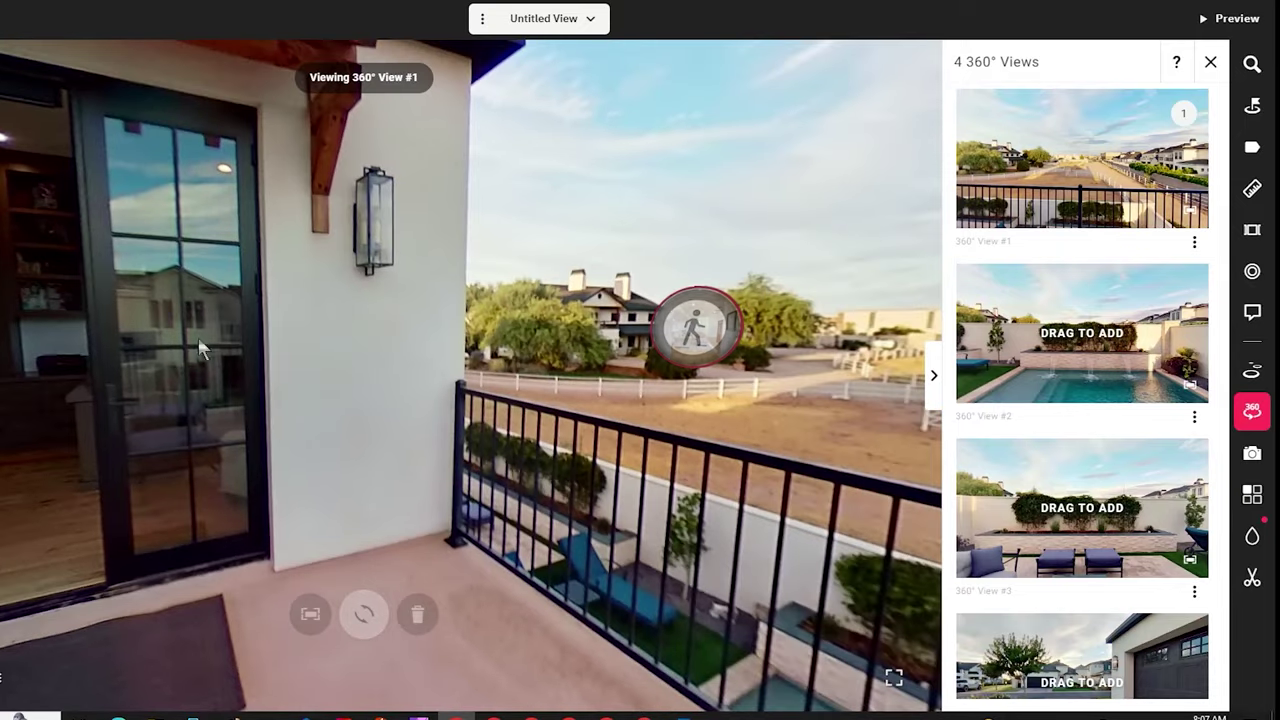
pyautogui.moveTo(328, 440); pyautogui.dragTo(453, 362)
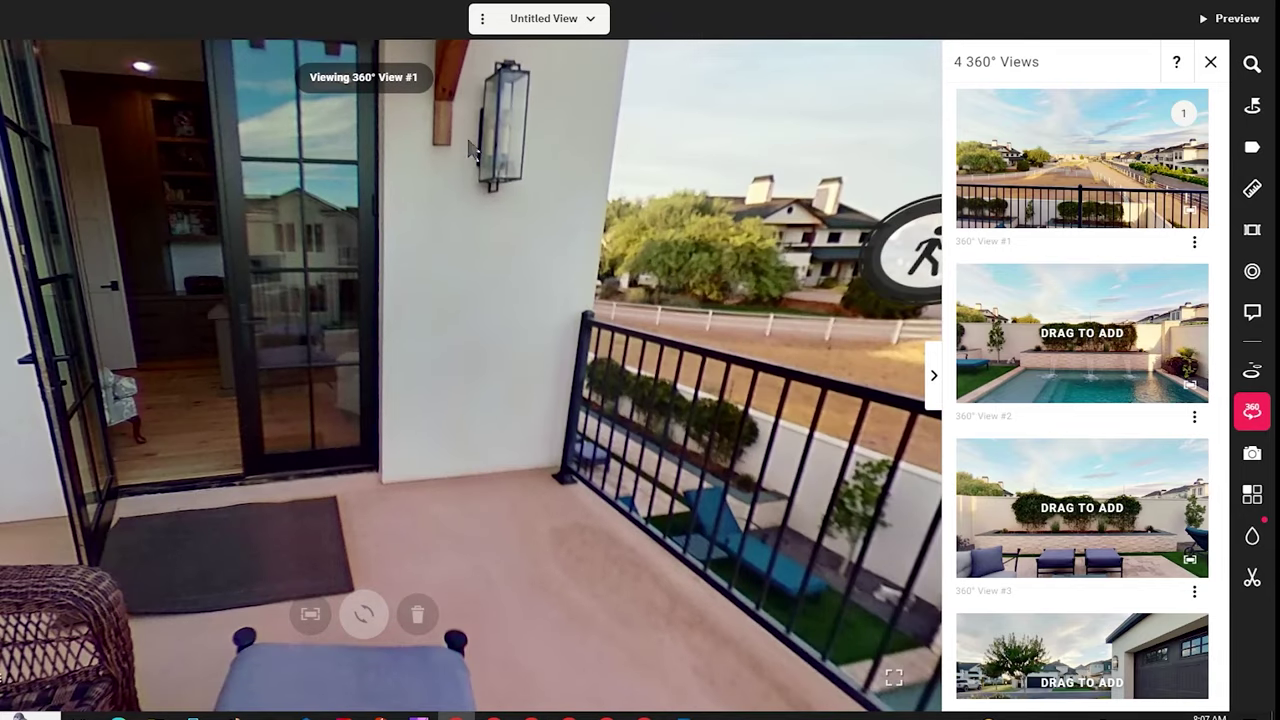
# Adjust the rotation of 360° View #1 on the Floor 2 plan and check its walk-in marker from the balcony.
pyautogui.click(1088, 178)
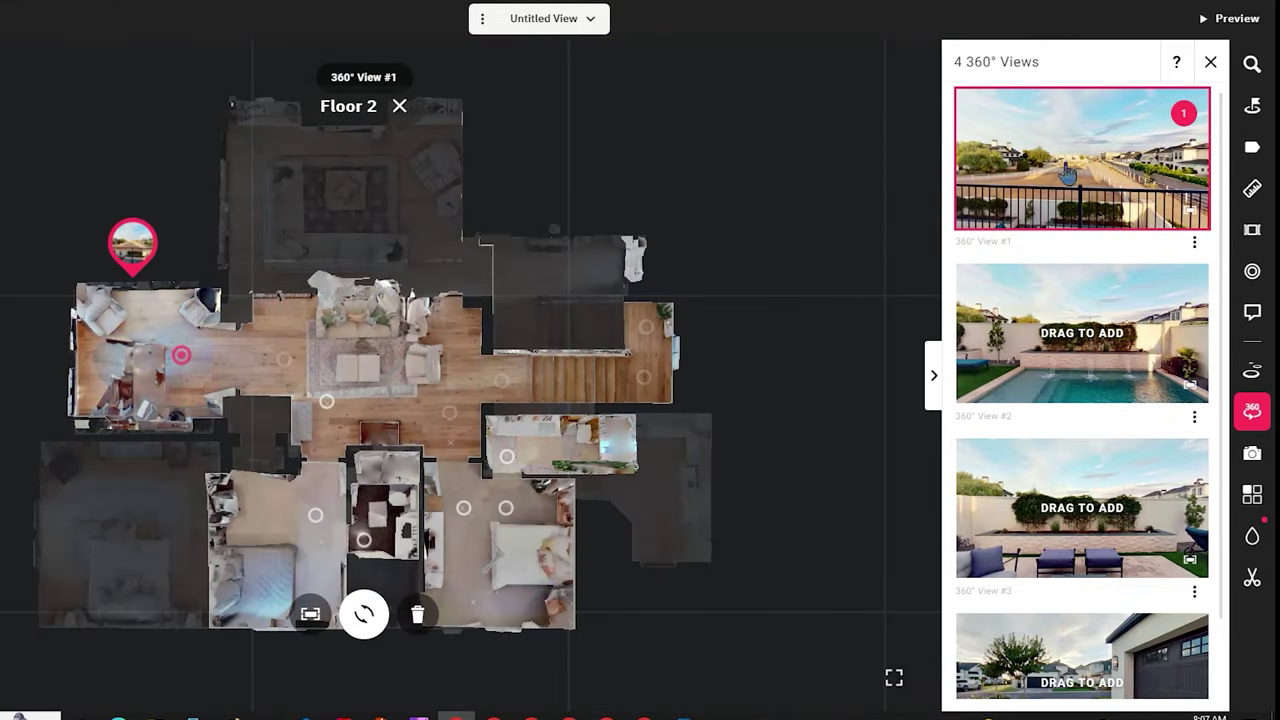
pyautogui.click(128, 250)
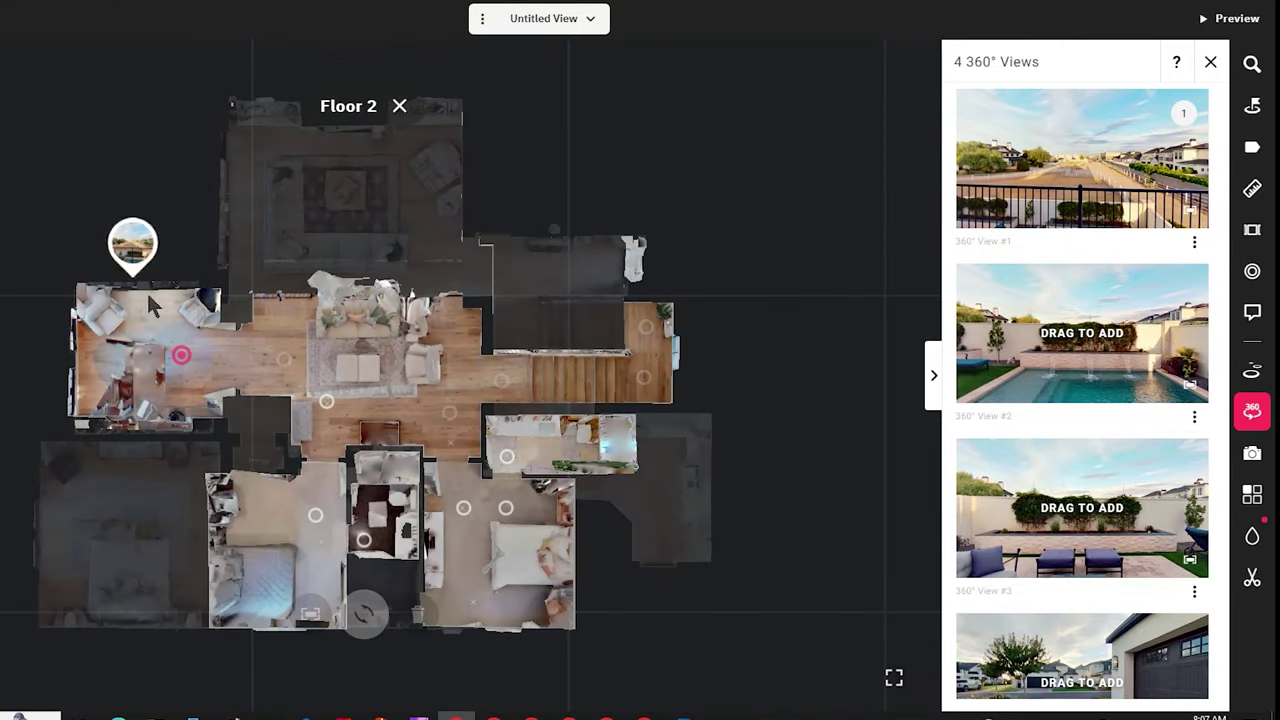
pyautogui.click(137, 258)
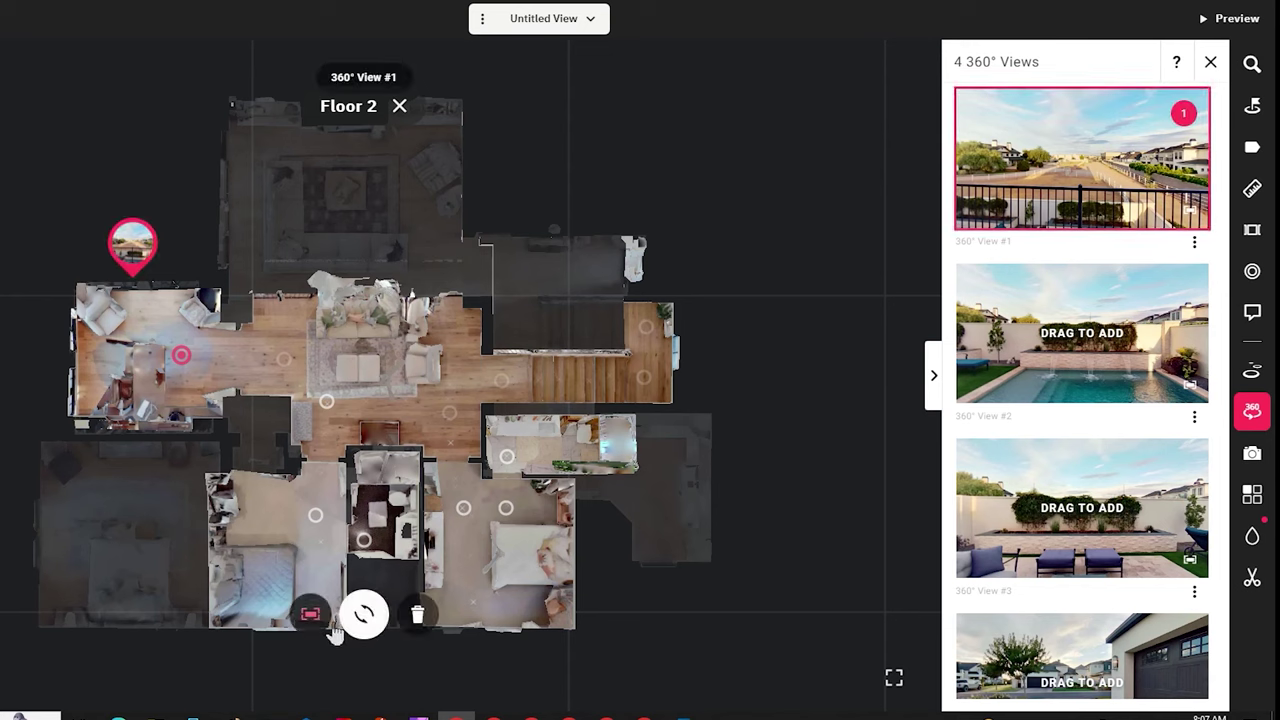
pyautogui.click(366, 609)
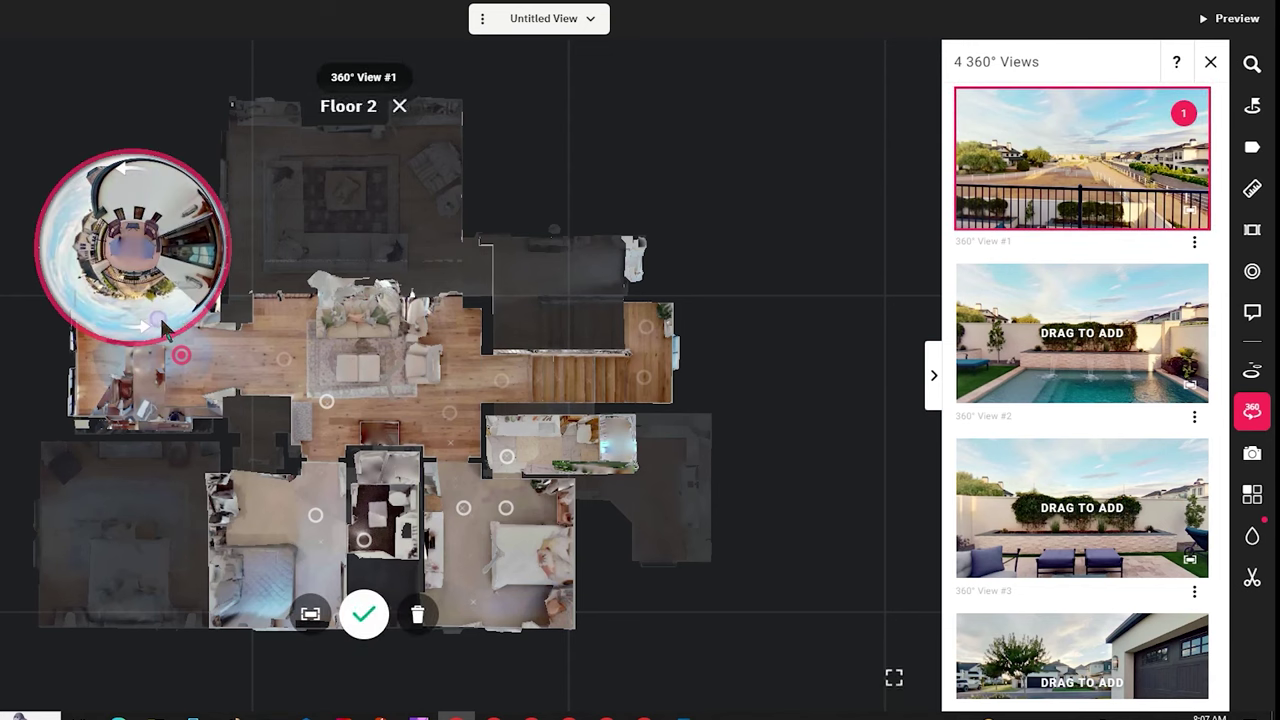
pyautogui.moveTo(163, 328); pyautogui.dragTo(189, 287)
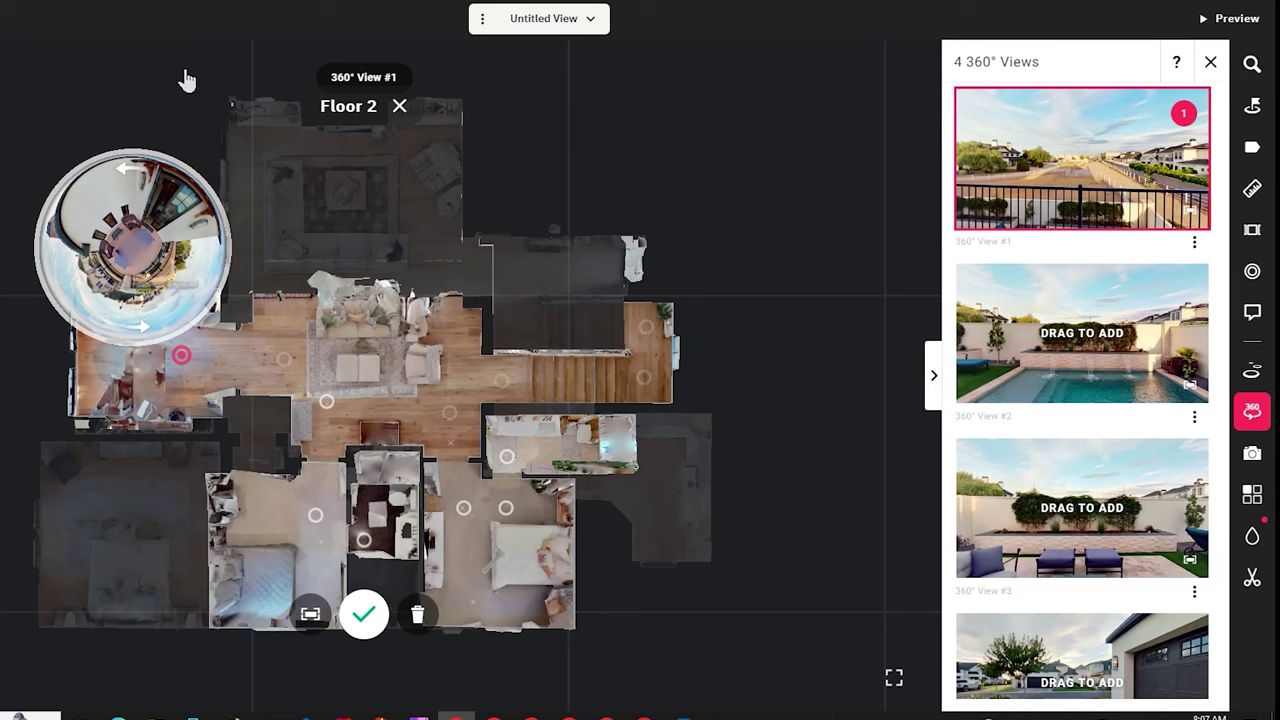
pyautogui.click(153, 106)
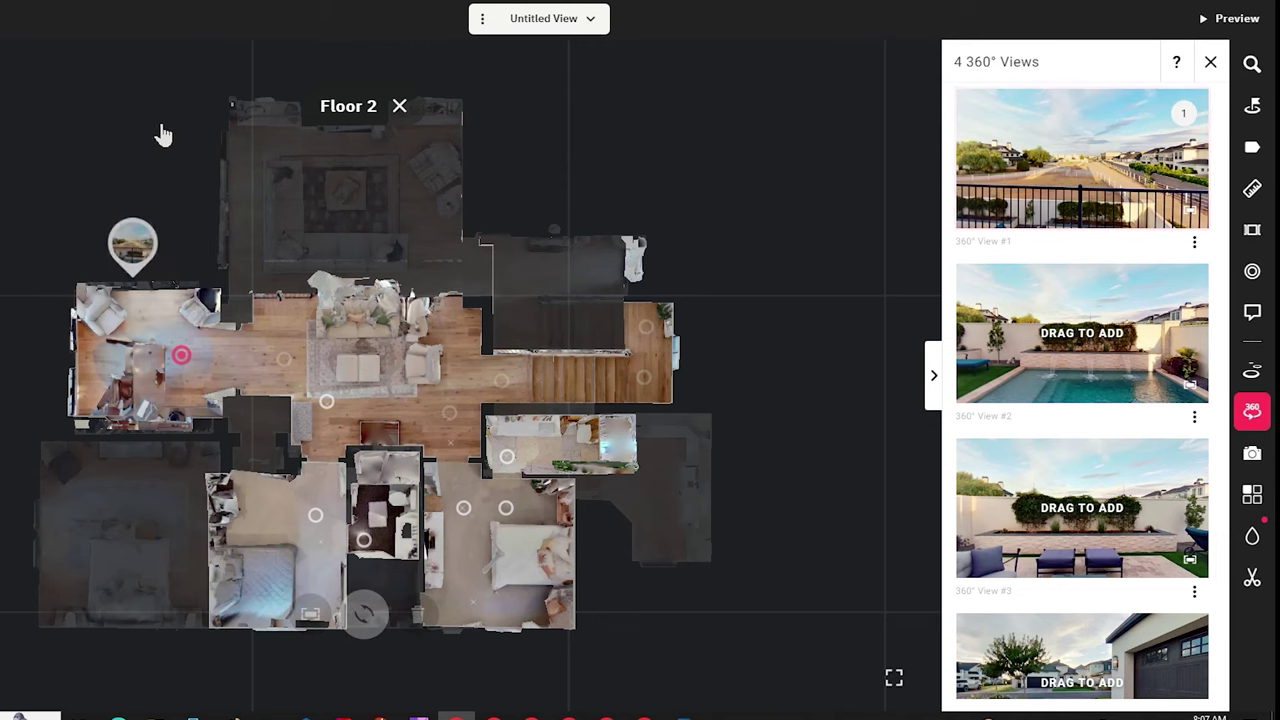
pyautogui.click(180, 343)
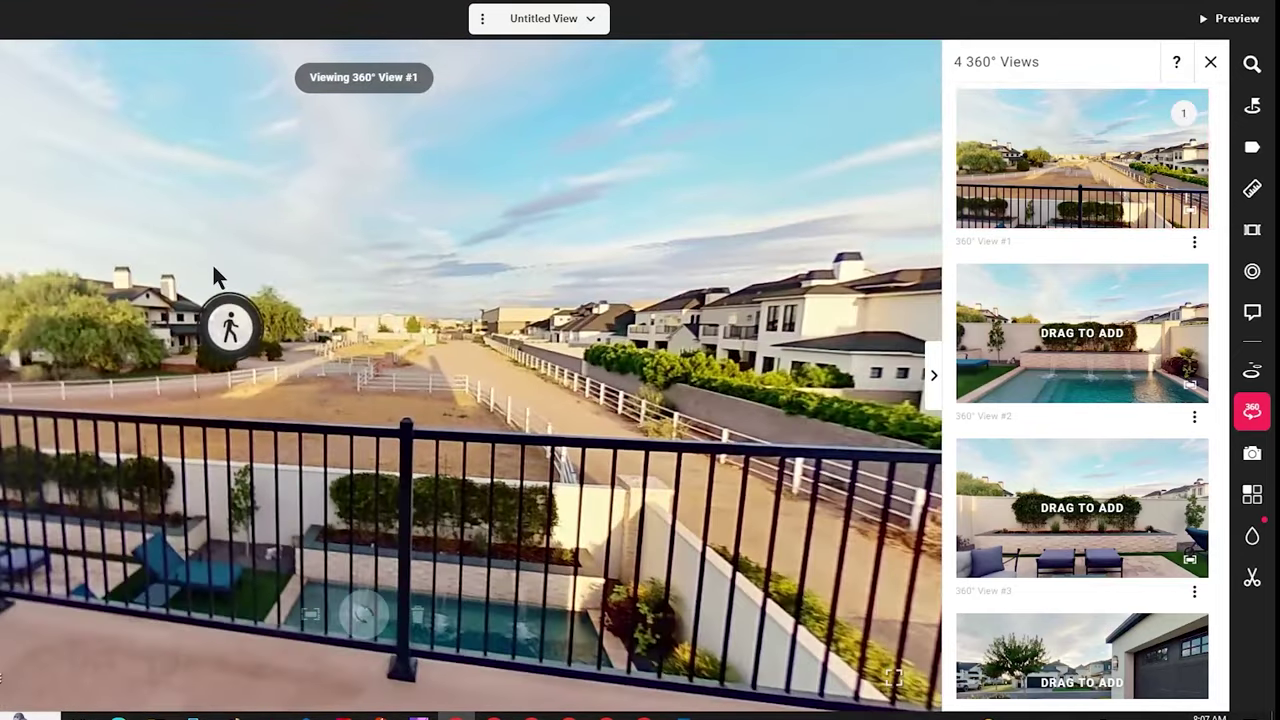
pyautogui.click(365, 610)
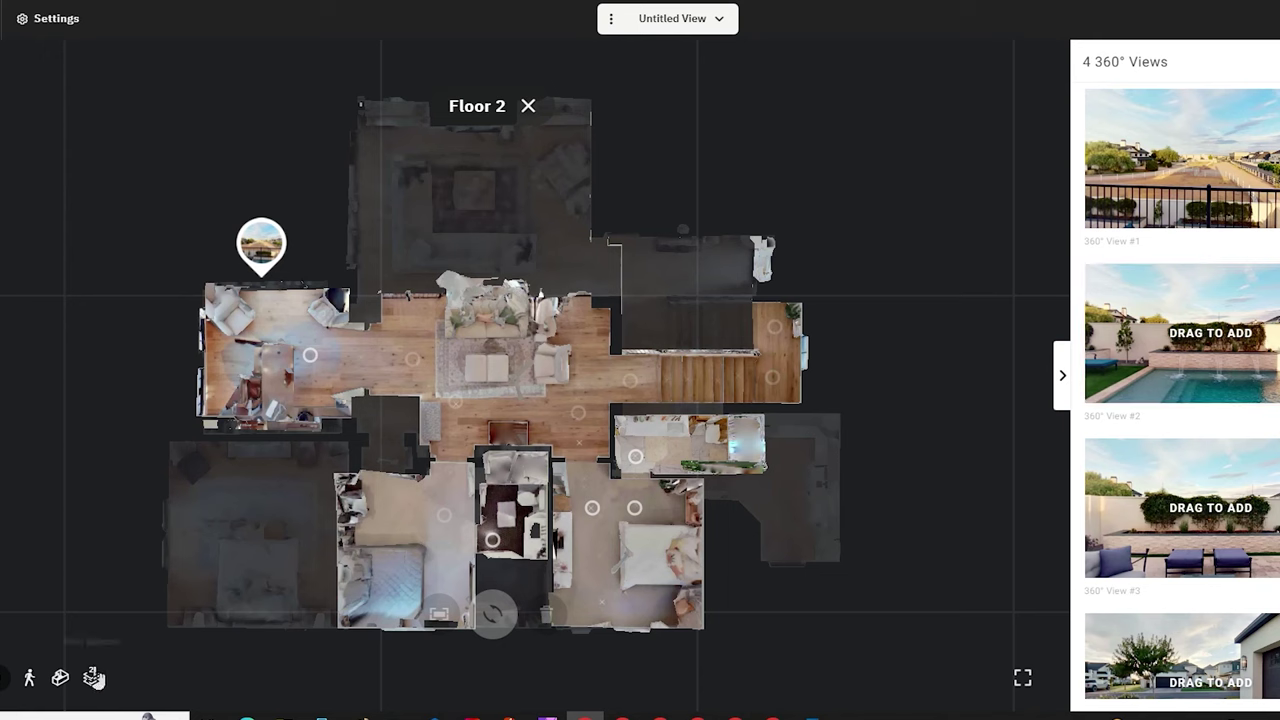
# Place 360° View #2 on the Floor 1 plan, outside the living room's patio wall, so it links to the nearby living room scan.
pyautogui.click(90, 641)
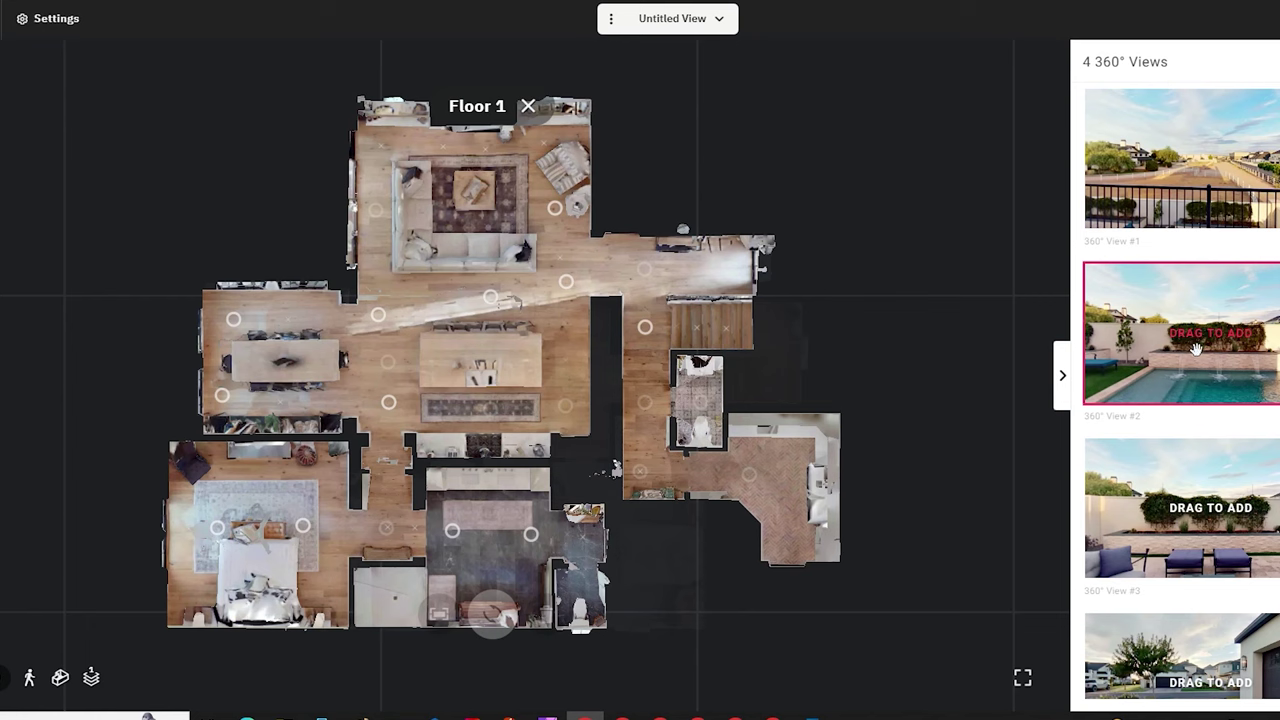
pyautogui.moveTo(1208, 375)
pyautogui.mouseDown()
pyautogui.moveTo(1016, 300)
pyautogui.moveTo(345, 222)
pyautogui.moveTo(240, 197)
pyautogui.moveTo(200, 204)
pyautogui.moveTo(183, 175)
pyautogui.moveTo(205, 170)
pyautogui.mouseUp()
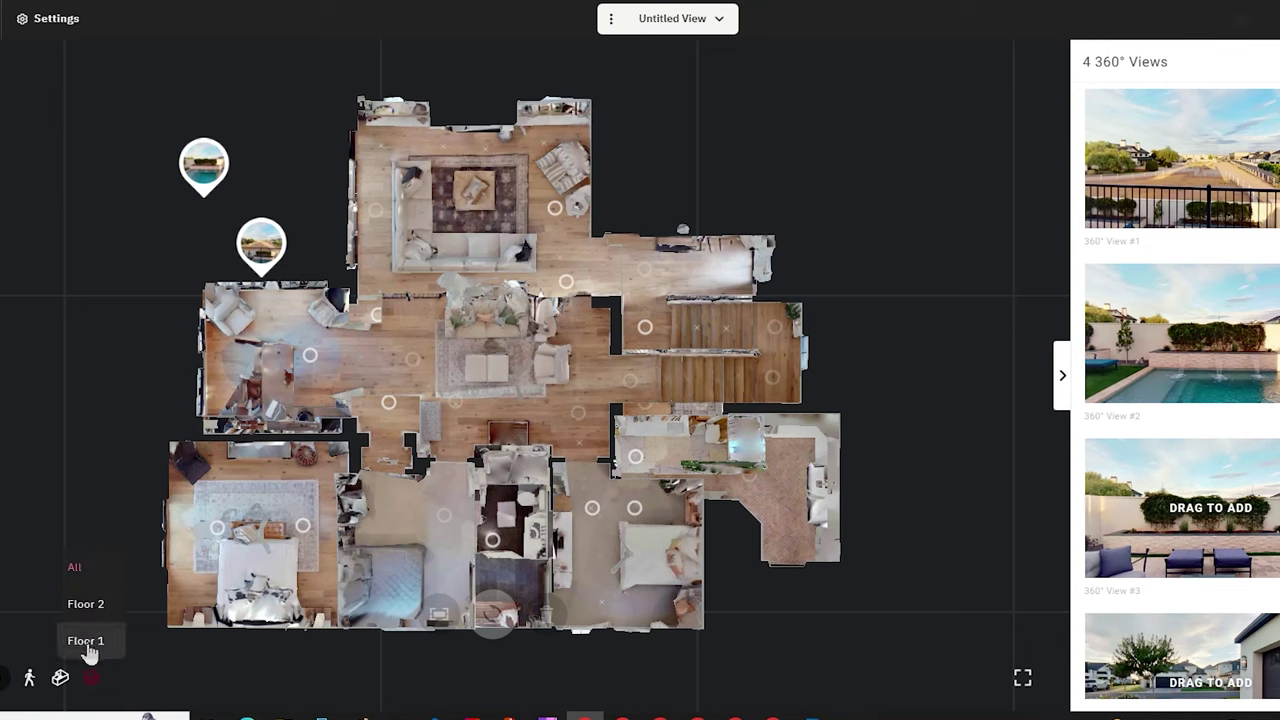
pyautogui.click(86, 640)
pyautogui.click(205, 170)
pyautogui.moveTo(207, 182)
pyautogui.mouseDown()
pyautogui.moveTo(230, 172)
pyautogui.moveTo(265, 203)
pyautogui.mouseUp()
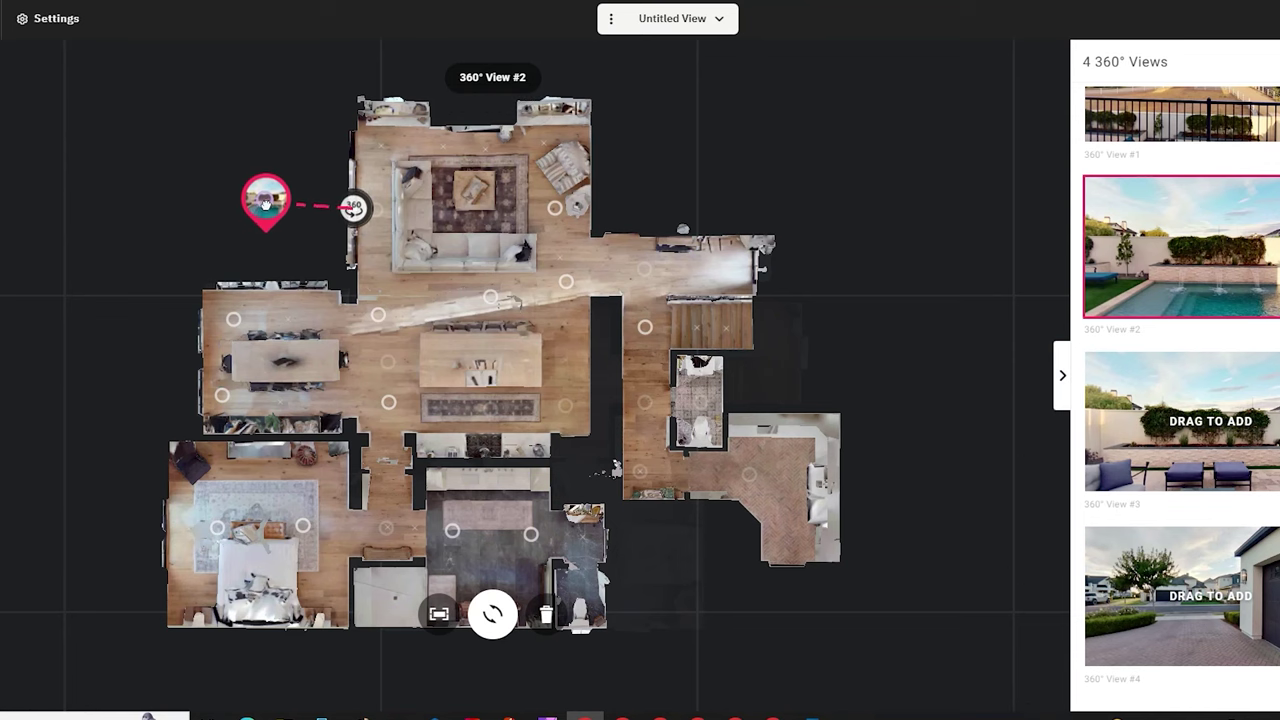
# Check 360° View #2 by looking around the covered patio, and return to the Floor 1 plan.
pyautogui.click(490, 297)
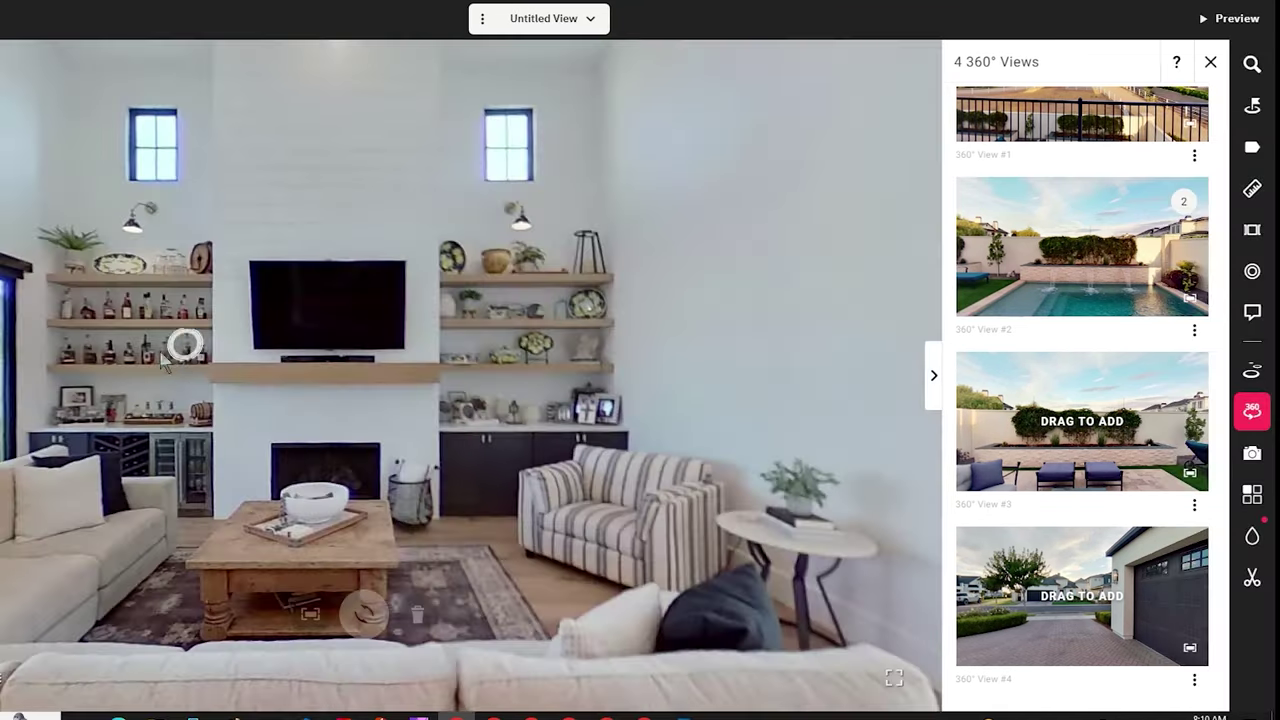
pyautogui.moveTo(186, 346); pyautogui.dragTo(291, 345)
pyautogui.click(285, 350)
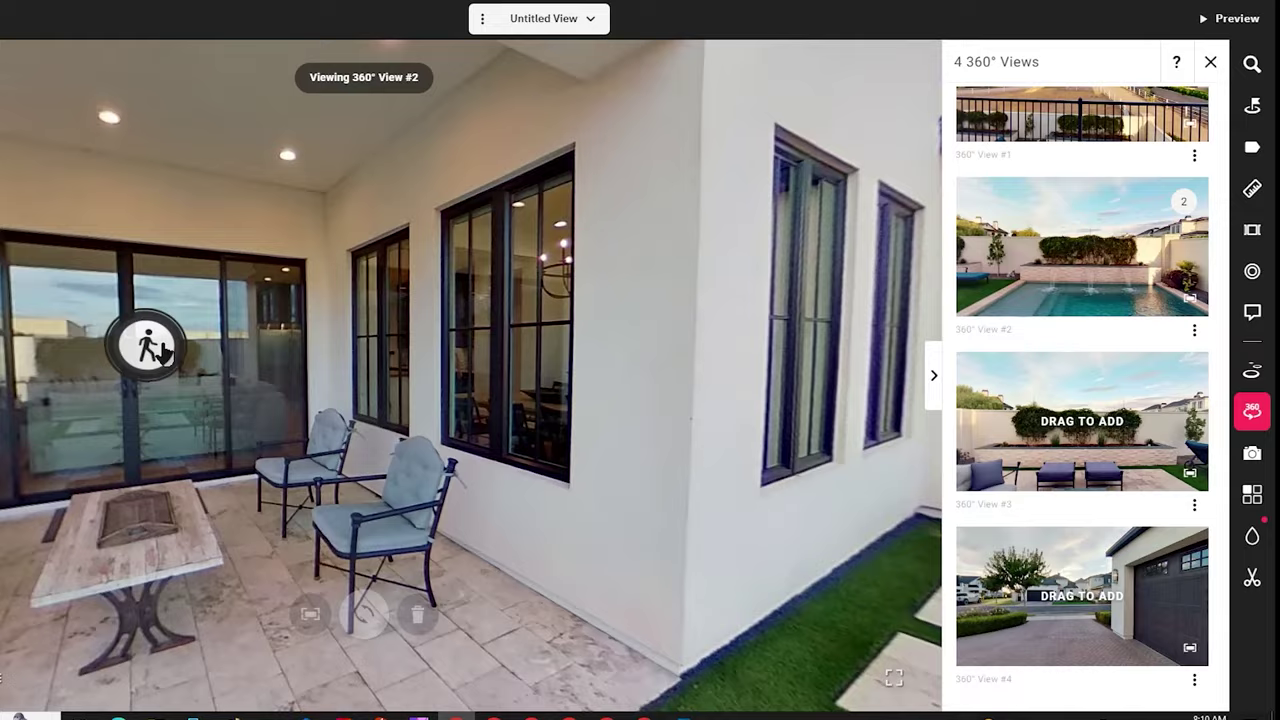
pyautogui.click(163, 350)
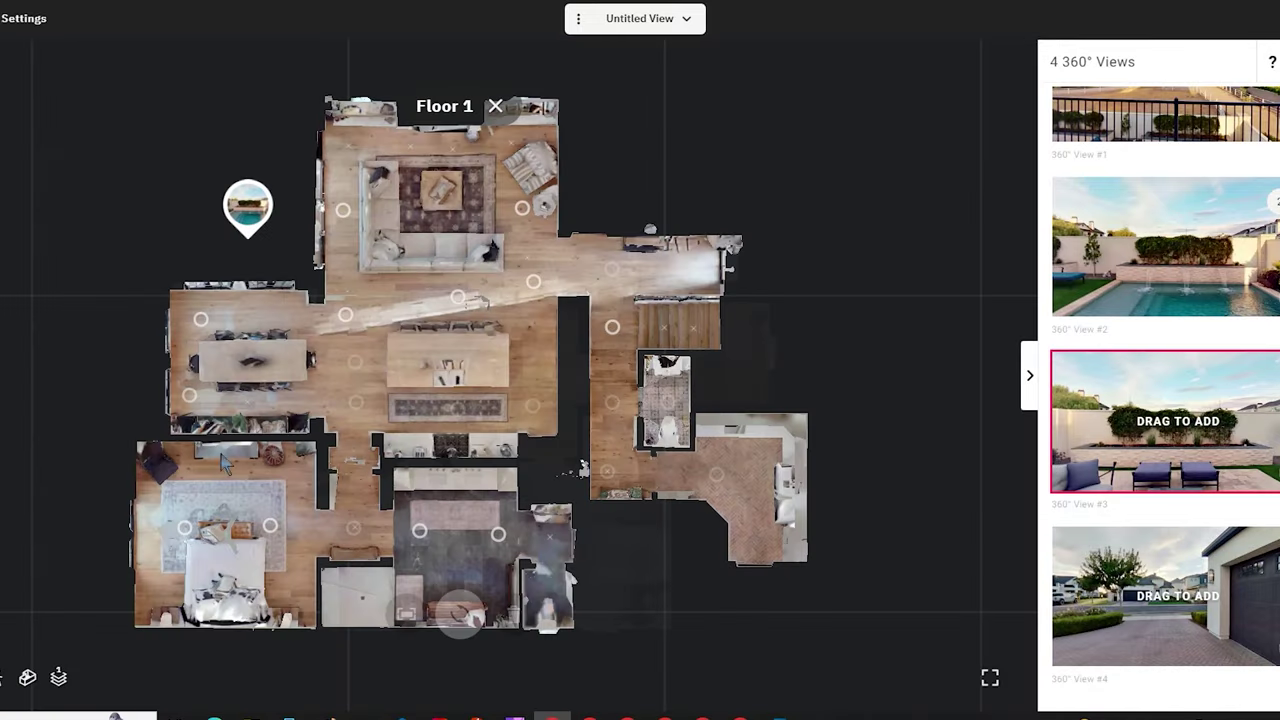
# Place 360° View #3 and 360° View #4 outside the house on the Floor 1 plan, and check View #4 by the garage.
pyautogui.moveTo(1106, 373); pyautogui.dragTo(12, 605)
pyautogui.moveTo(112, 548); pyautogui.dragTo(92, 540)
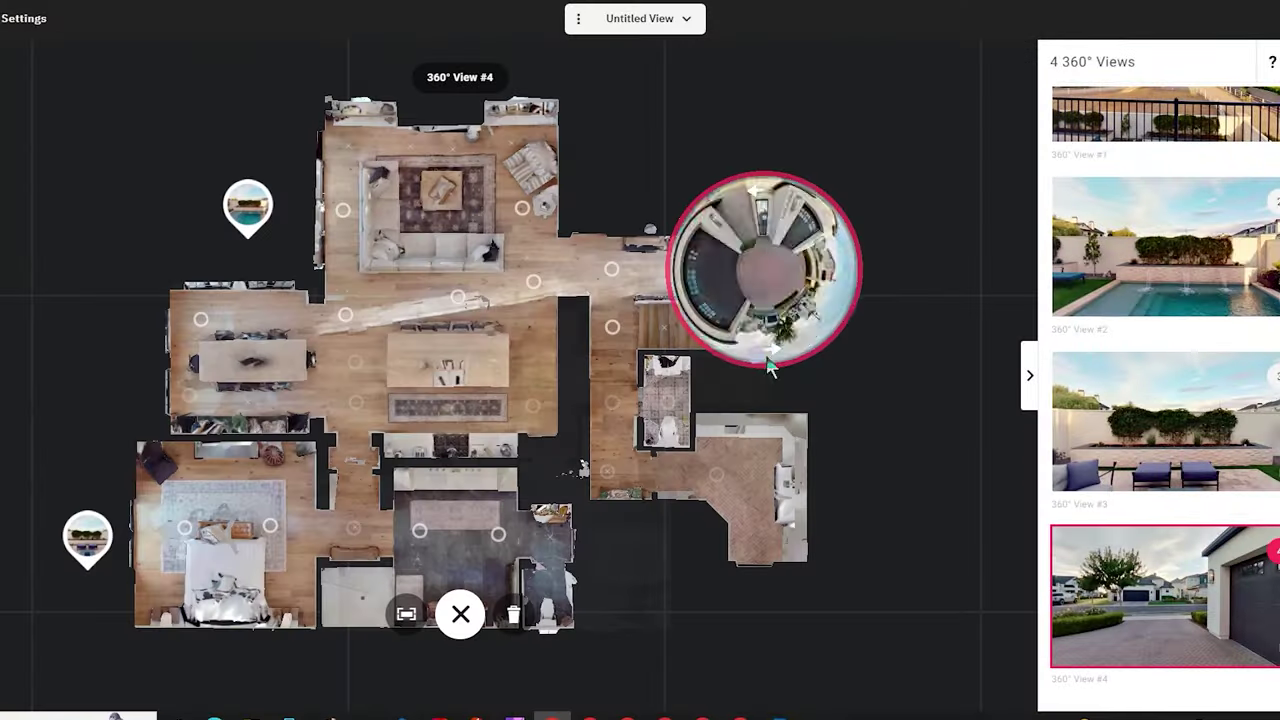
pyautogui.moveTo(767, 358)
pyautogui.mouseDown()
pyautogui.moveTo(860, 262)
pyautogui.moveTo(784, 358)
pyautogui.mouseUp()
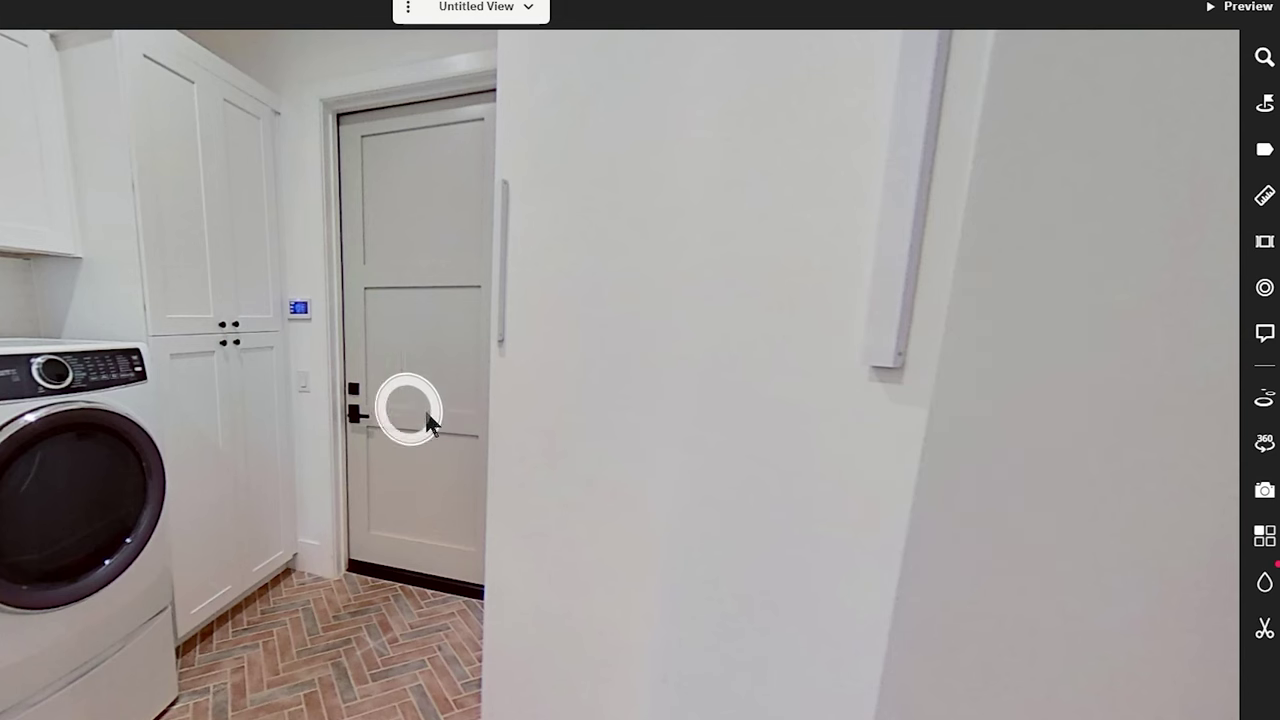
# Add a tag to the laundry room's garage door and title it "Garage".
pyautogui.moveTo(357, 320); pyautogui.dragTo(275, 312)
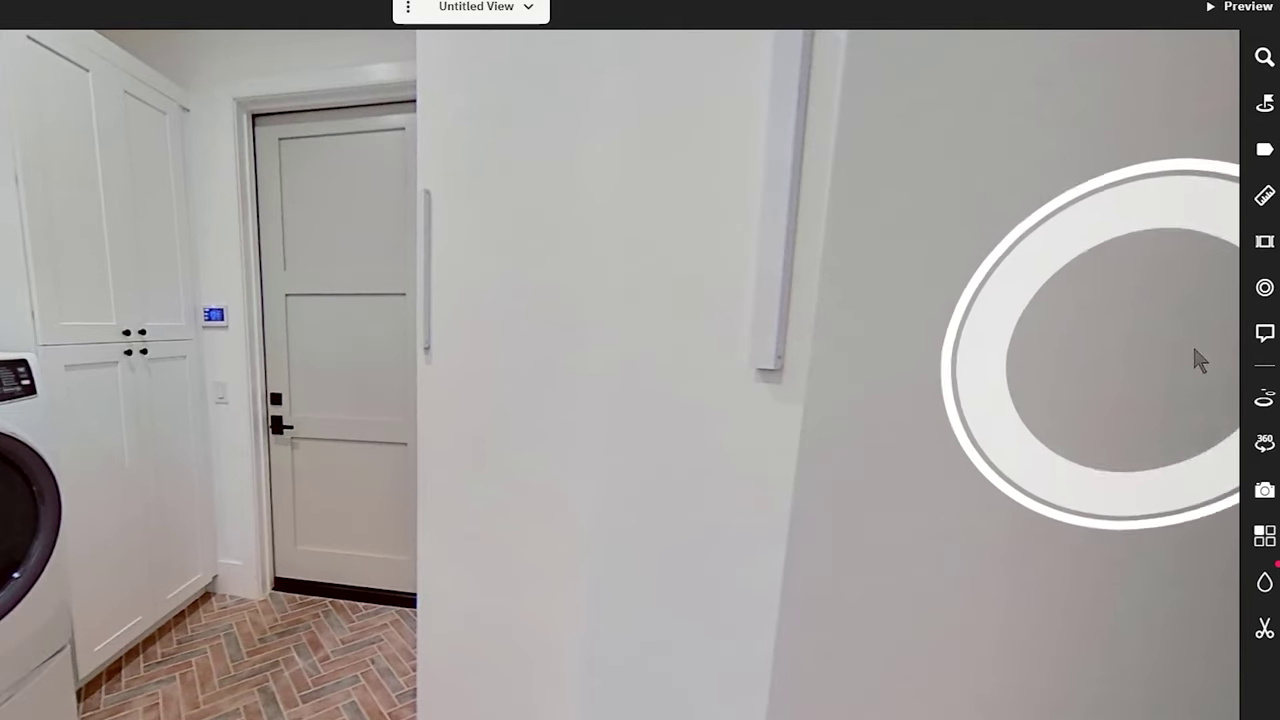
pyautogui.click(1265, 288)
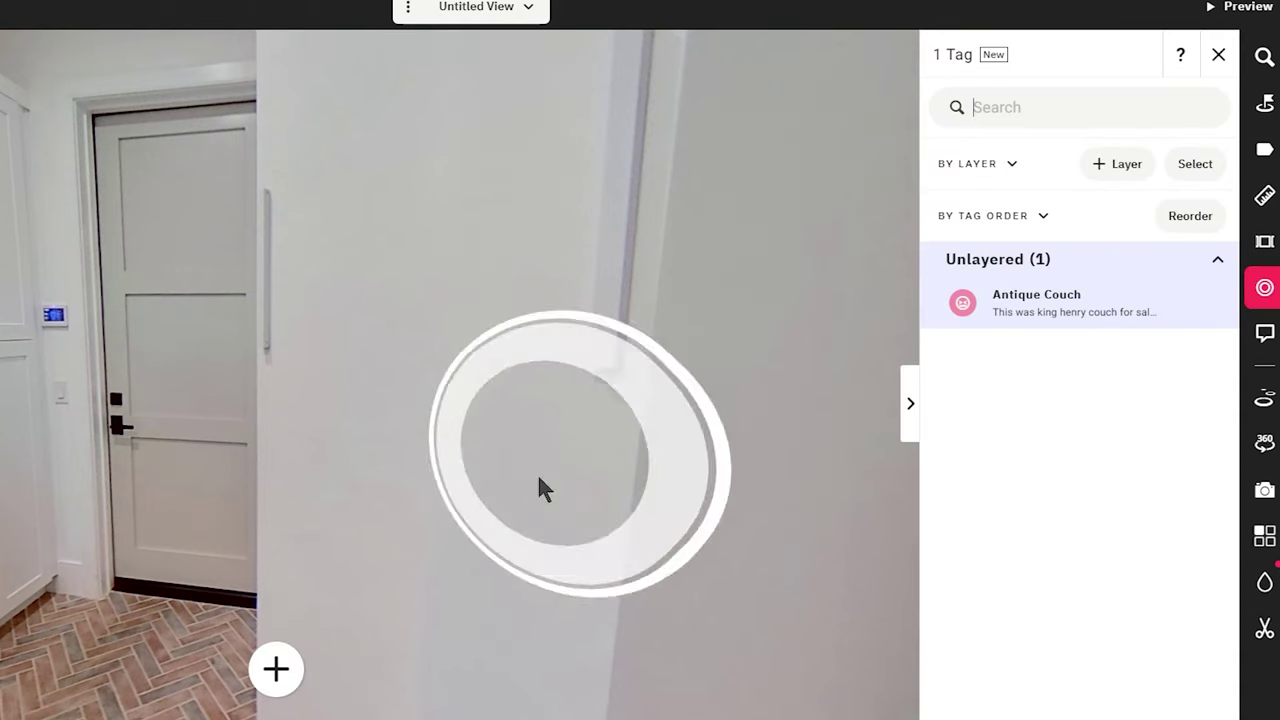
pyautogui.click(276, 669)
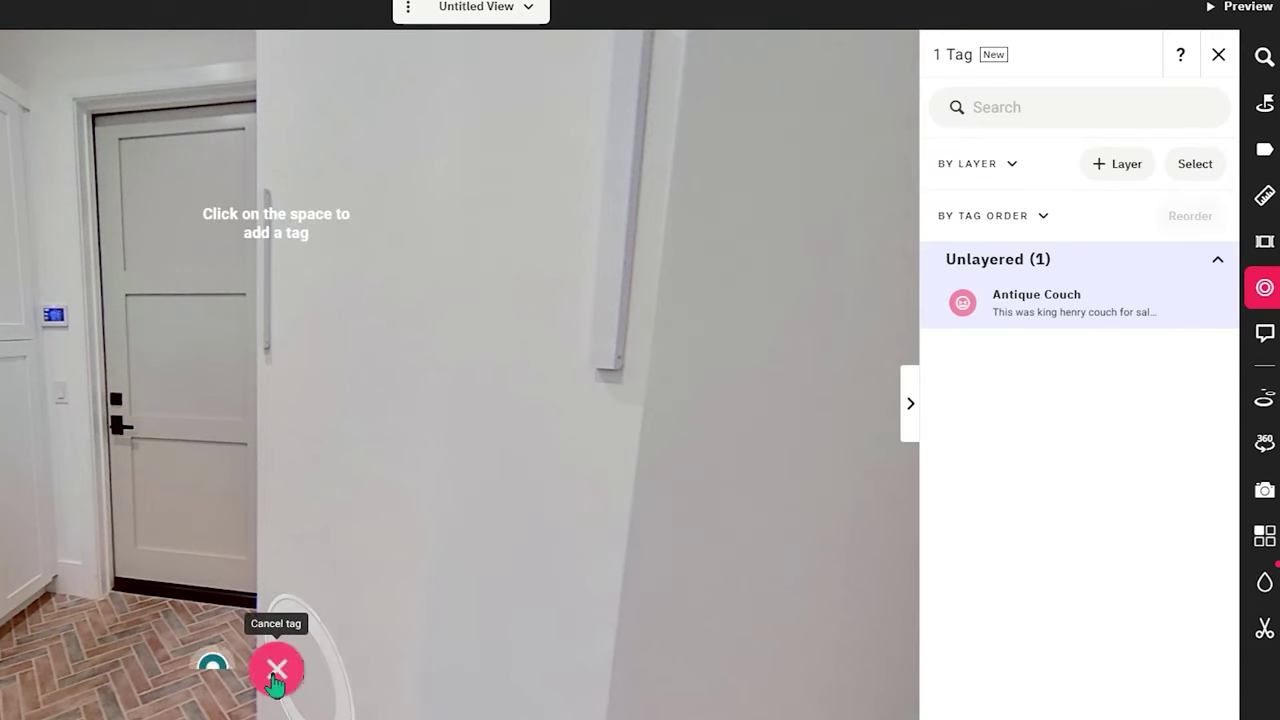
pyautogui.click(180, 332)
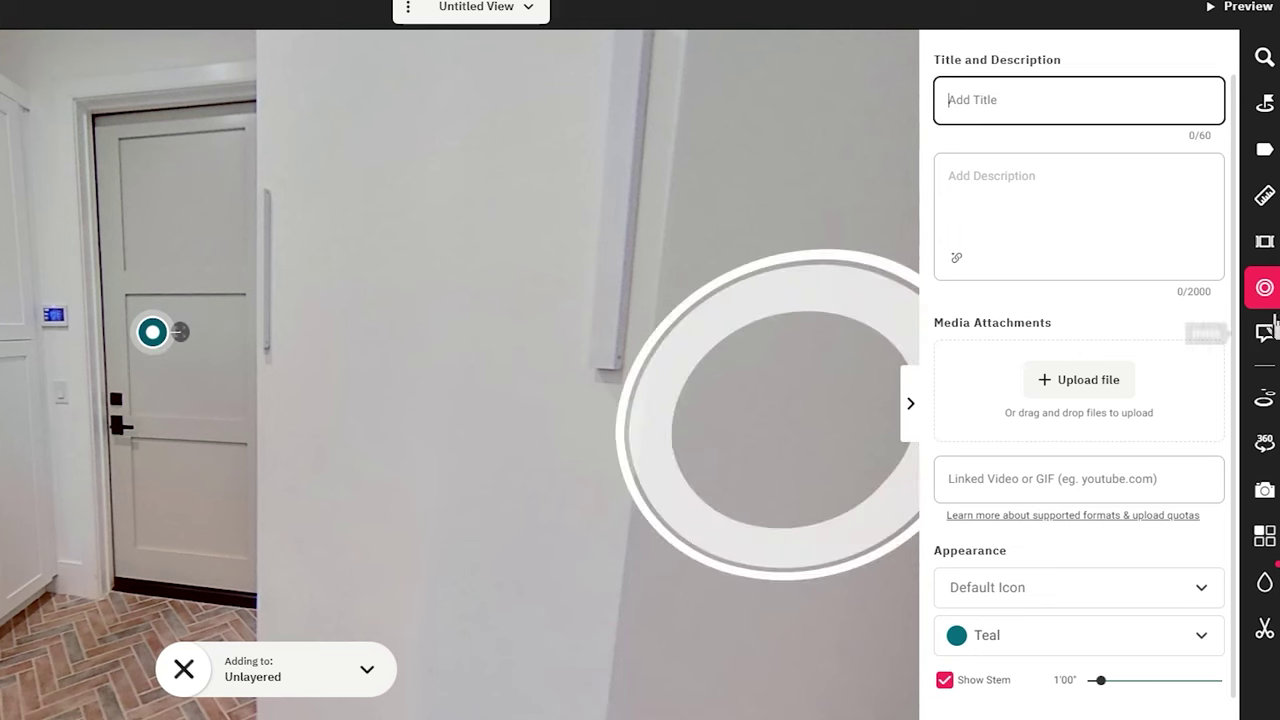
pyautogui.click(1056, 103)
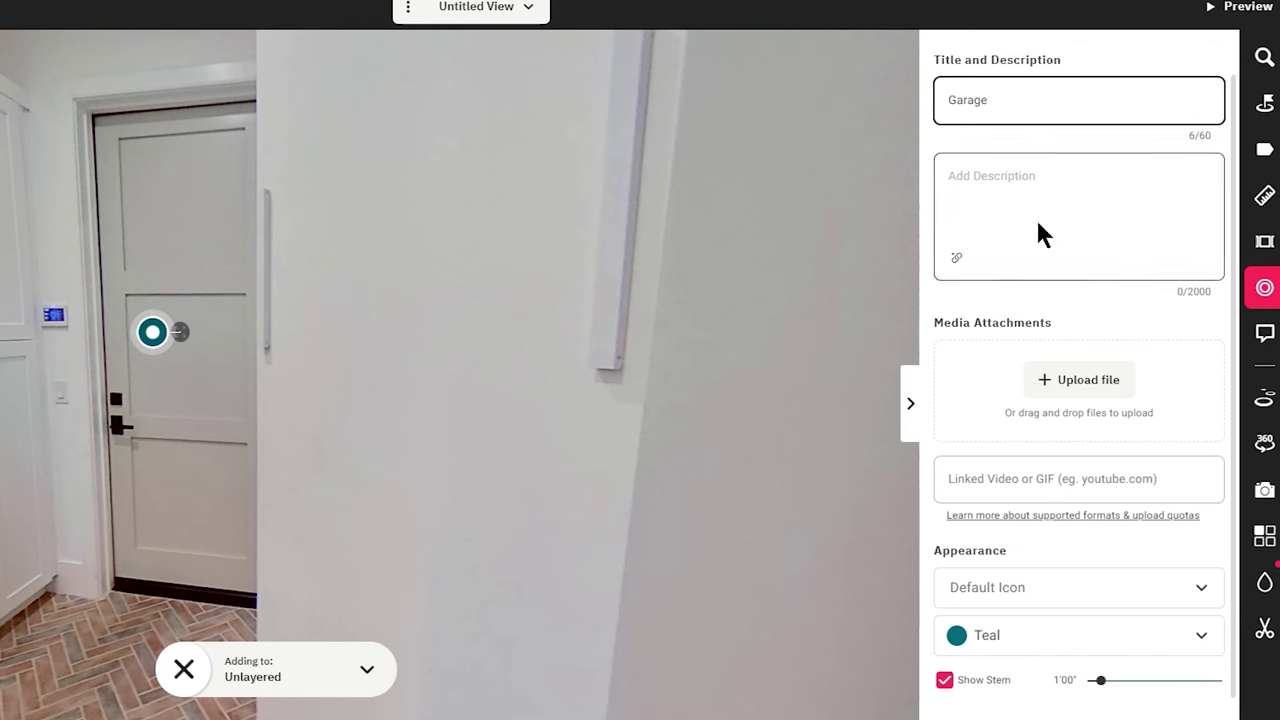
pyautogui.click(986, 176)
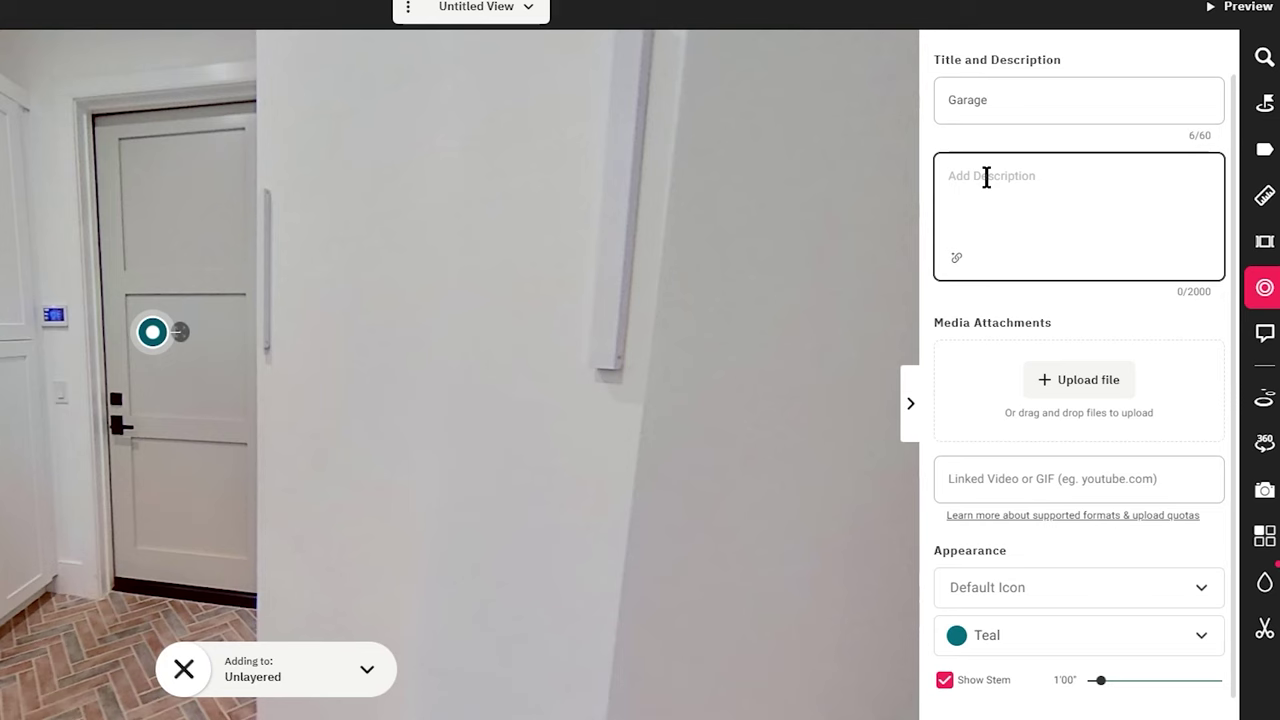
# Attach photos IMG_2317 and IMG_2323 to the Garage tag with an orange garage icon, and check both photos in its pop-up.
pyautogui.click(1085, 379)
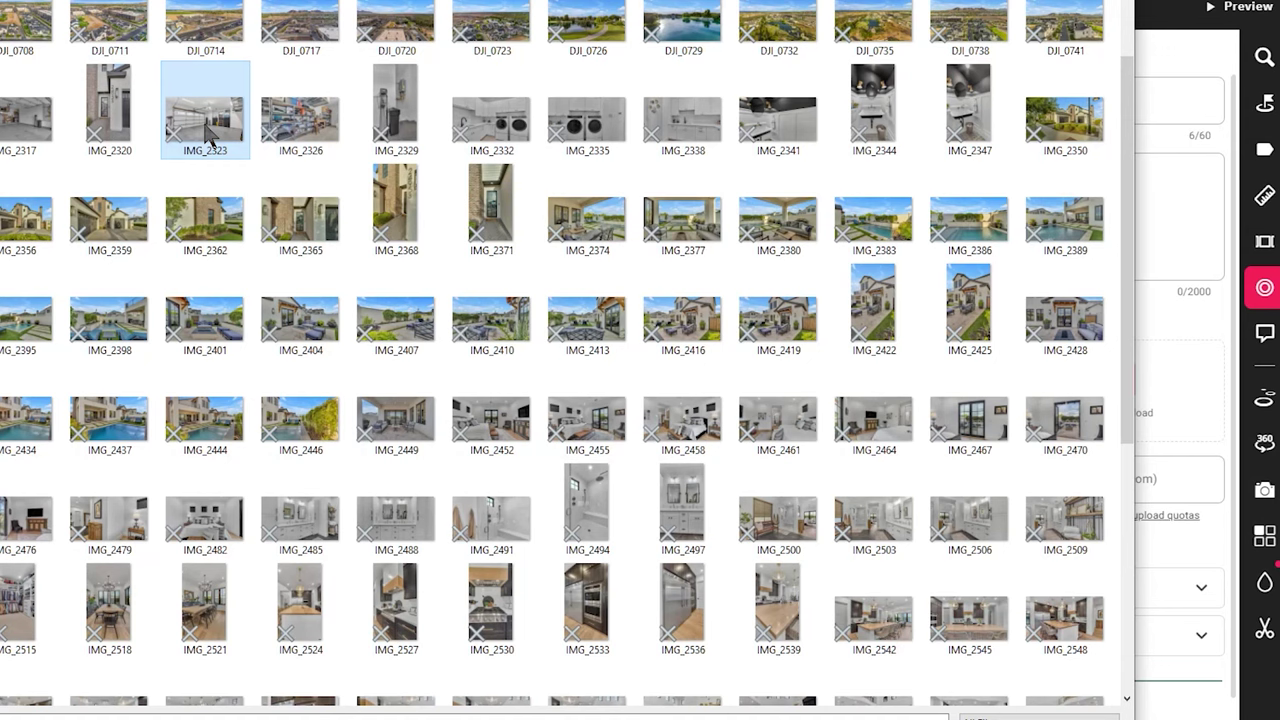
pyautogui.keyDown('ctrl'); pyautogui.click(50, 125); pyautogui.keyUp('ctrl')
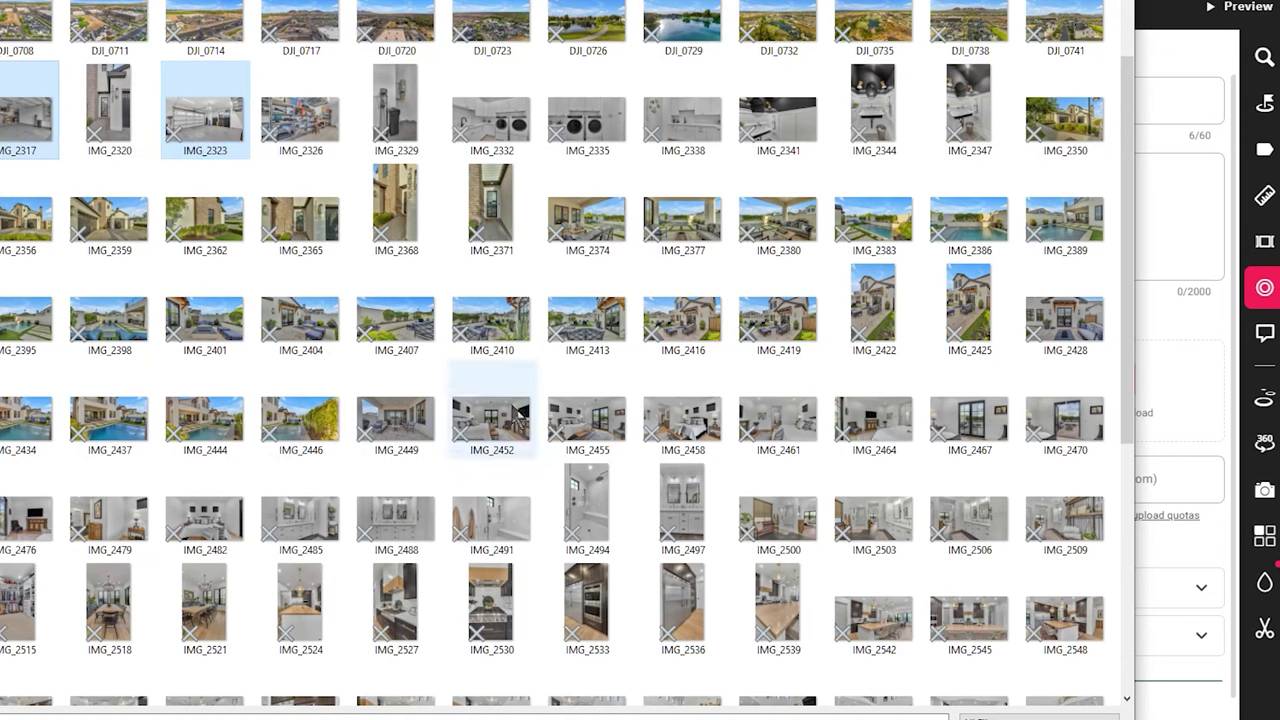
pyautogui.click(1000, 719)
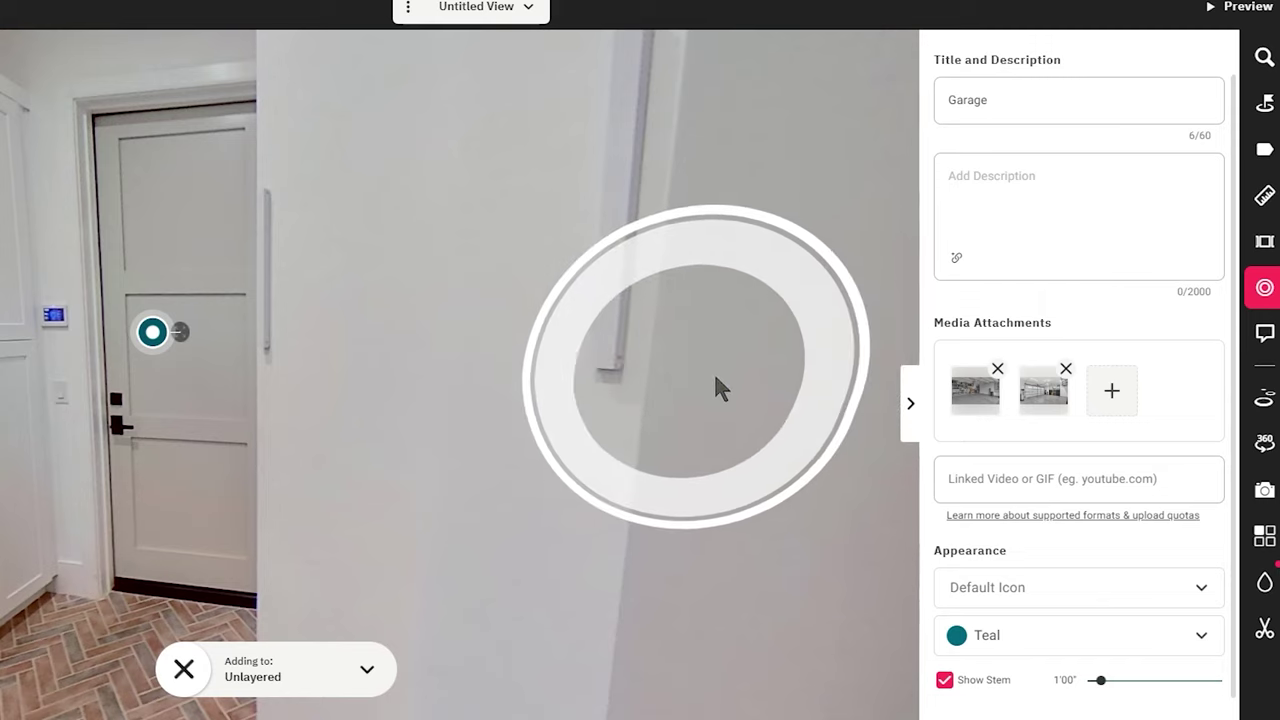
pyautogui.moveTo(703, 367); pyautogui.dragTo(660, 339)
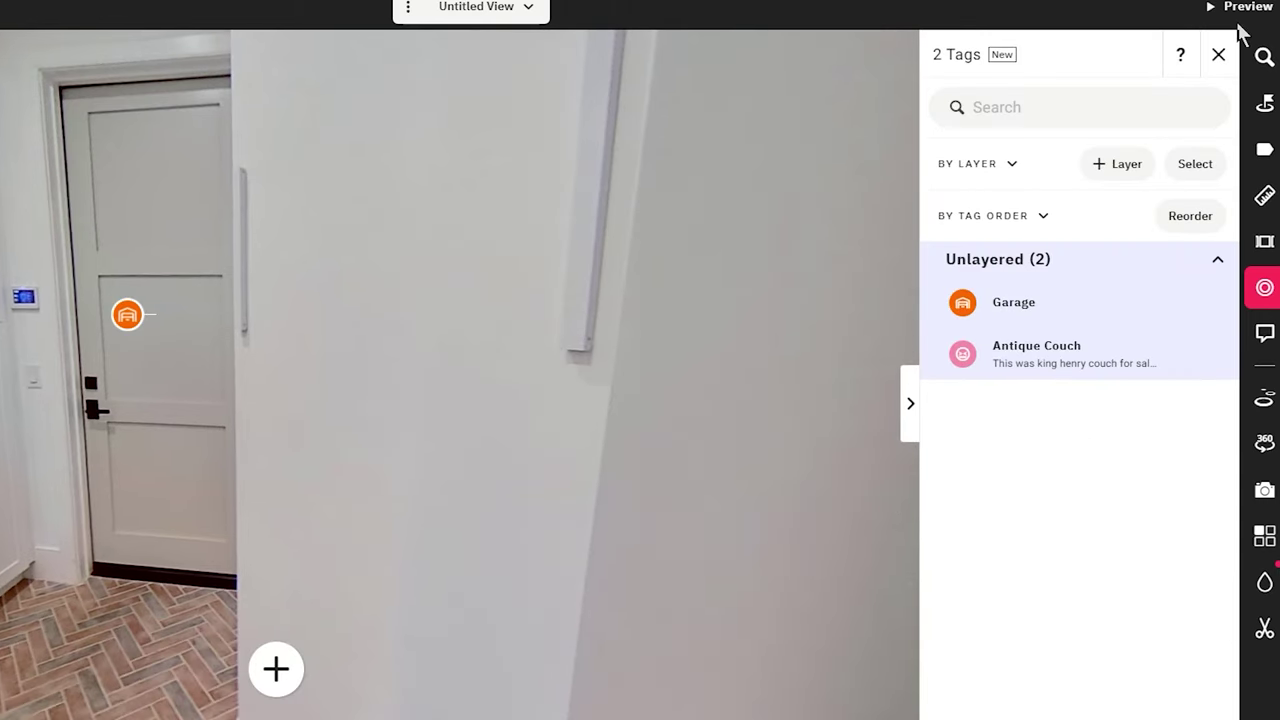
pyautogui.moveTo(118, 330)
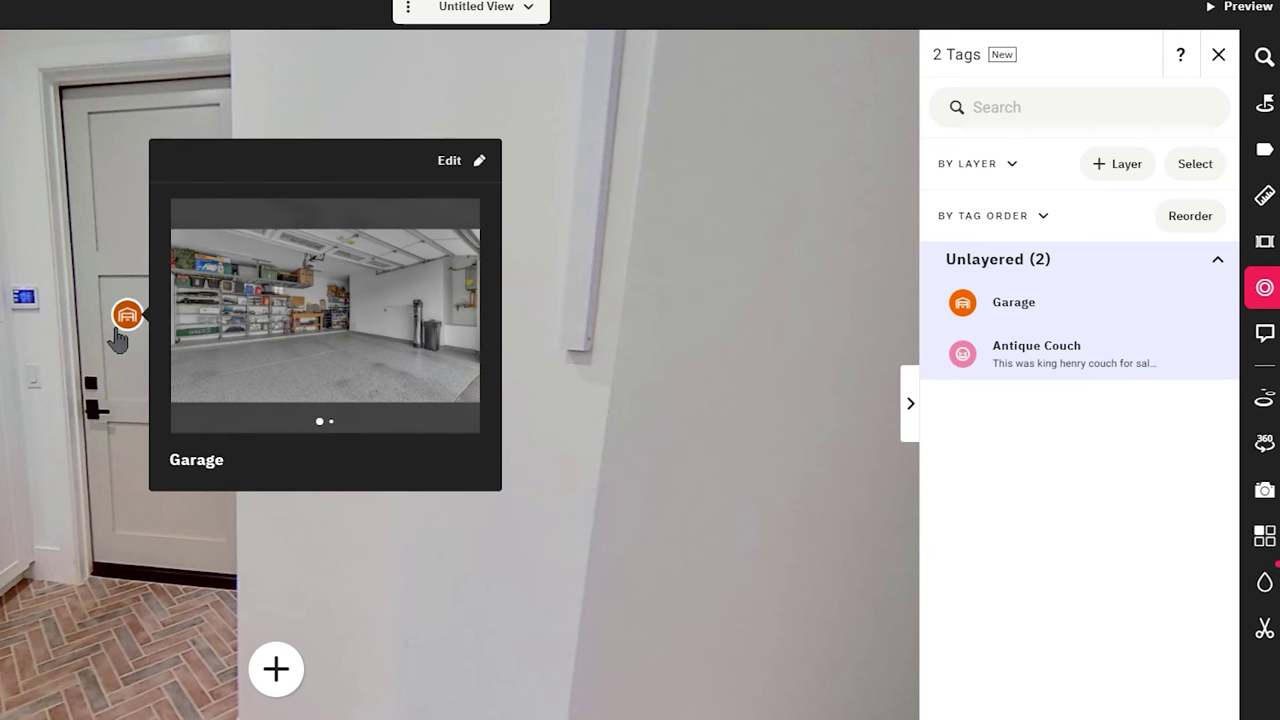
pyautogui.click(450, 320)
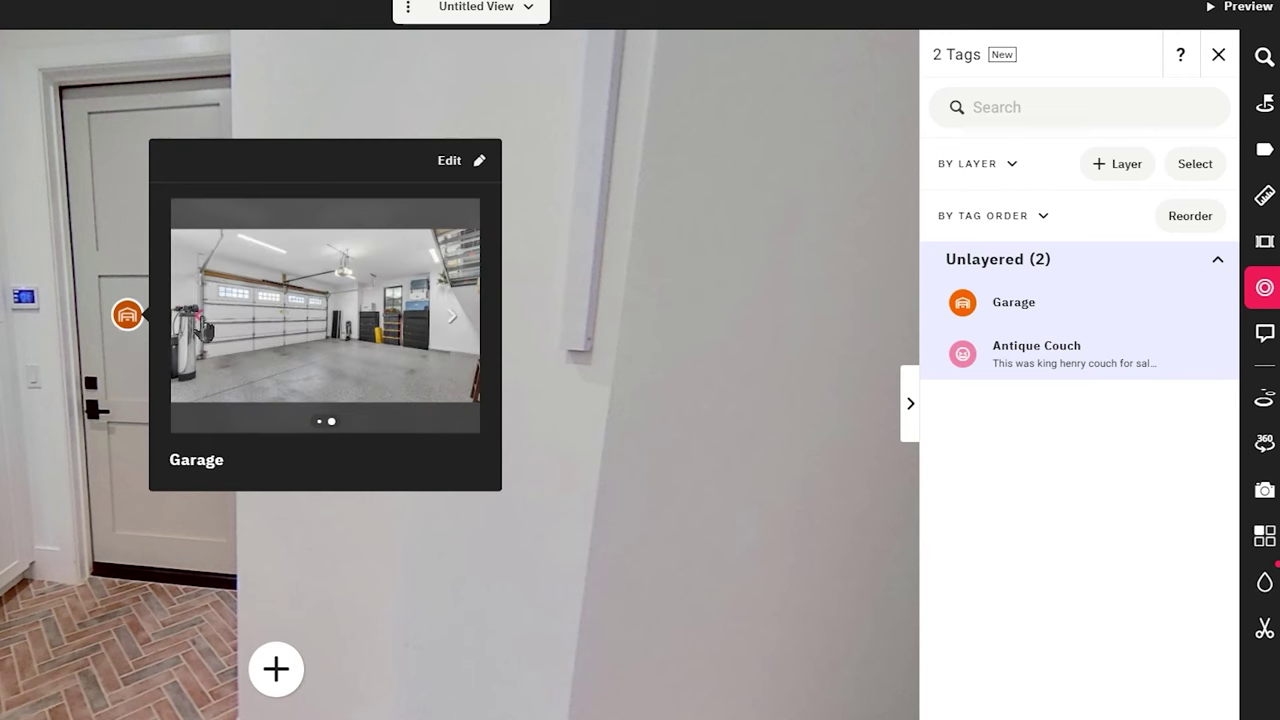
# Flip back and forth between the two garage photos in the Garage tag's pop-up.
pyautogui.click(200, 320)
pyautogui.click(455, 320)
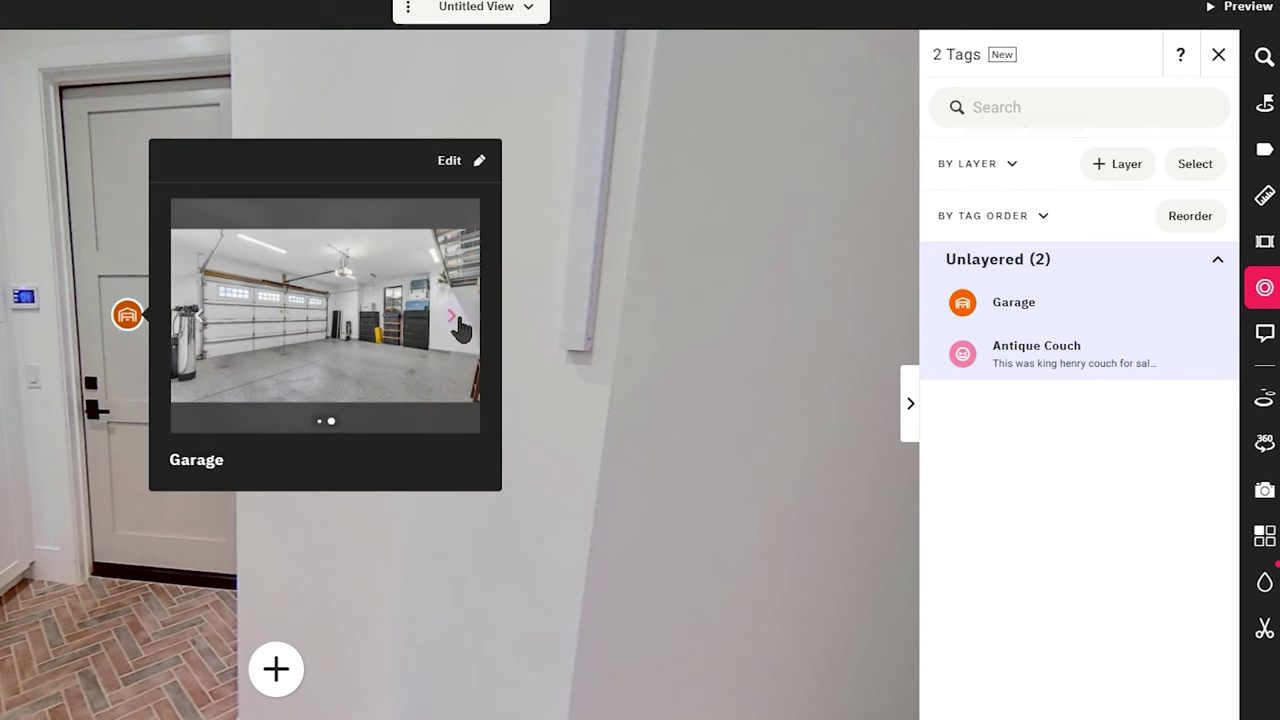
pyautogui.click(203, 322)
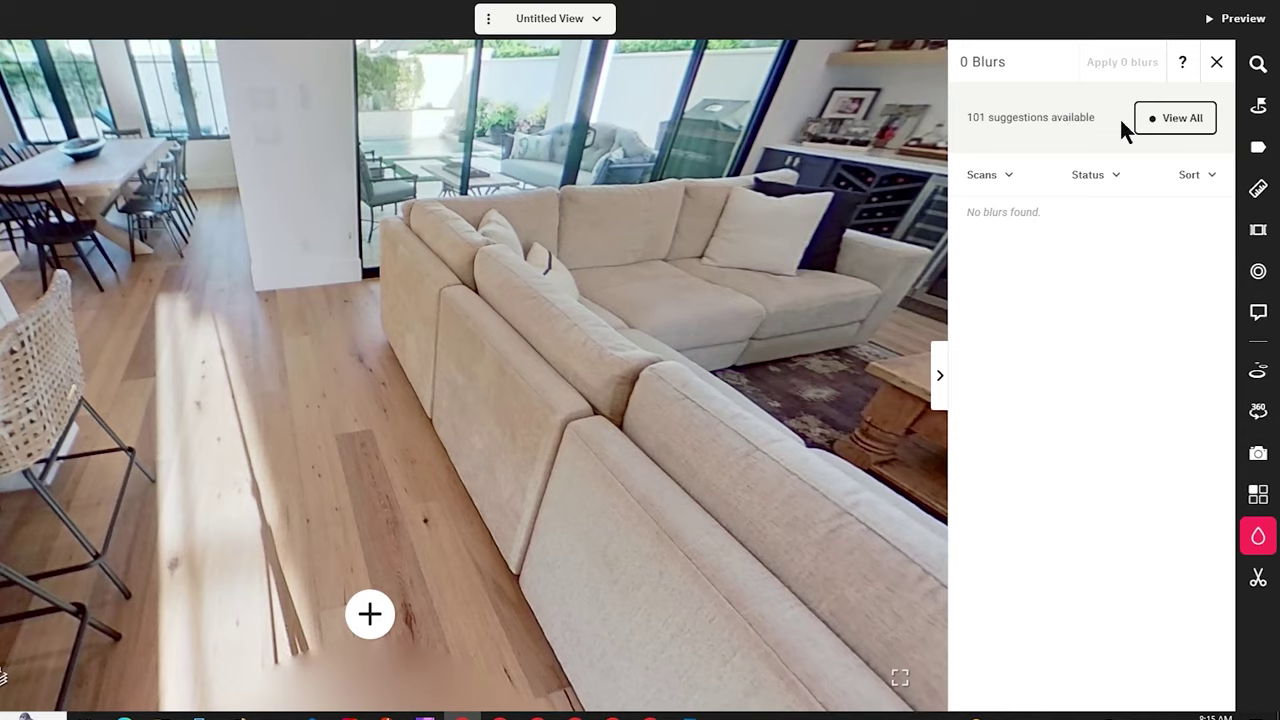
# Open the suggested face blurs, reject Face 40 on the decorative wall masks, and preview Face 68 in Scan 4.
pyautogui.click(630, 278)
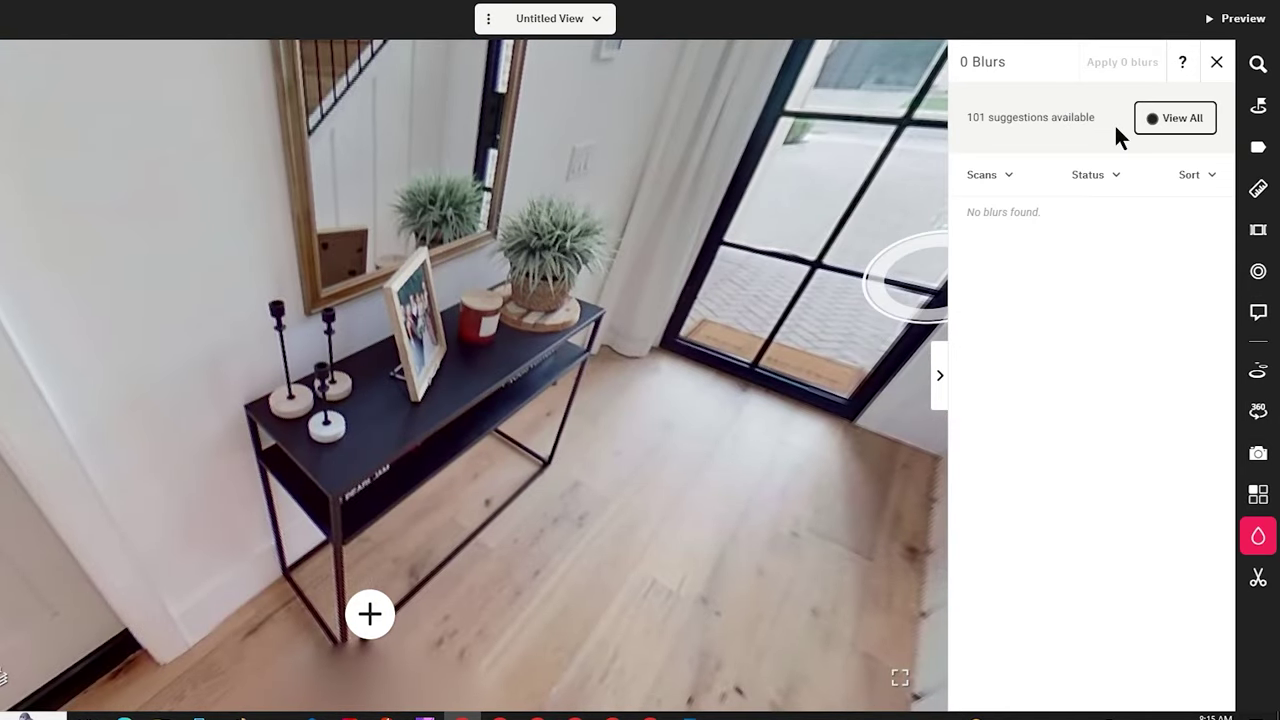
pyautogui.click(1188, 120)
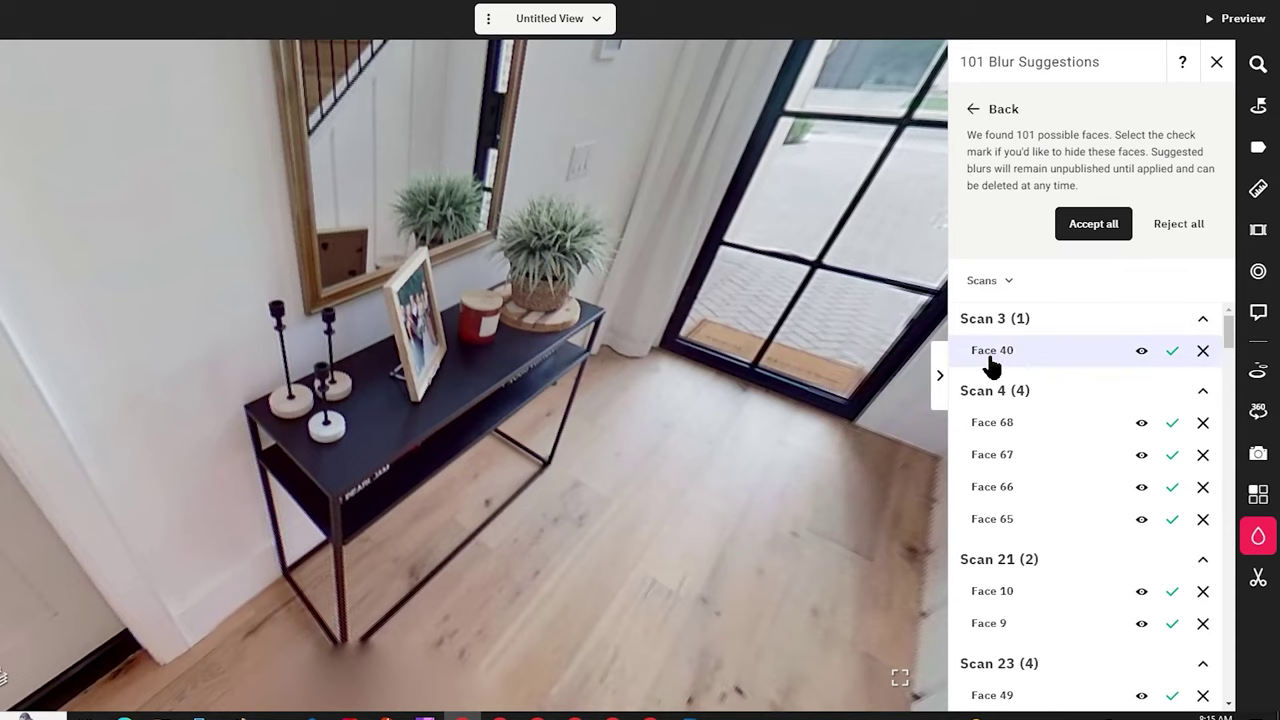
pyautogui.click(989, 362)
pyautogui.moveTo(510, 425); pyautogui.dragTo(500, 307)
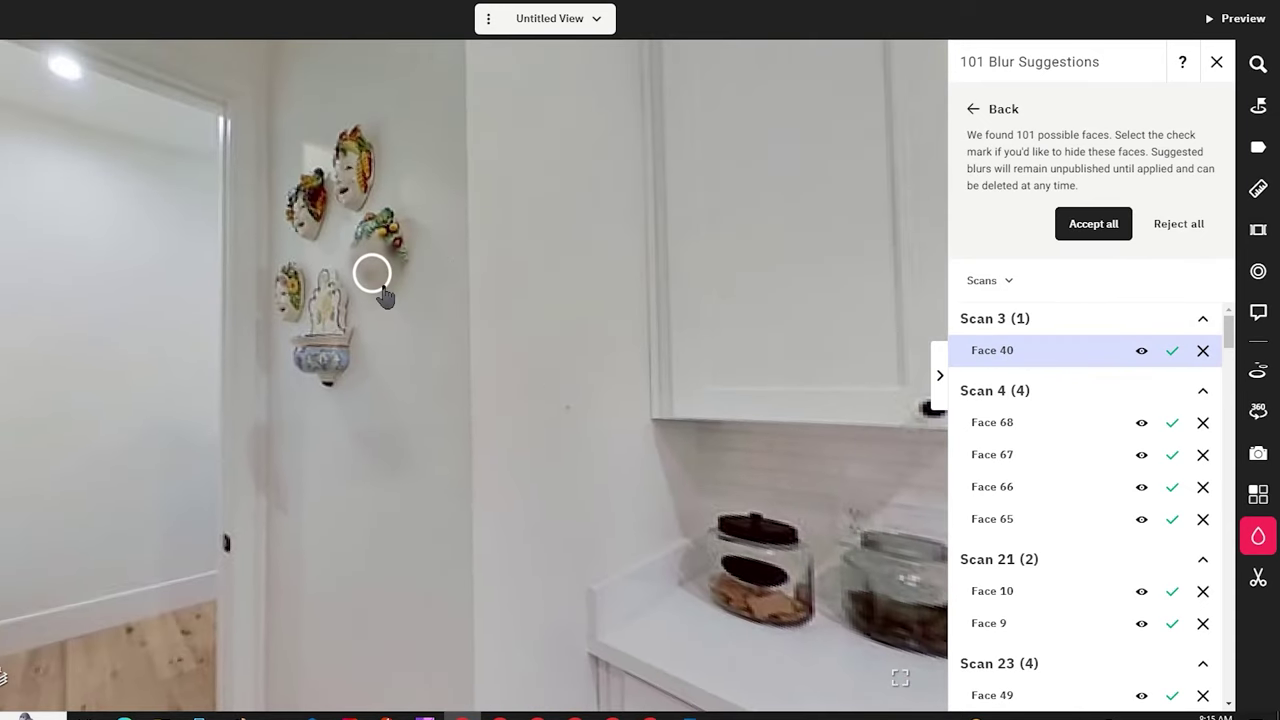
pyautogui.click(1203, 351)
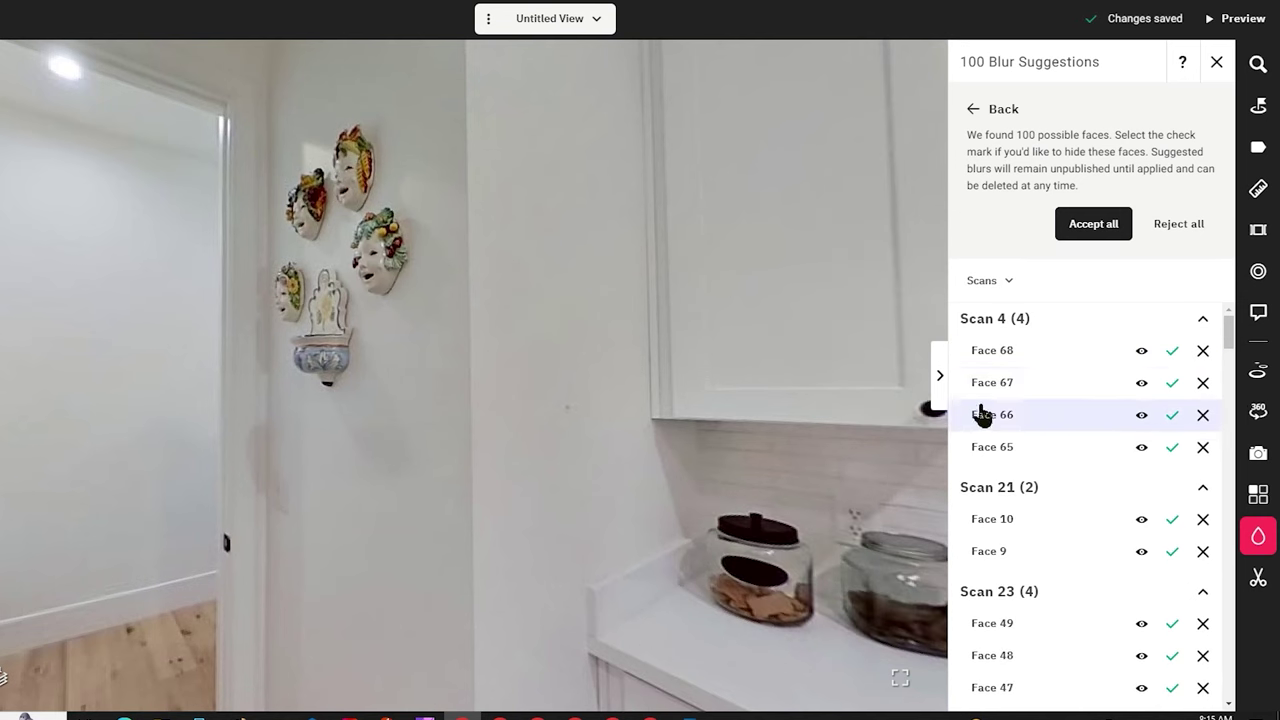
pyautogui.click(992, 363)
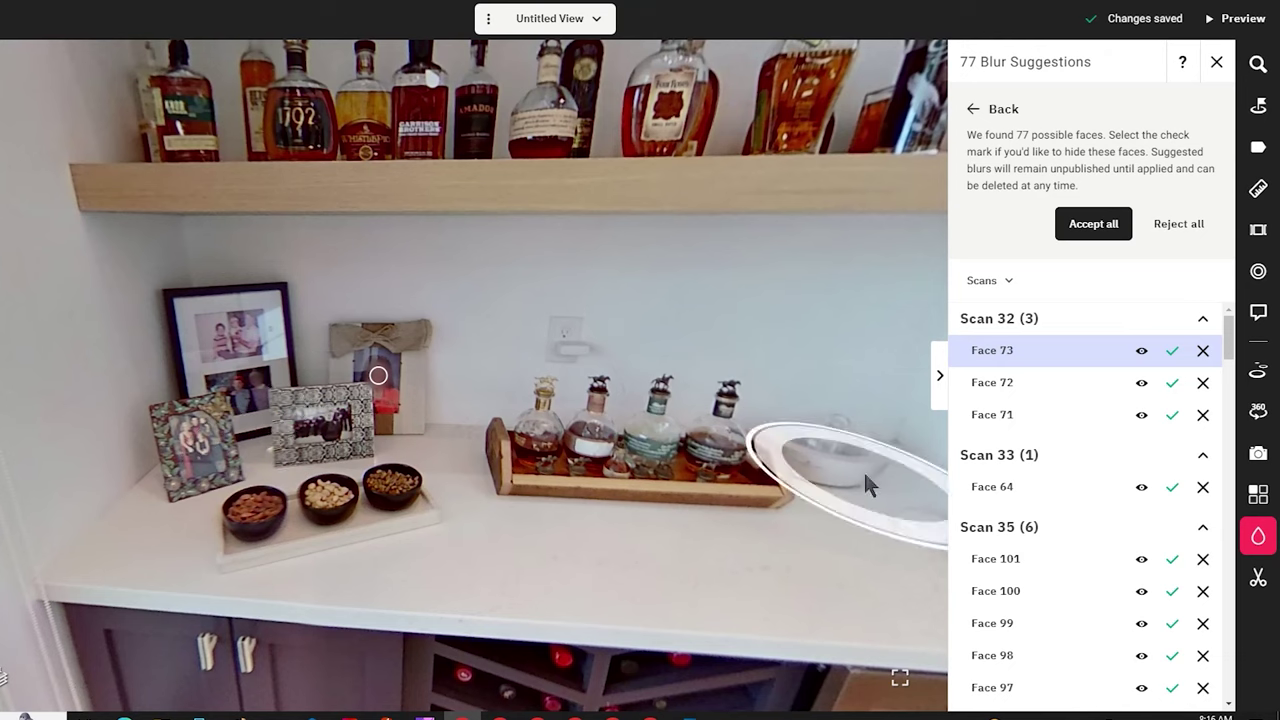
# Paint manual blurs over the people in the framed family photos on the bar counter in Scan 32.
pyautogui.click(1258, 538)
pyautogui.click(1259, 544)
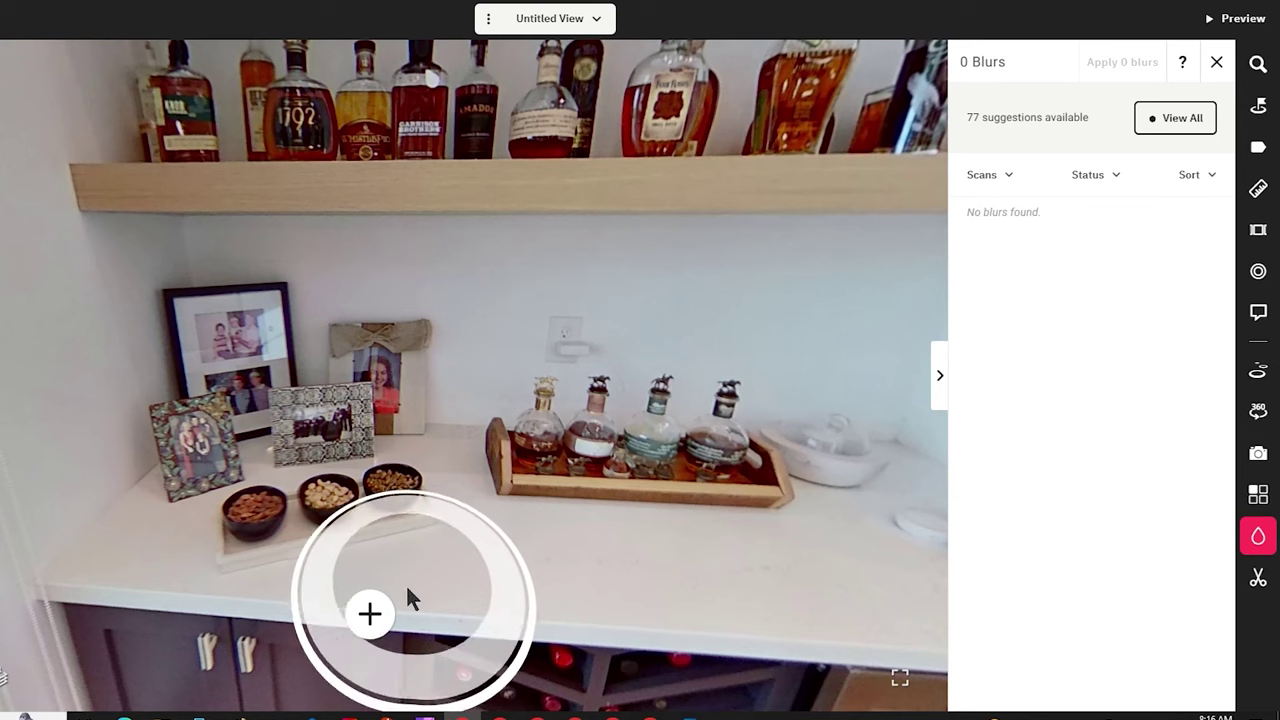
pyautogui.click(370, 614)
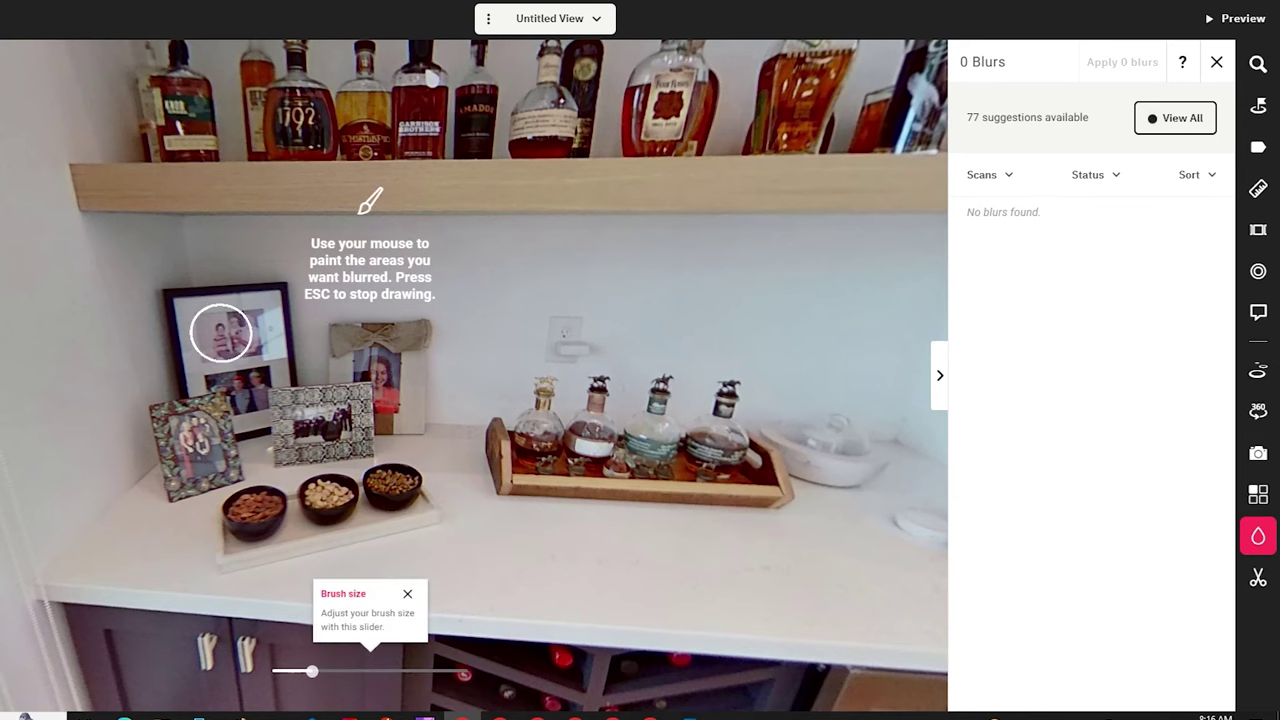
pyautogui.moveTo(220, 333); pyautogui.dragTo(250, 325)
pyautogui.moveTo(237, 380); pyautogui.dragTo(243, 386)
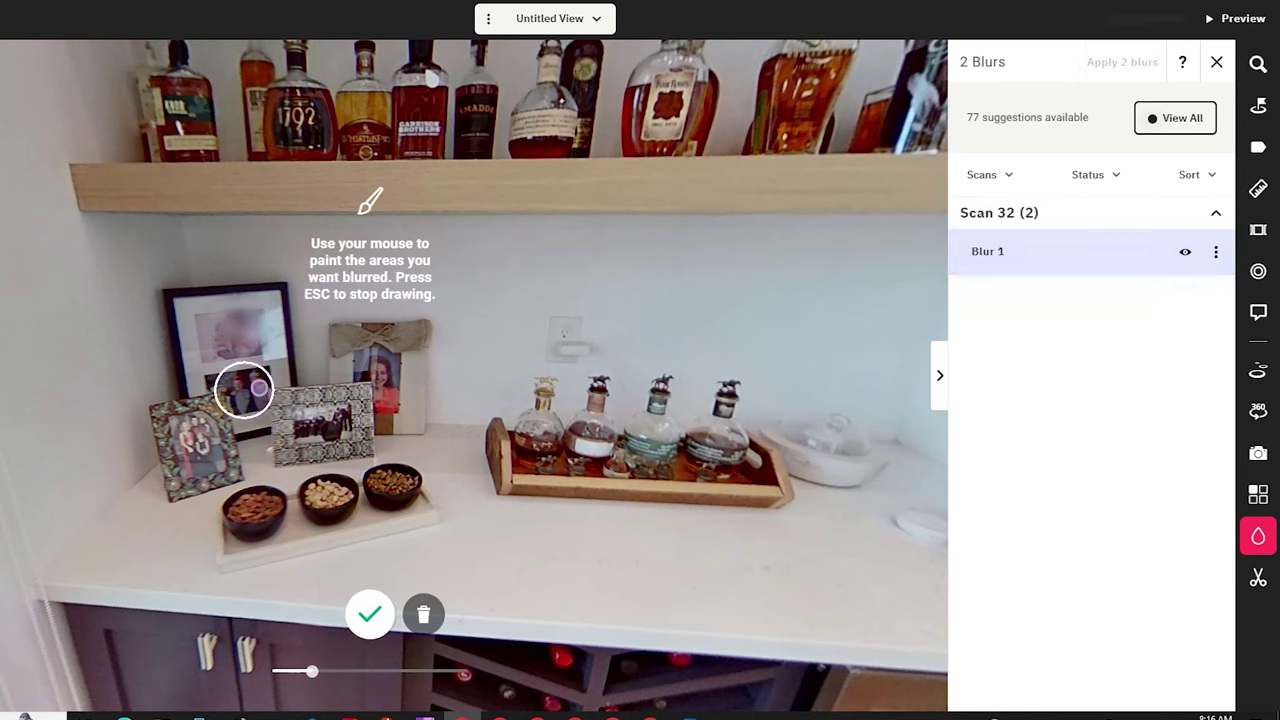
pyautogui.moveTo(390, 375); pyautogui.dragTo(383, 369)
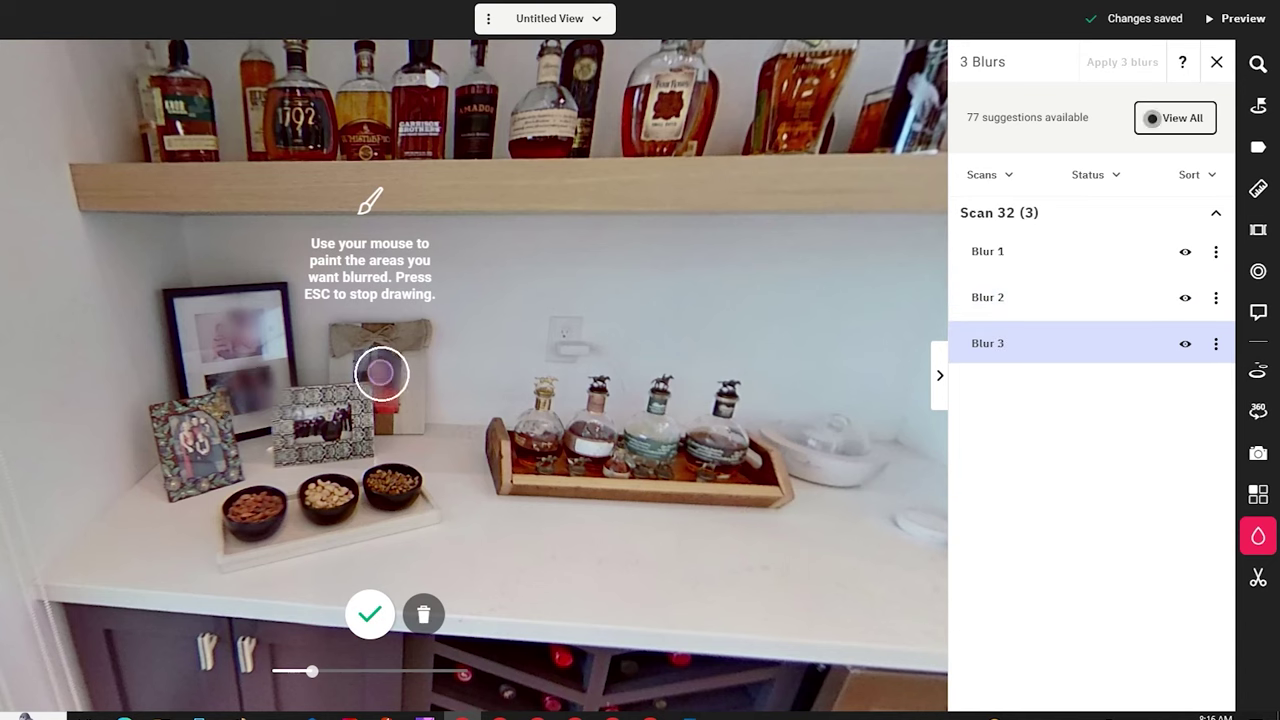
pyautogui.moveTo(217, 423); pyautogui.dragTo(194, 429)
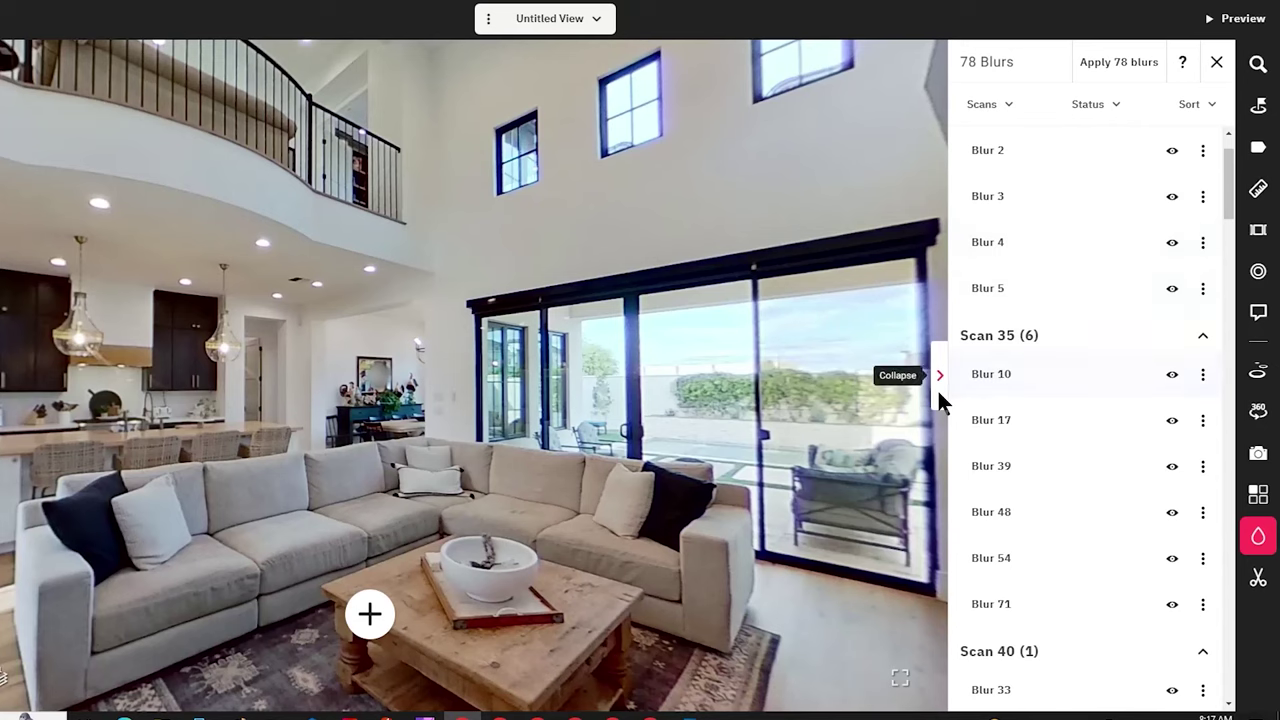
# Exit the space editor, set the space's public name to "Luxury @ Pecan Lakes", review the other details, and save.
pyautogui.click(938, 378)
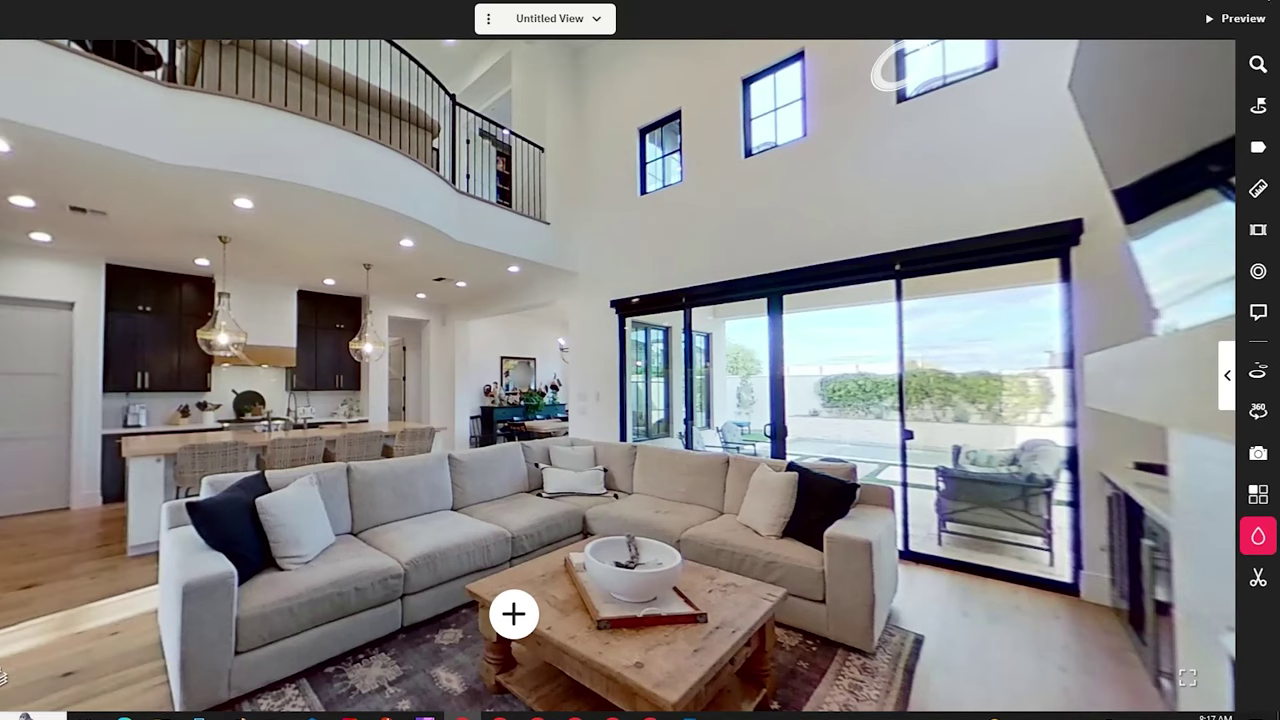
pyautogui.click(24, 18)
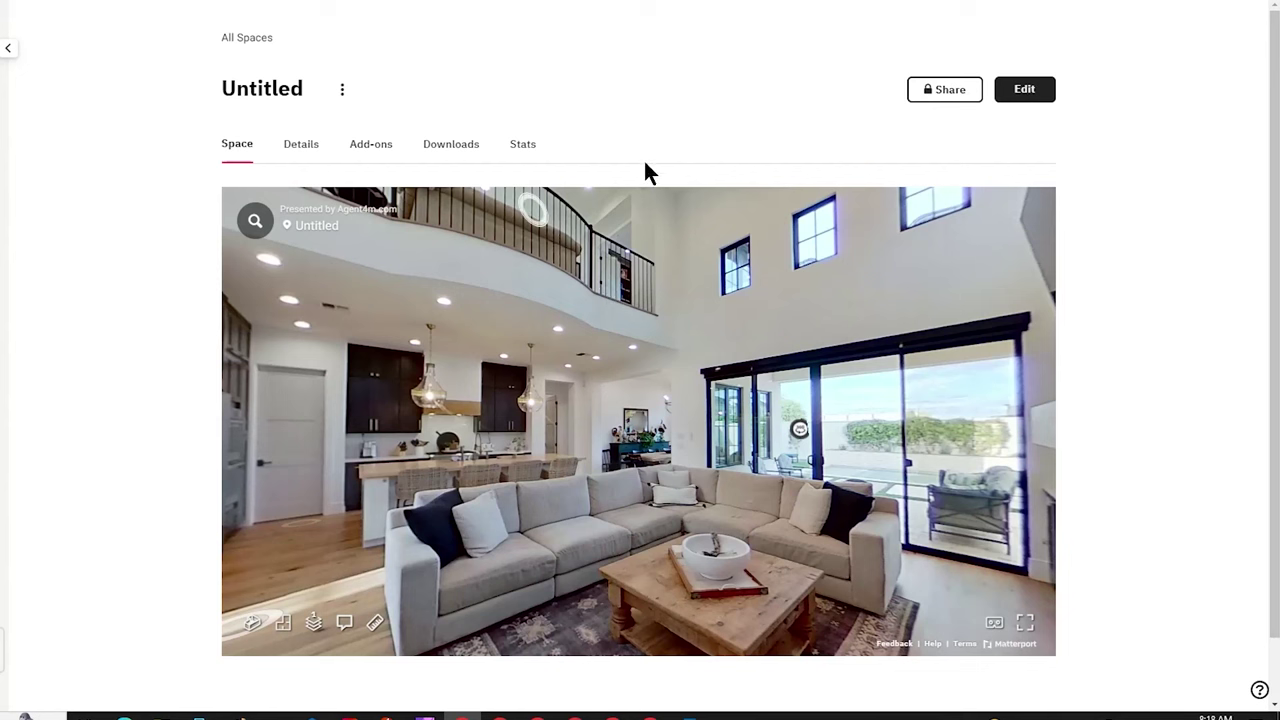
pyautogui.click(297, 150)
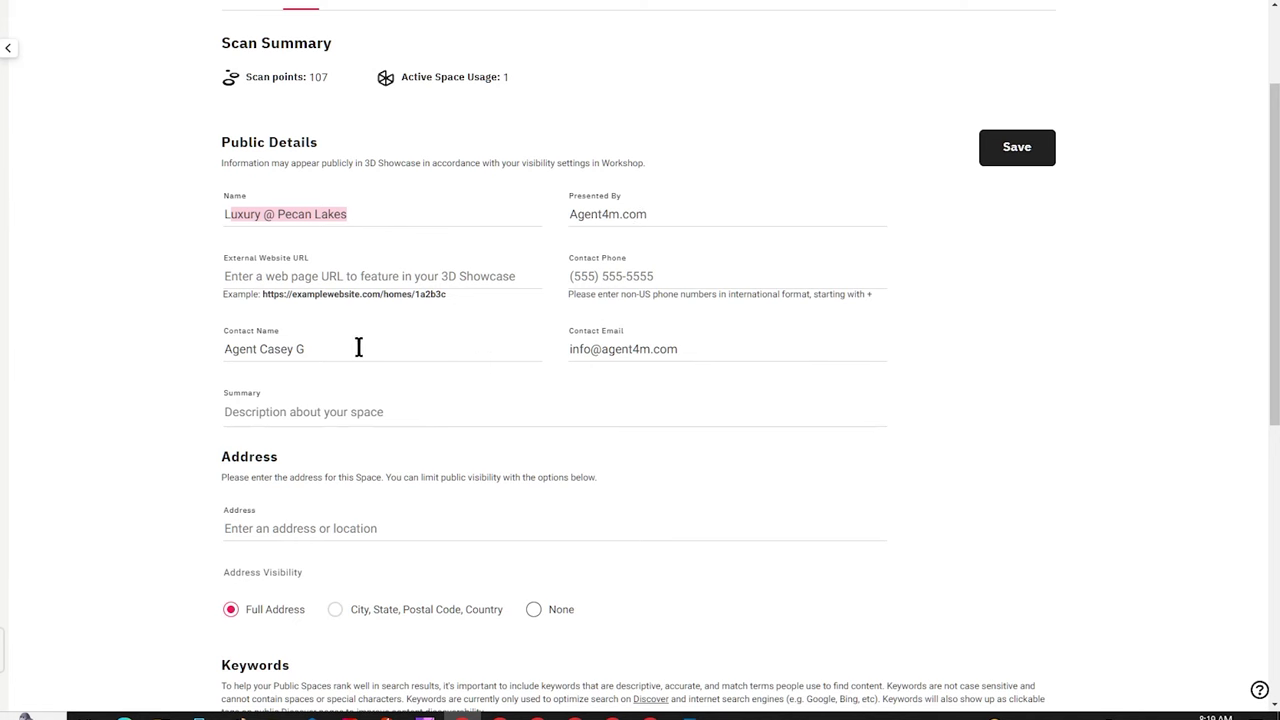
pyautogui.scroll(-1, 449, 394)
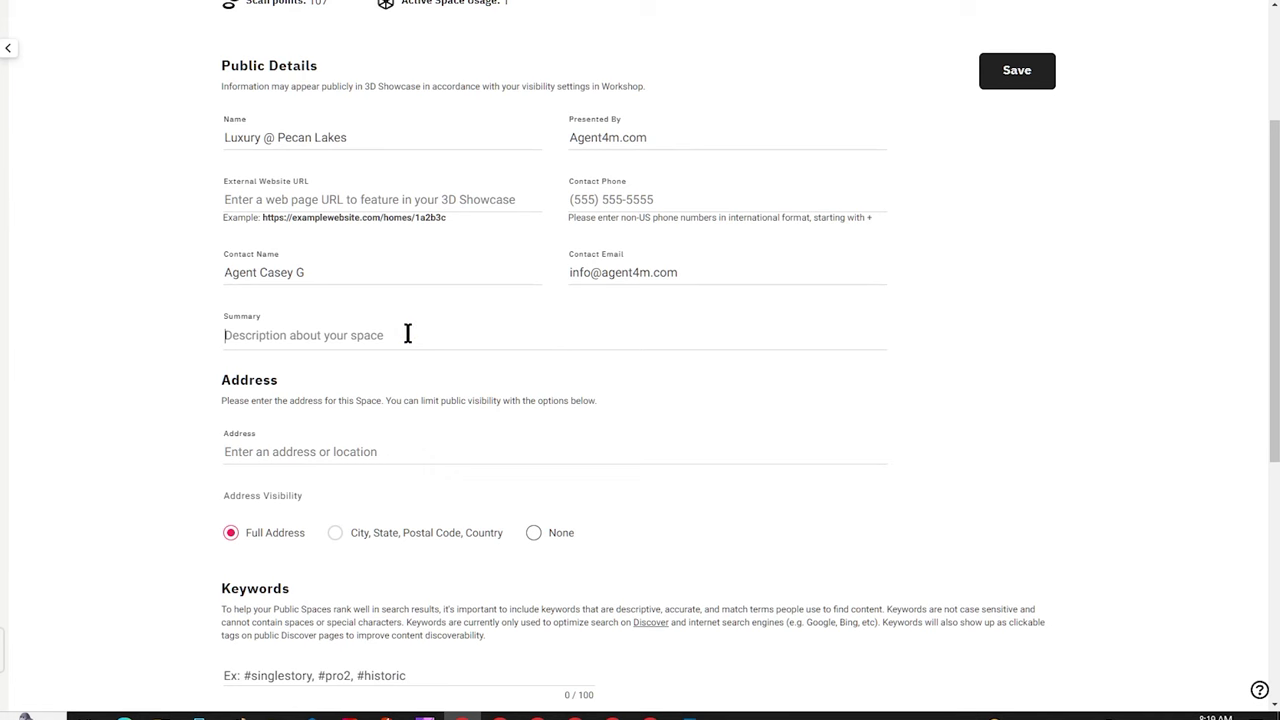
pyautogui.scroll(1, 406, 331)
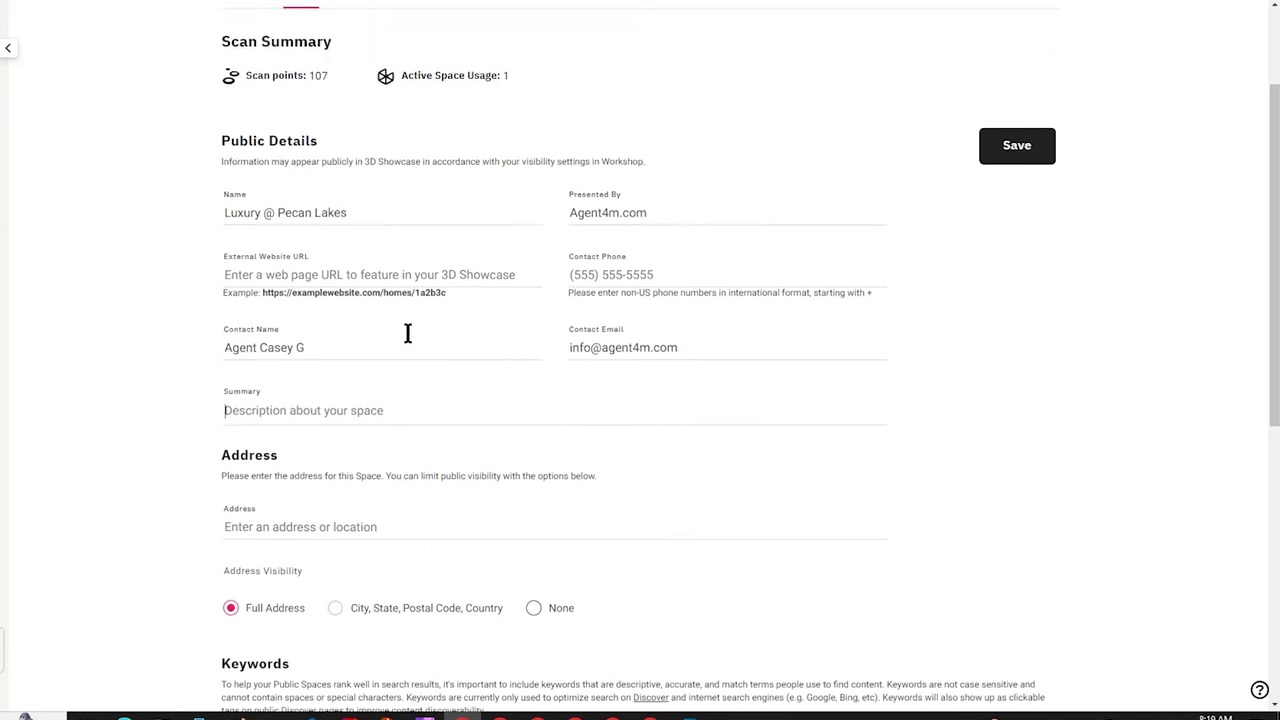
pyautogui.scroll(-3, 407, 335)
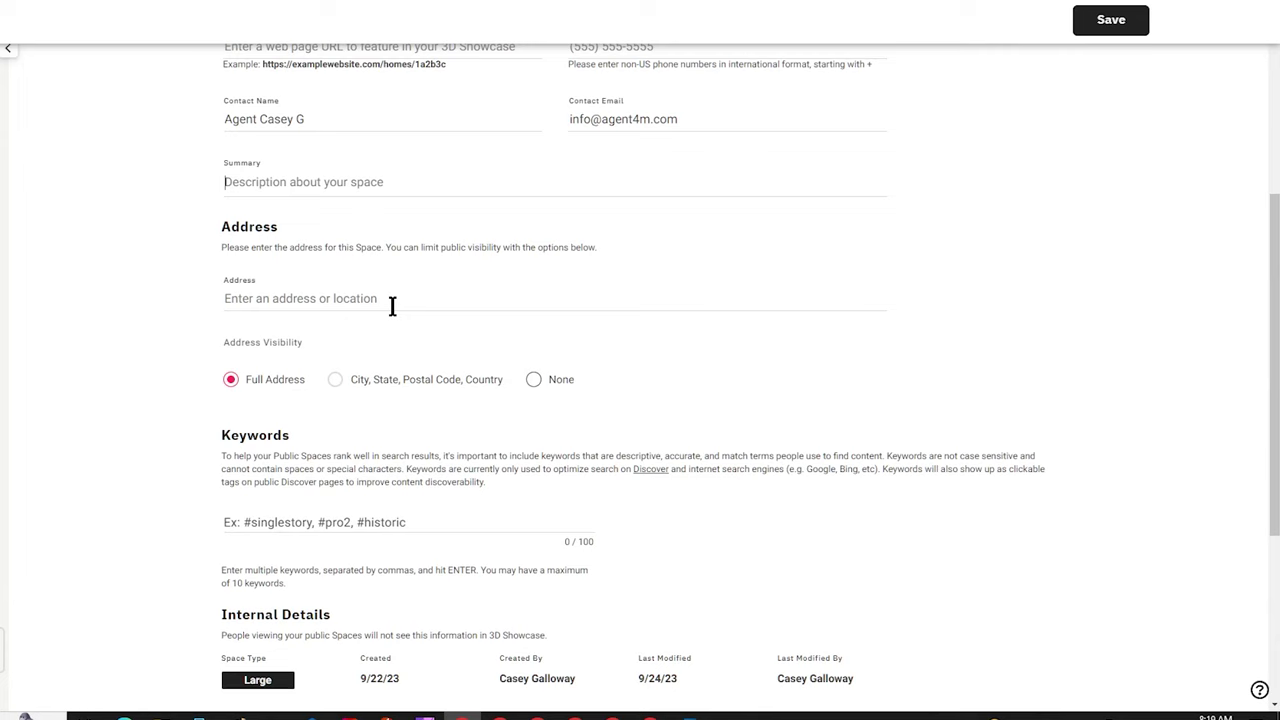
pyautogui.scroll(-1, 540, 386)
pyautogui.scroll(4, 532, 371)
pyautogui.click(1034, 227)
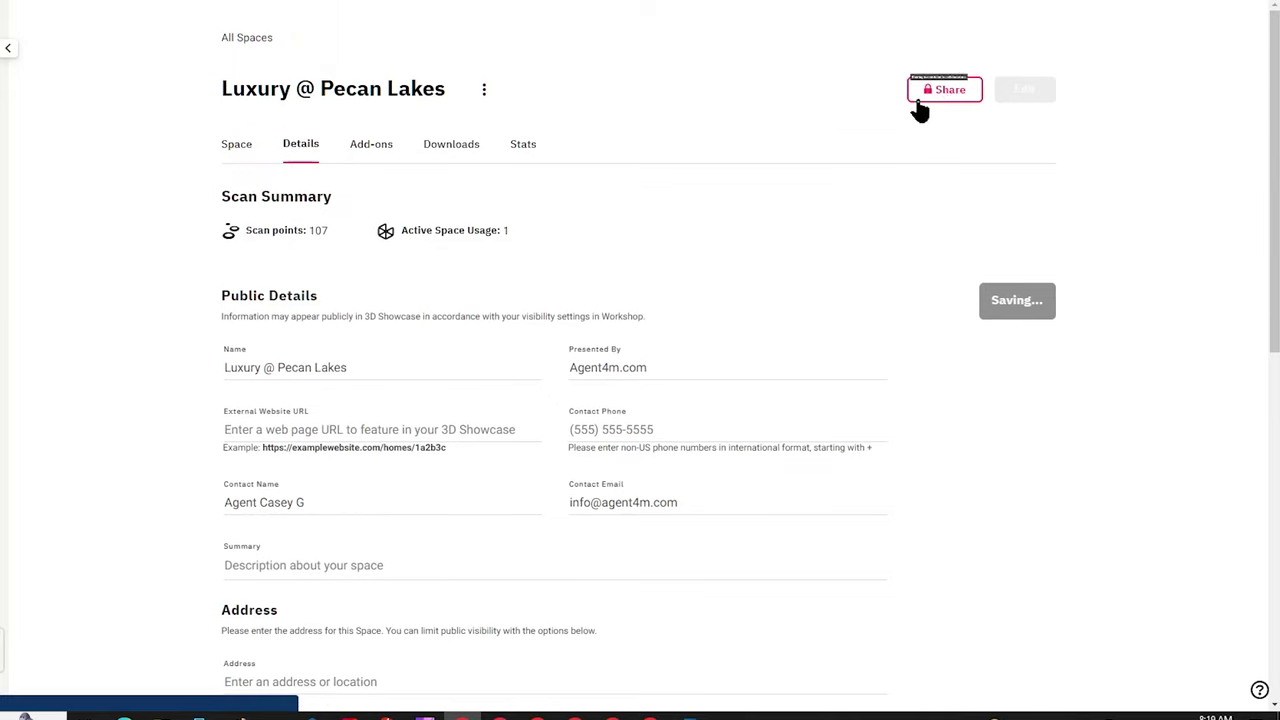
# Open the space's sharing settings, set its privacy to Public, and choose the Branded showcase option.
pyautogui.click(942, 90)
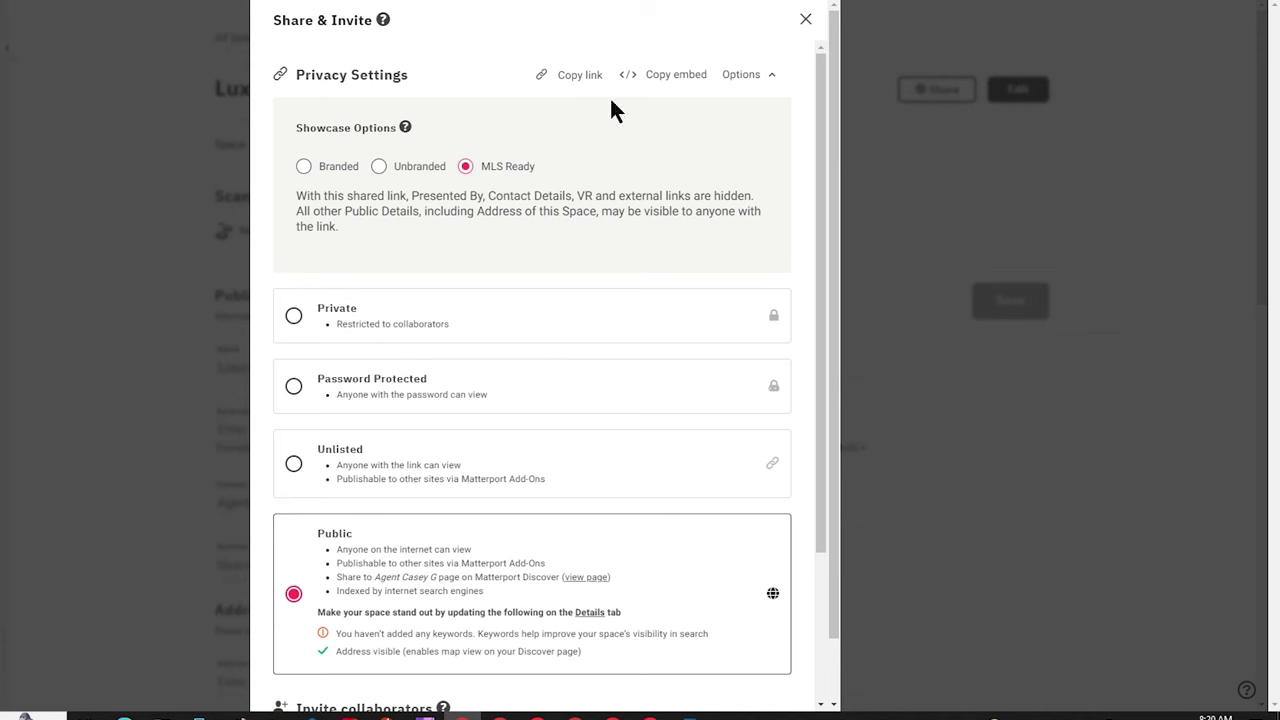
pyautogui.click(304, 168)
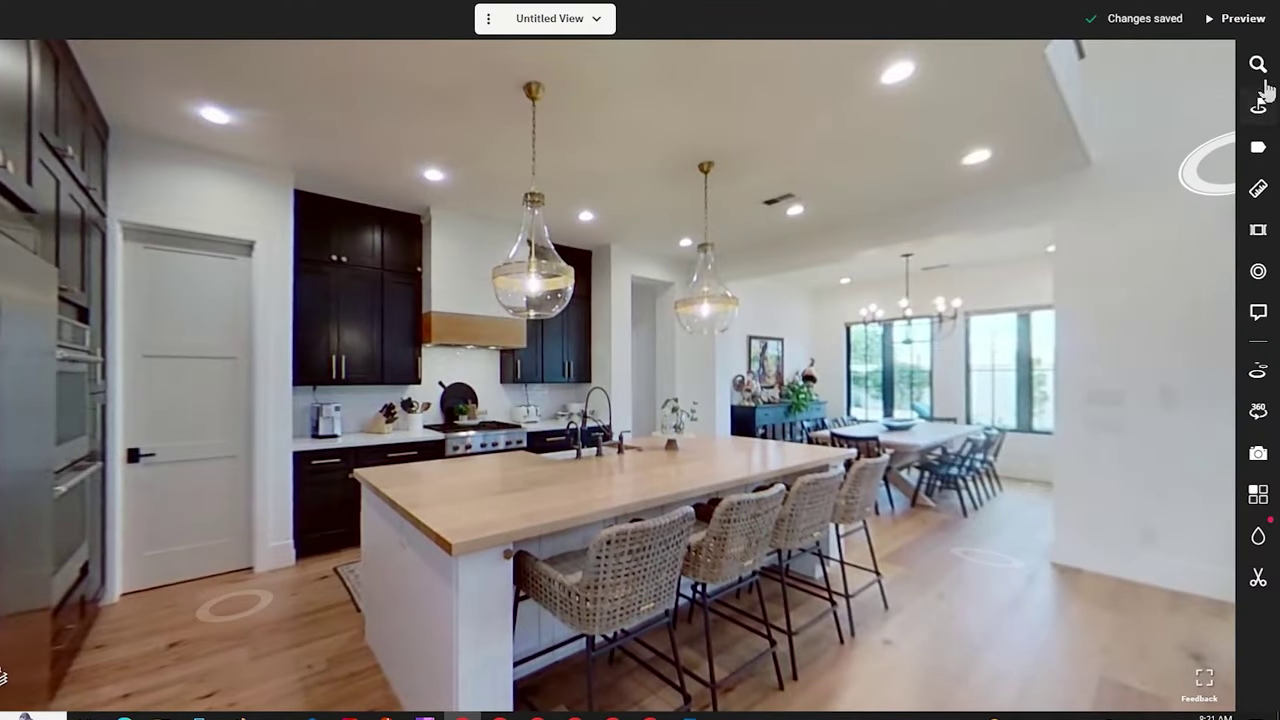
# Add the labels "Kitchen" at the island and "Great Rooms" at the sofa area on Floor 1, and view them in the dollhouse.
pyautogui.click(1257, 152)
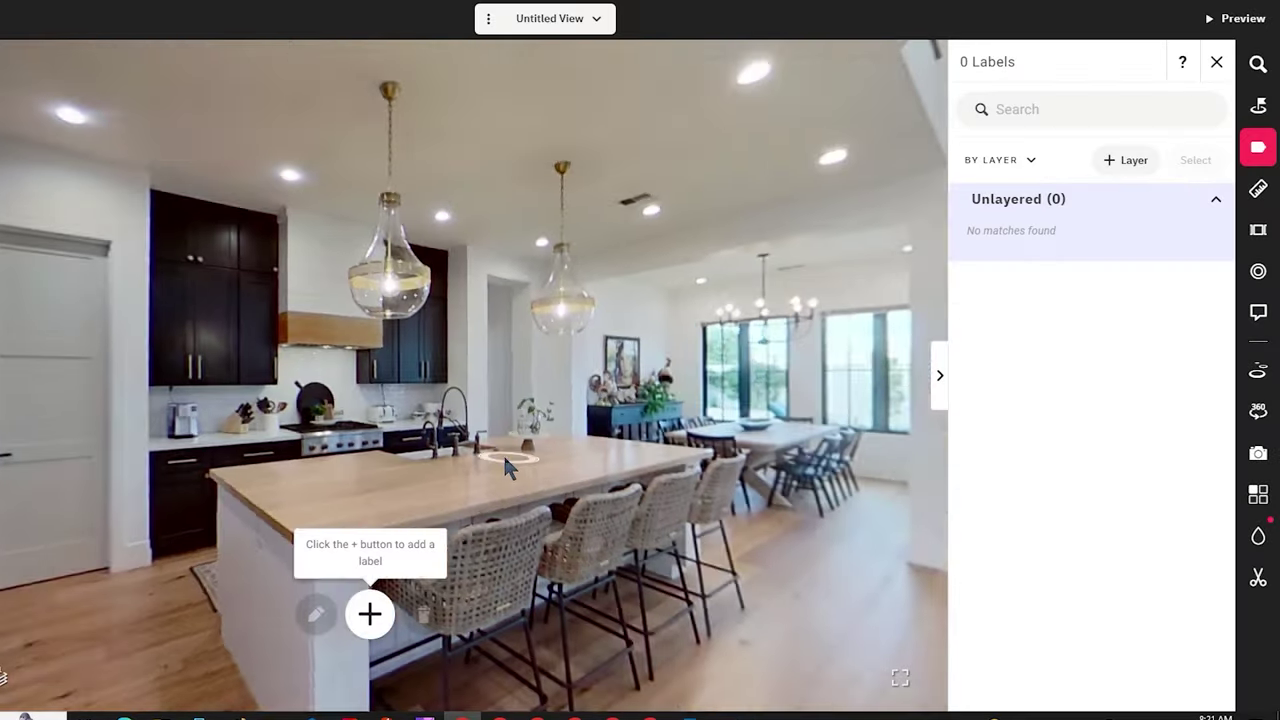
pyautogui.moveTo(503, 453); pyautogui.dragTo(410, 360)
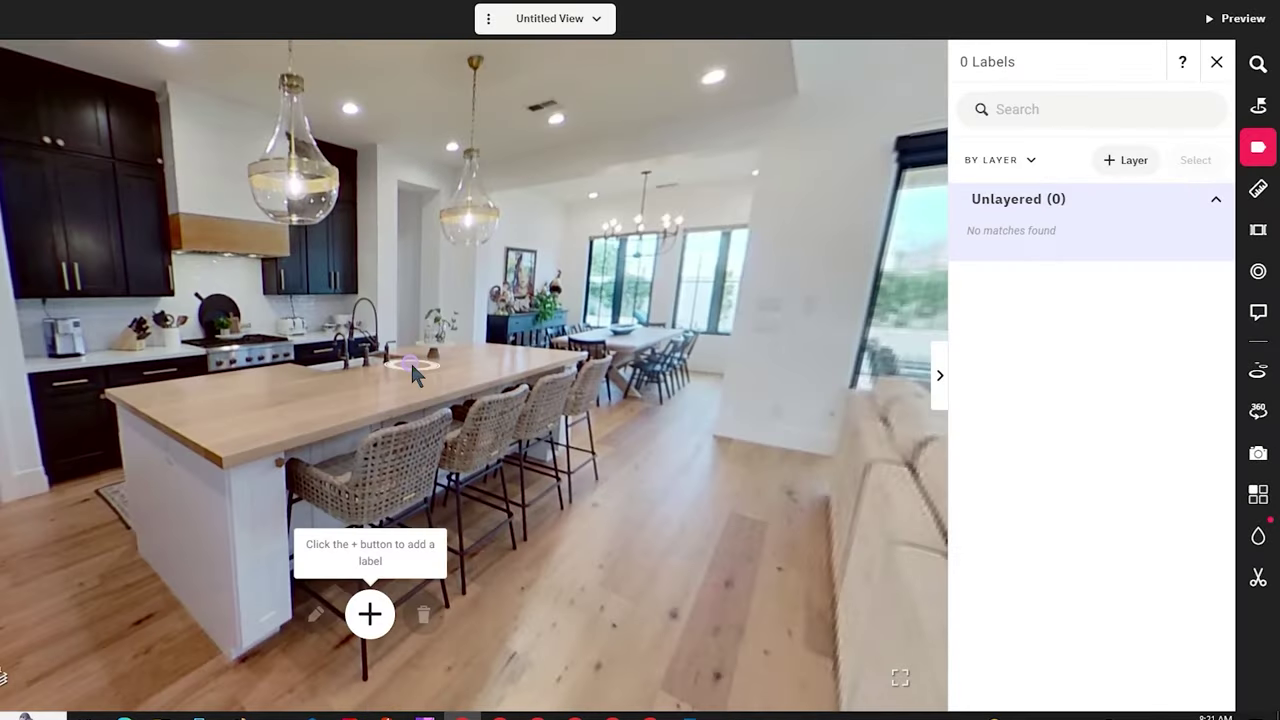
pyautogui.click(379, 615)
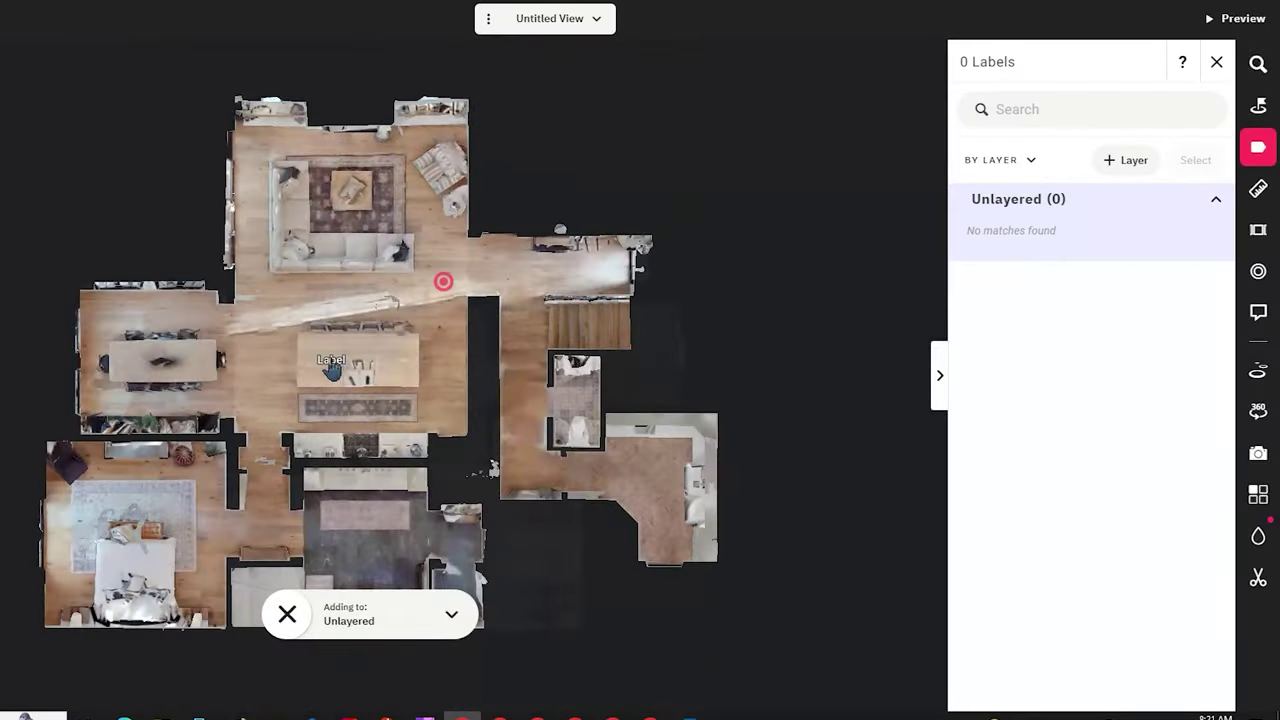
pyautogui.click(363, 362)
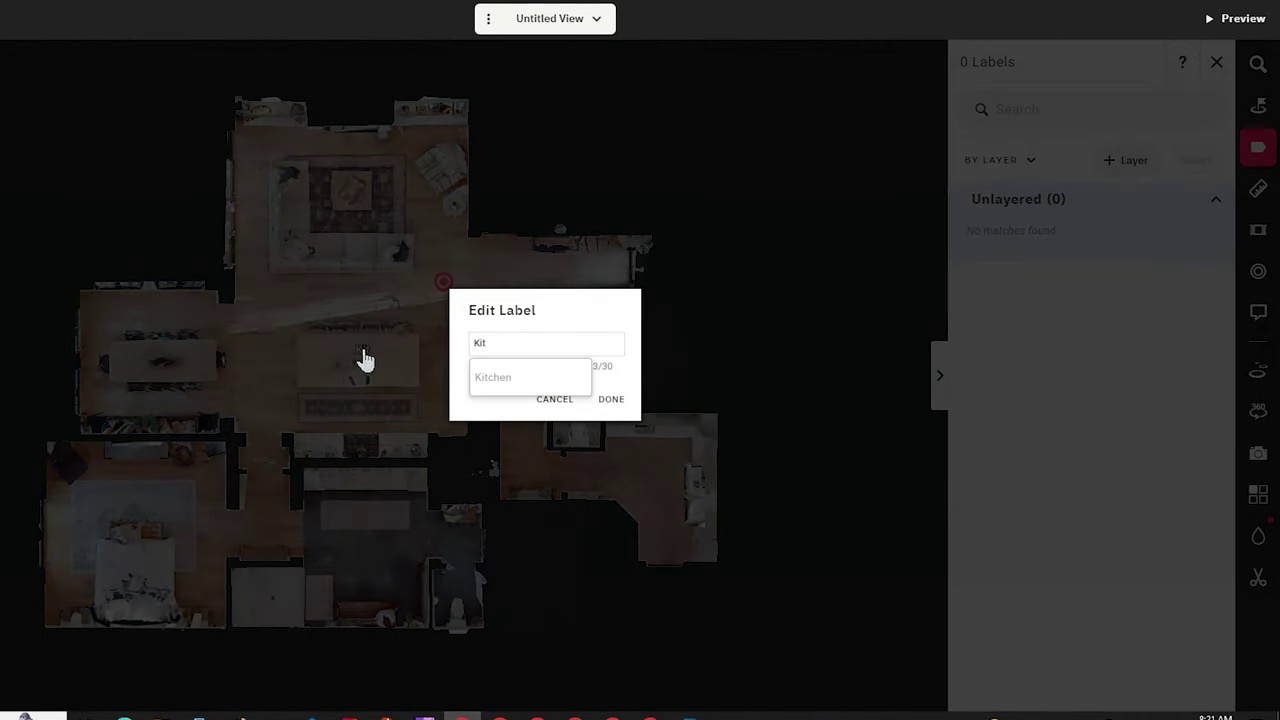
pyautogui.click(483, 378)
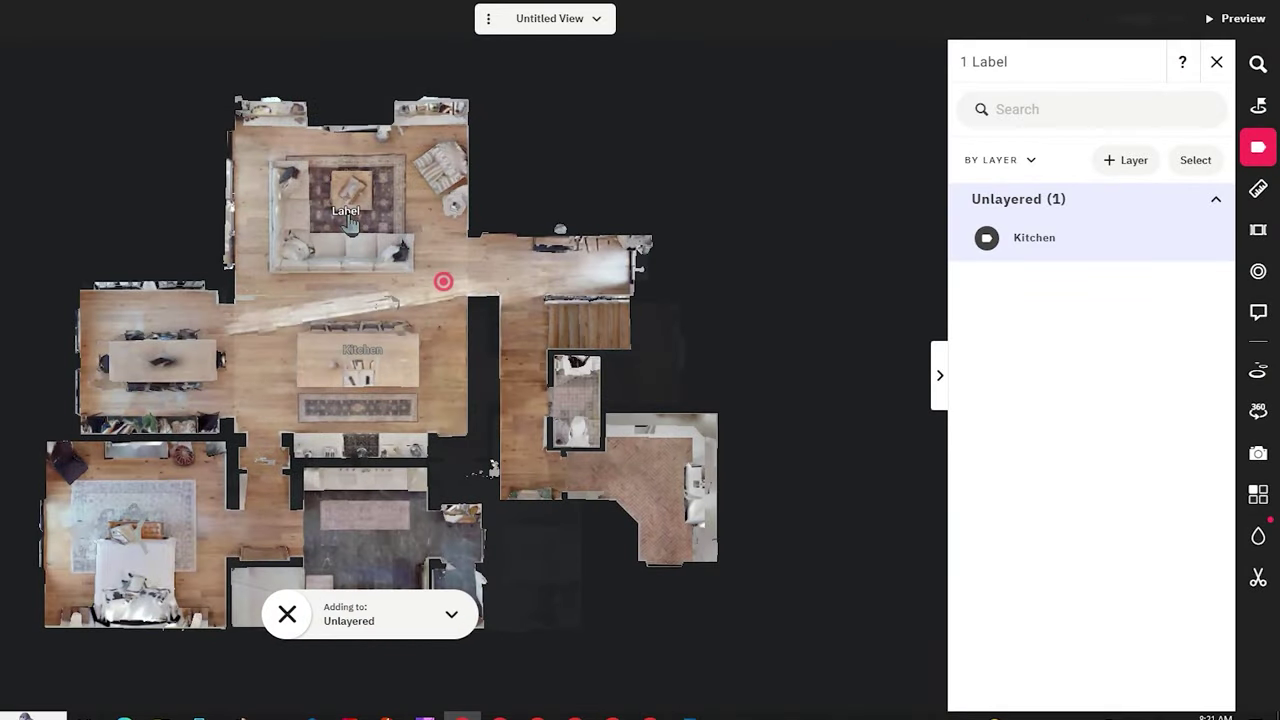
pyautogui.click(355, 226)
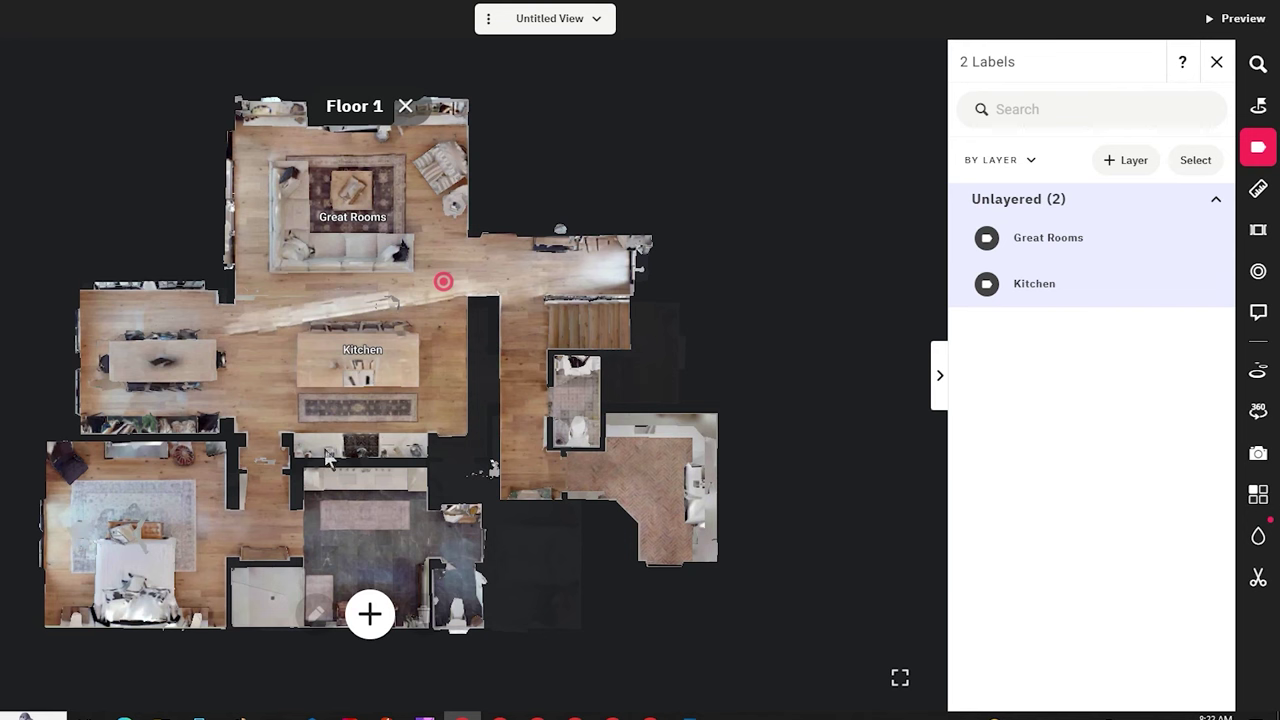
pyautogui.click(31, 620)
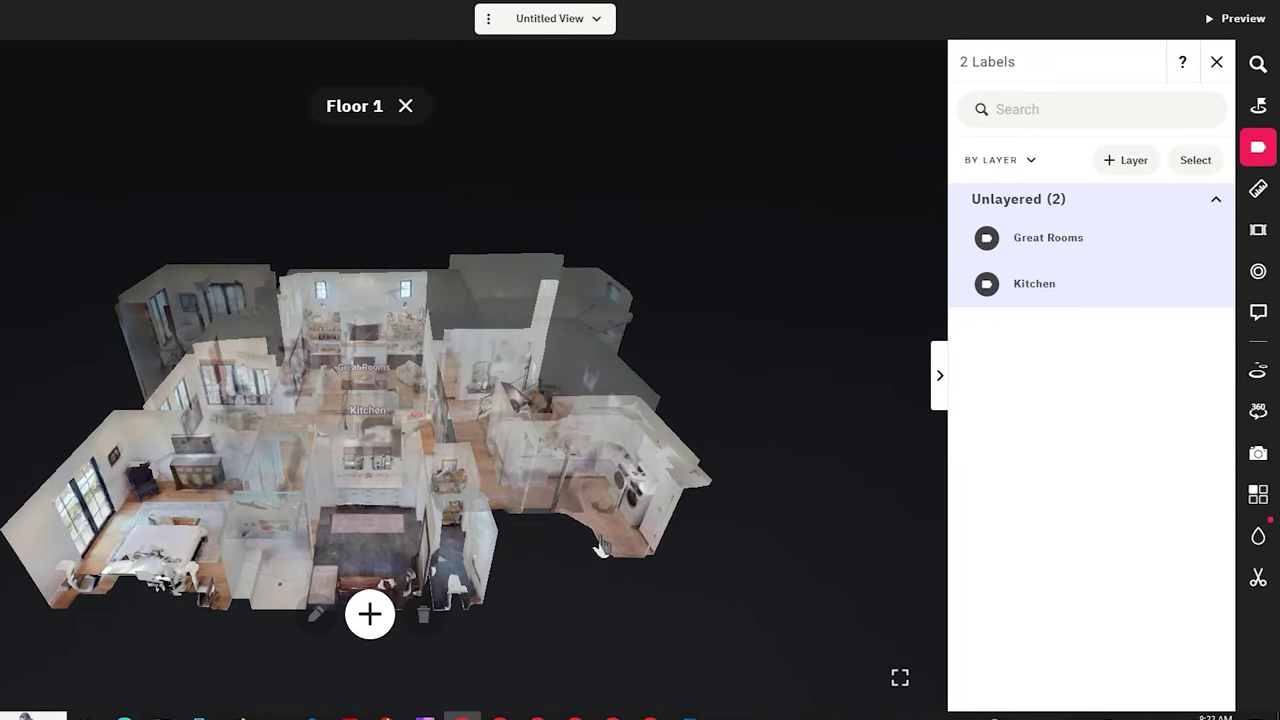
pyautogui.moveTo(600, 547); pyautogui.dragTo(522, 655)
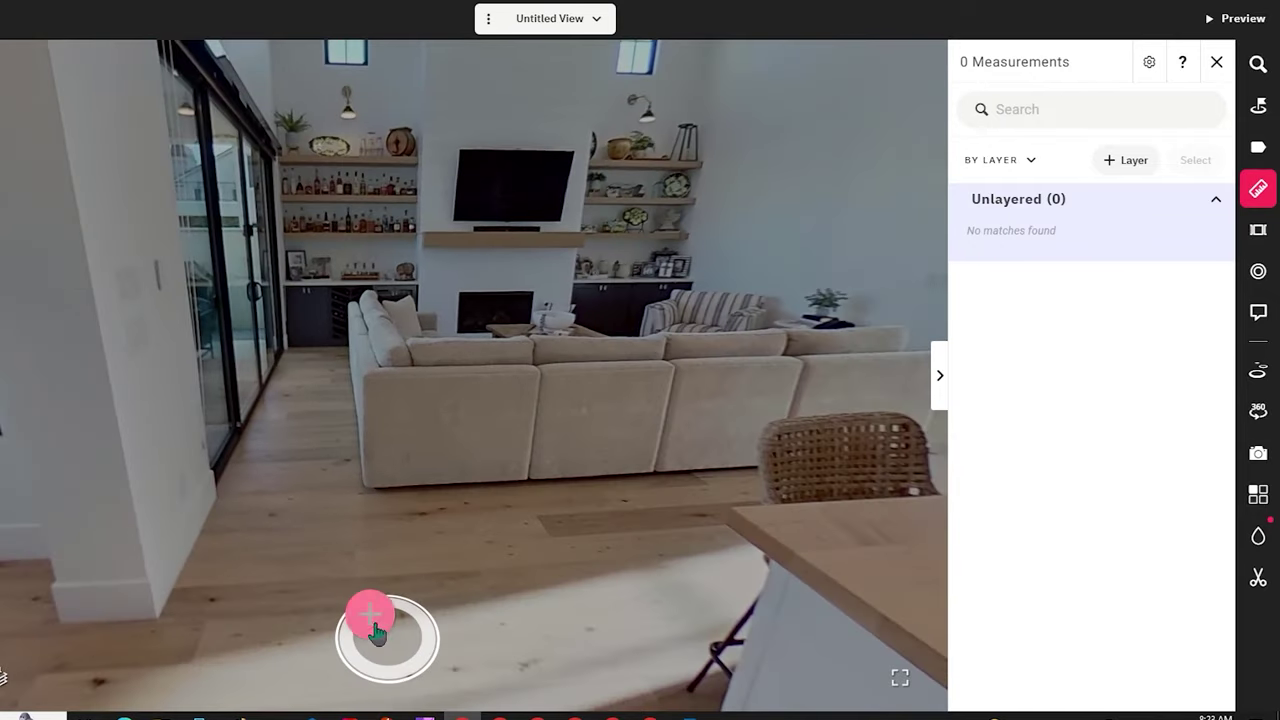
# Add a measurement across the fireplace wall at TV height and on to the adjoining side wall.
pyautogui.click(370, 614)
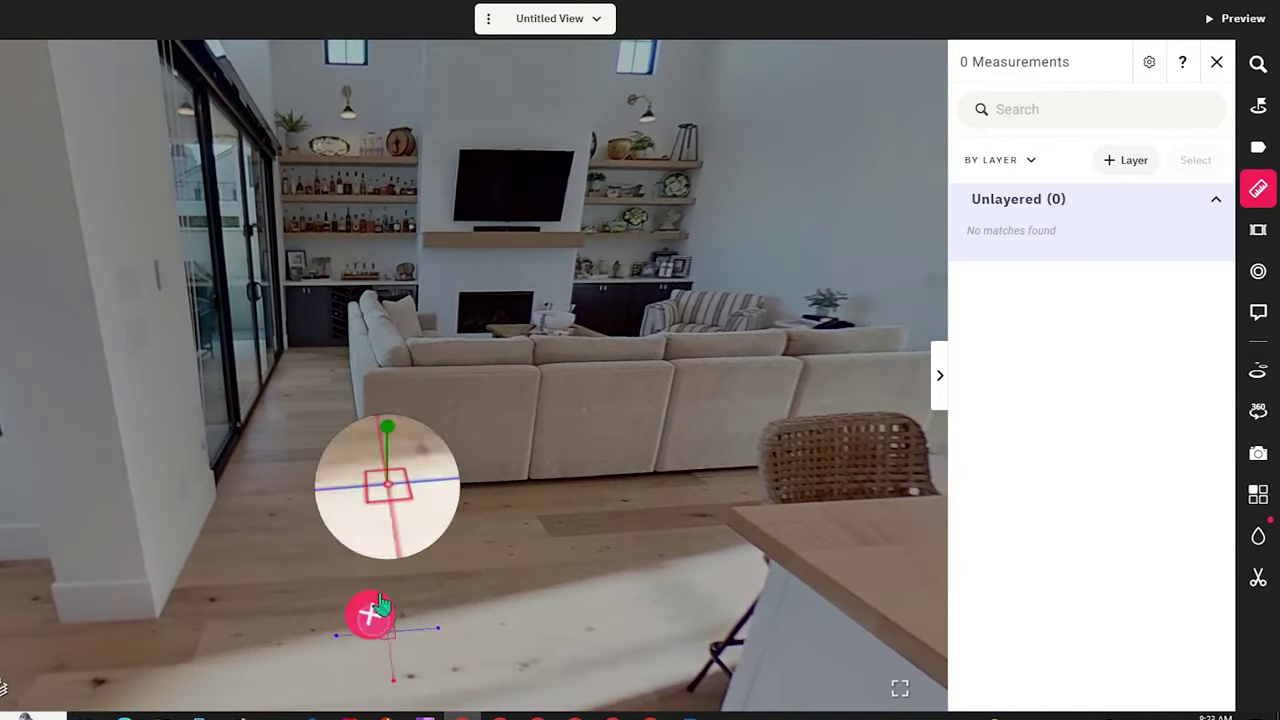
pyautogui.click(423, 199)
pyautogui.click(580, 199)
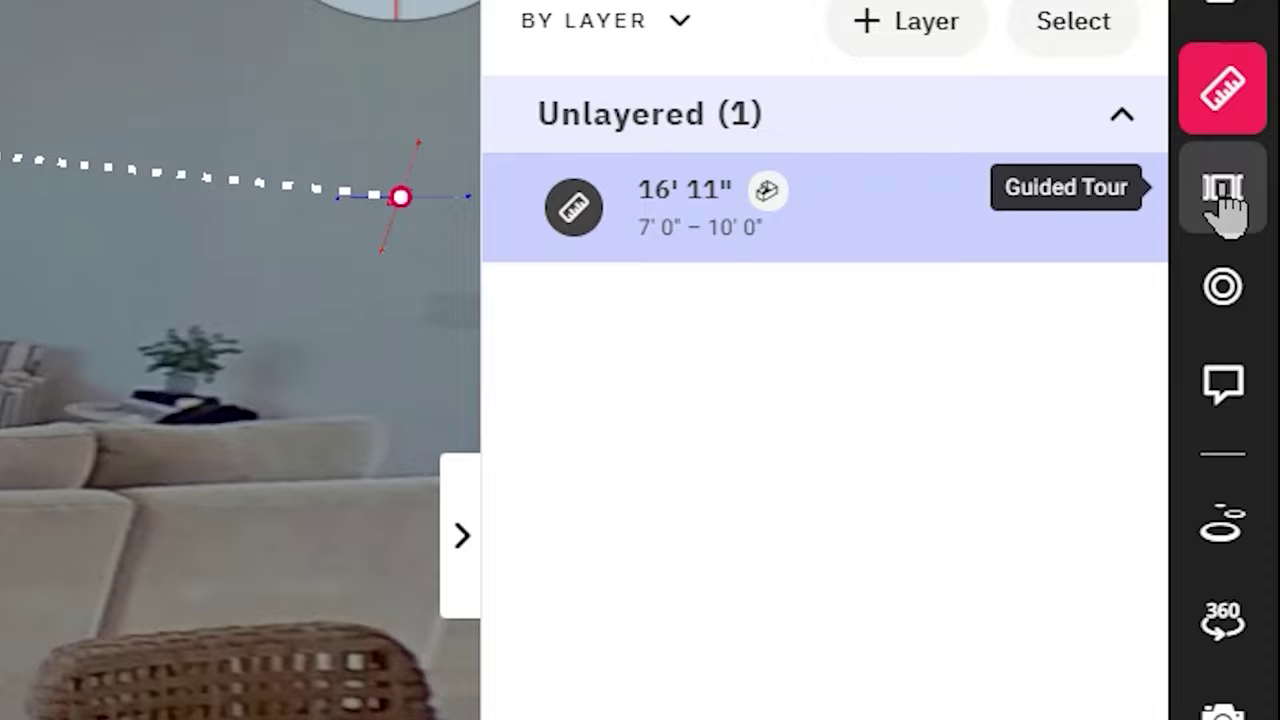
# Start a highlight tour with two kitchen island views, one facing the dining area and one facing the refrigerator from the opposite end.
pyautogui.click(1258, 229)
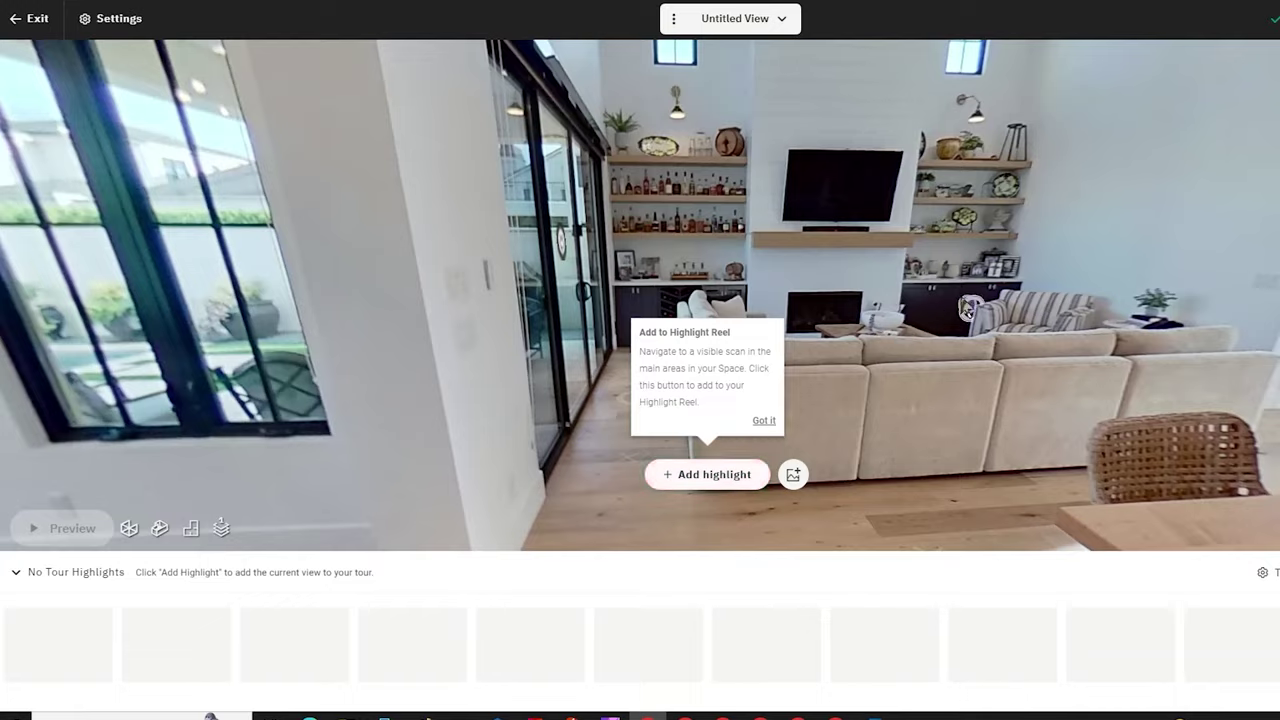
pyautogui.click(967, 308)
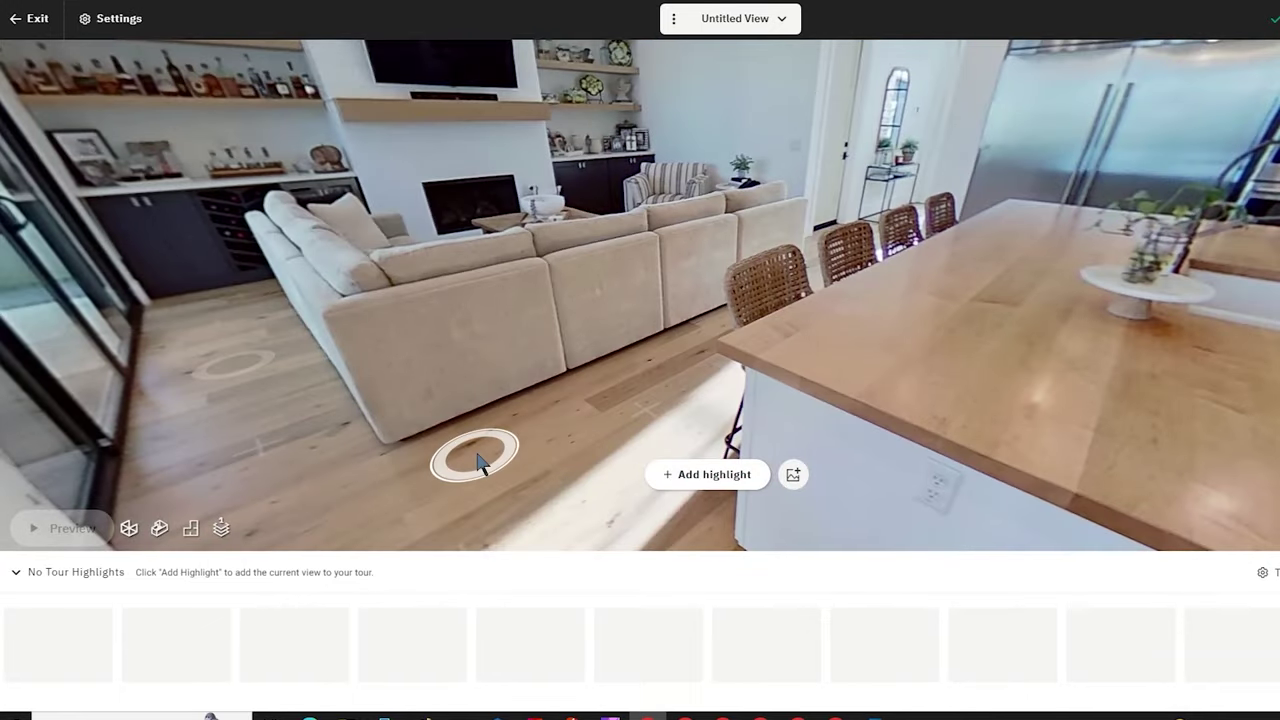
pyautogui.click(493, 495)
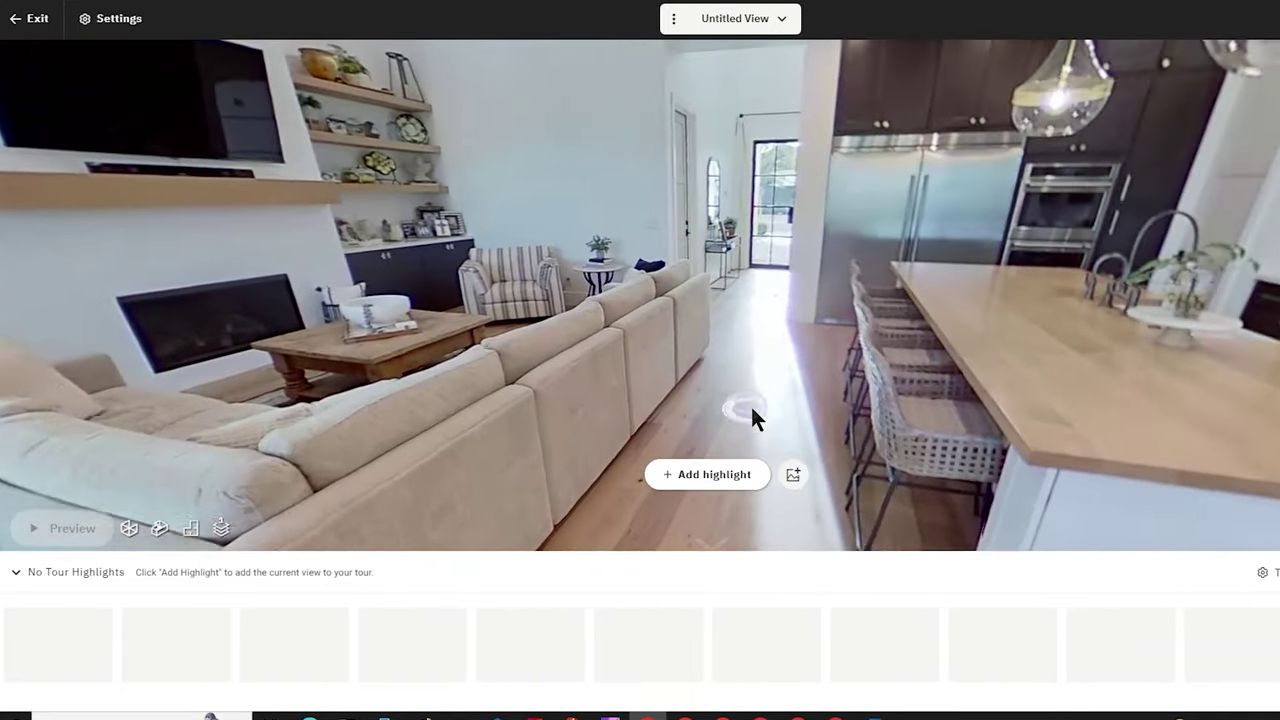
pyautogui.click(752, 416)
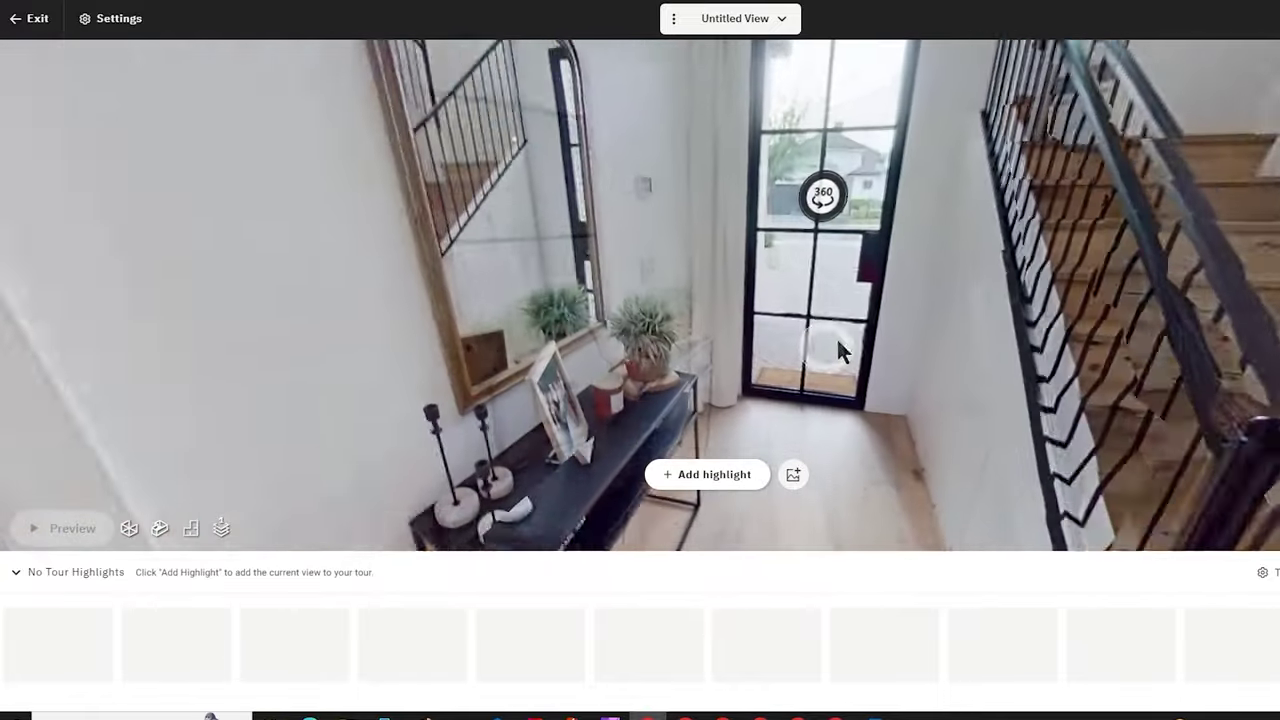
pyautogui.moveTo(1090, 340); pyautogui.dragTo(340, 380)
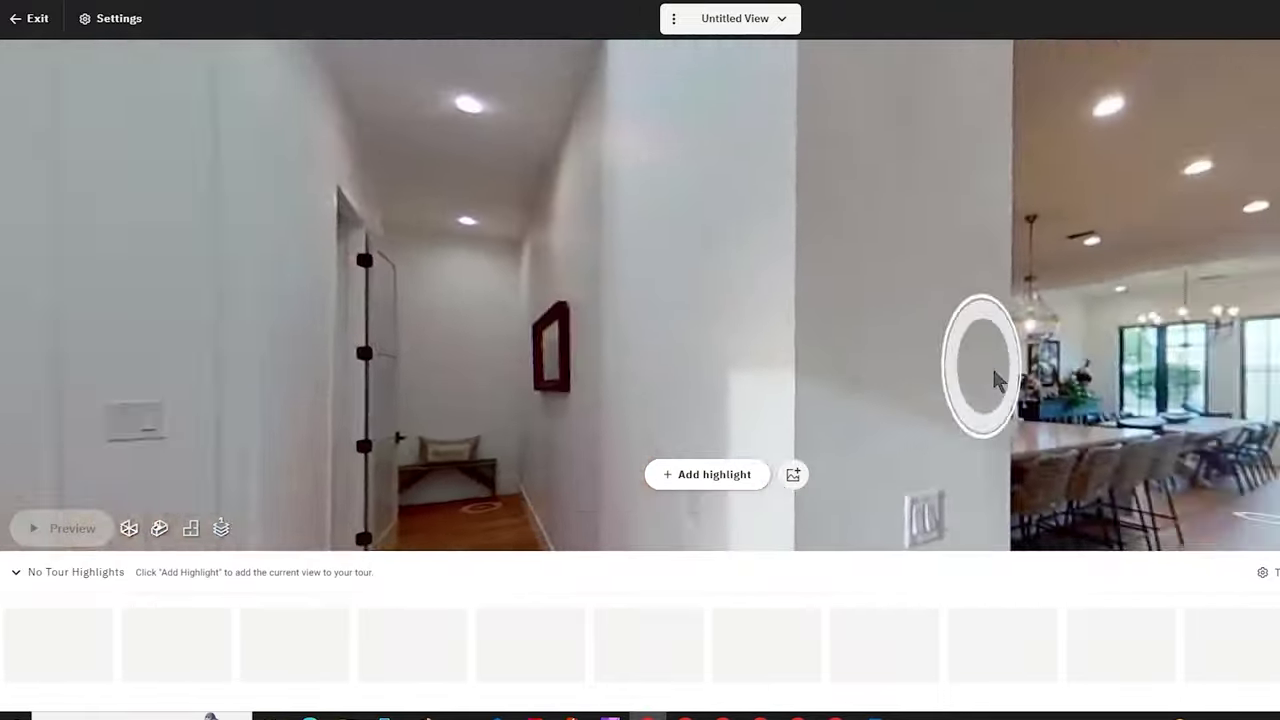
pyautogui.moveTo(1070, 368); pyautogui.dragTo(725, 268)
pyautogui.moveTo(890, 312); pyautogui.dragTo(795, 135)
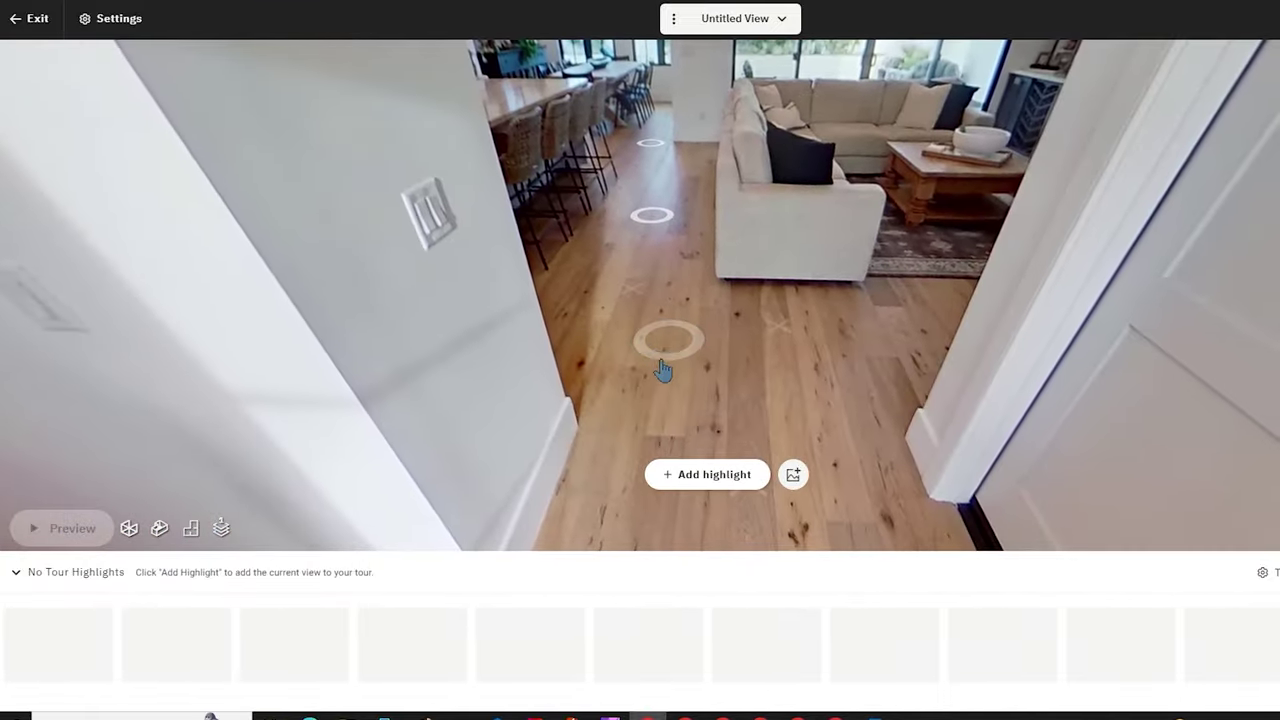
pyautogui.click(665, 369)
pyautogui.moveTo(675, 183); pyautogui.dragTo(868, 352)
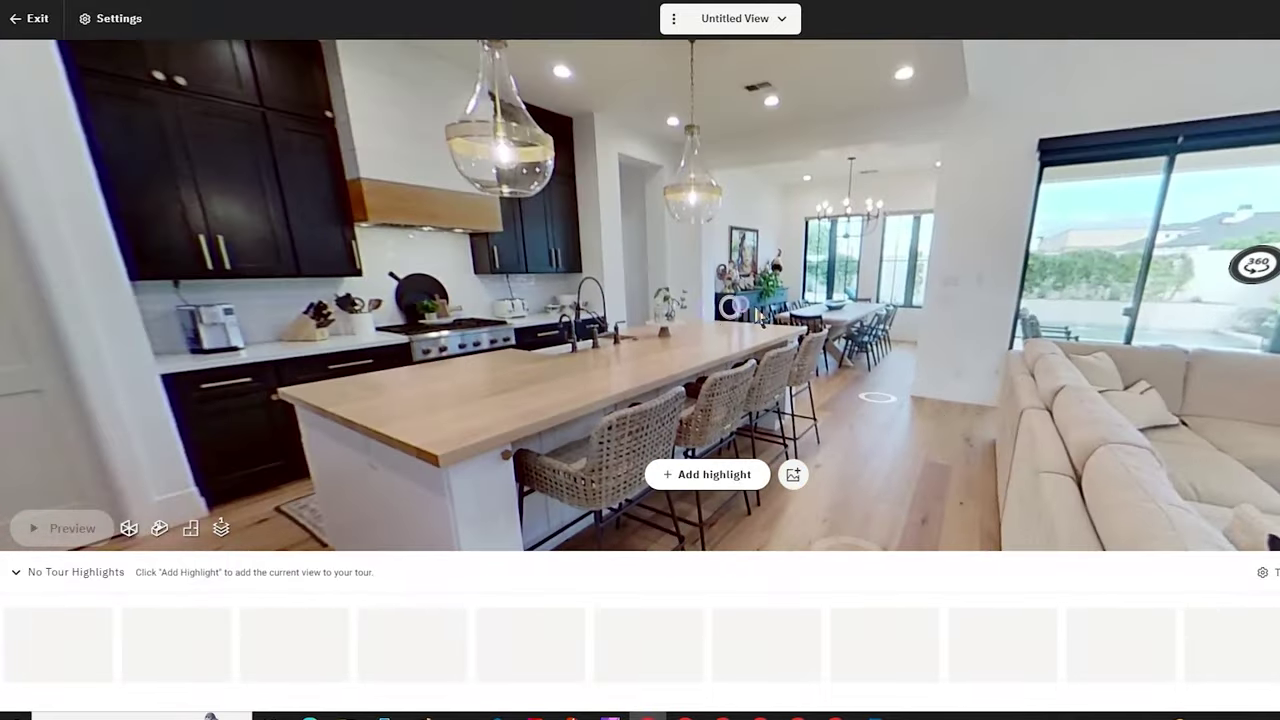
pyautogui.moveTo(730, 312); pyautogui.dragTo(752, 373)
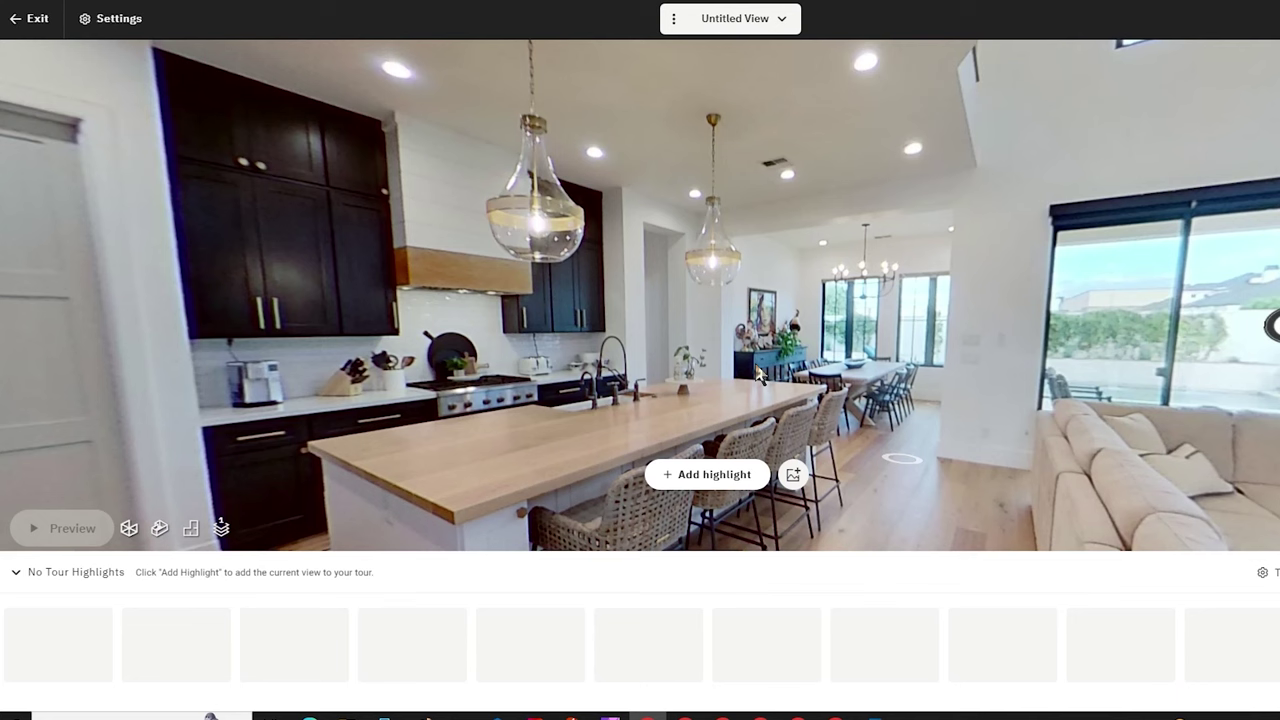
pyautogui.click(733, 479)
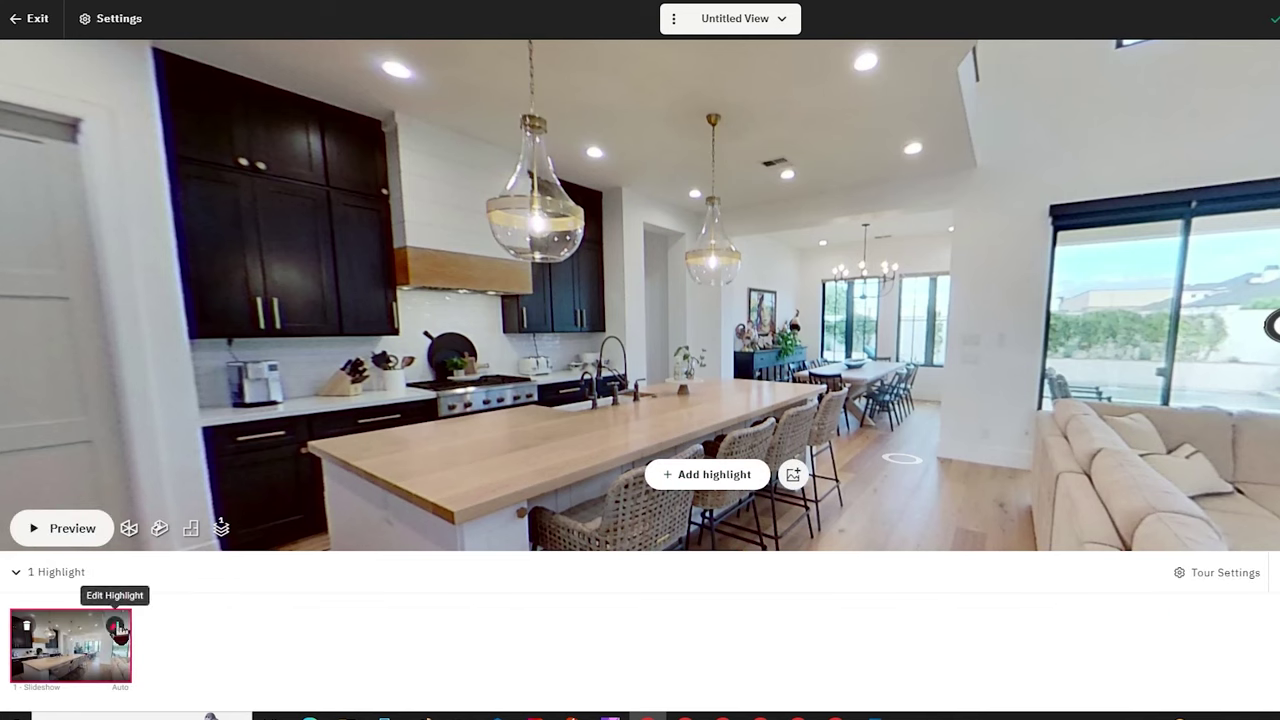
pyautogui.click(118, 628)
pyautogui.click(718, 480)
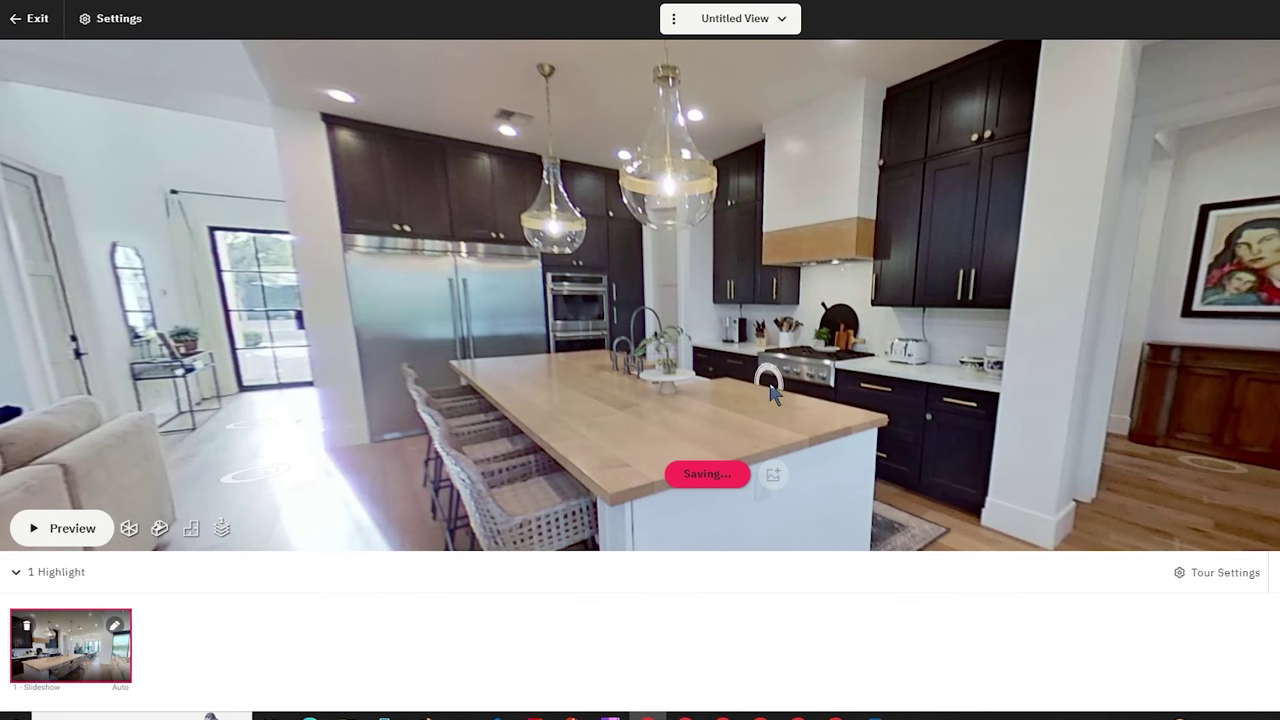
# Go through the hallway past the kitchen into the bedroom and add a tour highlight framing the bed.
pyautogui.click(1118, 375)
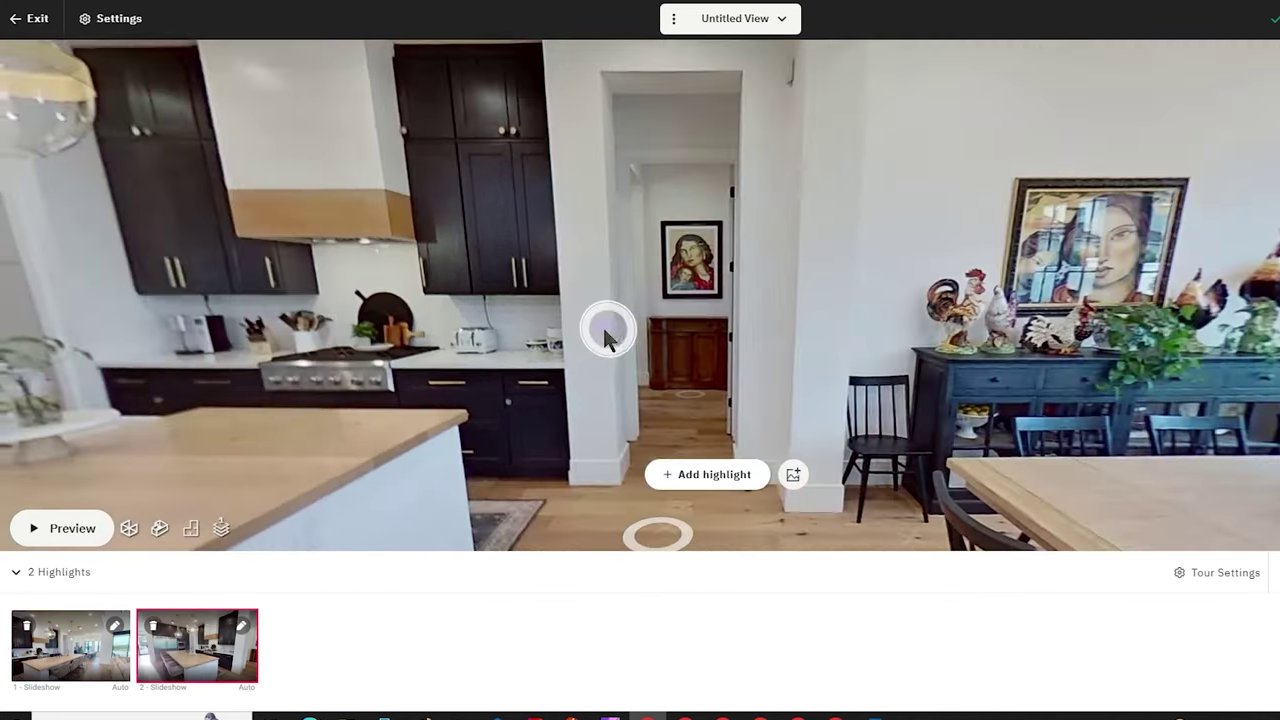
pyautogui.click(666, 403)
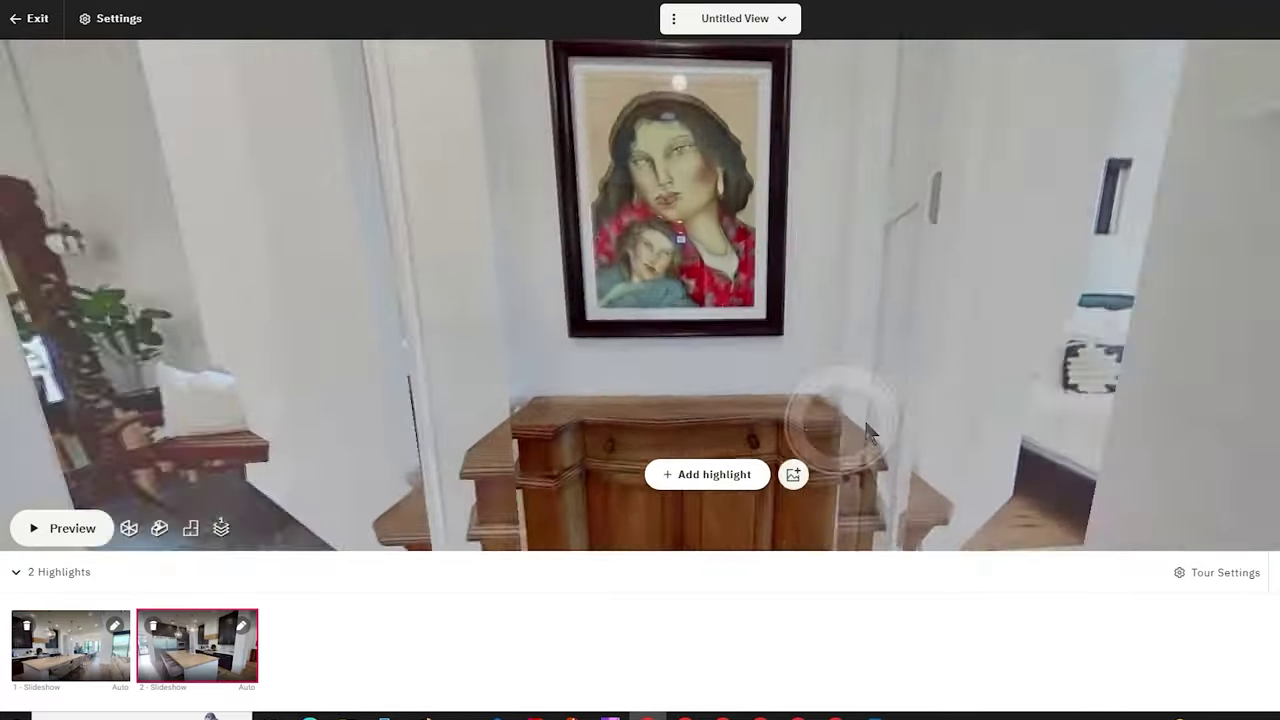
pyautogui.moveTo(870, 428)
pyautogui.mouseDown()
pyautogui.moveTo(744, 358)
pyautogui.moveTo(476, 328)
pyautogui.mouseUp()
pyautogui.click(744, 358)
pyautogui.click(450, 330)
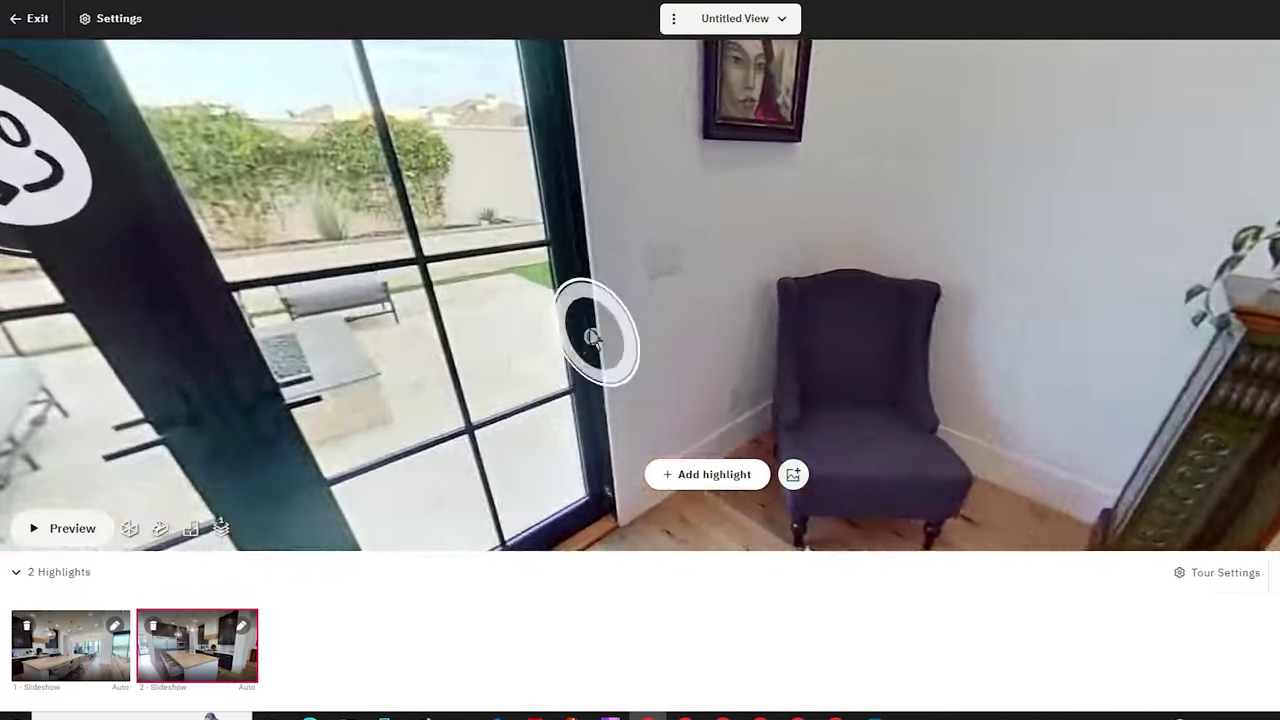
pyautogui.moveTo(591, 334); pyautogui.dragTo(394, 283)
pyautogui.moveTo(601, 225); pyautogui.dragTo(289, 77)
pyautogui.click(719, 476)
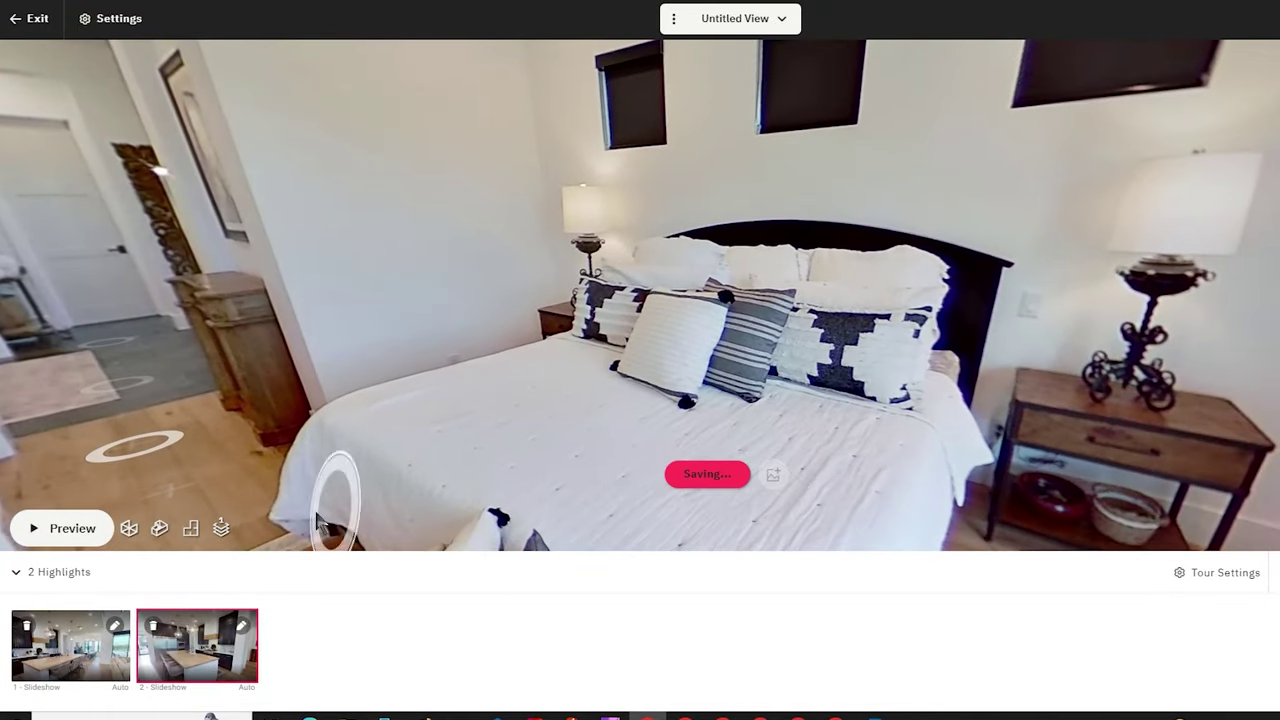
# Add a tour highlight of the loft sitting area on Floor 2 and preview the tour.
pyautogui.click(221, 530)
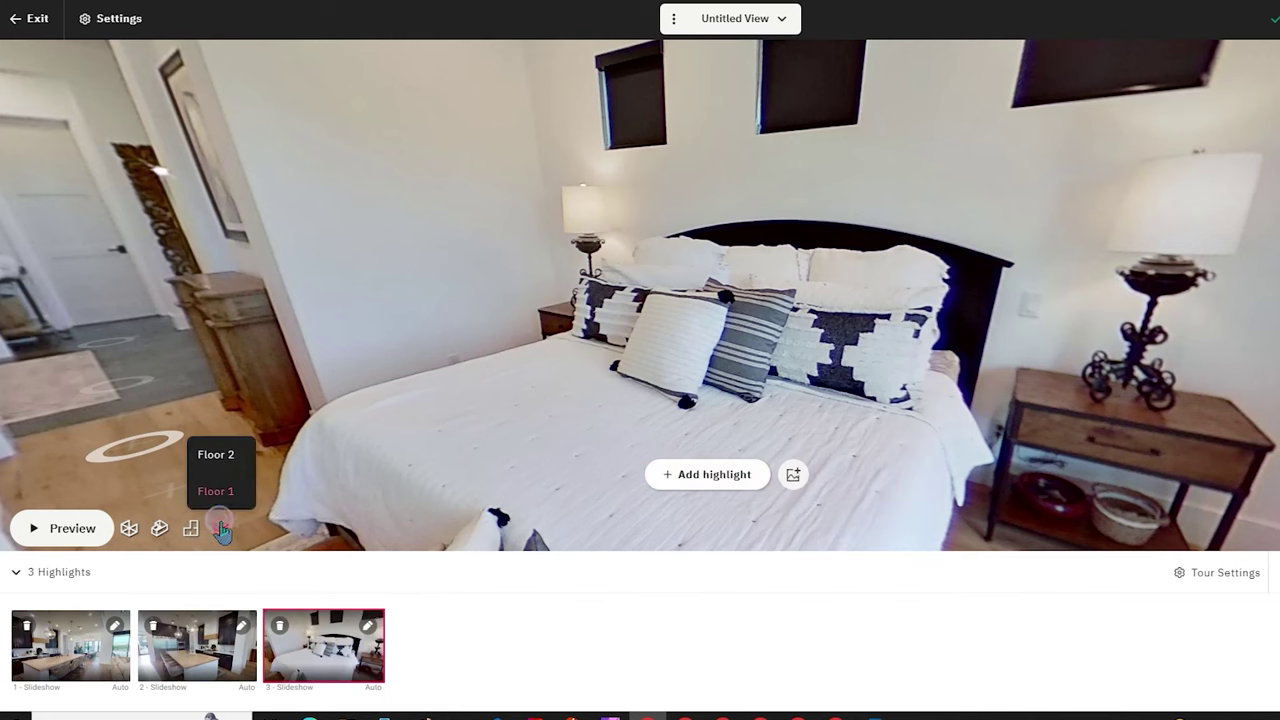
pyautogui.click(219, 458)
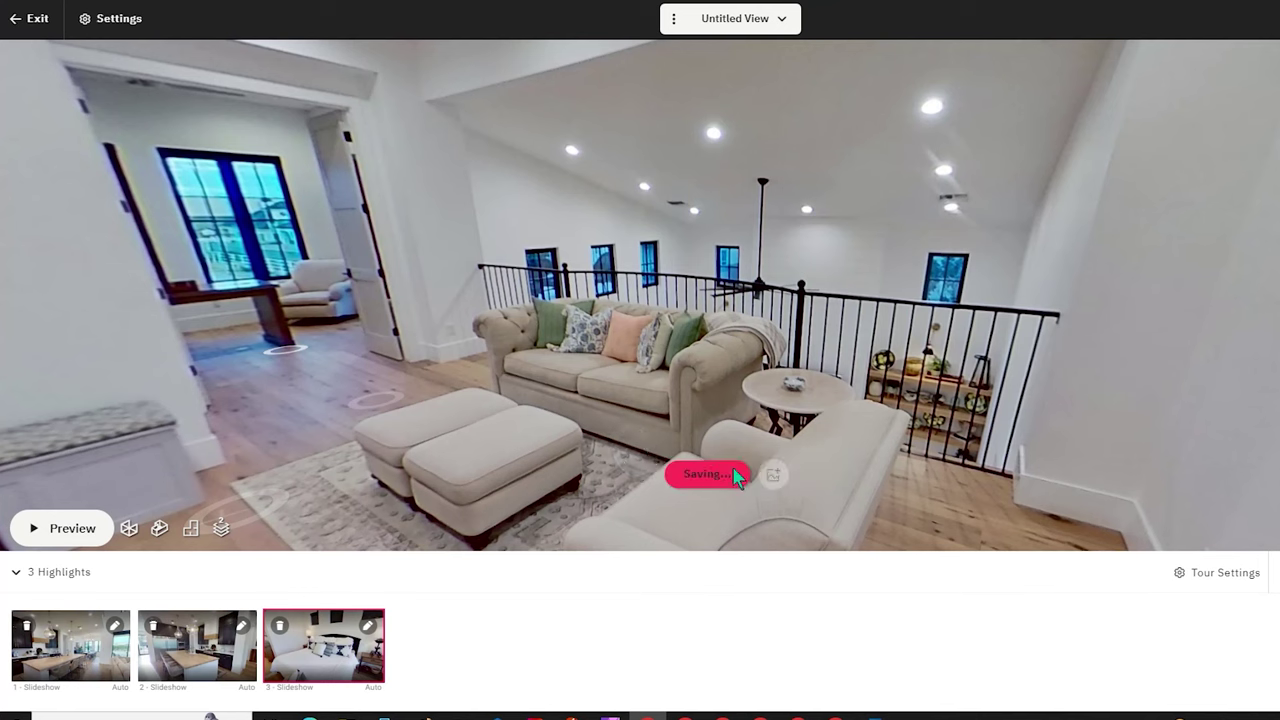
pyautogui.click(63, 528)
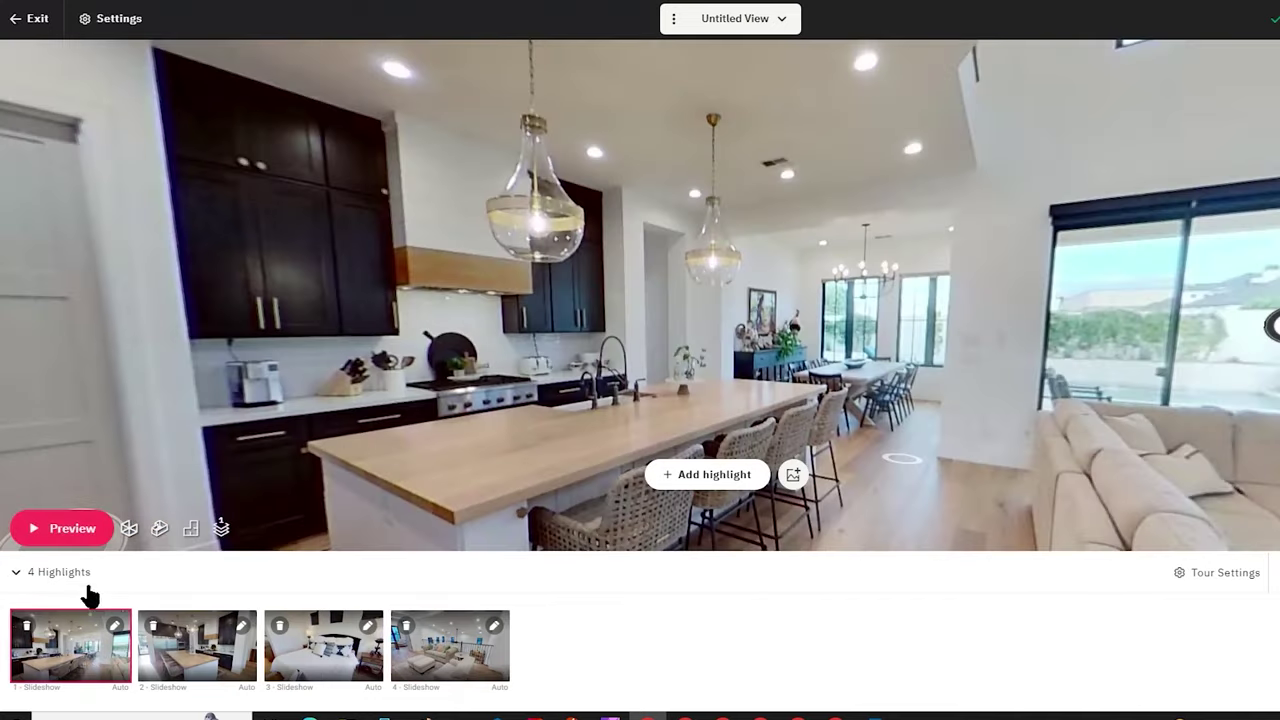
# Apply the Walkthrough transition to all highlights, set the bedroom highlight to Slideshow, and preview the tour.
pyautogui.click(115, 626)
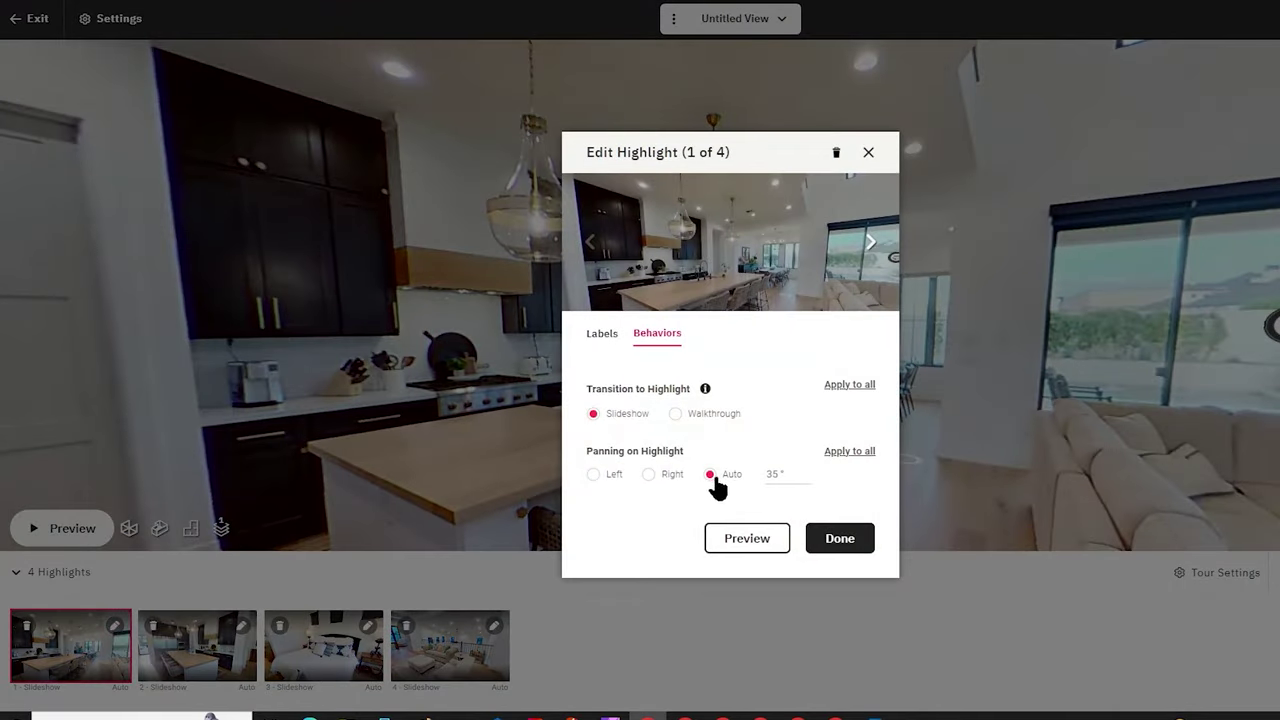
pyautogui.click(763, 533)
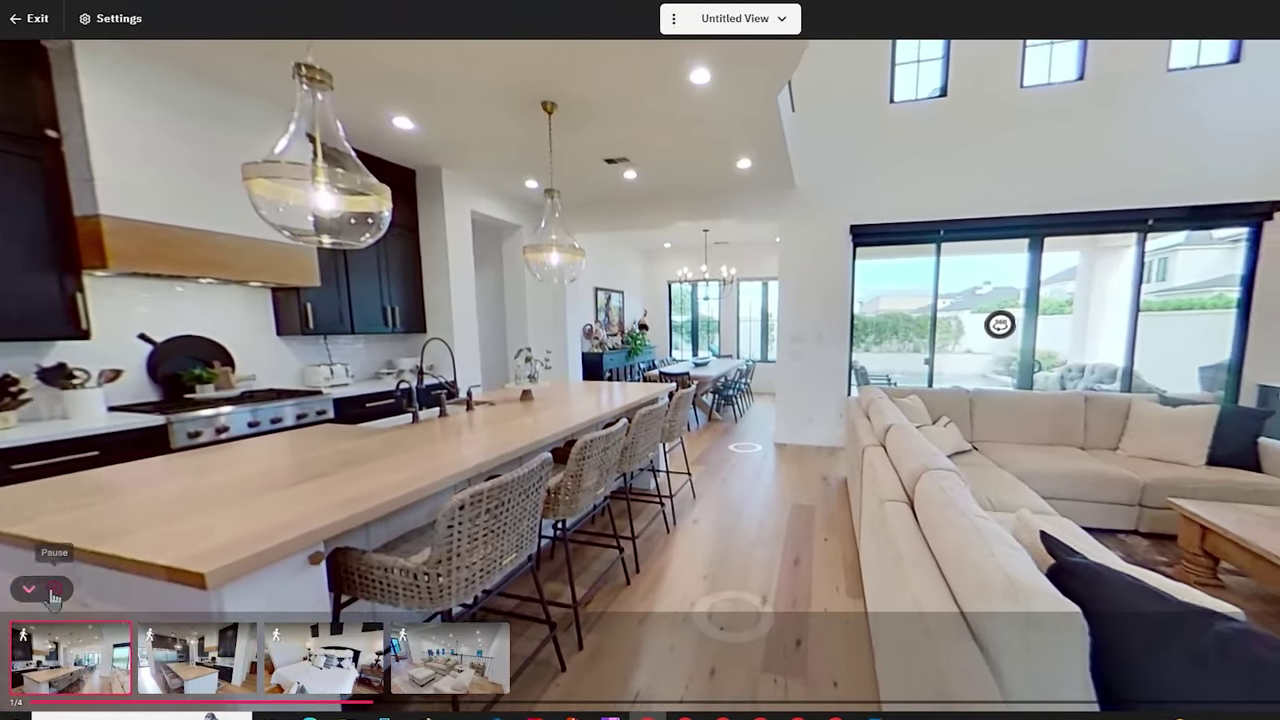
pyautogui.click(54, 589)
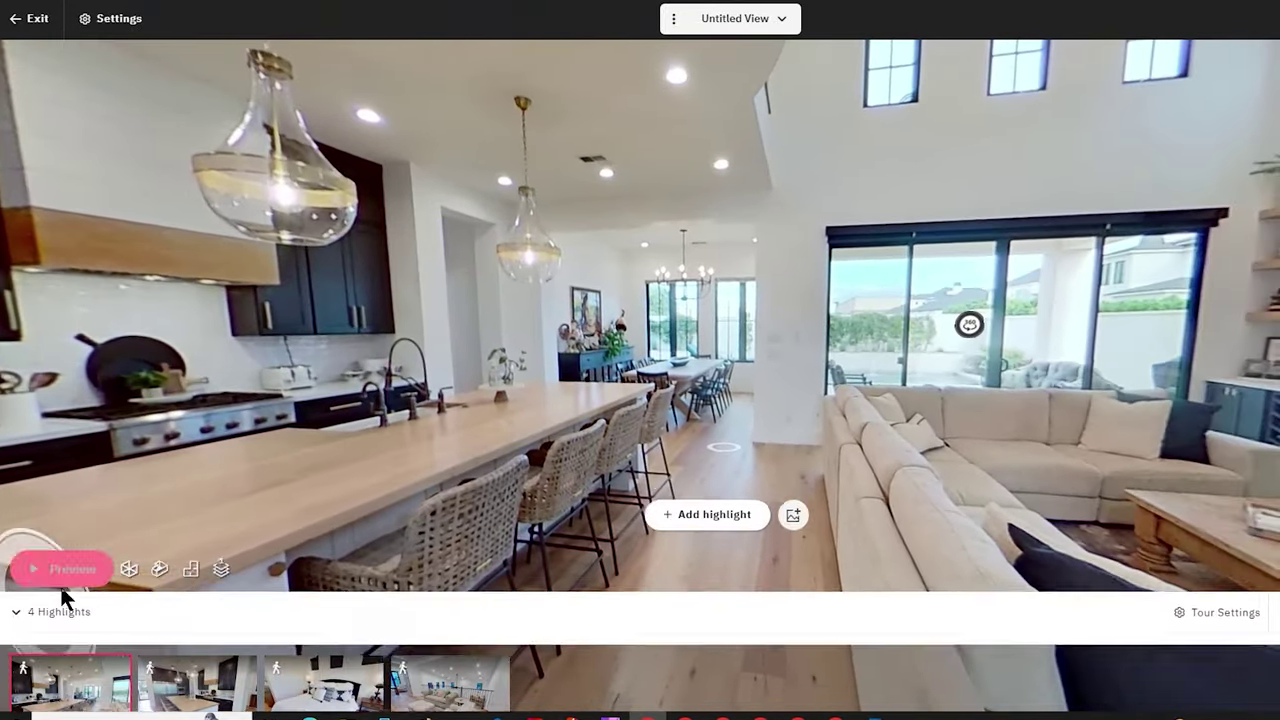
pyautogui.click(115, 627)
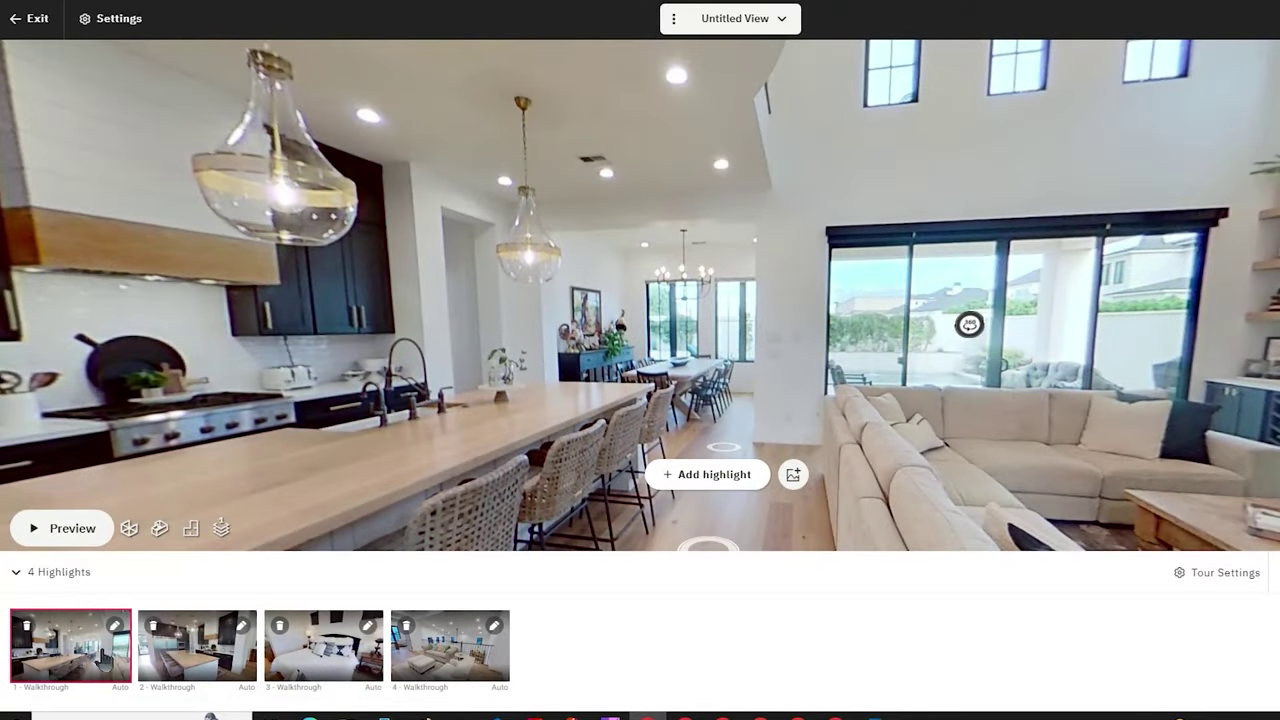
pyautogui.click(70, 530)
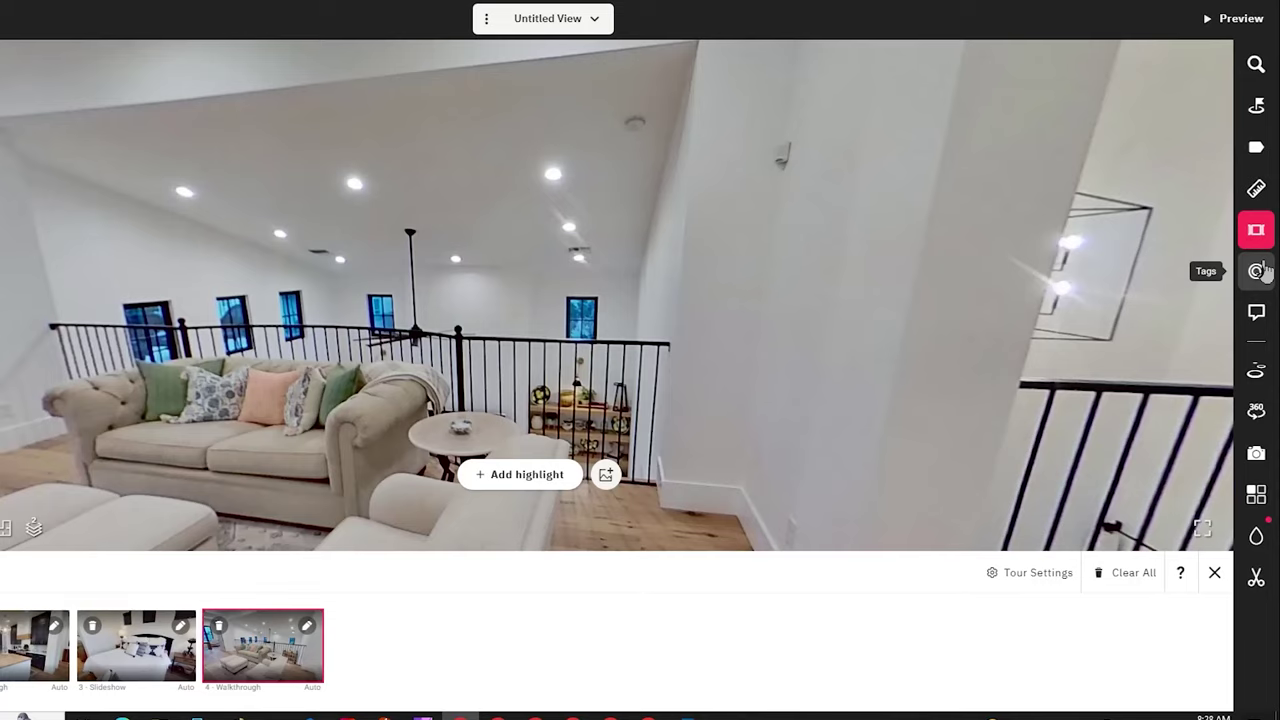
# Add an "Antique Couch" tag with a sale description to the loft sofa, using the pink Face-Confounded icon and a visible stem.
pyautogui.click(1258, 271)
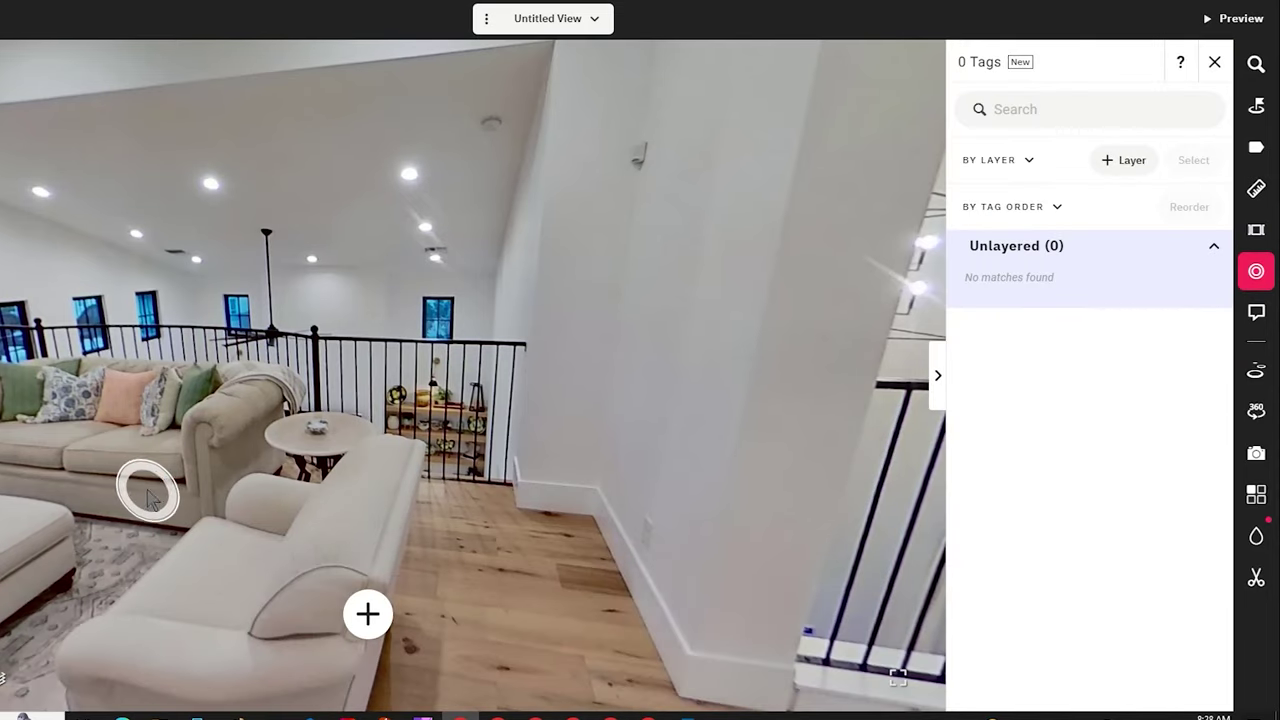
pyautogui.moveTo(148, 492); pyautogui.dragTo(514, 409)
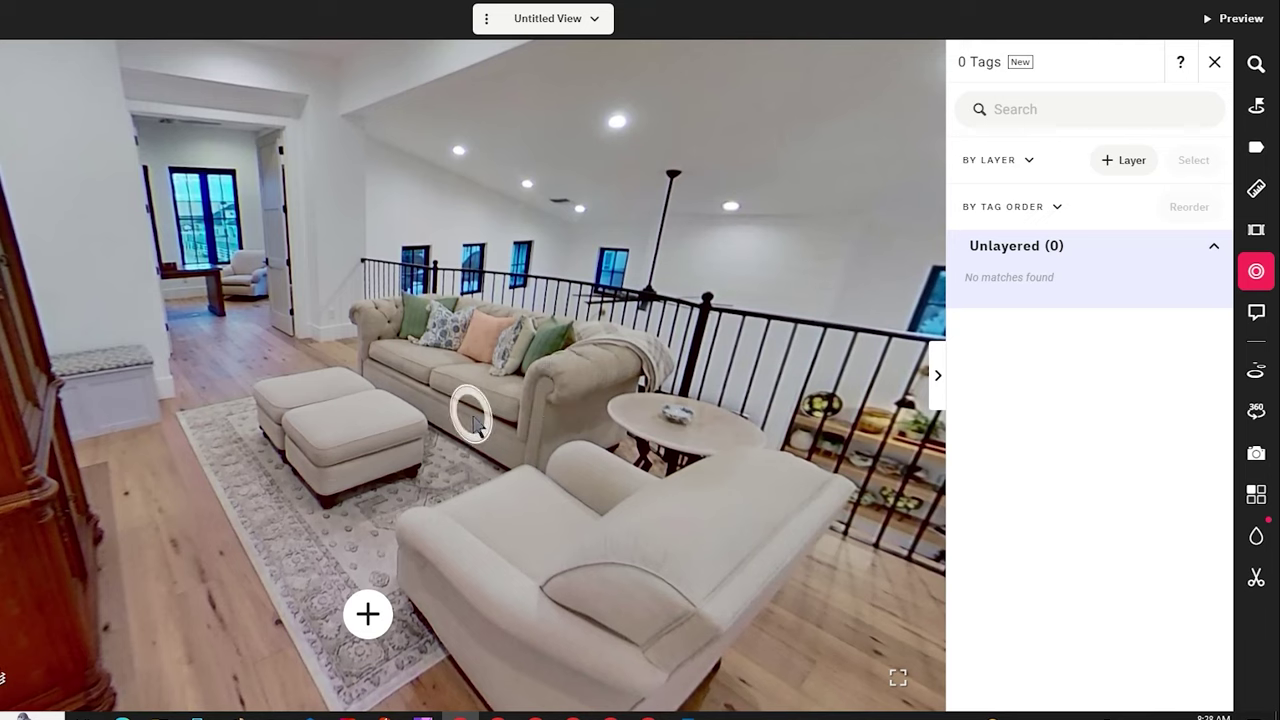
pyautogui.moveTo(447, 490); pyautogui.dragTo(218, 538)
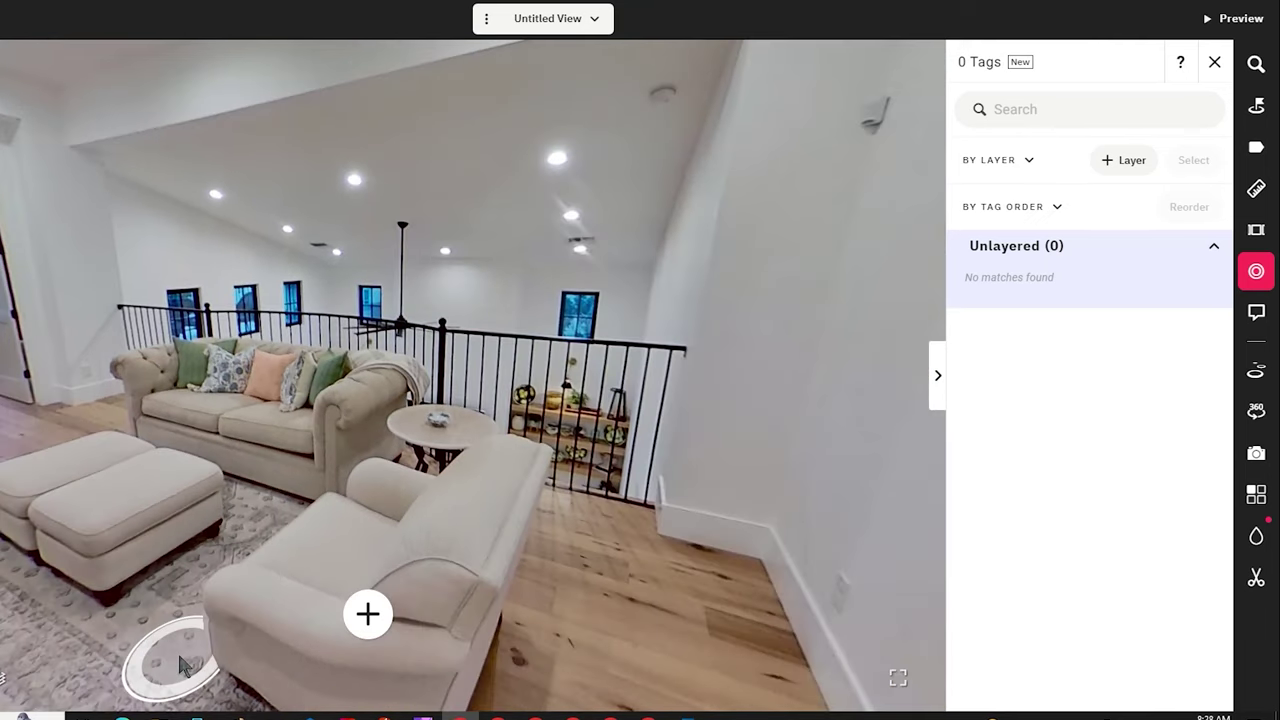
pyautogui.click(249, 402)
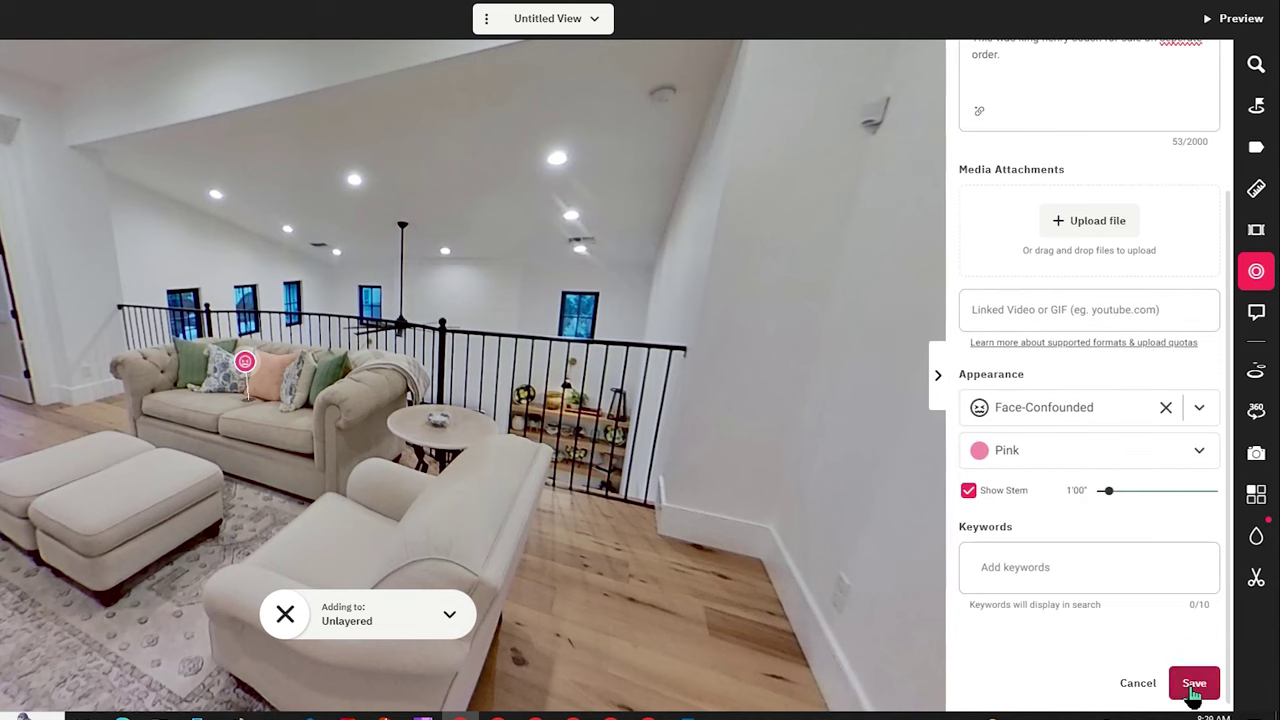
pyautogui.click(1192, 682)
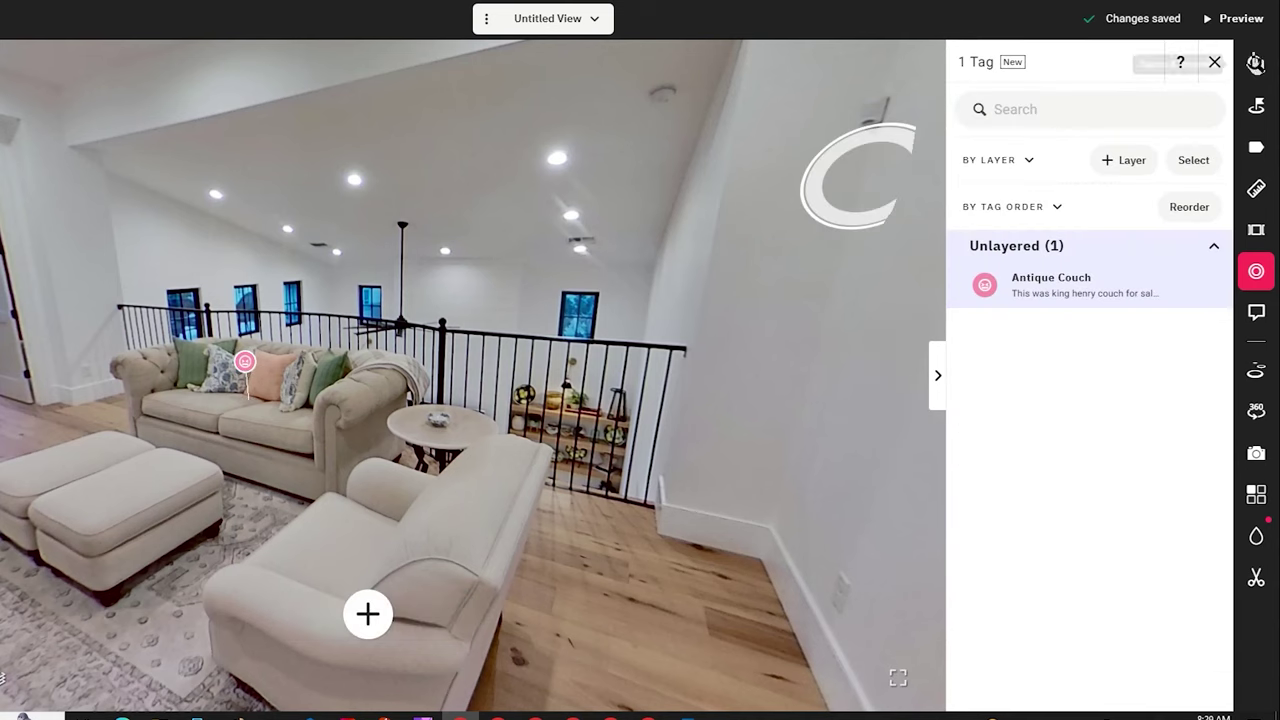
# Preview the space, enter the loft from the dollhouse, inspect the sofa's tag, and return to editing.
pyautogui.click(1238, 16)
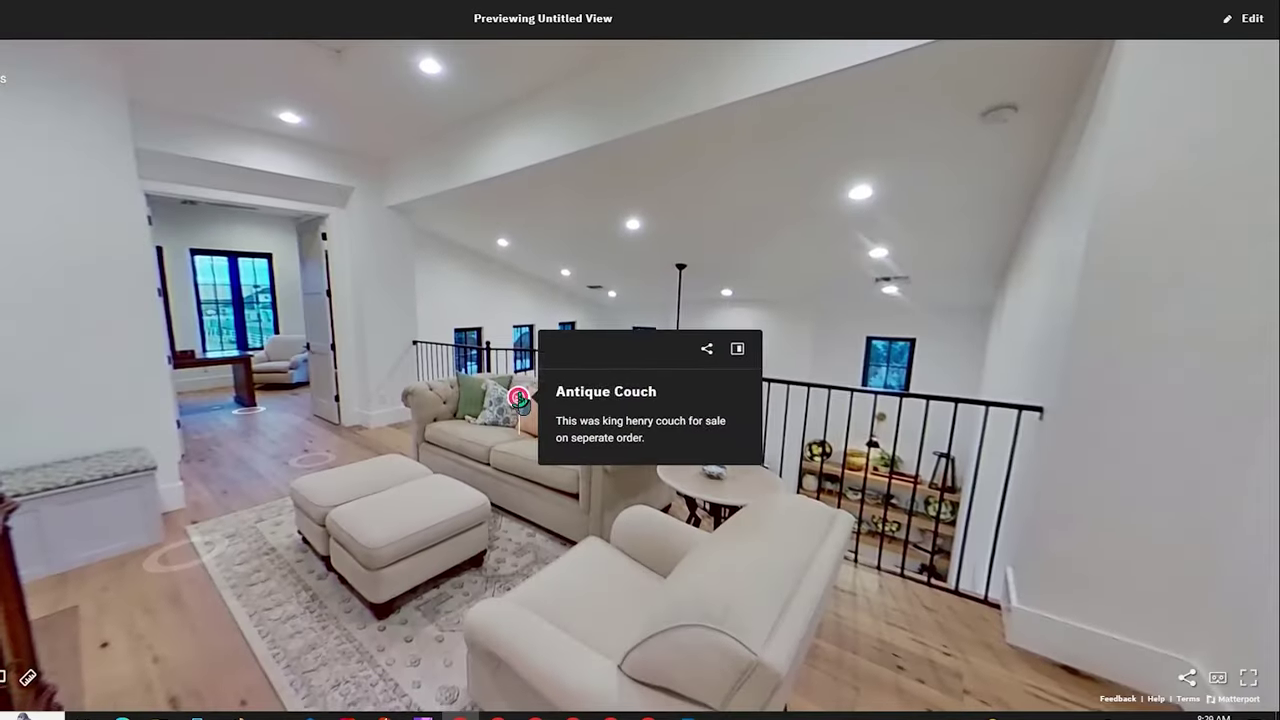
pyautogui.click(520, 400)
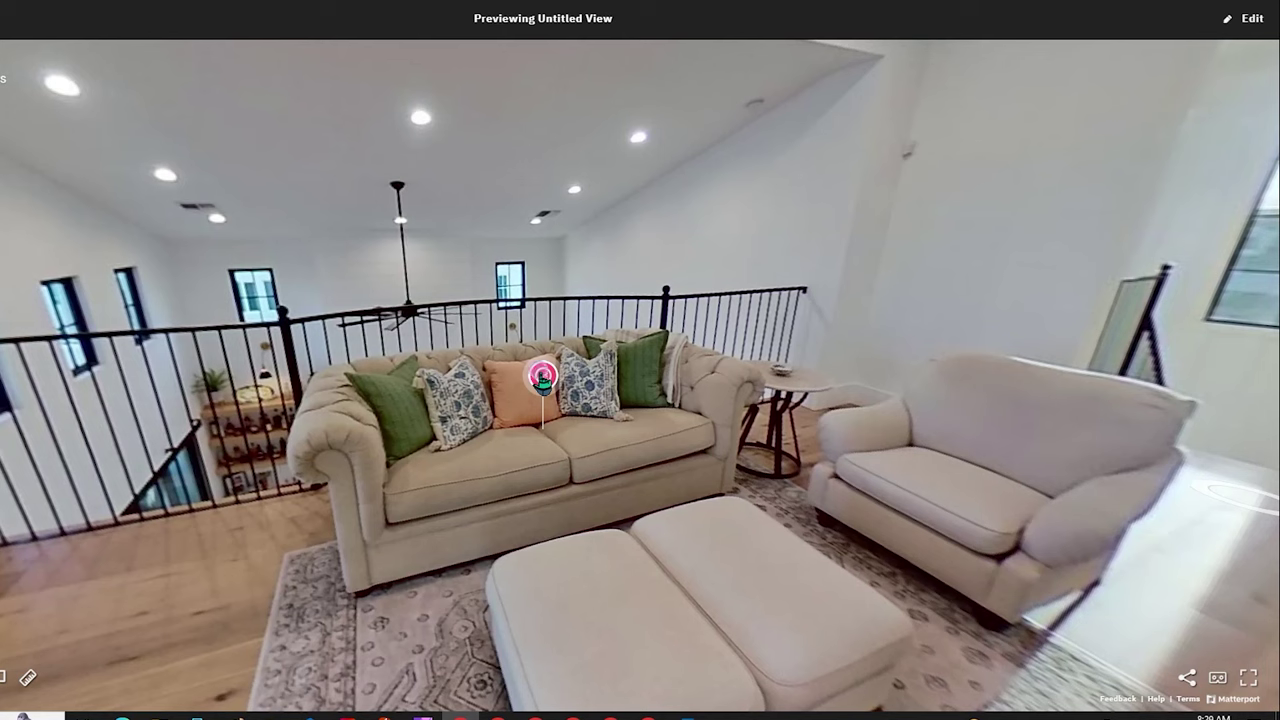
pyautogui.moveTo(549, 390)
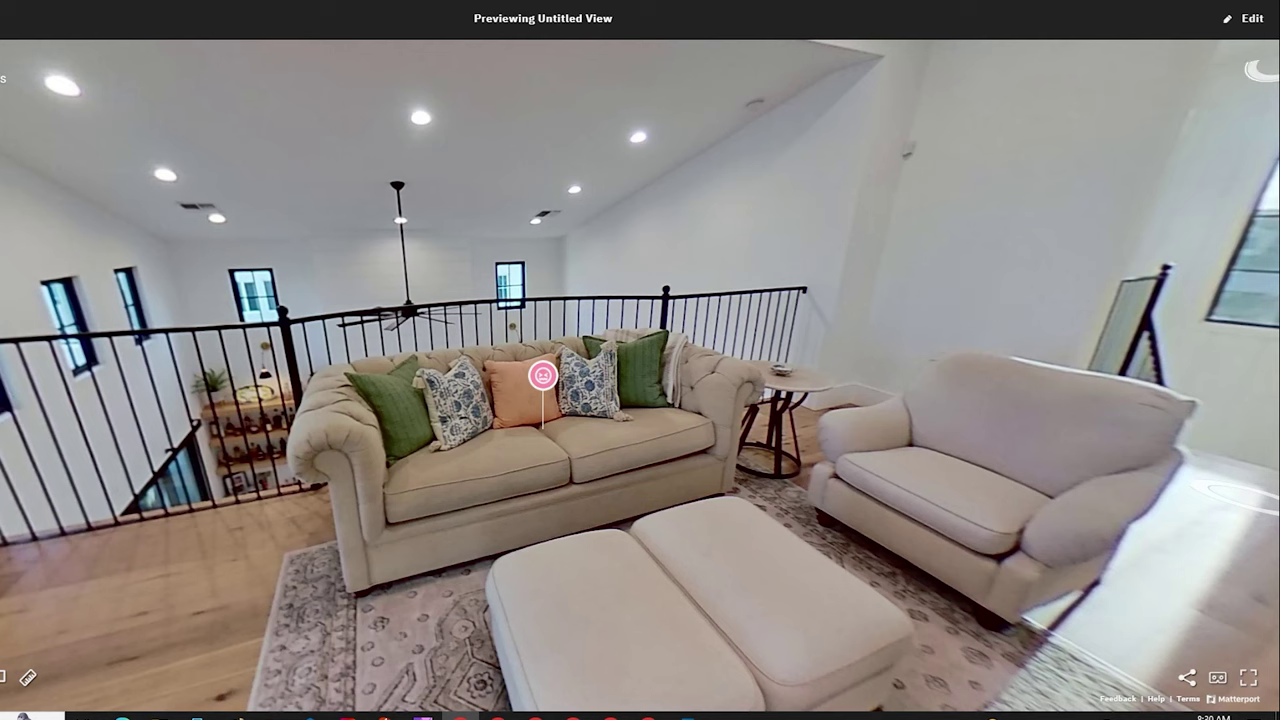
pyautogui.click(1244, 20)
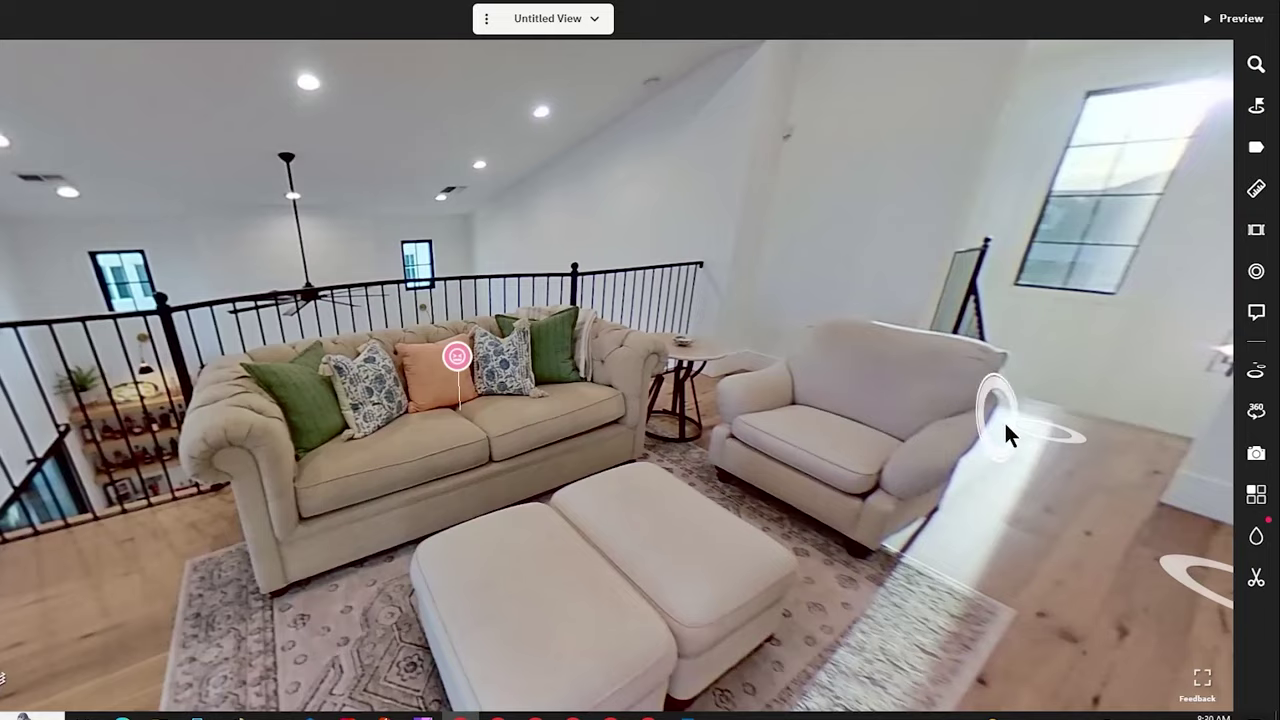
# Walk from the loft down to the great room and view the floor between the island stools and the sofa.
pyautogui.click(1006, 421)
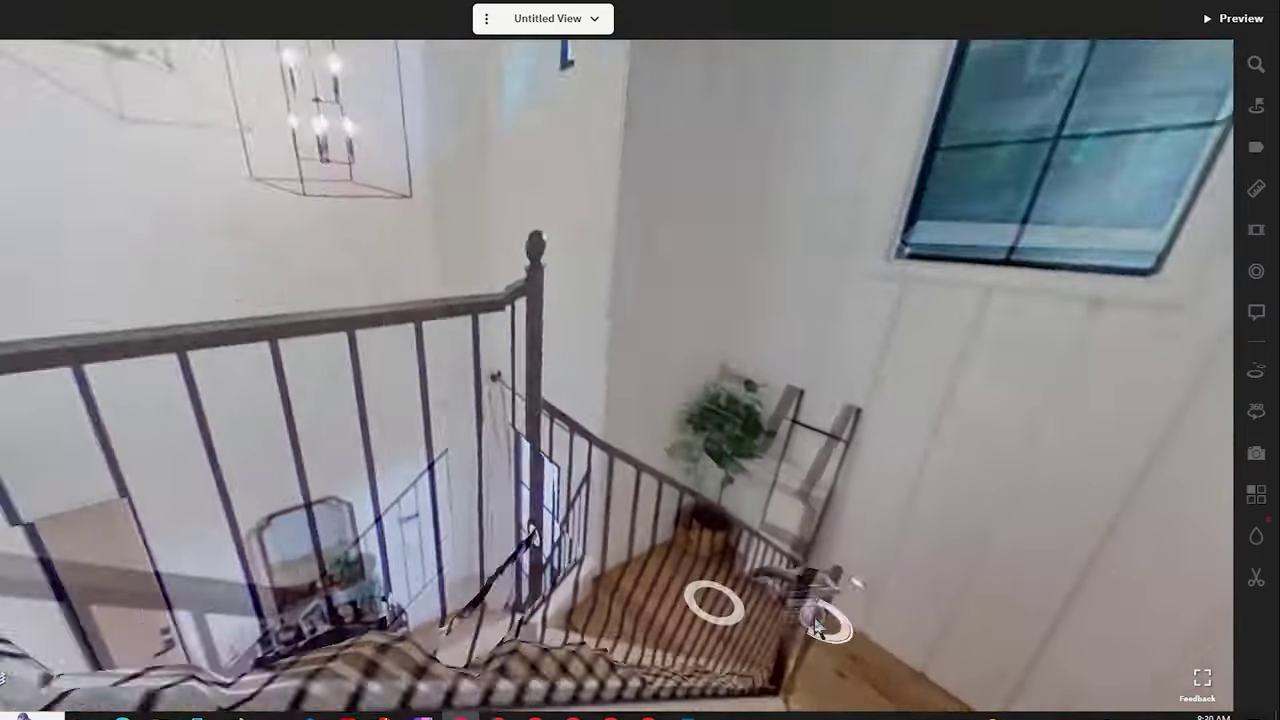
pyautogui.click(262, 577)
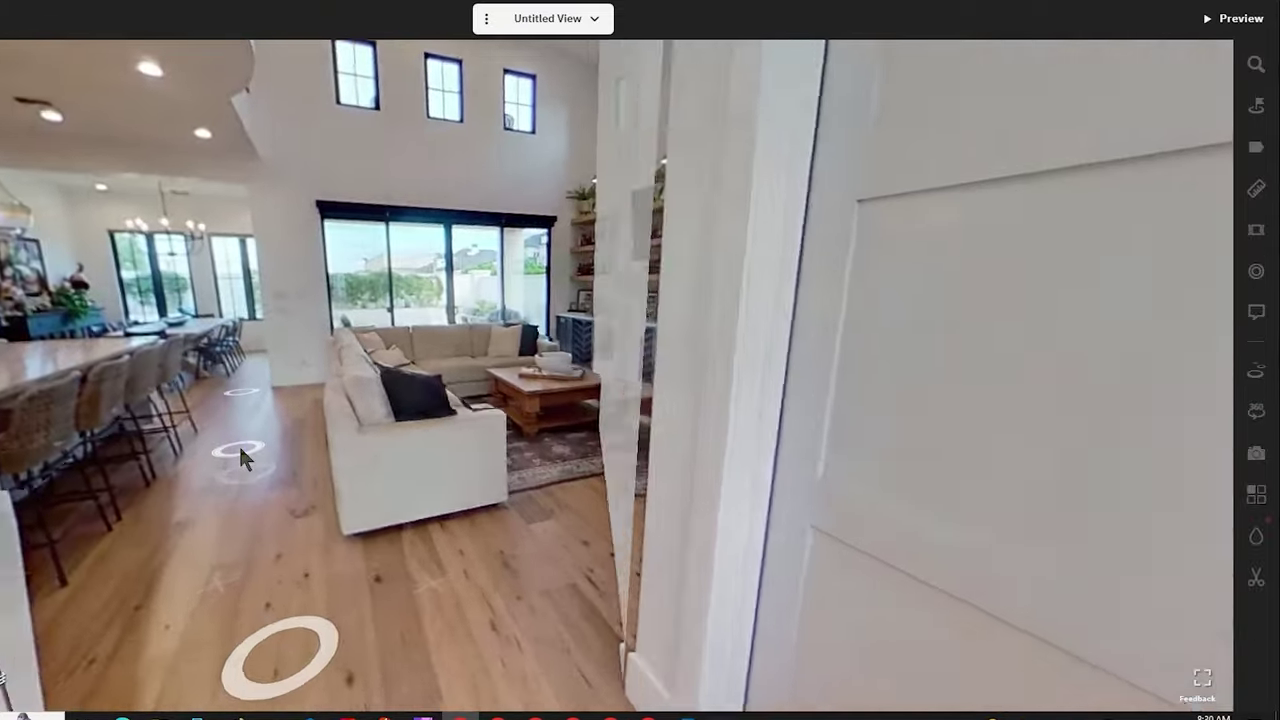
pyautogui.click(239, 452)
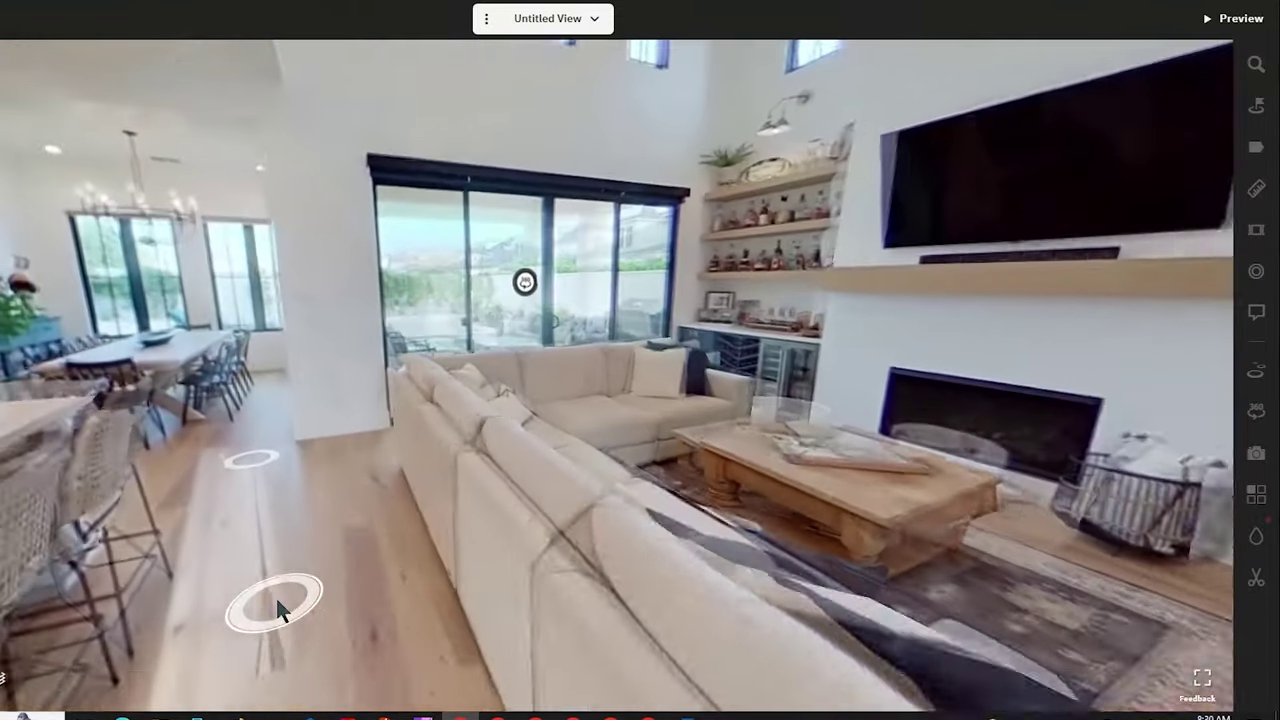
pyautogui.click(280, 610)
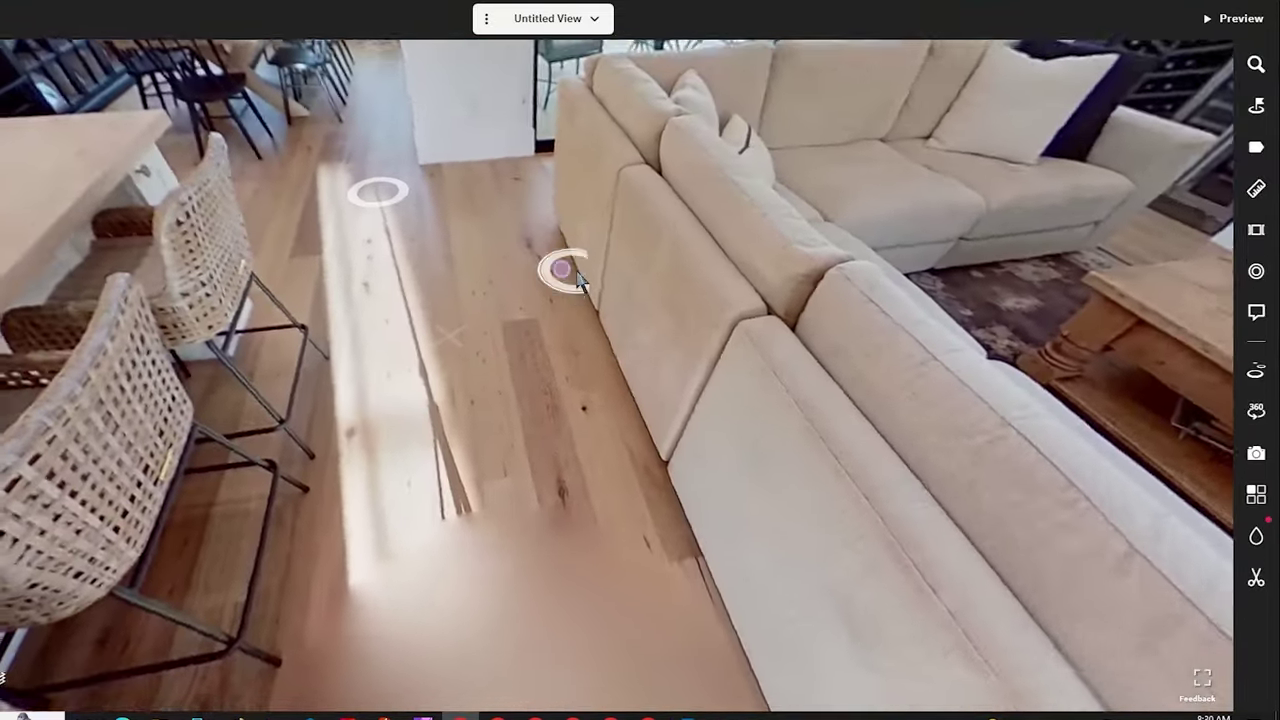
pyautogui.moveTo(577, 272); pyautogui.dragTo(615, 283)
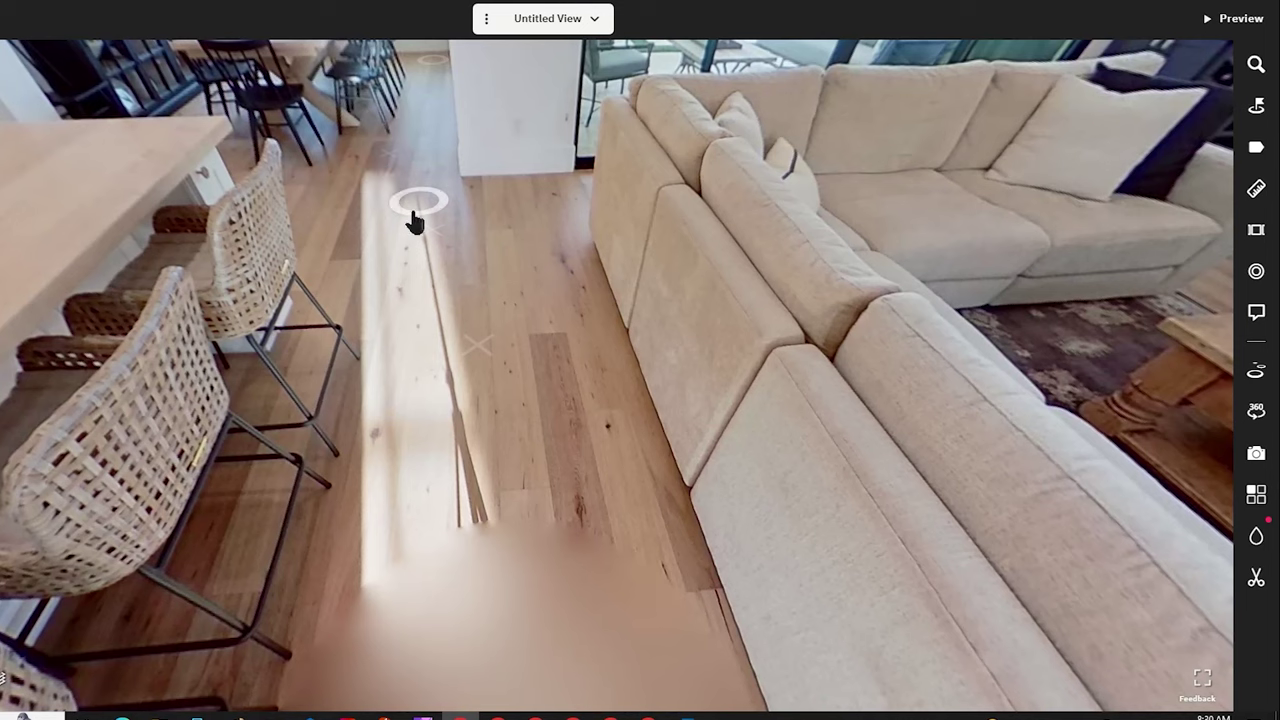